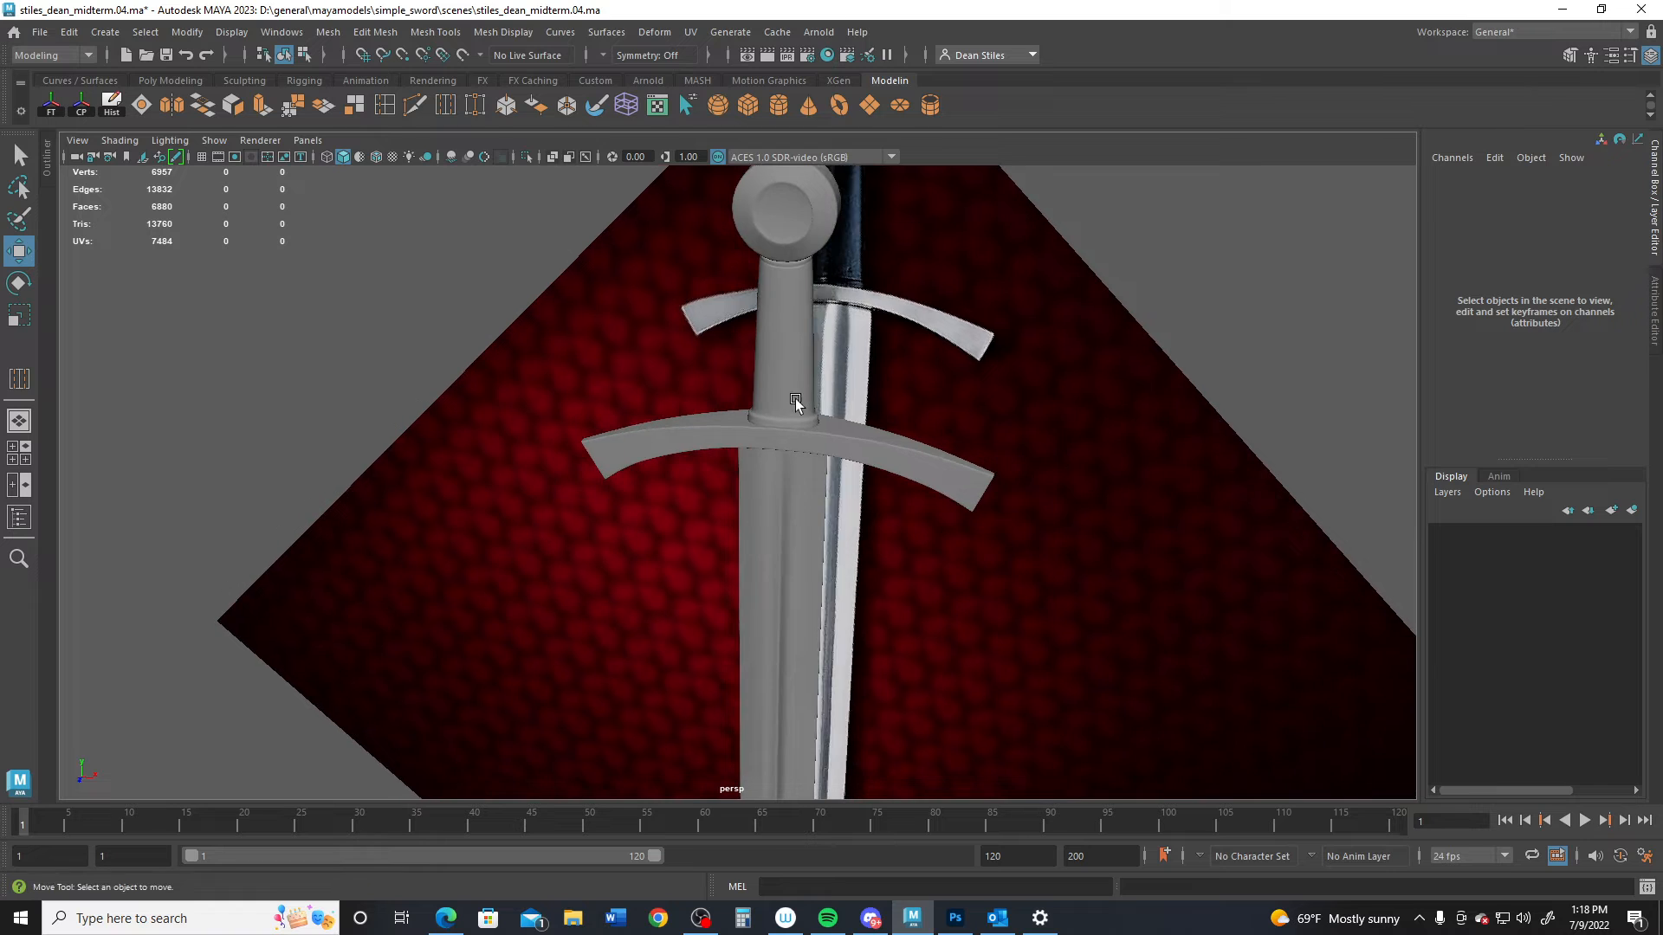
# Step: Examine the sword model's pommel, grip, crossguard and blade beside the reference image
pyautogui.keyDown('alt'); pyautogui.moveTo(798, 403); pyautogui.dragTo(726, 564, button='middle'); pyautogui.keyUp('alt')
pyautogui.keyDown('alt'); pyautogui.moveTo(725, 564); pyautogui.dragTo(789, 346); pyautogui.keyUp('alt')
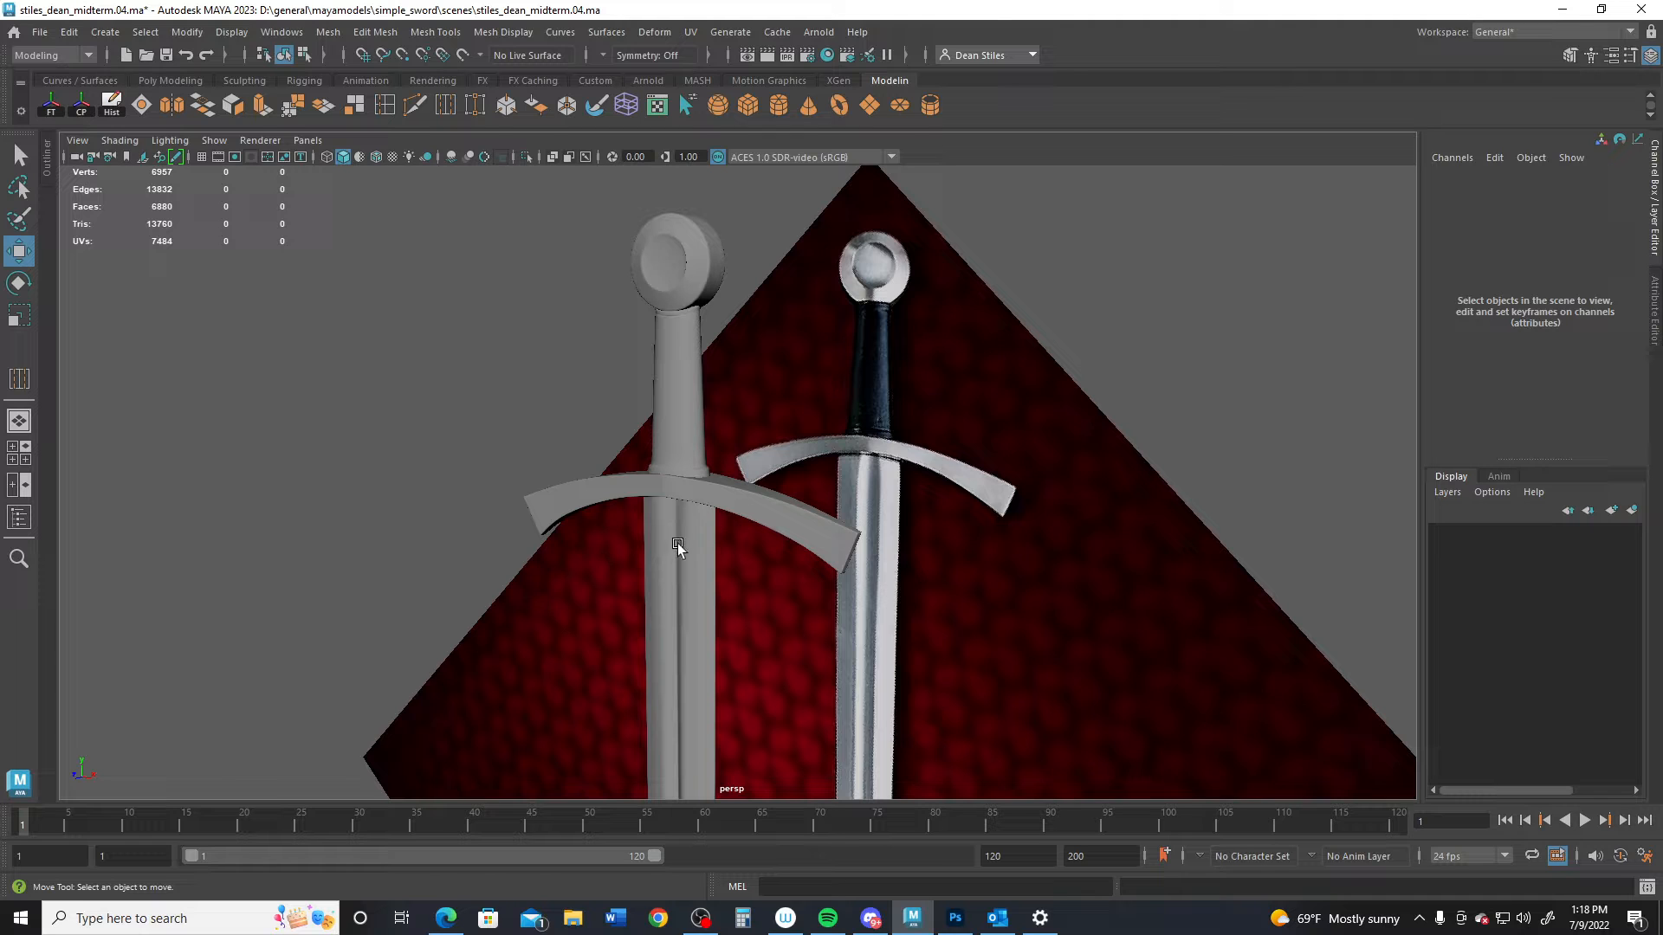
pyautogui.keyDown('alt'); pyautogui.moveTo(677, 543); pyautogui.dragTo(738, 294, button='middle'); pyautogui.keyUp('alt')
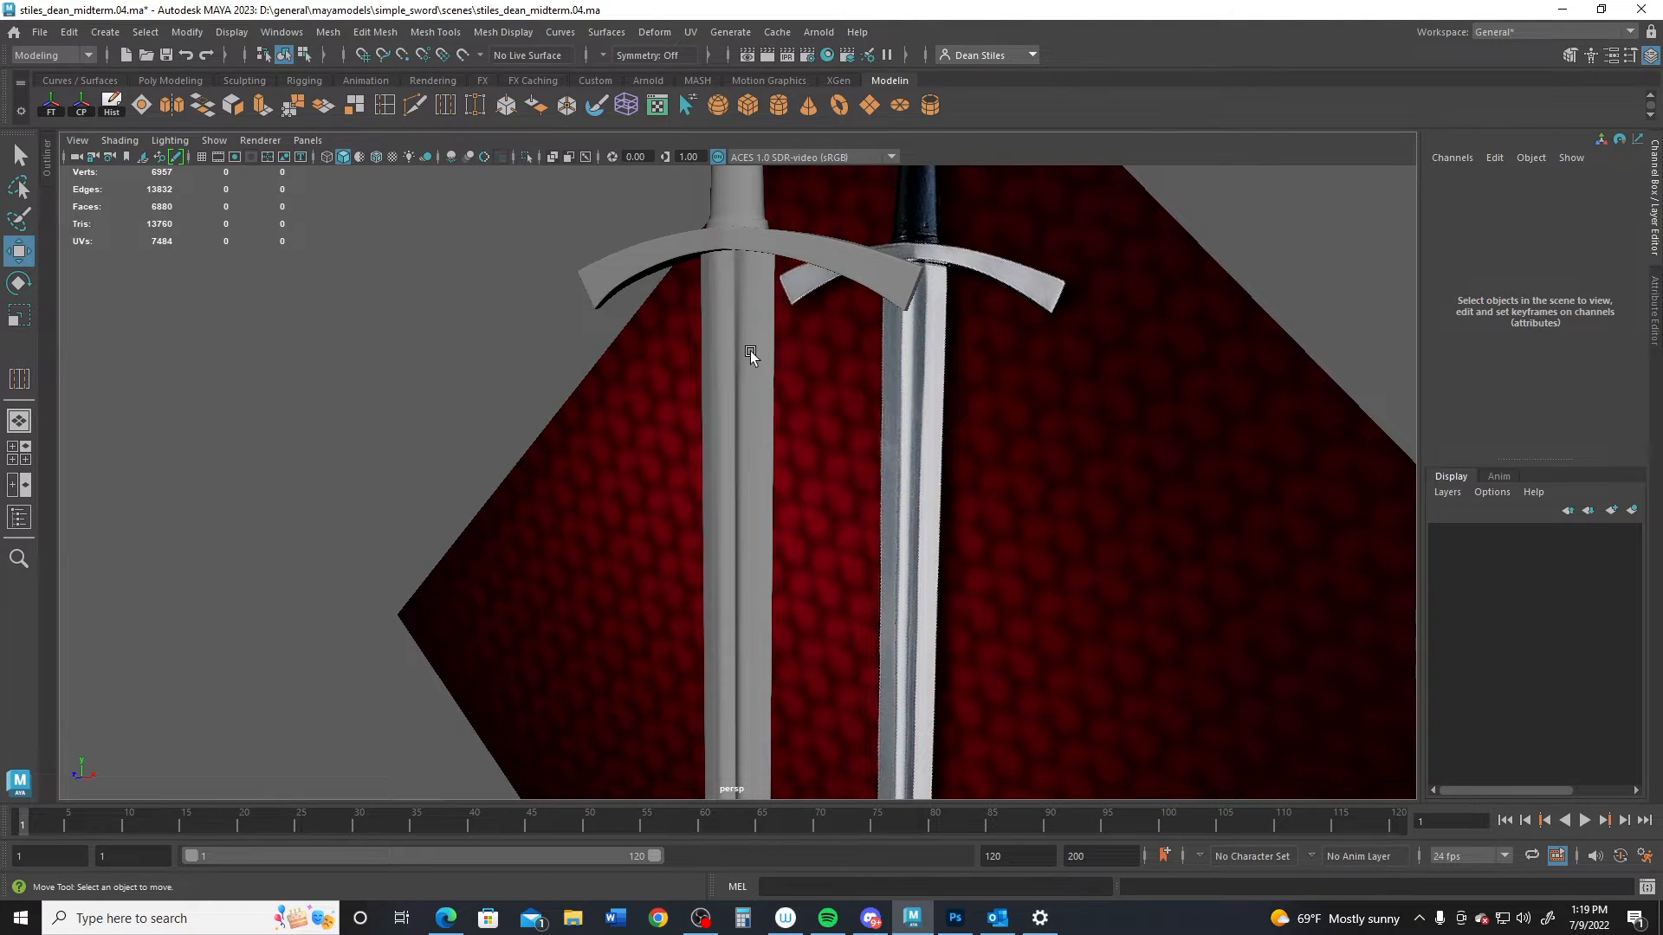
pyautogui.keyDown('alt'); pyautogui.moveTo(750, 355); pyautogui.dragTo(742, 661, button='middle'); pyautogui.keyUp('alt')
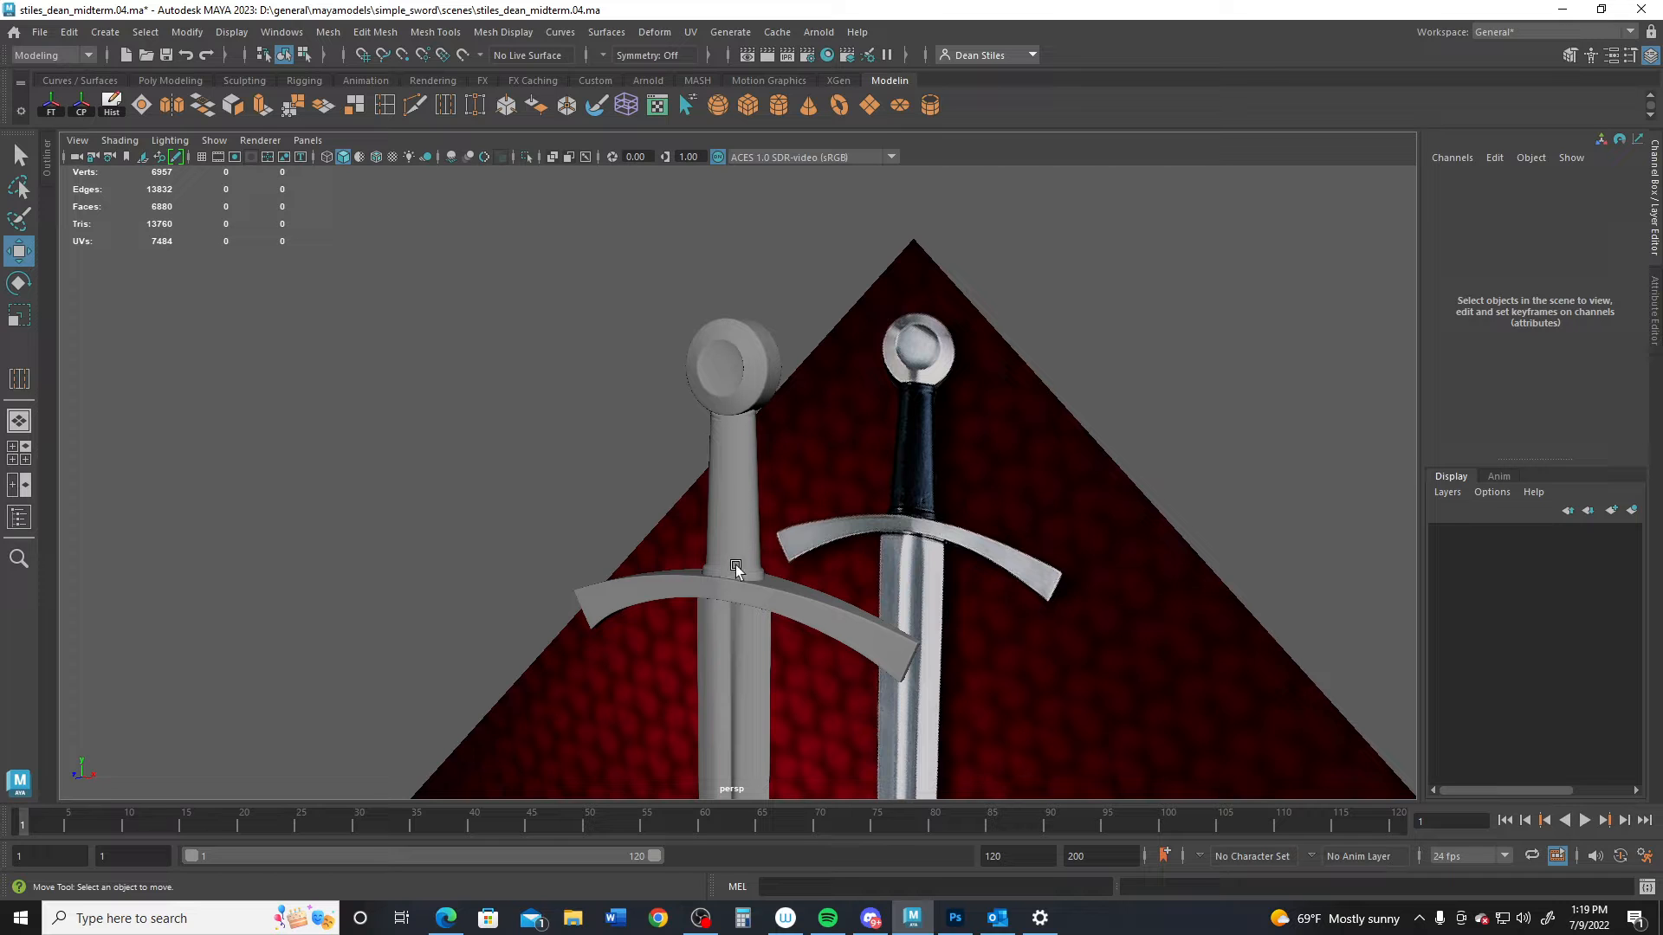
pyautogui.keyDown('alt'); pyautogui.moveTo(708, 553); pyautogui.dragTo(705, 475, button='middle'); pyautogui.keyUp('alt')
pyautogui.keyDown('alt'); pyautogui.moveTo(705, 475); pyautogui.dragTo(782, 590, button='right'); pyautogui.keyUp('alt')
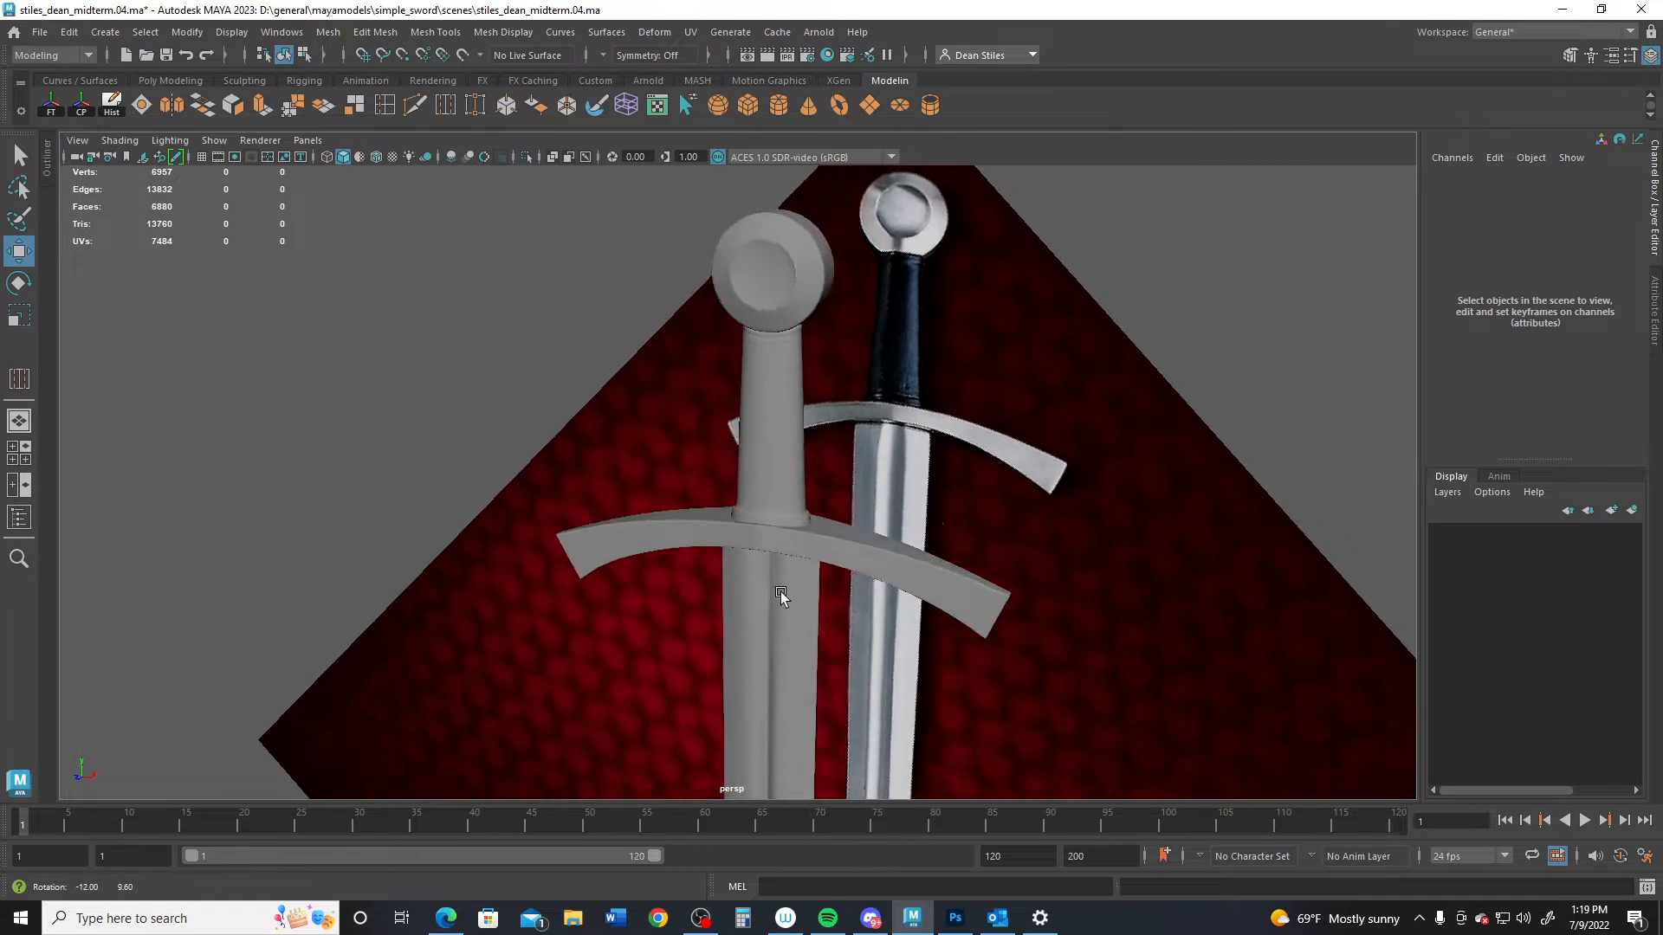
pyautogui.keyDown('alt'); pyautogui.moveTo(781, 591); pyautogui.dragTo(802, 350, button='middle'); pyautogui.keyUp('alt')
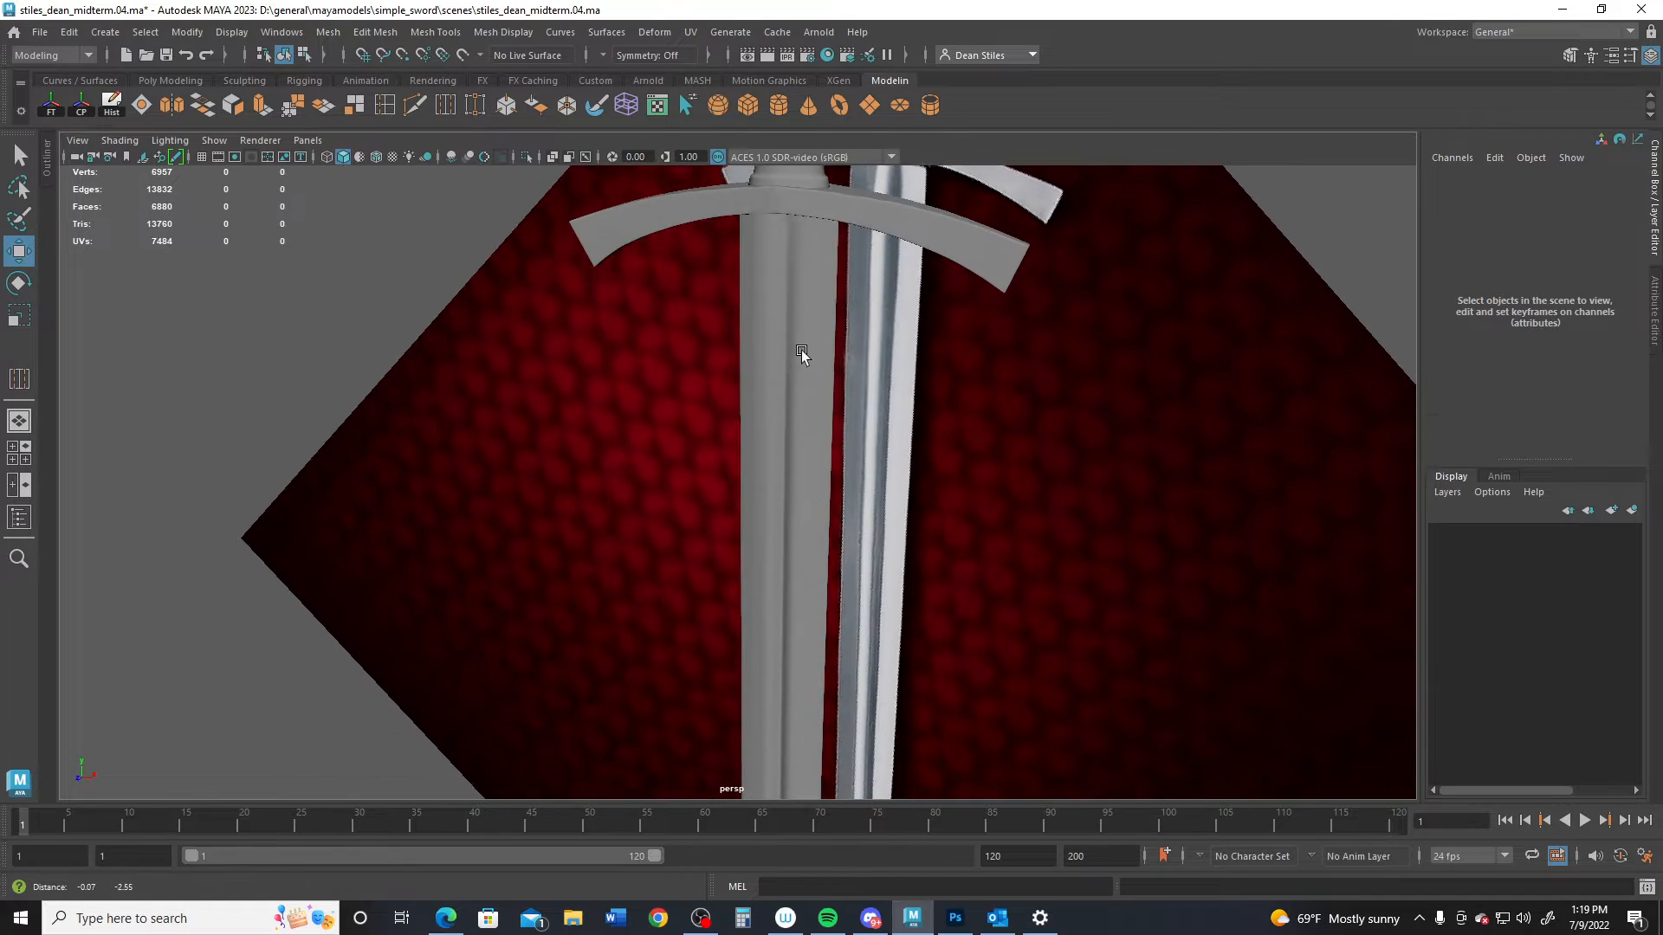
# Step: Select the blade and display its UVs in the UV Editor with the checkerboard background turned off
pyautogui.click(793, 468)
pyautogui.keyDown('alt'); pyautogui.moveTo(905, 572); pyautogui.dragTo(814, 450, button='right'); pyautogui.keyUp('alt')
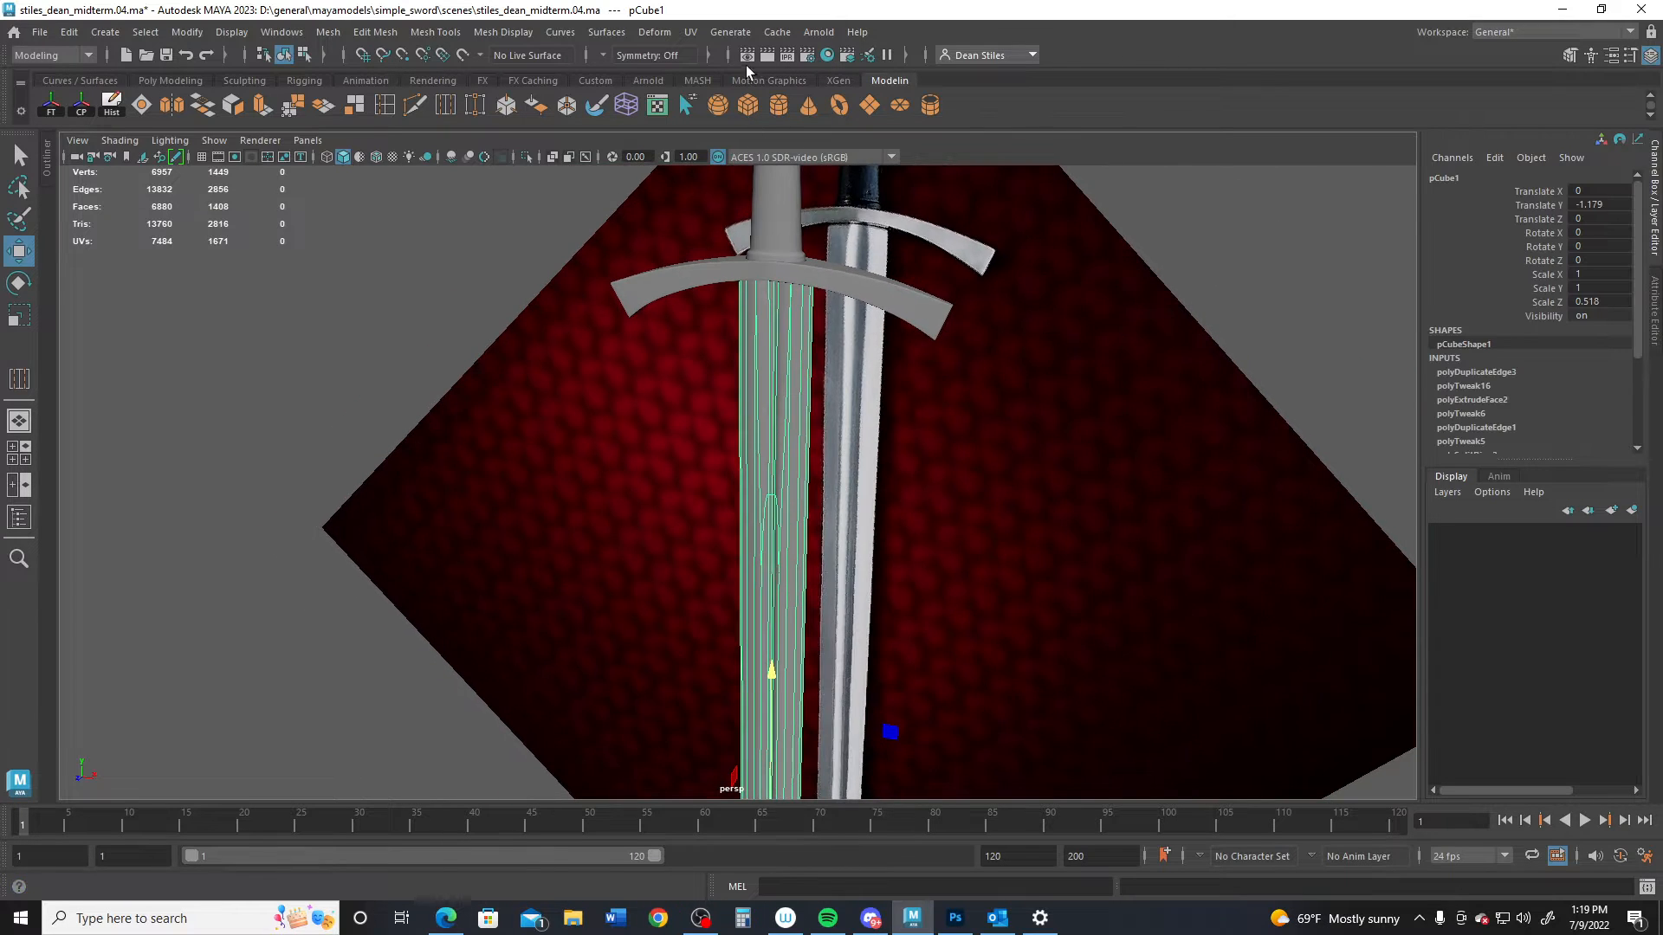
pyautogui.click(690, 32)
pyautogui.click(712, 69)
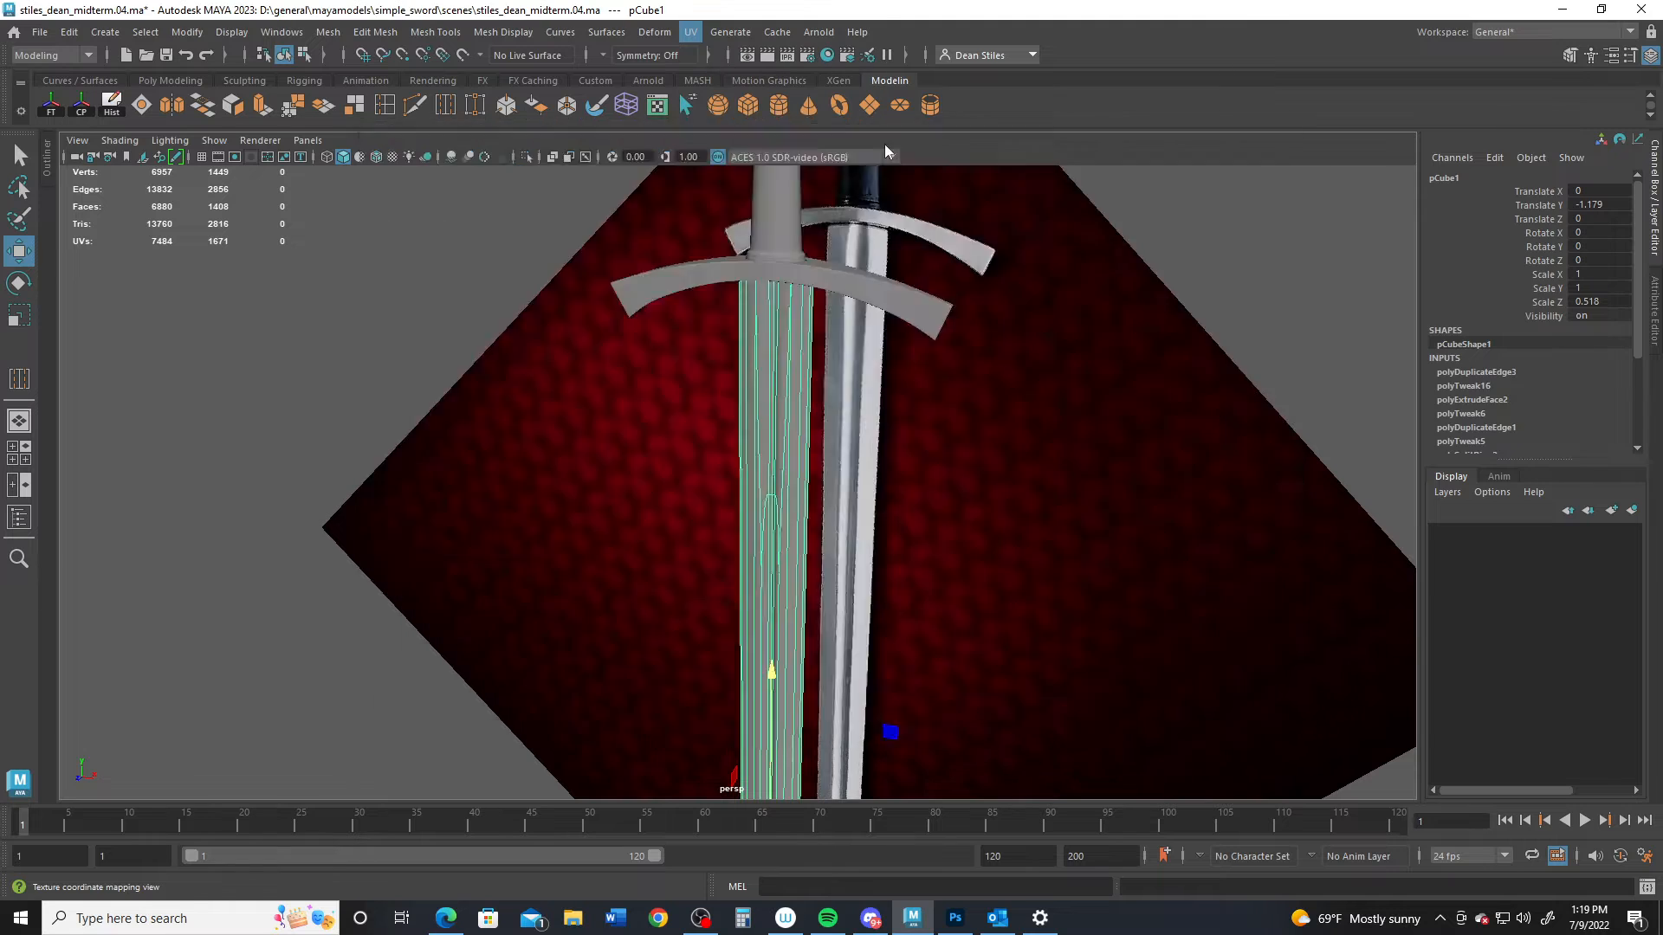
pyautogui.moveTo(709, 136); pyautogui.dragTo(695, 194)
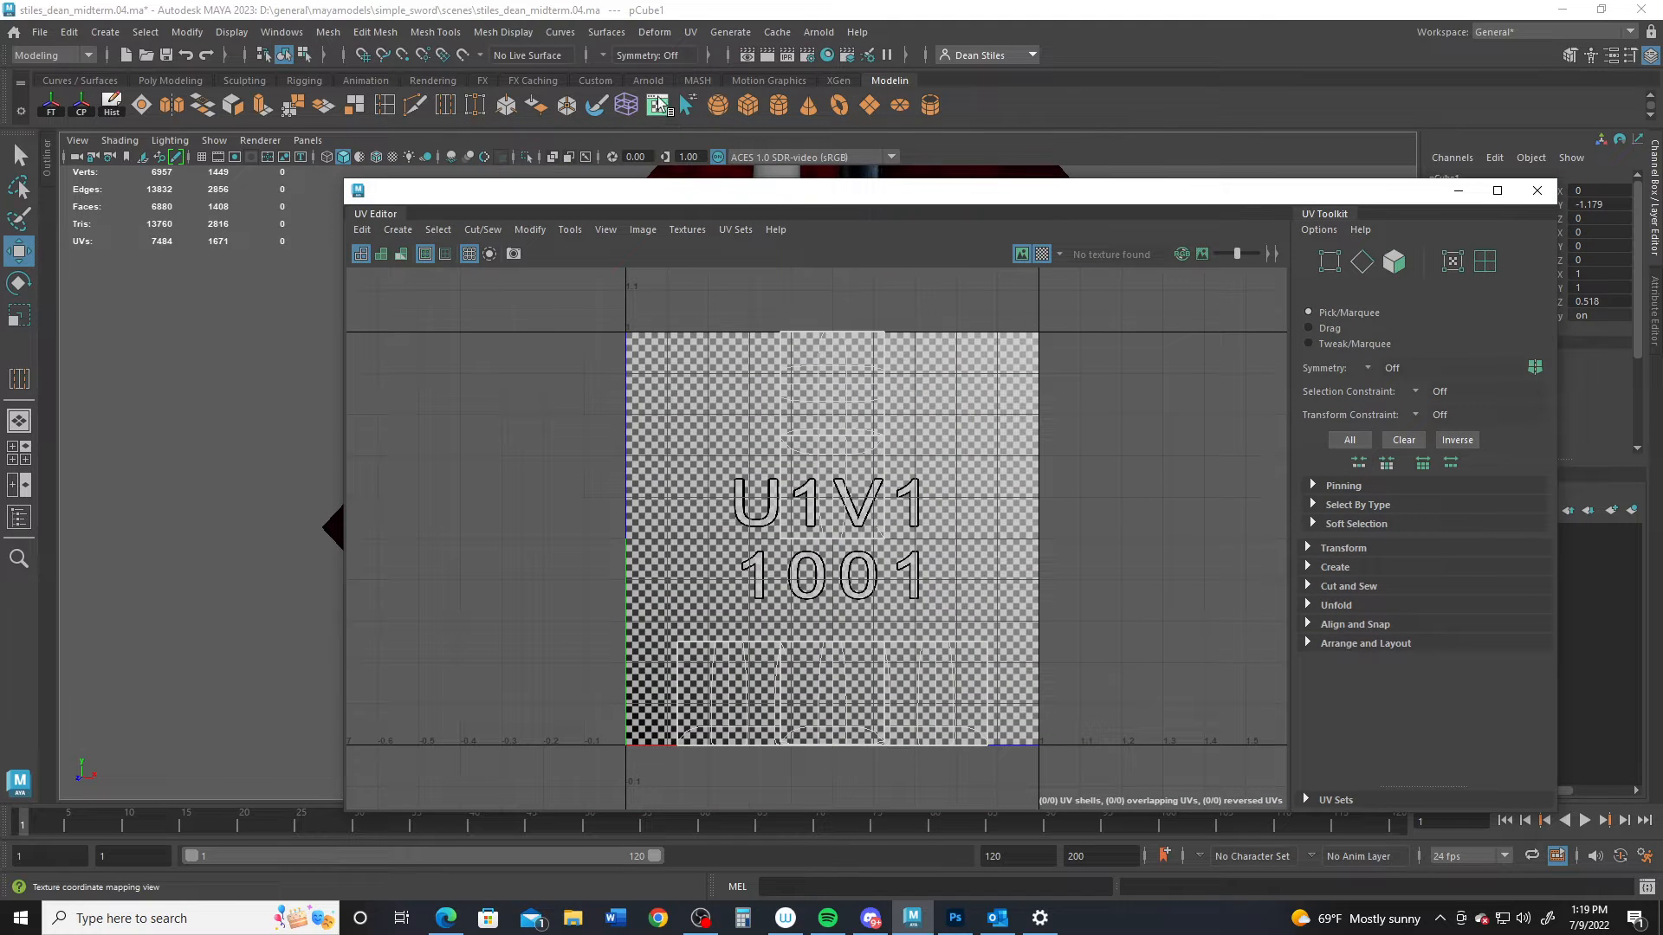
pyautogui.click(1040, 252)
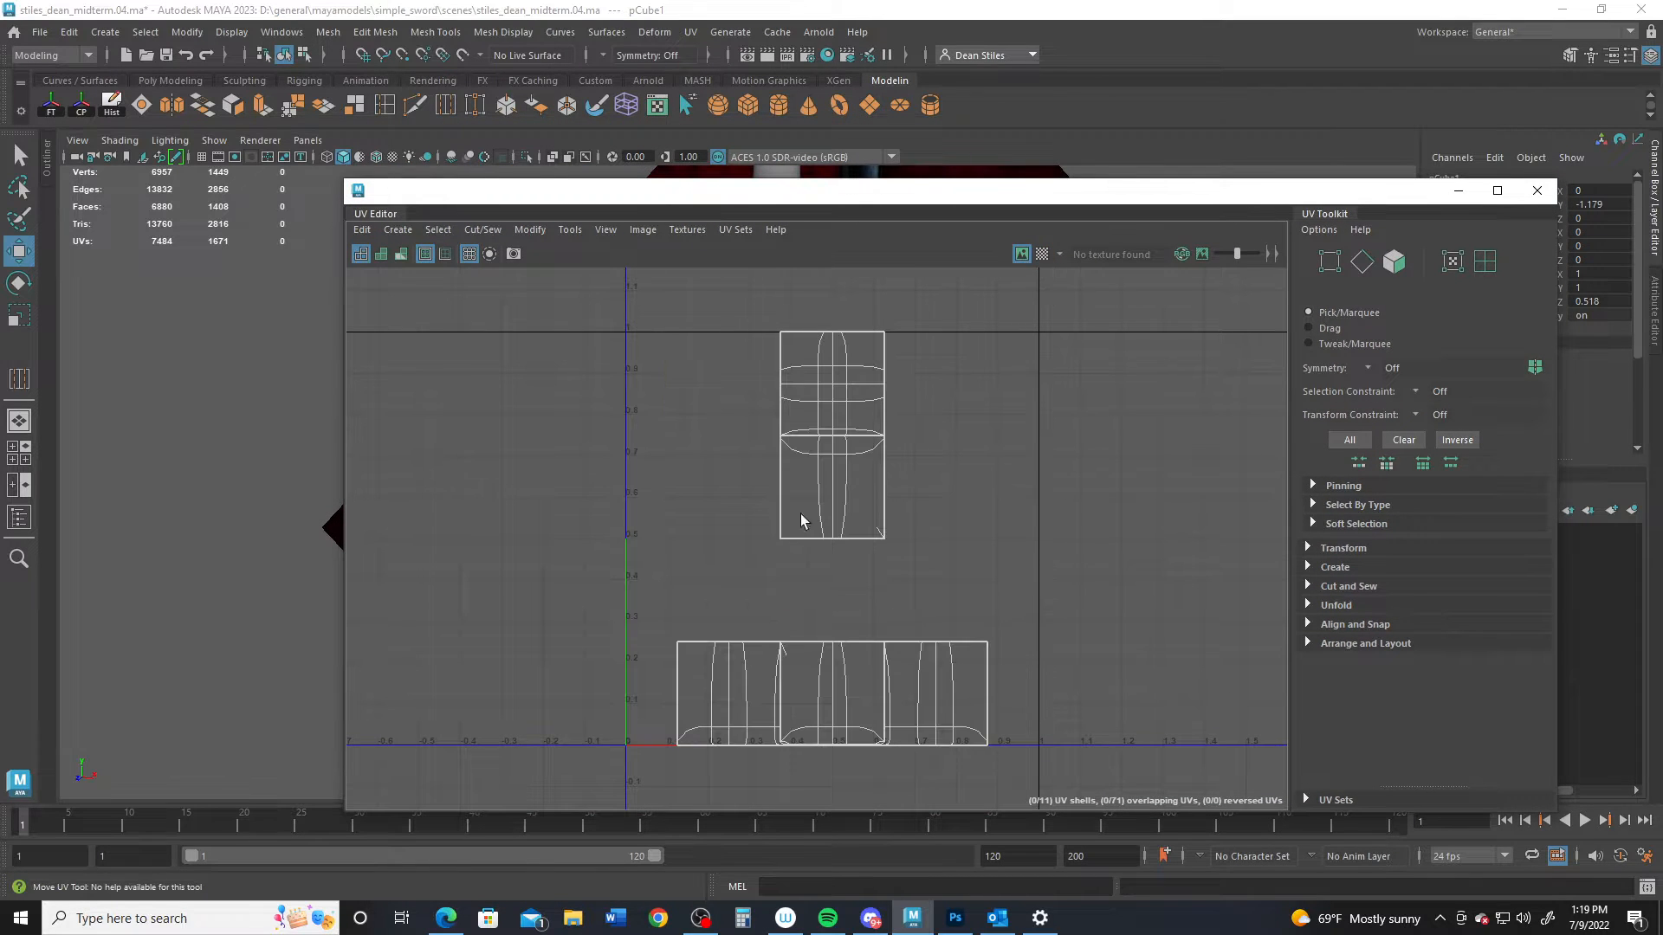
# Step: Apply a Camera-based UV projection to the blade
pyautogui.click(398, 229)
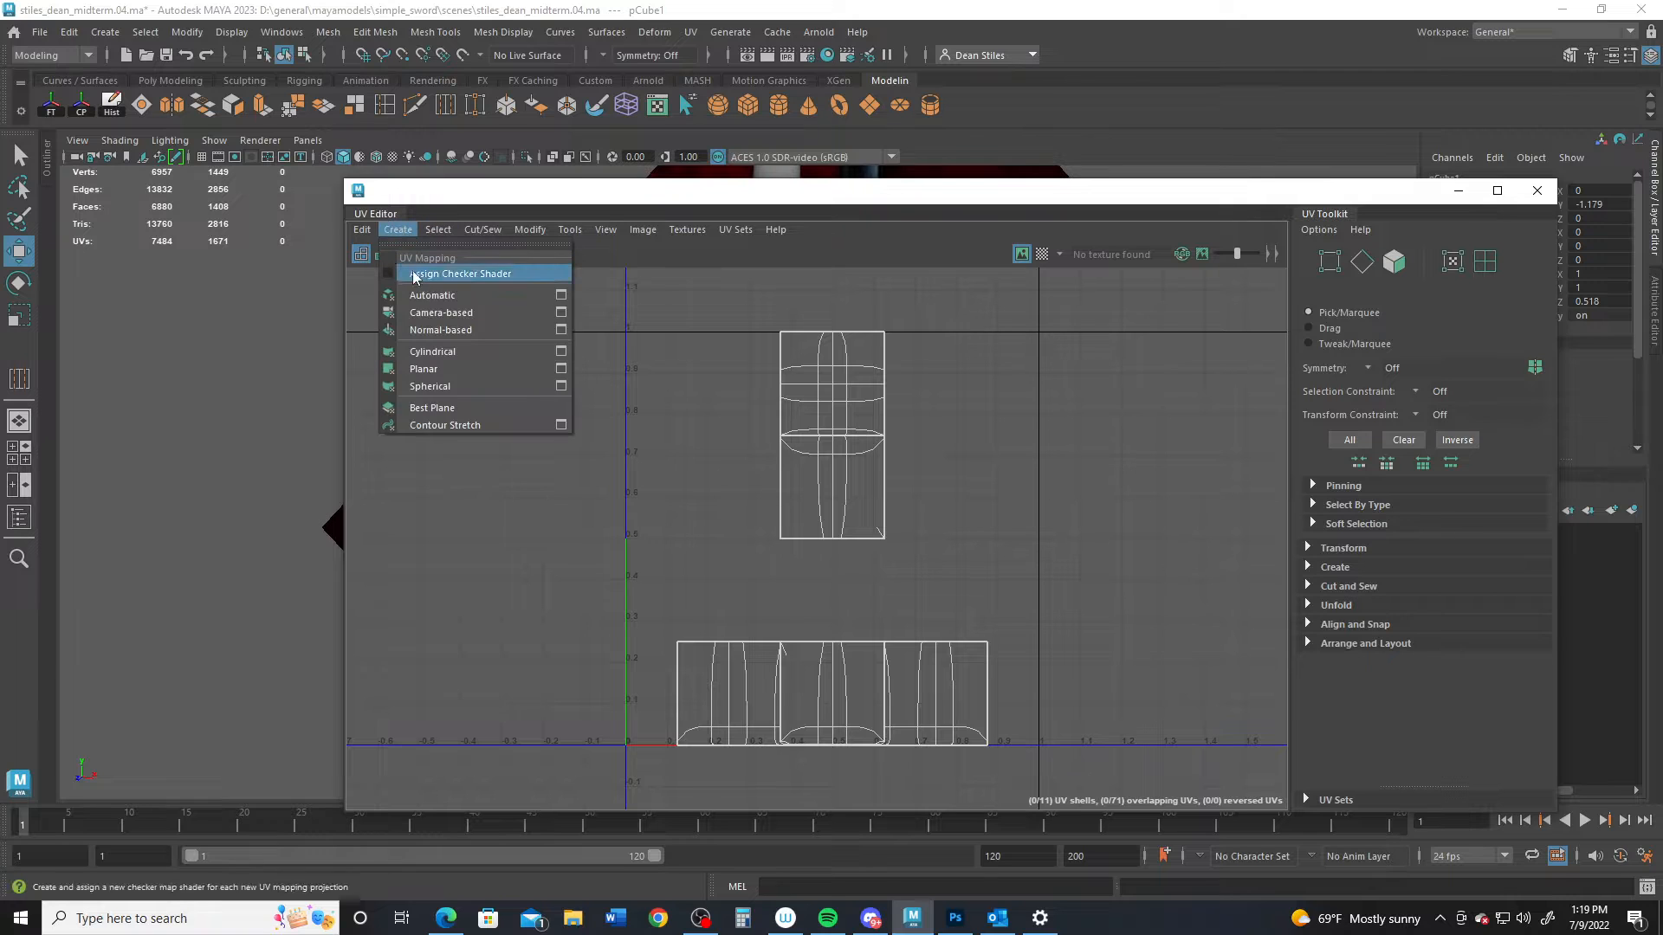
pyautogui.click(432, 312)
pyautogui.click(397, 229)
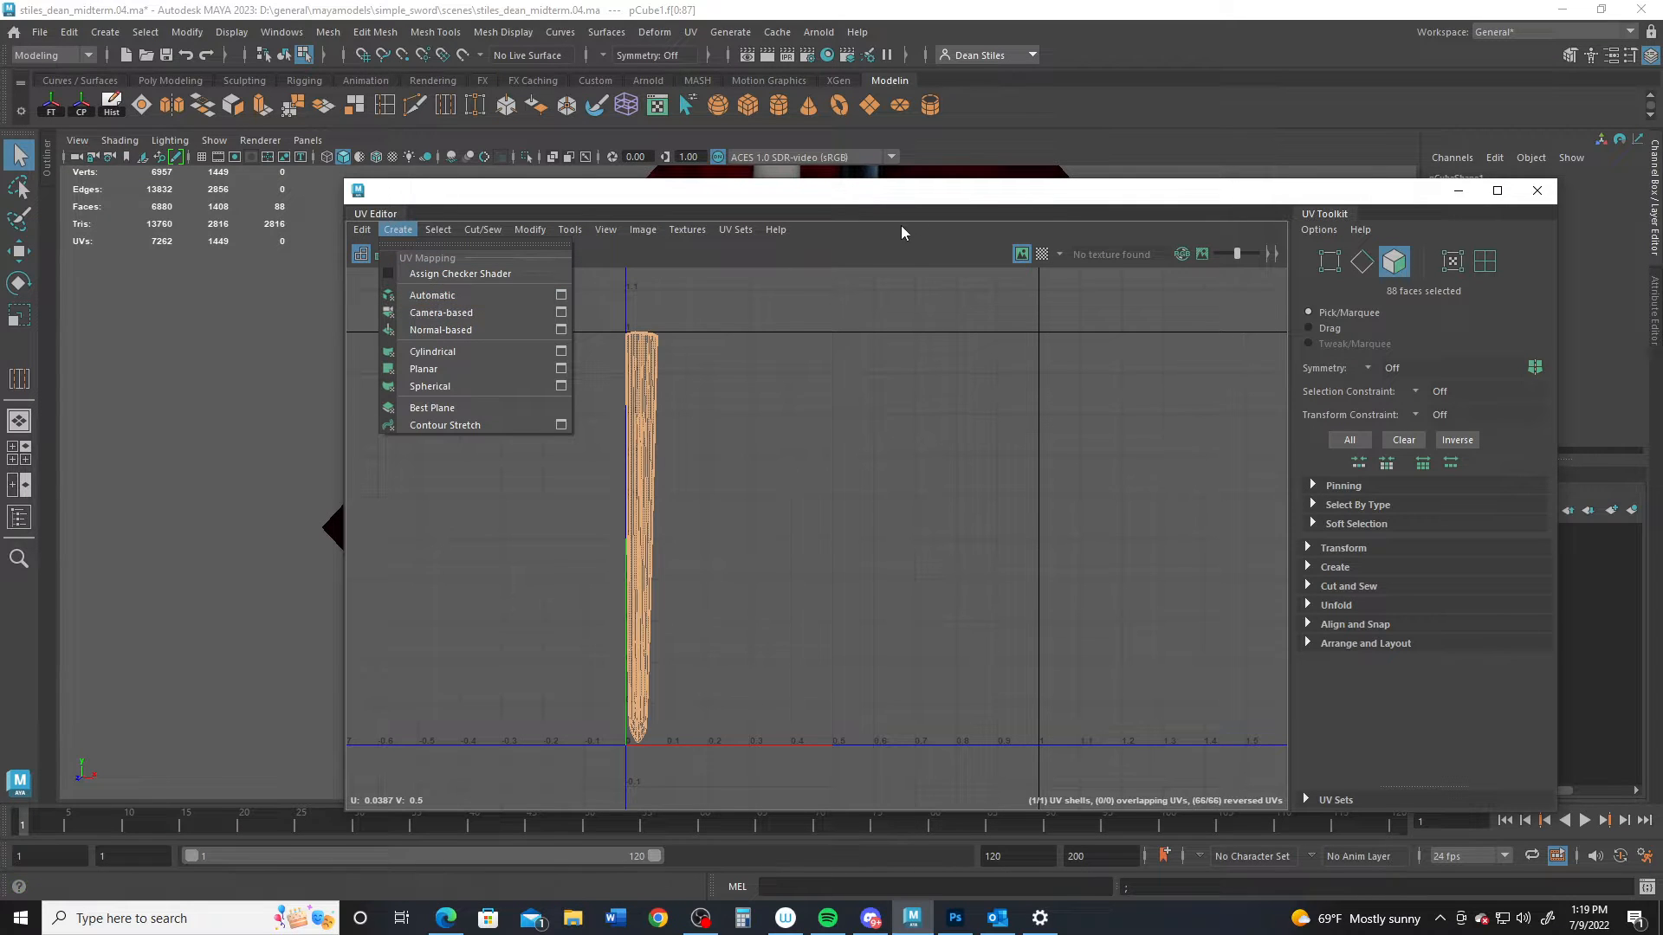
pyautogui.click(504, 407)
# Step: Select the edge loop running along the outer side of the blade's UV shell
pyautogui.scroll(5, 610, 454)
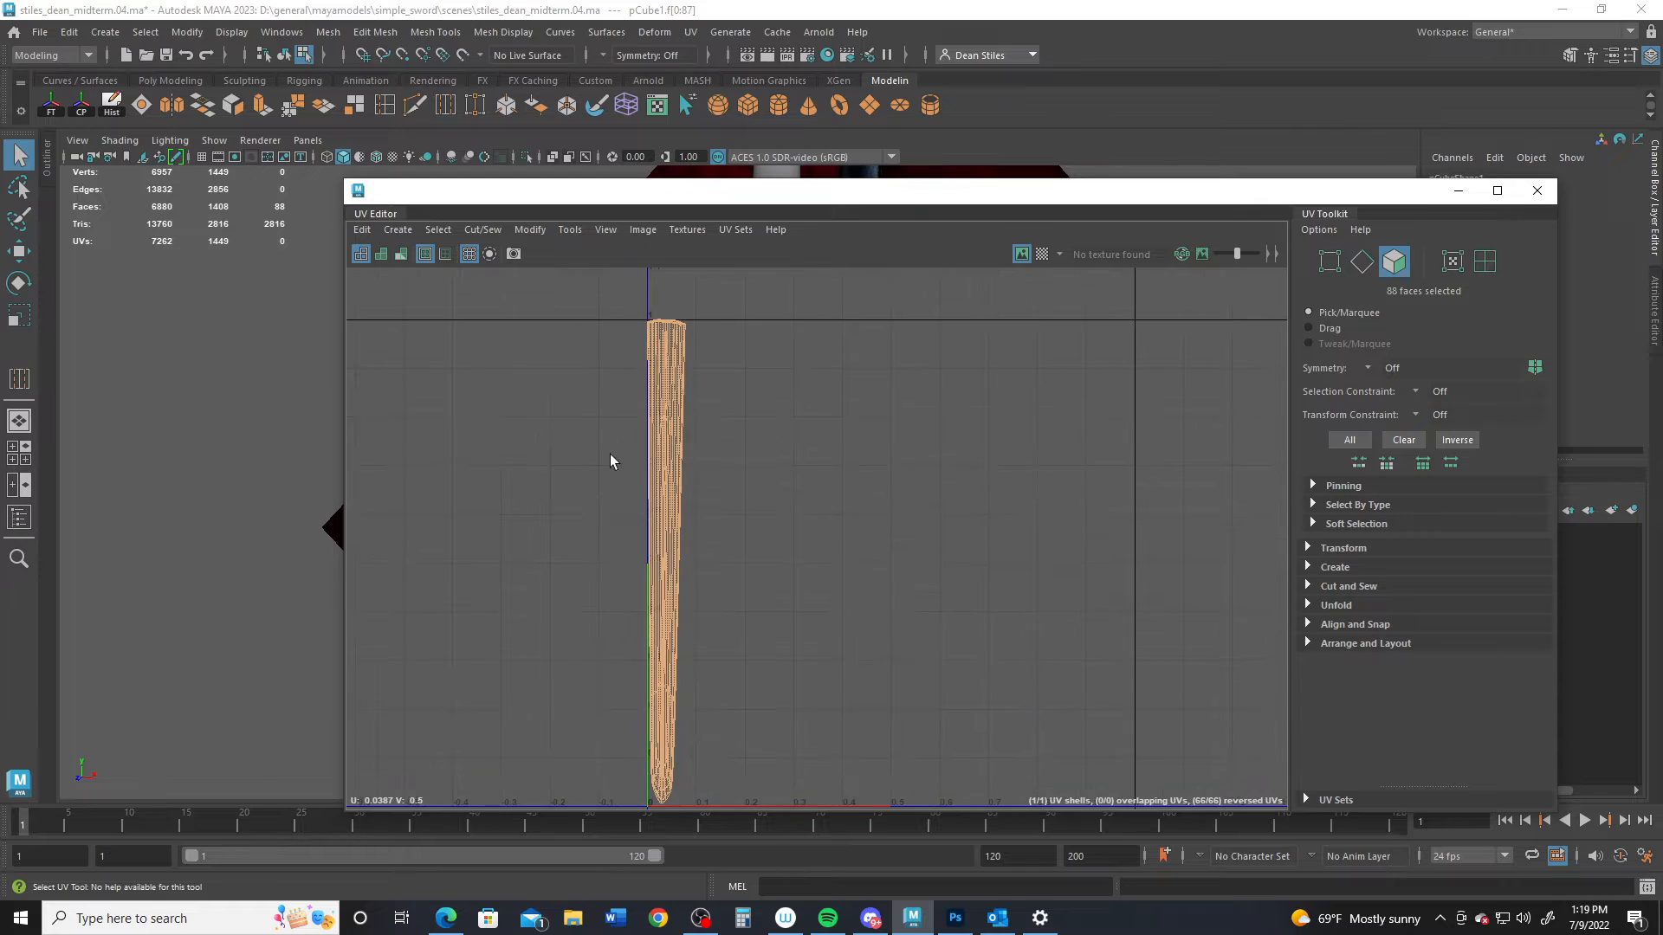
pyautogui.moveTo(663, 440); pyautogui.dragTo(654, 286, button='right')
pyautogui.keyDown('alt'); pyautogui.moveTo(642, 318); pyautogui.dragTo(823, 445, button='right'); pyautogui.keyUp('alt')
pyautogui.keyDown('alt'); pyautogui.moveTo(691, 384); pyautogui.dragTo(705, 502, button='middle'); pyautogui.keyUp('alt')
pyautogui.keyDown('alt'); pyautogui.moveTo(682, 468); pyautogui.dragTo(886, 522, button='right'); pyautogui.keyUp('alt')
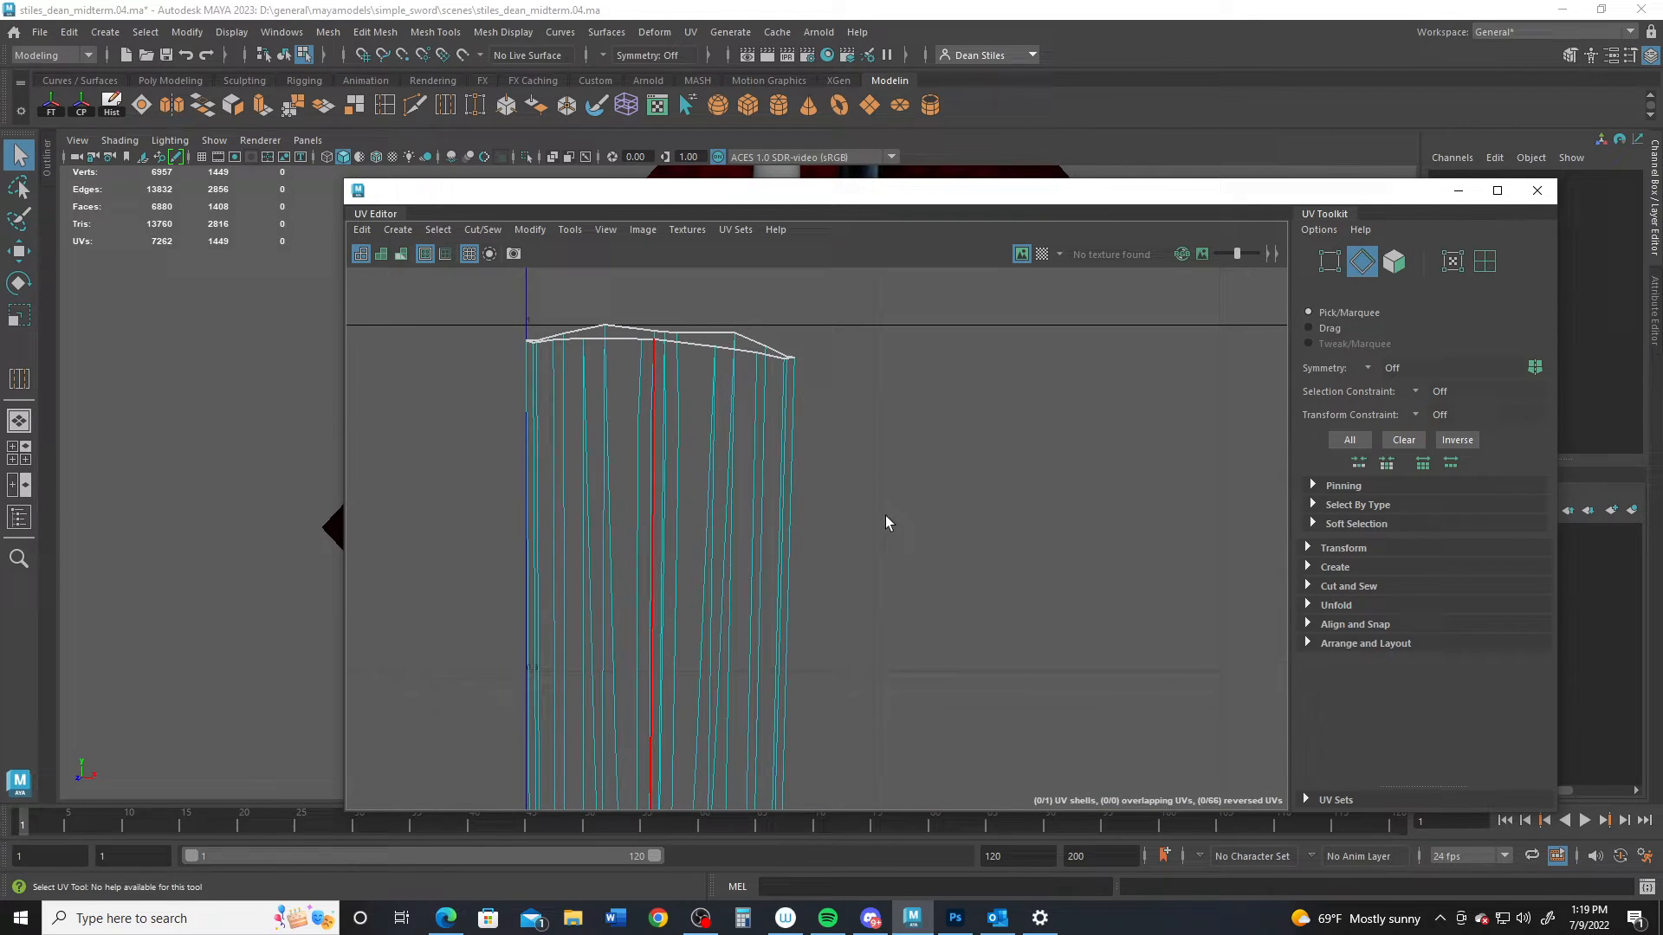
pyautogui.doubleClick(793, 394)
# Step: Inspect the selected edge loop along the full length of the blade's UV shell, from collar end to tip
pyautogui.keyDown('alt'); pyautogui.moveTo(724, 528); pyautogui.dragTo(498, 638, button='right'); pyautogui.keyUp('alt')
pyautogui.keyDown('alt'); pyautogui.moveTo(499, 638); pyautogui.dragTo(475, 117, button='middle'); pyautogui.keyUp('alt')
pyautogui.keyDown('alt'); pyautogui.moveTo(831, 620); pyautogui.dragTo(760, 606, button='right'); pyautogui.keyUp('alt')
pyautogui.keyDown('alt'); pyautogui.moveTo(760, 605); pyautogui.dragTo(705, 459, button='middle'); pyautogui.keyUp('alt')
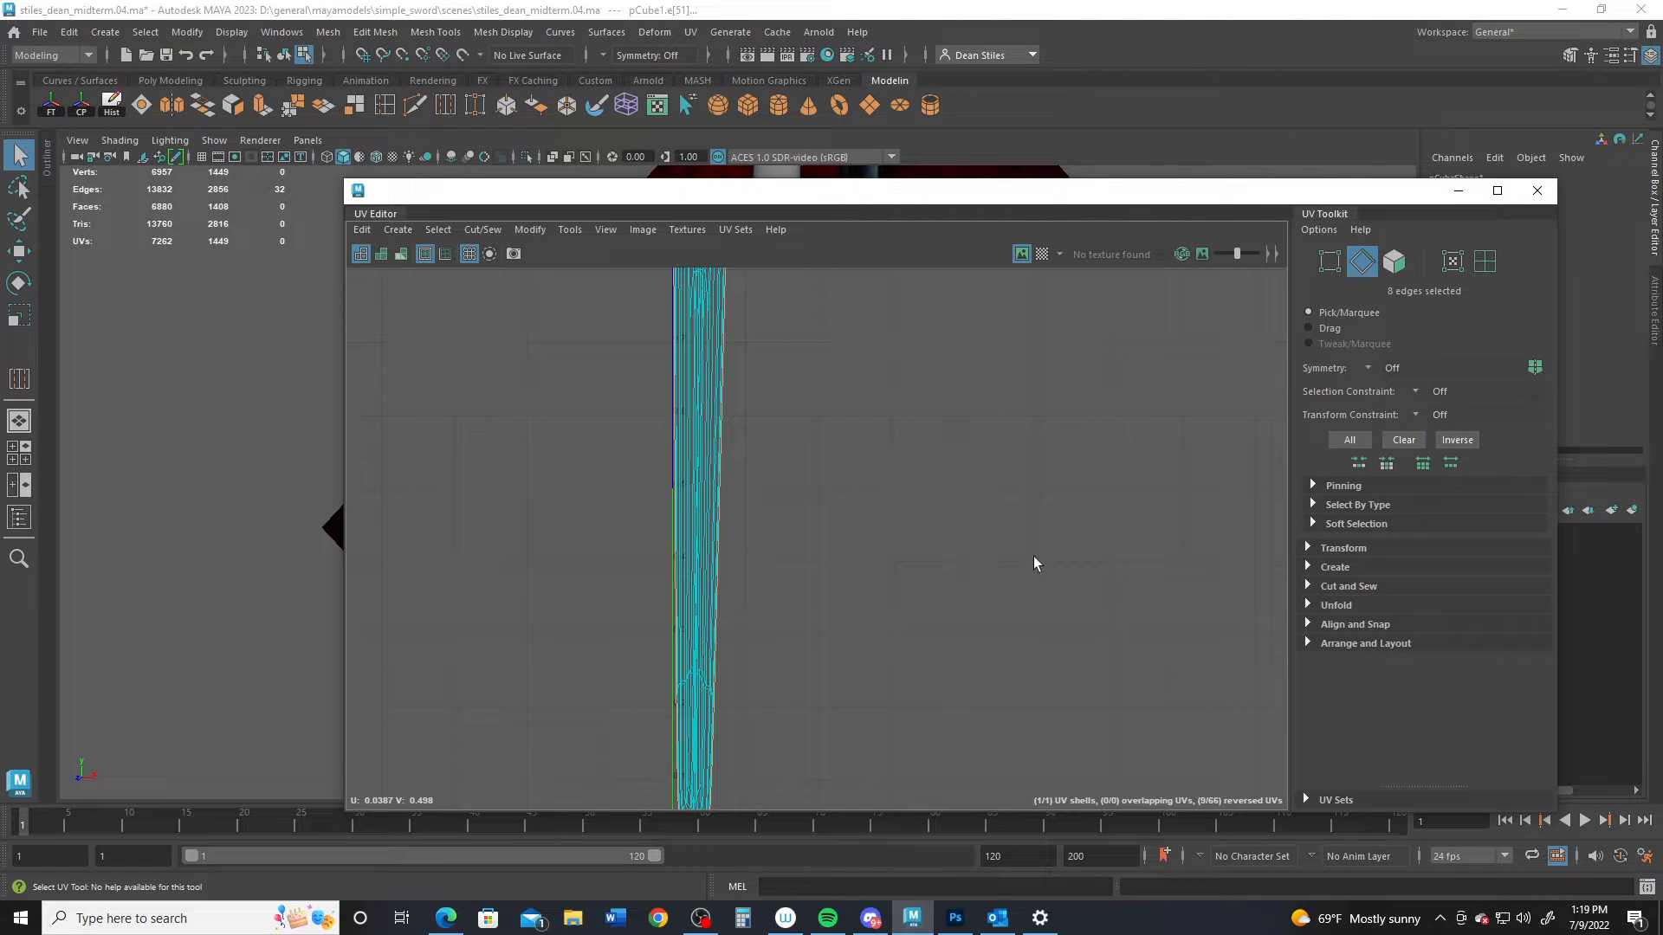
pyautogui.keyDown('alt'); pyautogui.moveTo(788, 604); pyautogui.dragTo(702, 554, button='right'); pyautogui.keyUp('alt')
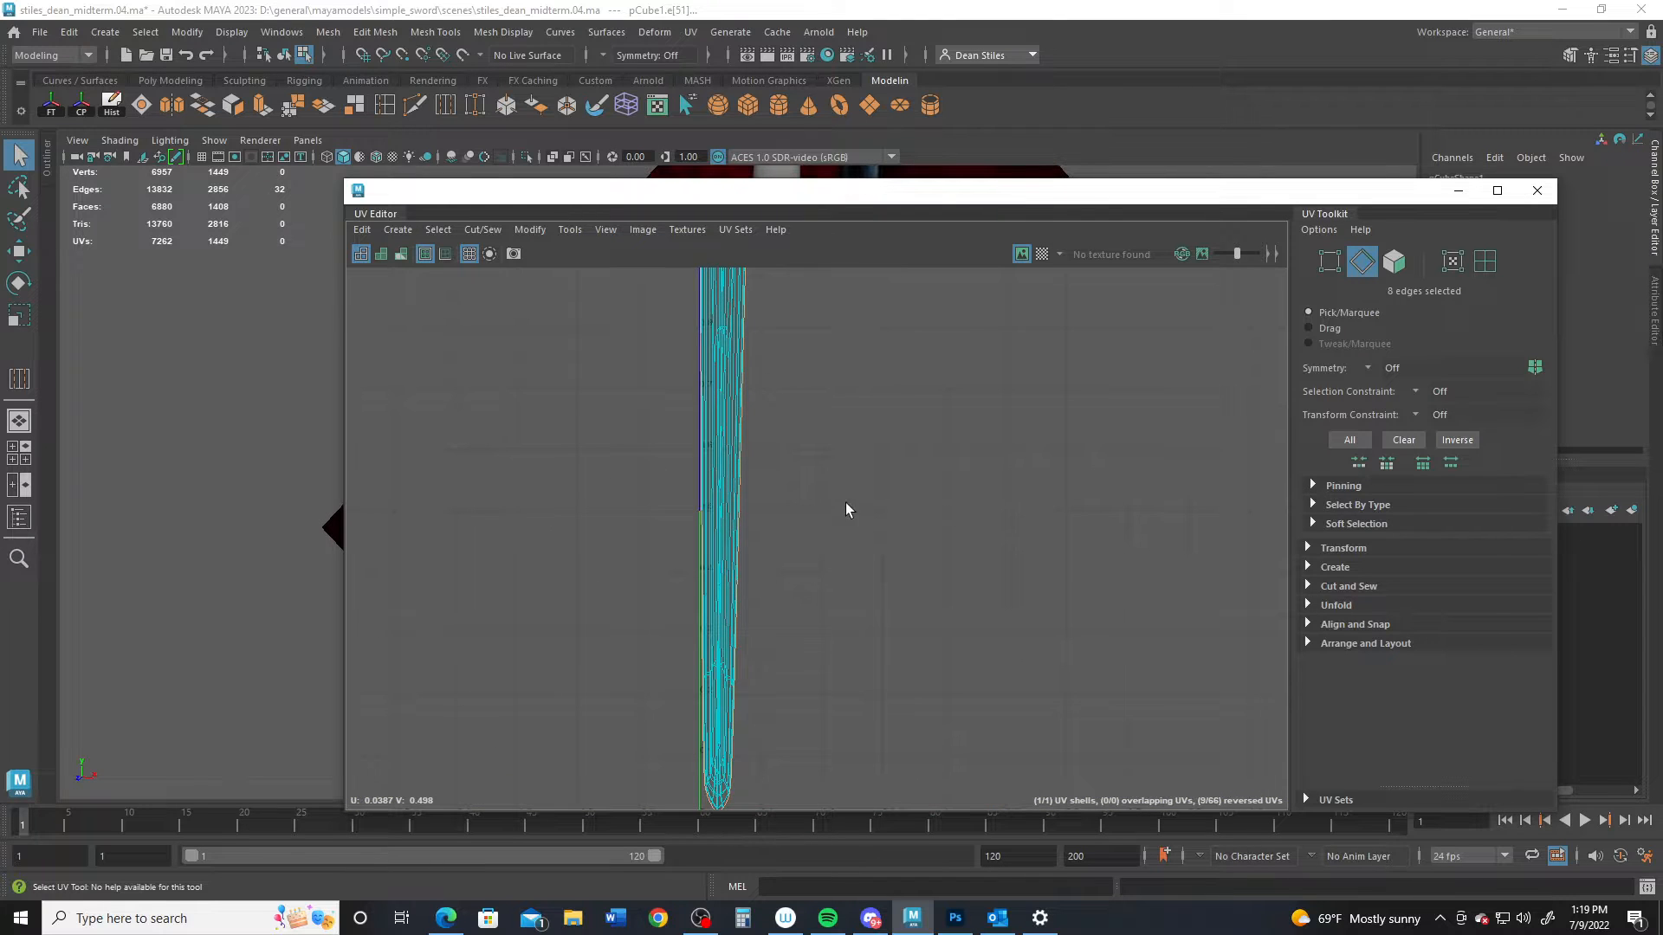
pyautogui.keyDown('alt'); pyautogui.moveTo(812, 404); pyautogui.dragTo(813, 775, button='middle'); pyautogui.keyUp('alt')
pyautogui.keyDown('alt'); pyautogui.moveTo(672, 561); pyautogui.dragTo(1213, 783, button='right'); pyautogui.keyUp('alt')
pyautogui.keyDown('alt'); pyautogui.moveTo(872, 797); pyautogui.dragTo(813, 696, button='middle'); pyautogui.keyUp('alt')
pyautogui.rightClick(736, 549)
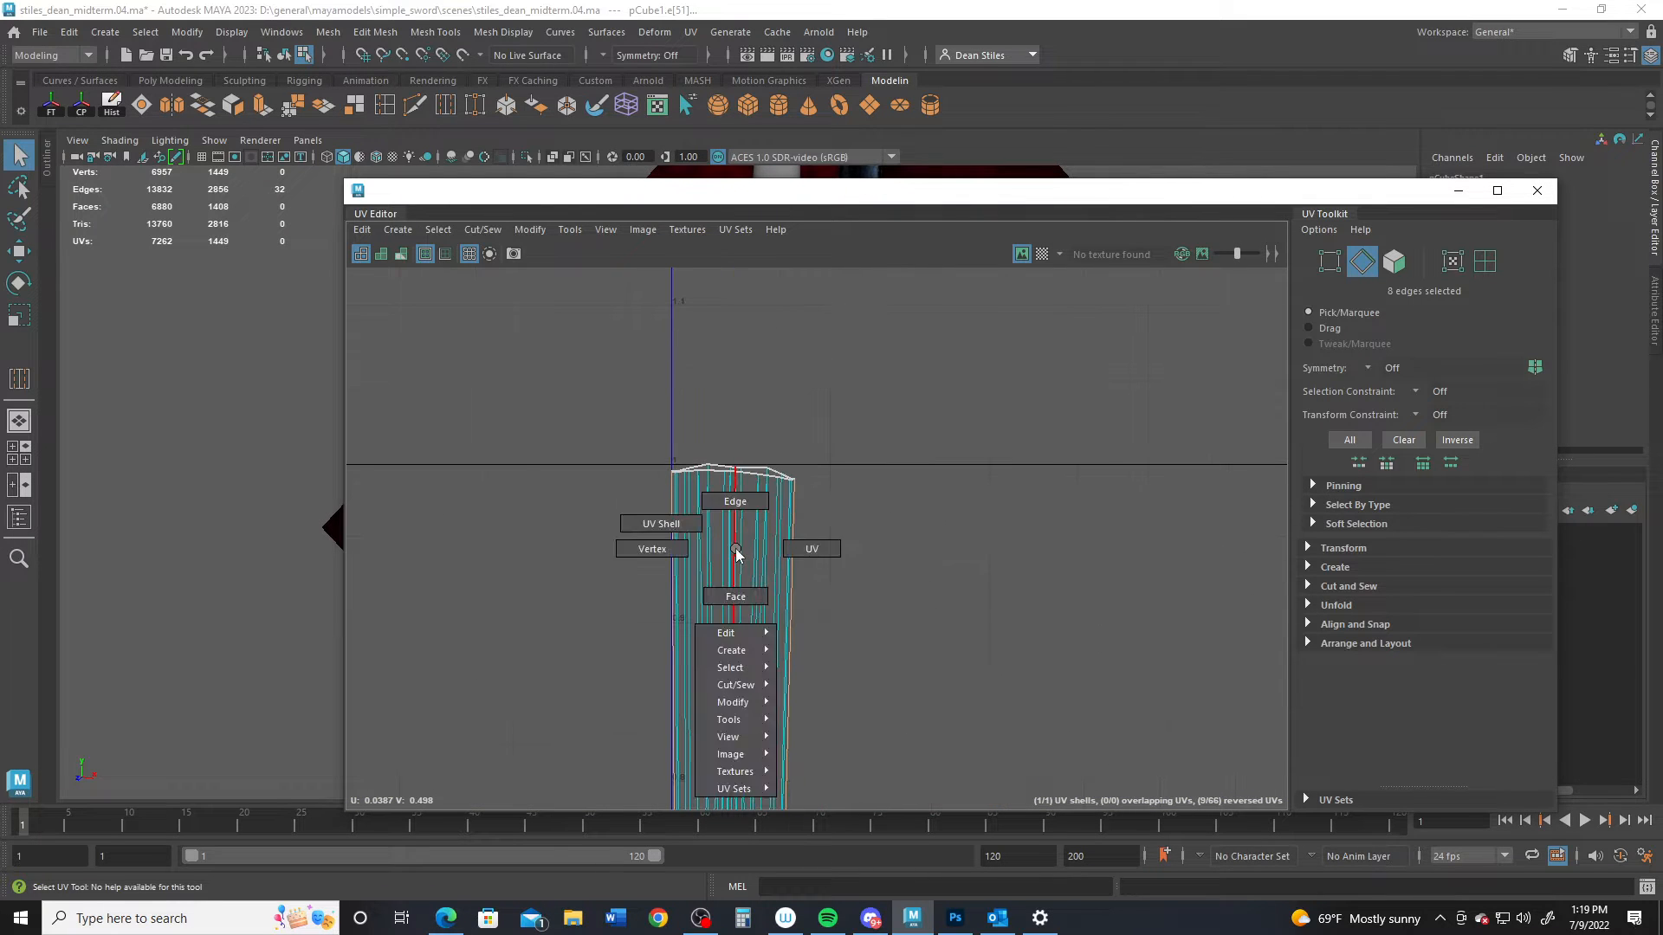
pyautogui.moveTo(735, 549); pyautogui.dragTo(746, 498, button='right')
pyautogui.scroll(6, 758, 486)
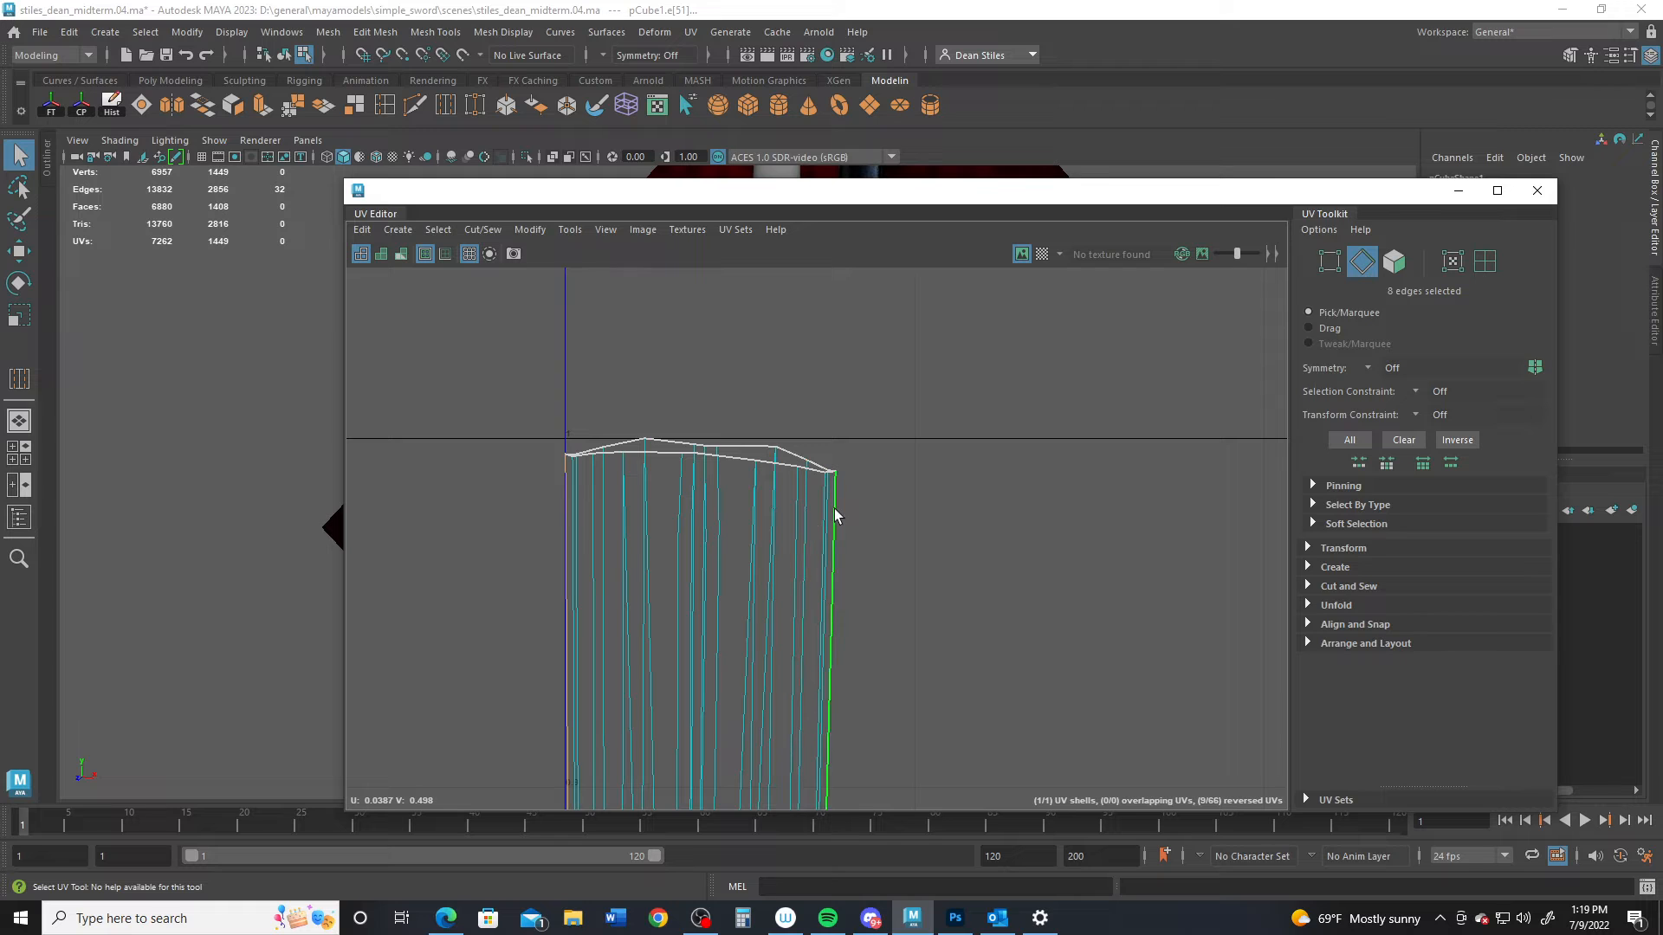
# Step: Compare the edge selection with the blade's sharp edges in the 3D view, moving the UV Editor aside as needed
pyautogui.moveTo(642, 192); pyautogui.dragTo(1236, 230)
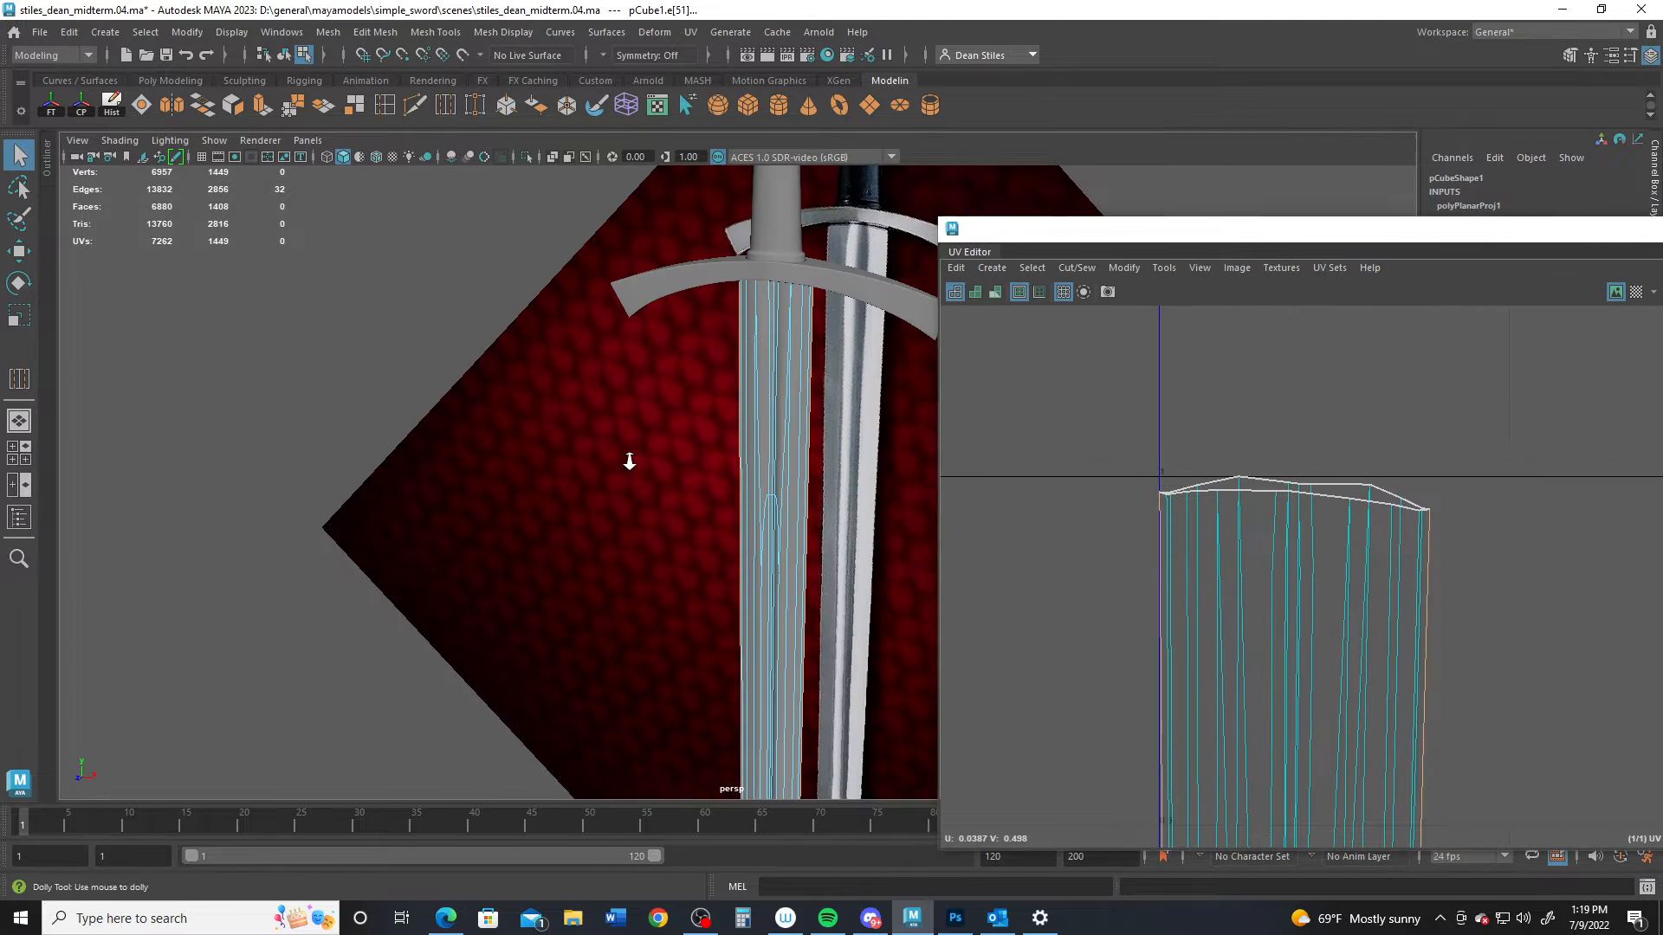
pyautogui.scroll(2, 628, 461)
pyautogui.keyDown('alt'); pyautogui.moveTo(424, 512); pyautogui.dragTo(1469, 647); pyautogui.keyUp('alt')
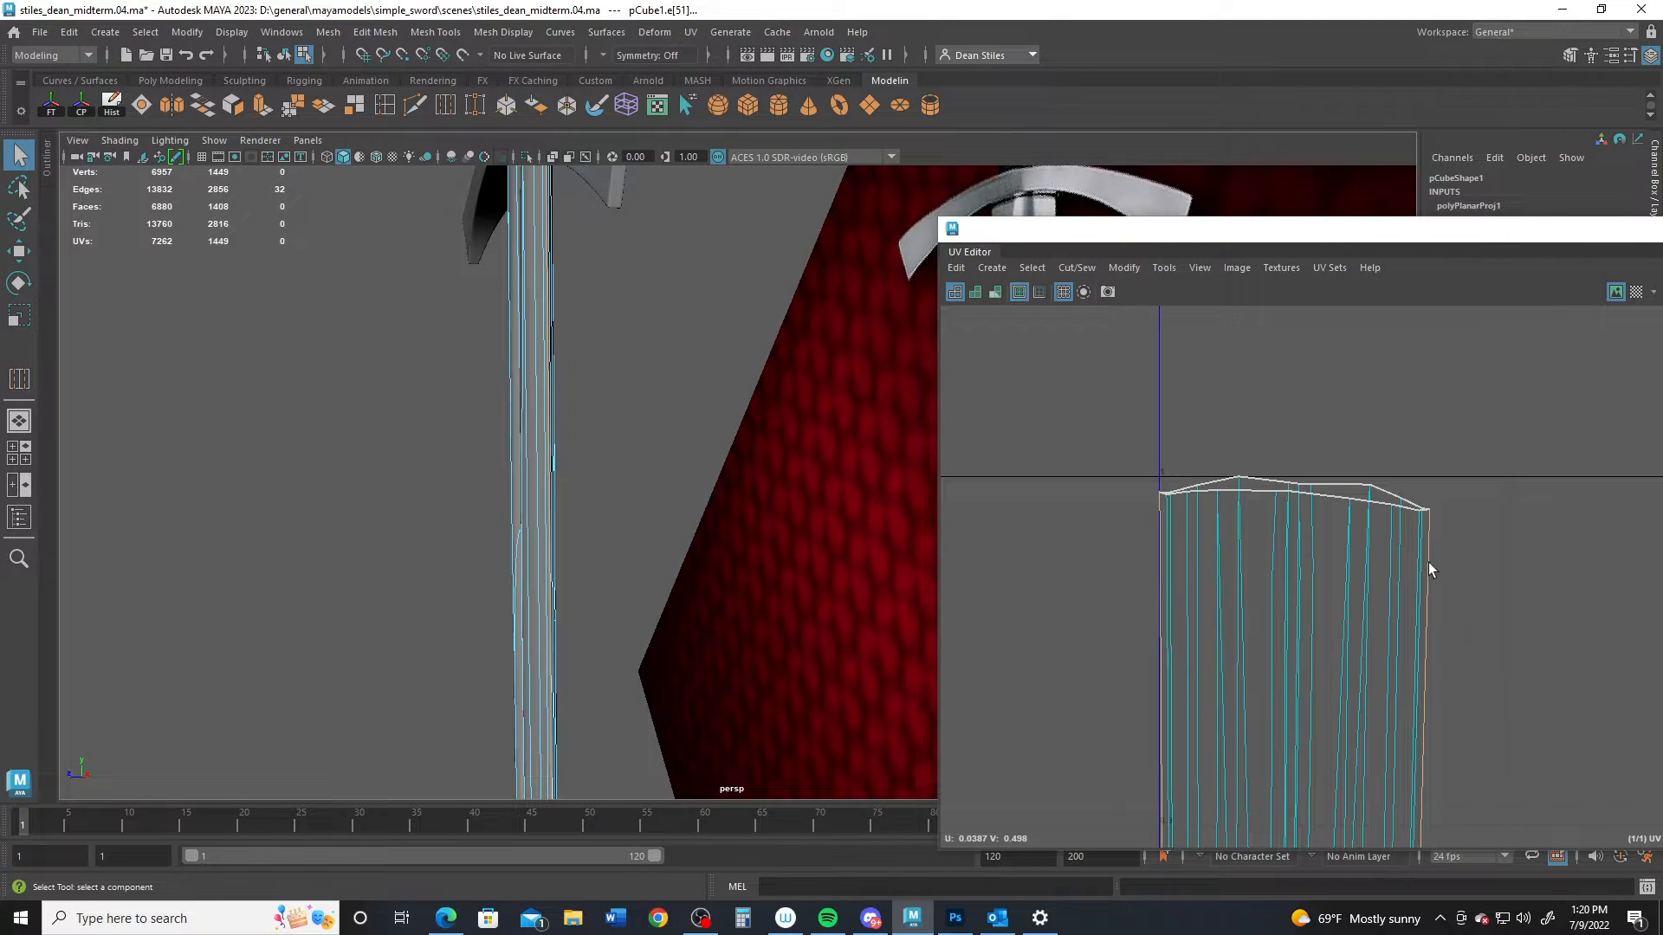
pyautogui.keyDown('alt'); pyautogui.moveTo(530, 429); pyautogui.dragTo(601, 381); pyautogui.keyUp('alt')
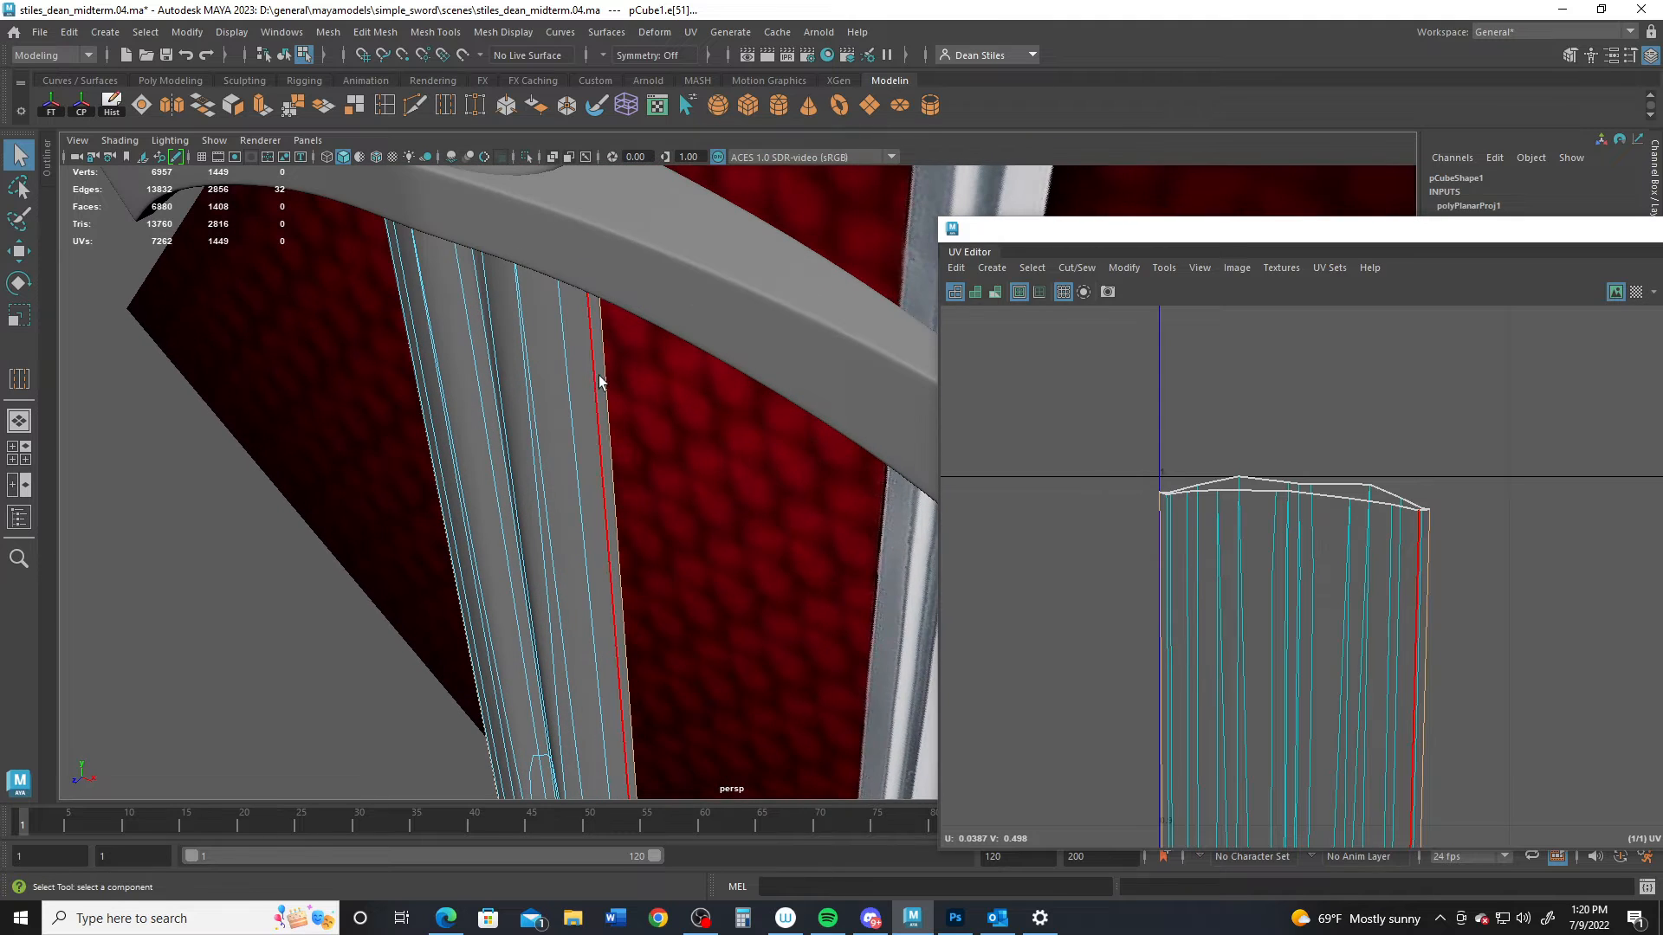
pyautogui.moveTo(1406, 235); pyautogui.dragTo(520, 104)
pyautogui.keyDown('alt'); pyautogui.moveTo(488, 448); pyautogui.dragTo(623, 306, button='middle'); pyautogui.keyUp('alt')
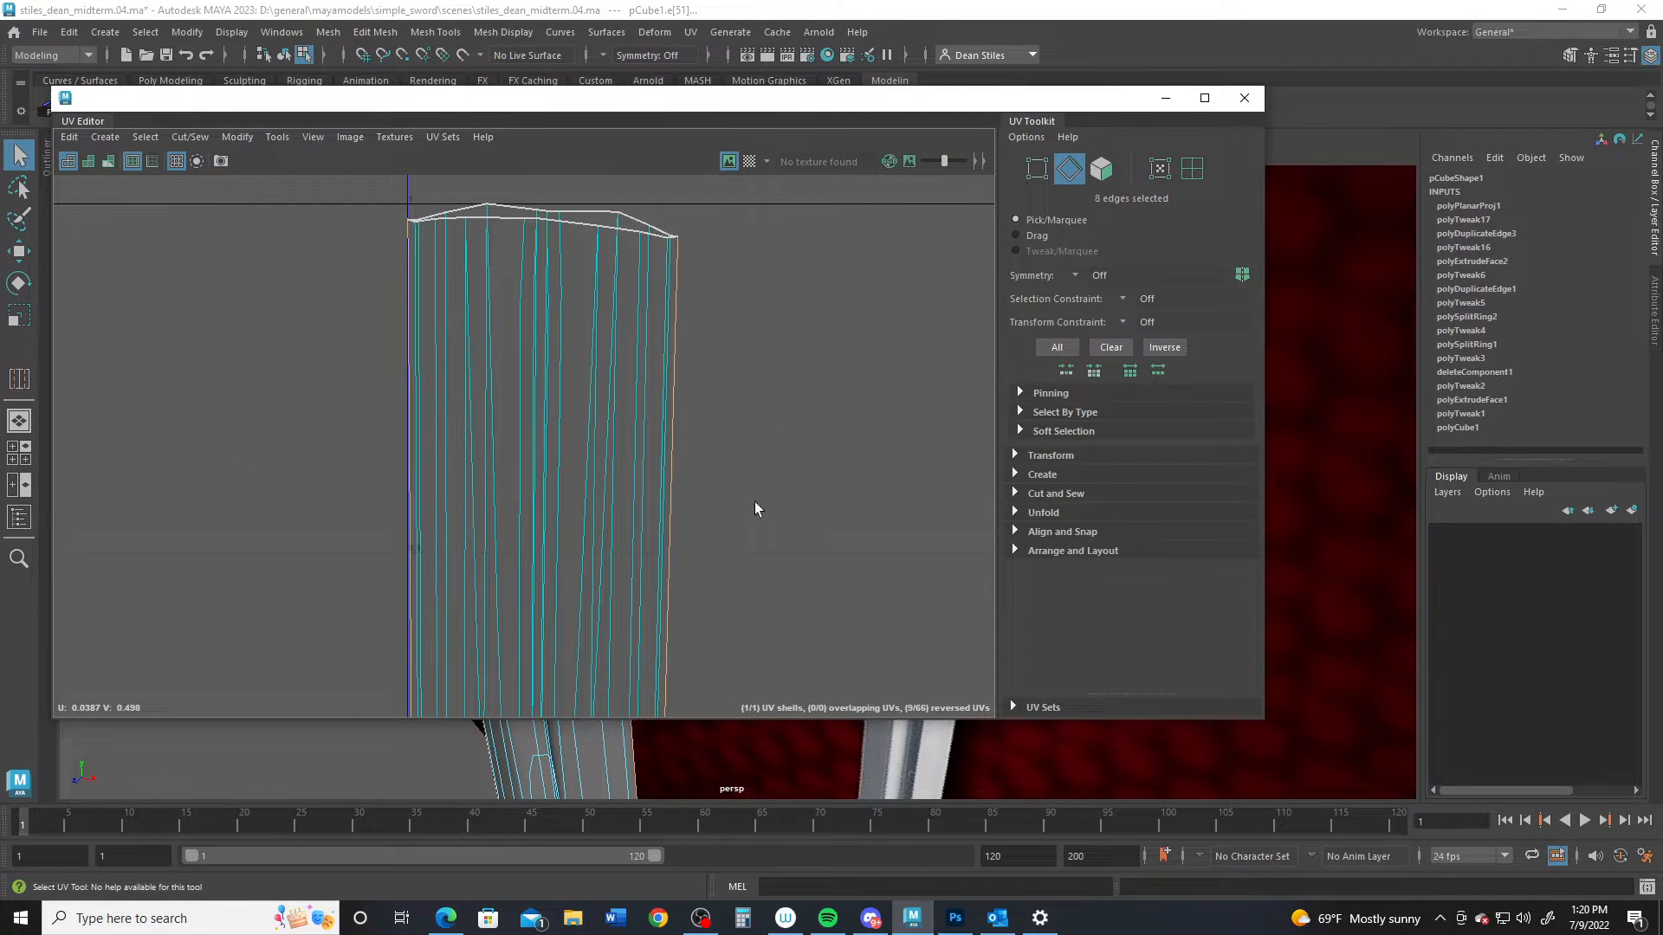
# Step: Cut the blade's UVs along the selected edge loop
pyautogui.keyDown('alt'); pyautogui.moveTo(595, 606); pyautogui.dragTo(554, 199, button='middle'); pyautogui.keyUp('alt')
pyautogui.keyDown('alt'); pyautogui.moveTo(552, 527); pyautogui.dragTo(546, 190, button='middle'); pyautogui.keyUp('alt')
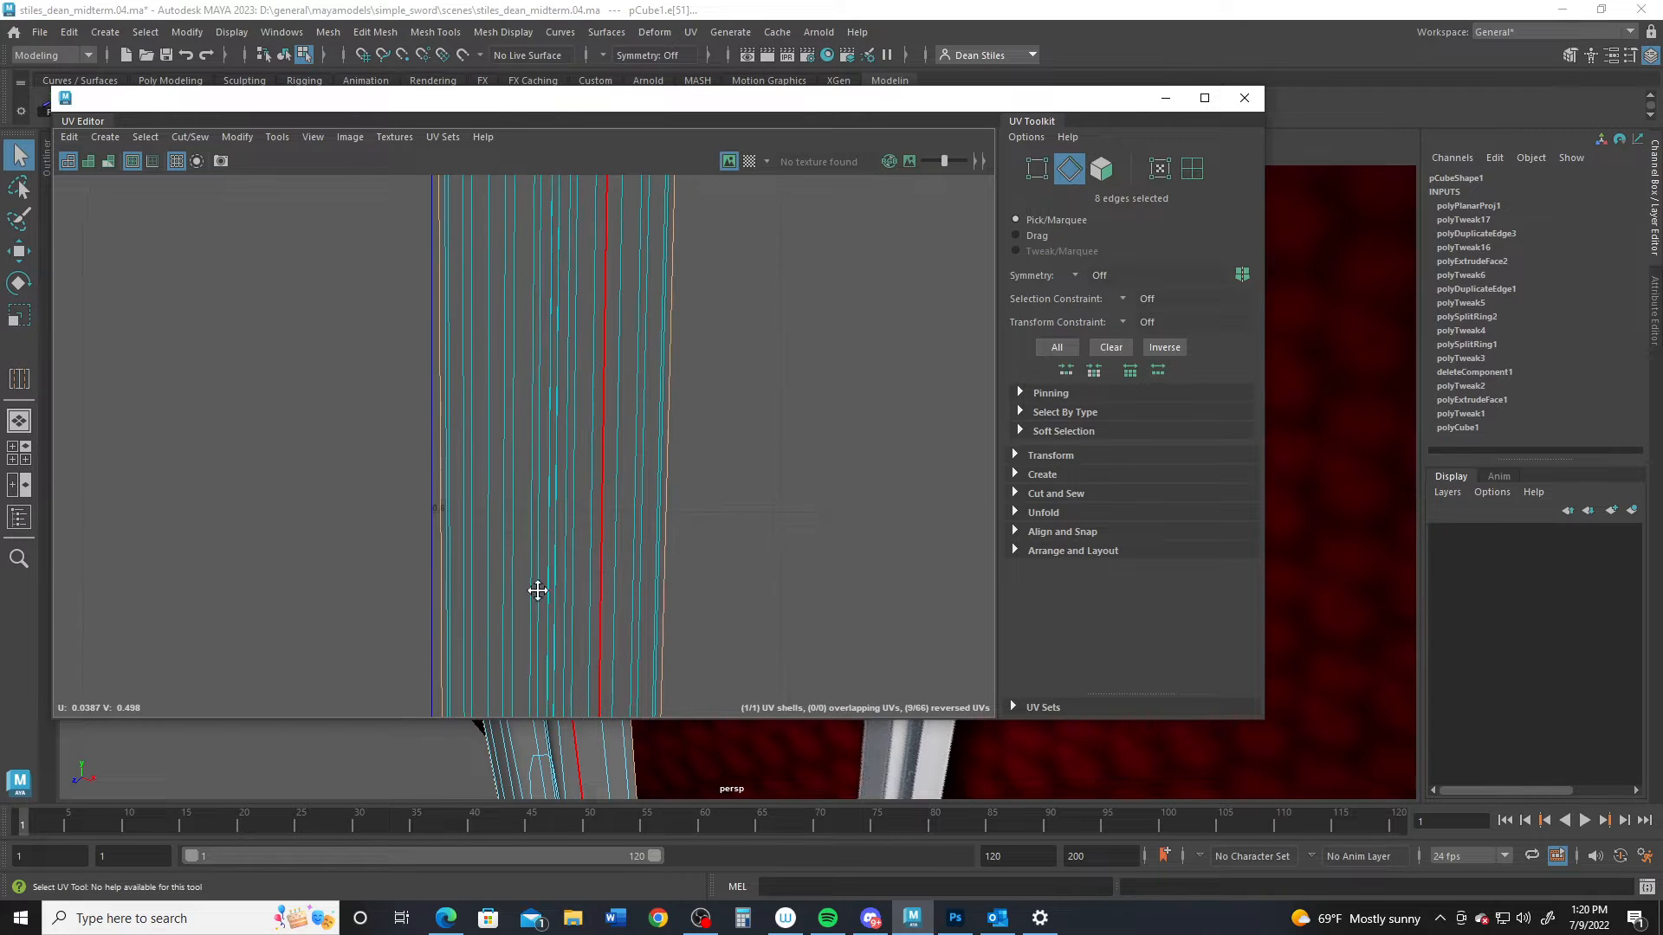
pyautogui.keyDown('alt'); pyautogui.moveTo(538, 590); pyautogui.dragTo(541, 438, button='middle'); pyautogui.keyUp('alt')
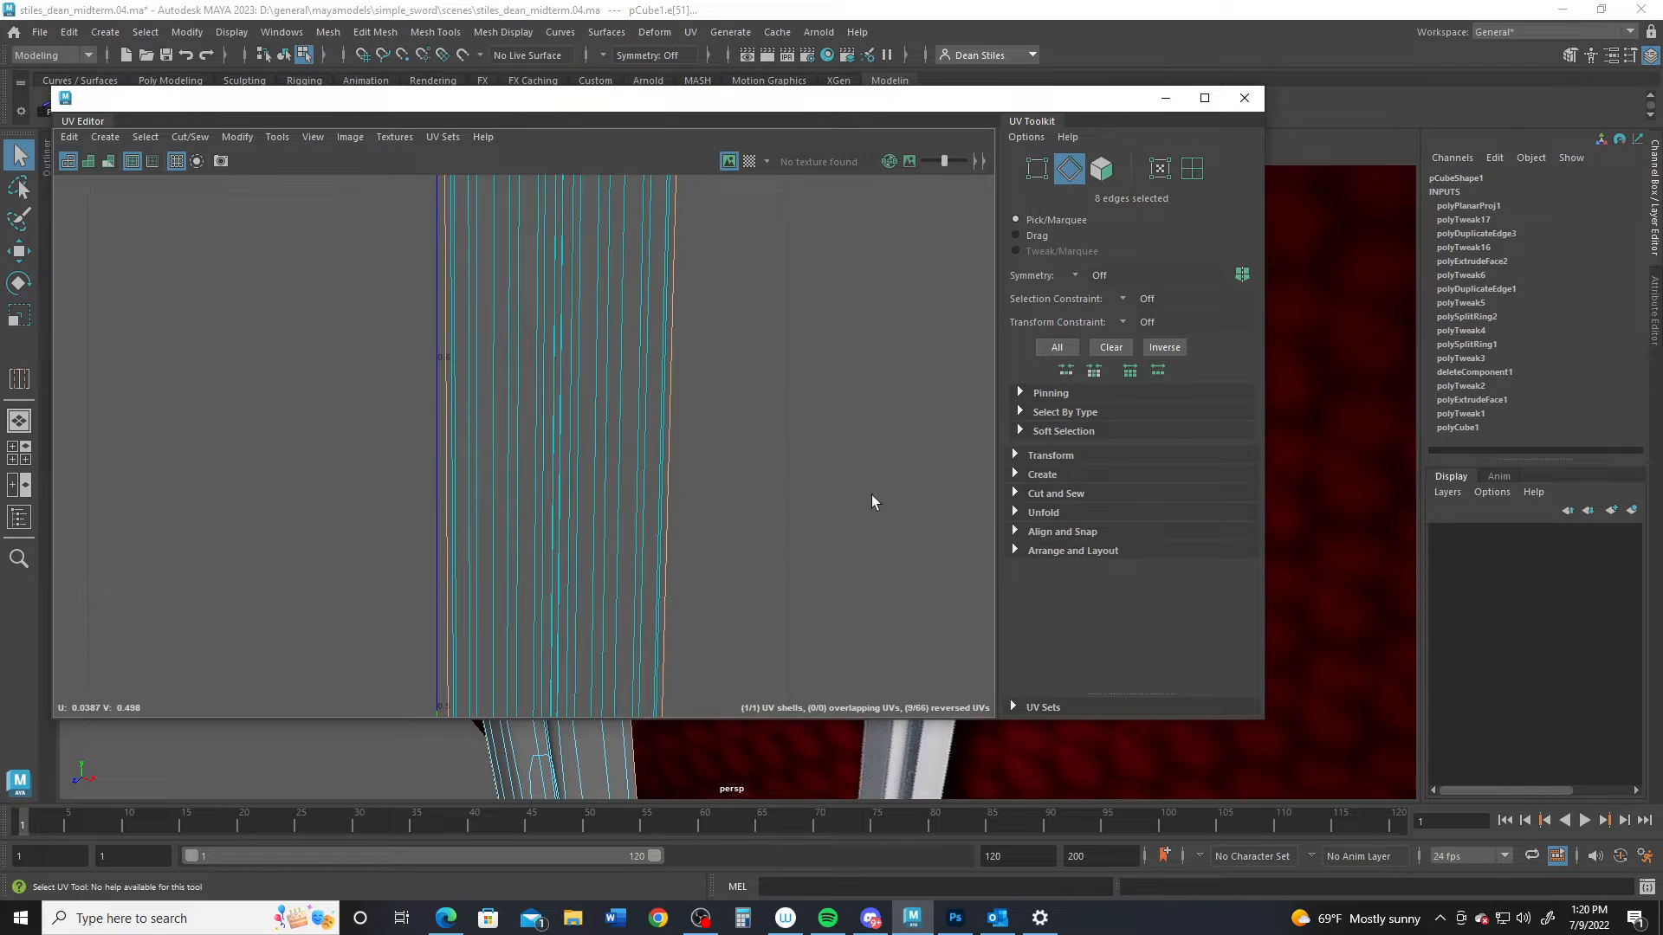
pyautogui.click(1017, 495)
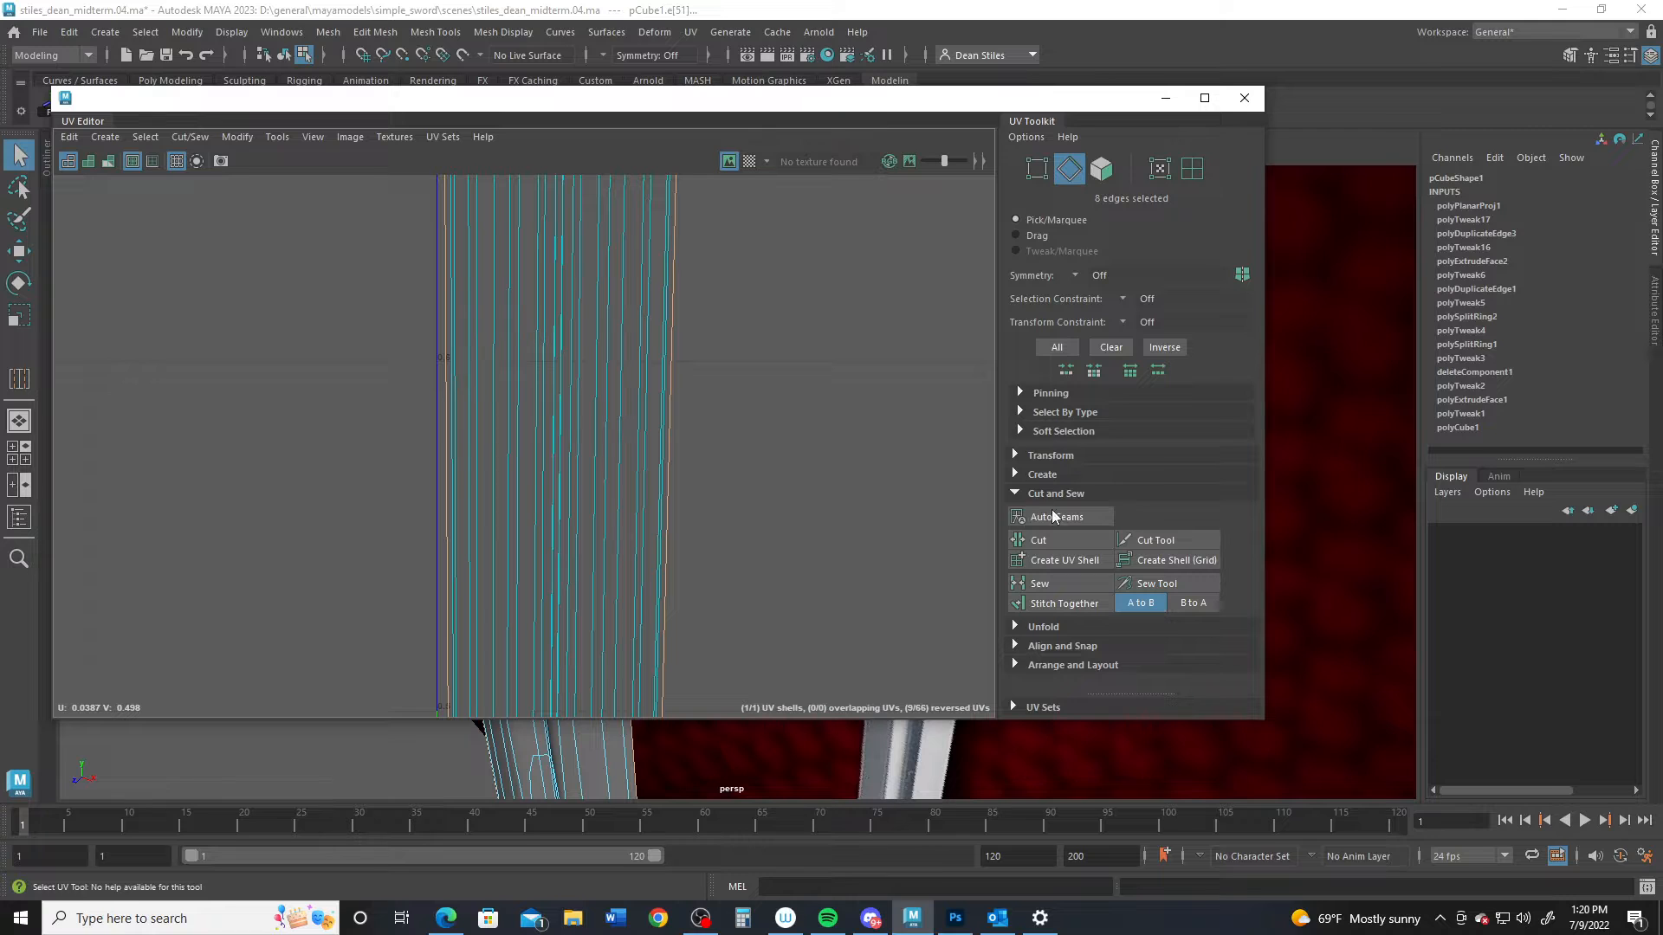
pyautogui.click(1047, 541)
# Step: Select both of the blade's UV shells and unfold them
pyautogui.press('w')
pyautogui.moveTo(590, 417); pyautogui.dragTo(479, 364, button='right')
pyautogui.moveTo(266, 308); pyautogui.dragTo(809, 543)
pyautogui.keyDown('alt'); pyautogui.moveTo(895, 575); pyautogui.dragTo(729, 481, button='right'); pyautogui.keyUp('alt')
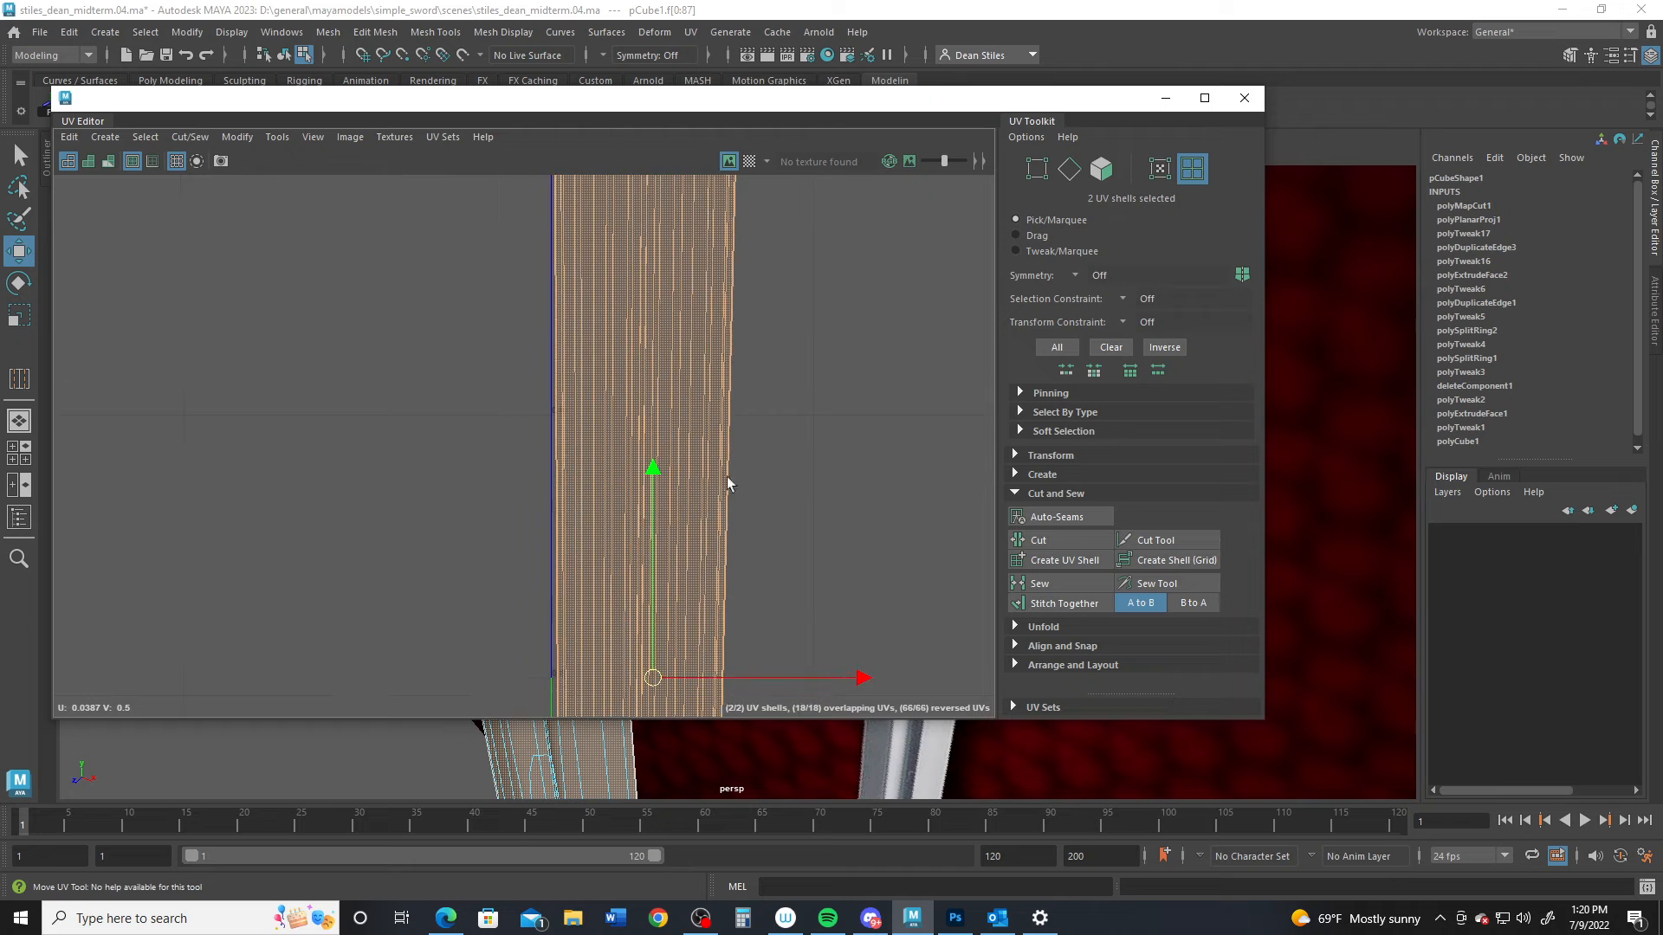
pyautogui.click(1016, 627)
pyautogui.click(1046, 669)
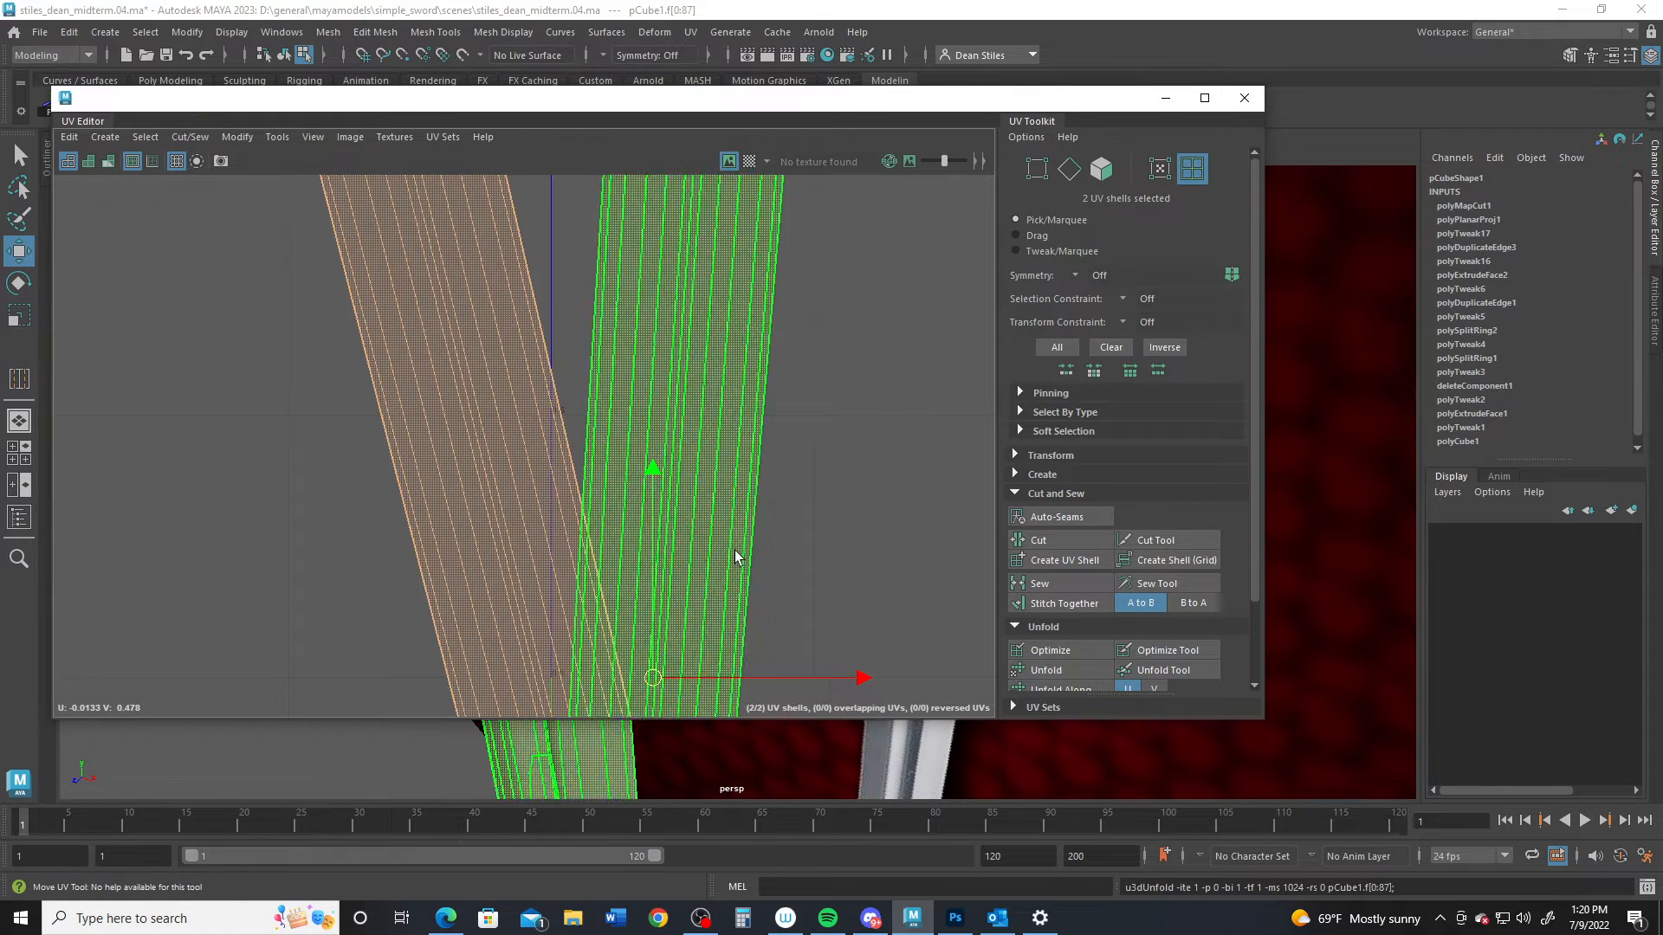
# Step: Select one unfolded blade shell and move it clear of the other shell
pyautogui.click(780, 542)
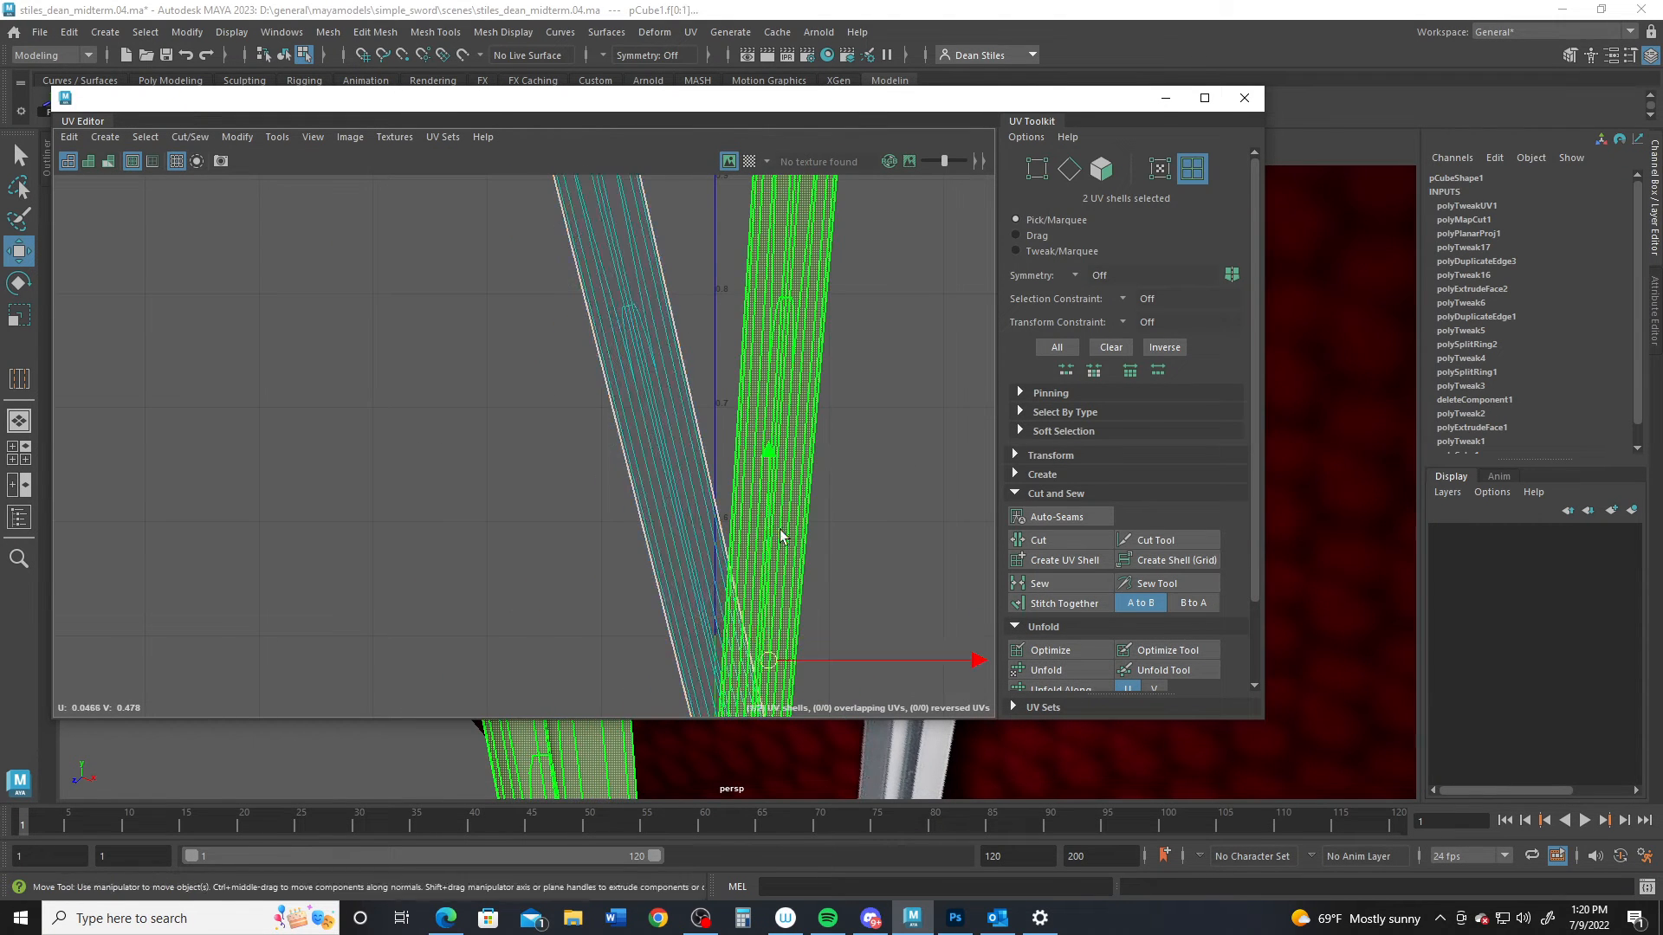
pyautogui.moveTo(776, 666); pyautogui.dragTo(950, 538)
pyautogui.keyDown('alt'); pyautogui.moveTo(900, 571); pyautogui.dragTo(549, 398, button='right'); pyautogui.keyUp('alt')
pyautogui.keyDown('alt'); pyautogui.moveTo(782, 463); pyautogui.dragTo(674, 321, button='middle'); pyautogui.keyUp('alt')
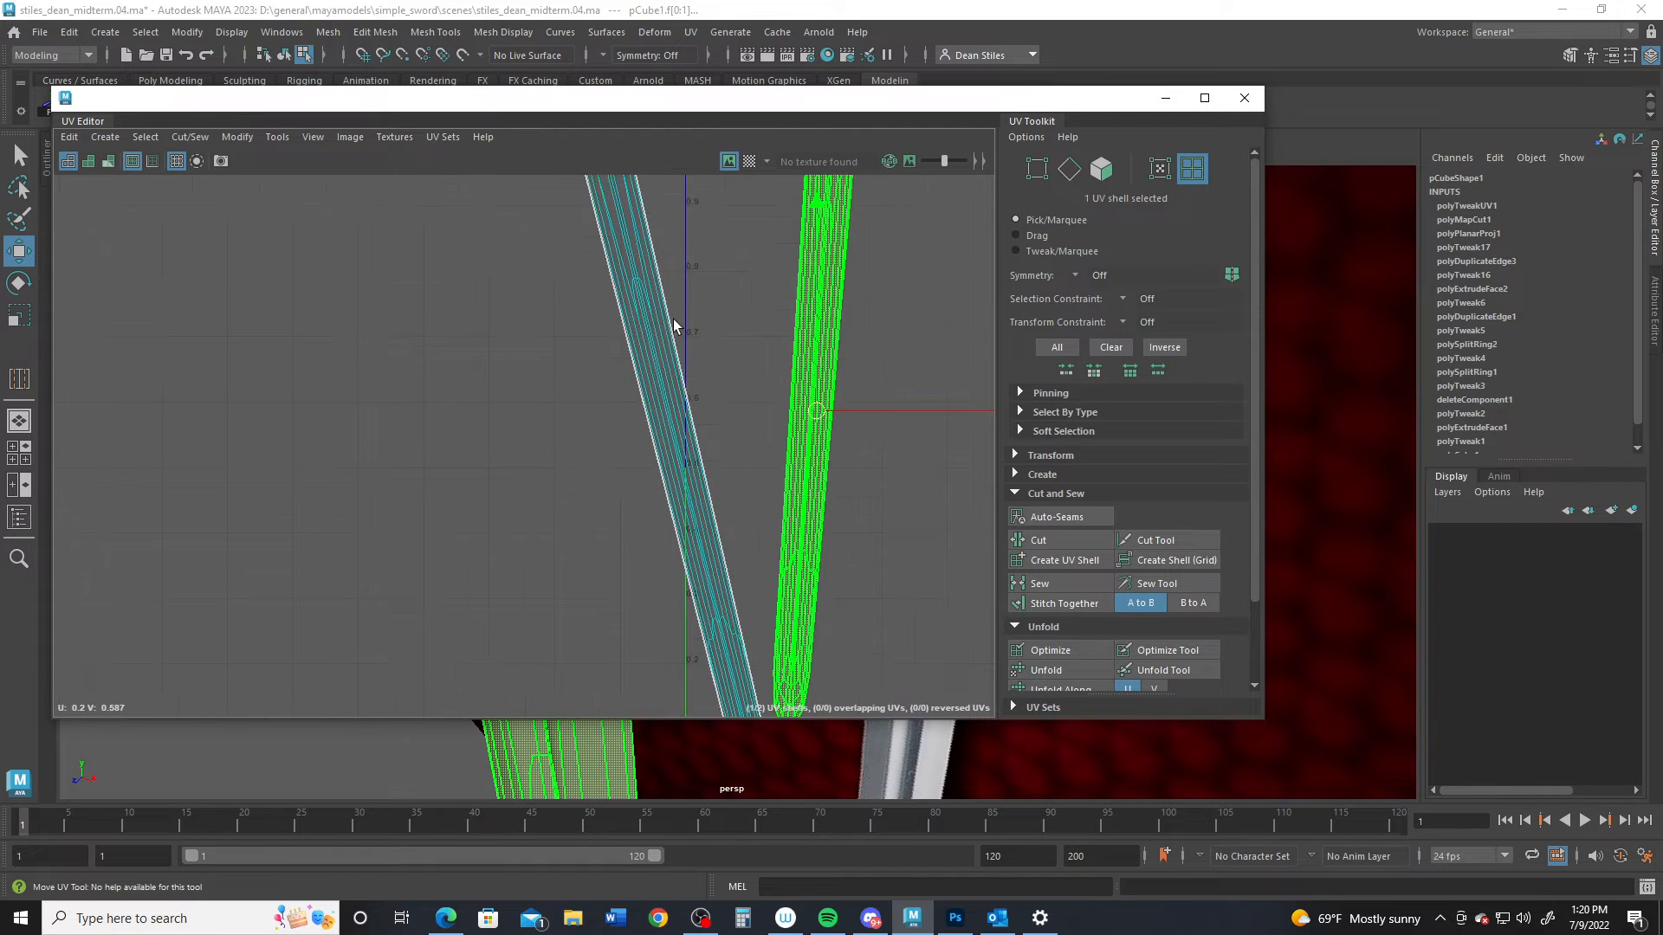
pyautogui.keyDown('alt'); pyautogui.moveTo(694, 419); pyautogui.dragTo(698, 517, button='middle'); pyautogui.keyUp('alt')
# Step: Select two facing long border edges near the blade's top and tip and stitch the two UV shells together
pyautogui.moveTo(651, 319); pyautogui.dragTo(794, 394, button='right')
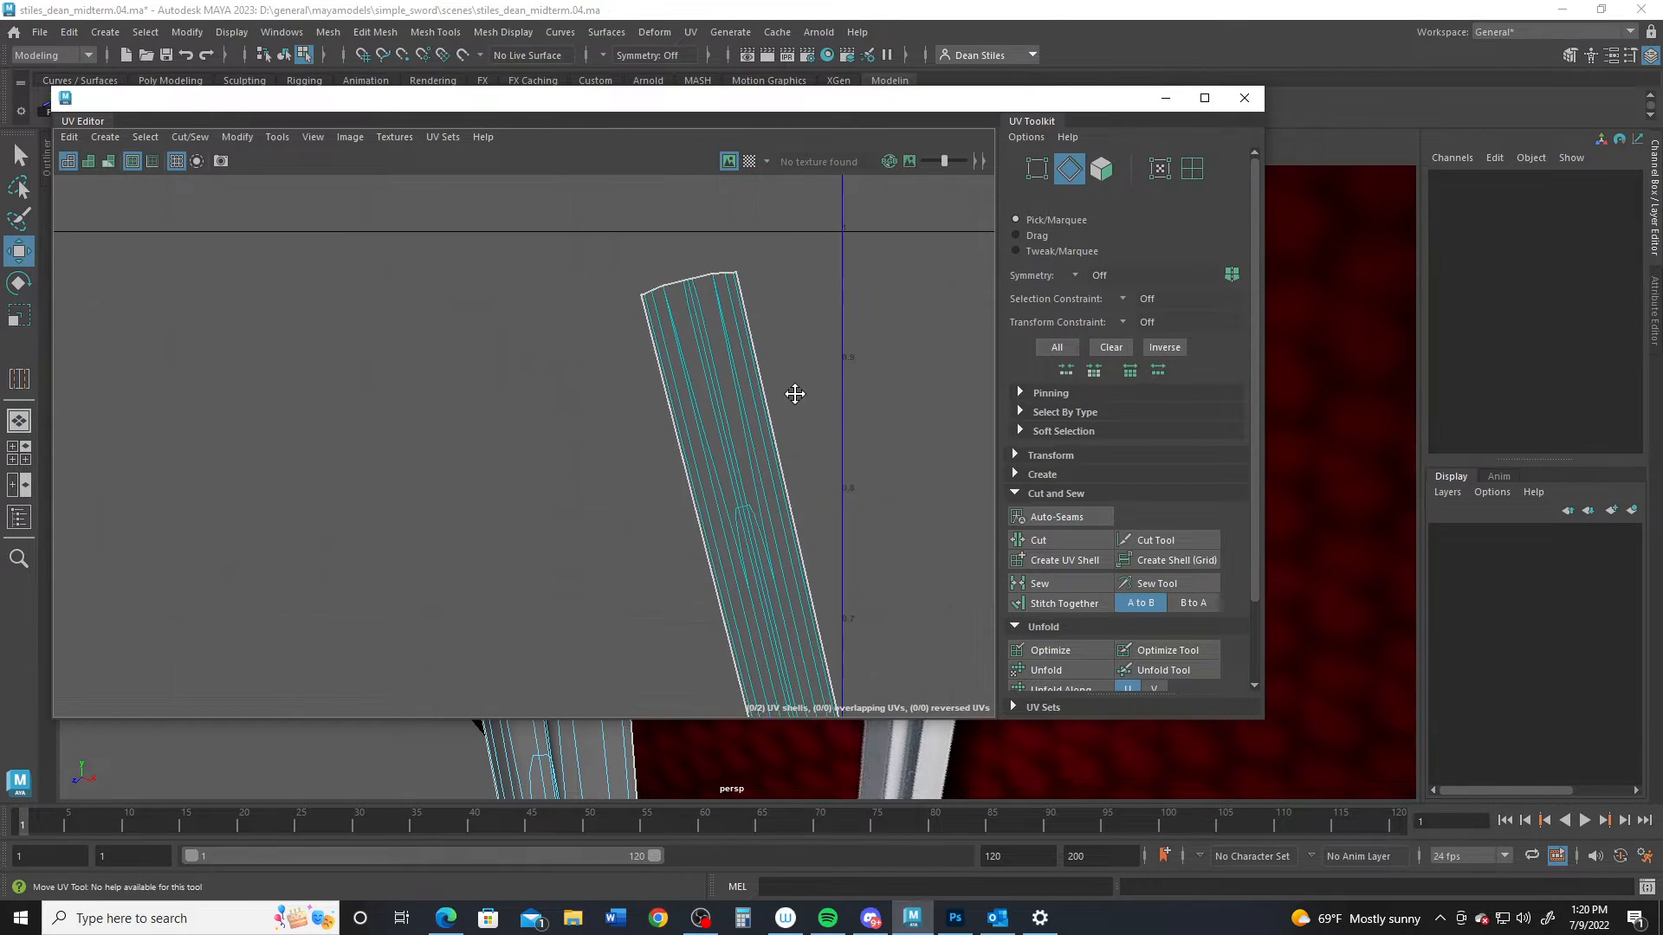
pyautogui.keyDown('alt'); pyautogui.moveTo(794, 394); pyautogui.dragTo(706, 435, button='middle'); pyautogui.keyUp('alt')
pyautogui.keyDown('alt'); pyautogui.moveTo(705, 435); pyautogui.dragTo(803, 509, button='right'); pyautogui.keyUp('alt')
pyautogui.click(661, 348)
pyautogui.keyDown('alt'); pyautogui.moveTo(725, 710); pyautogui.dragTo(633, 181, button='middle'); pyautogui.keyUp('alt')
pyautogui.keyDown('alt'); pyautogui.moveTo(667, 590); pyautogui.dragTo(563, 182, button='middle'); pyautogui.keyUp('alt')
pyautogui.keyDown('alt'); pyautogui.moveTo(710, 658); pyautogui.dragTo(606, 247, button='middle'); pyautogui.keyUp('alt')
pyautogui.keyDown('alt'); pyautogui.moveTo(716, 710); pyautogui.dragTo(678, 445, button='middle'); pyautogui.keyUp('alt')
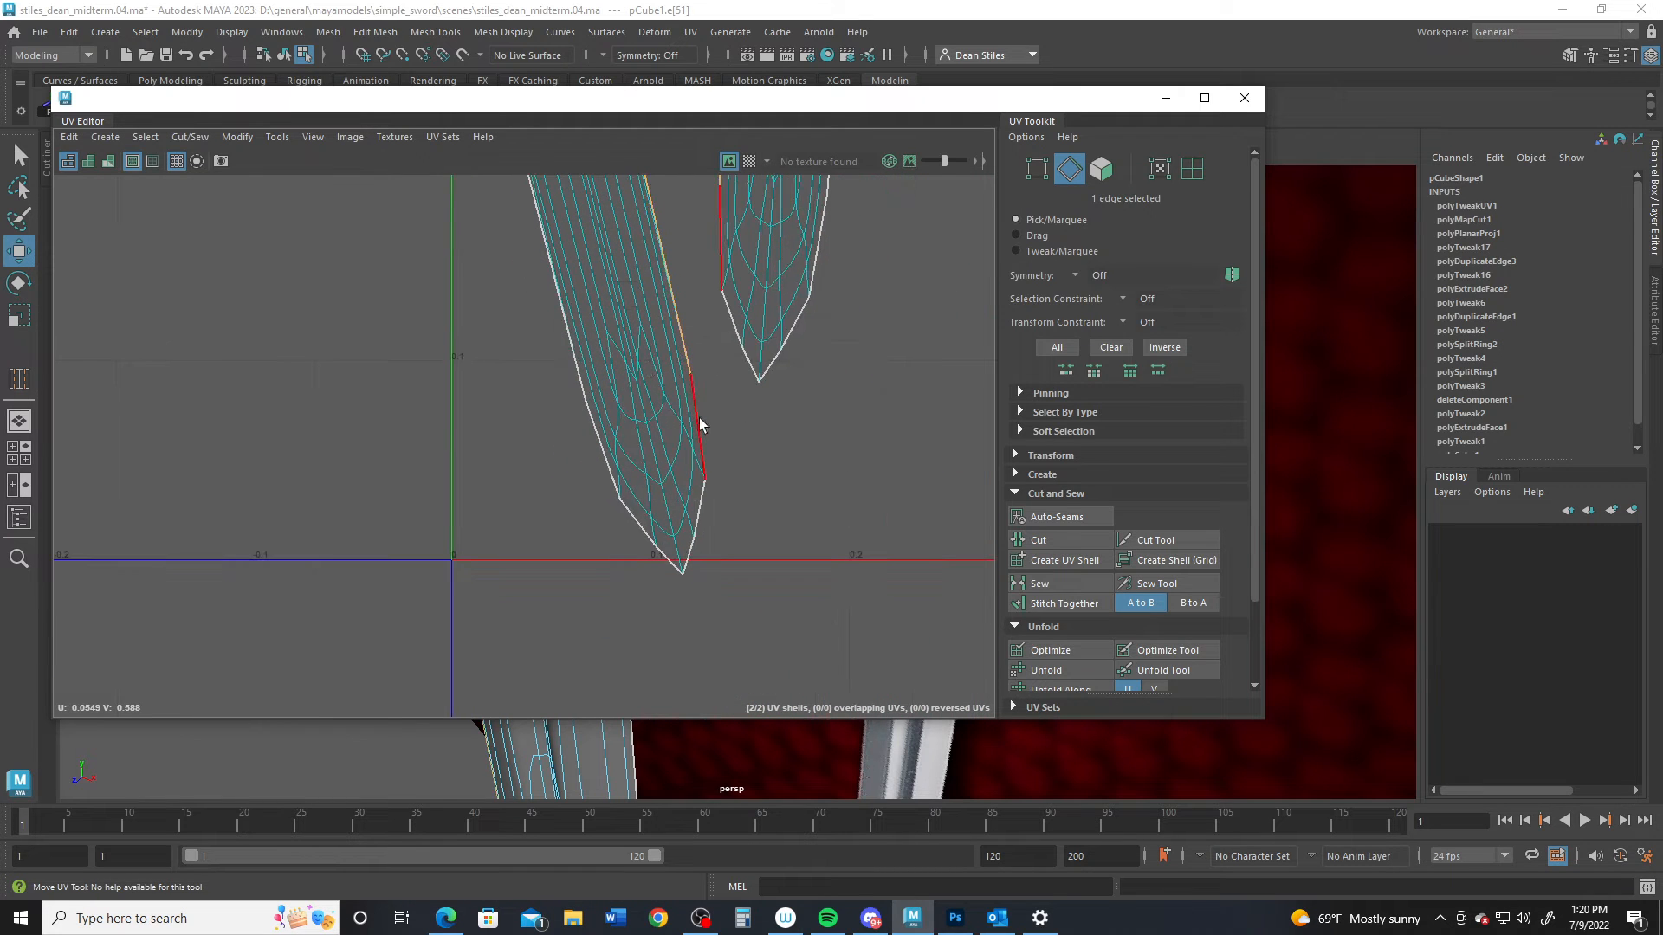
pyautogui.keyDown('shift'); pyautogui.click(693, 423); pyautogui.keyUp('shift')
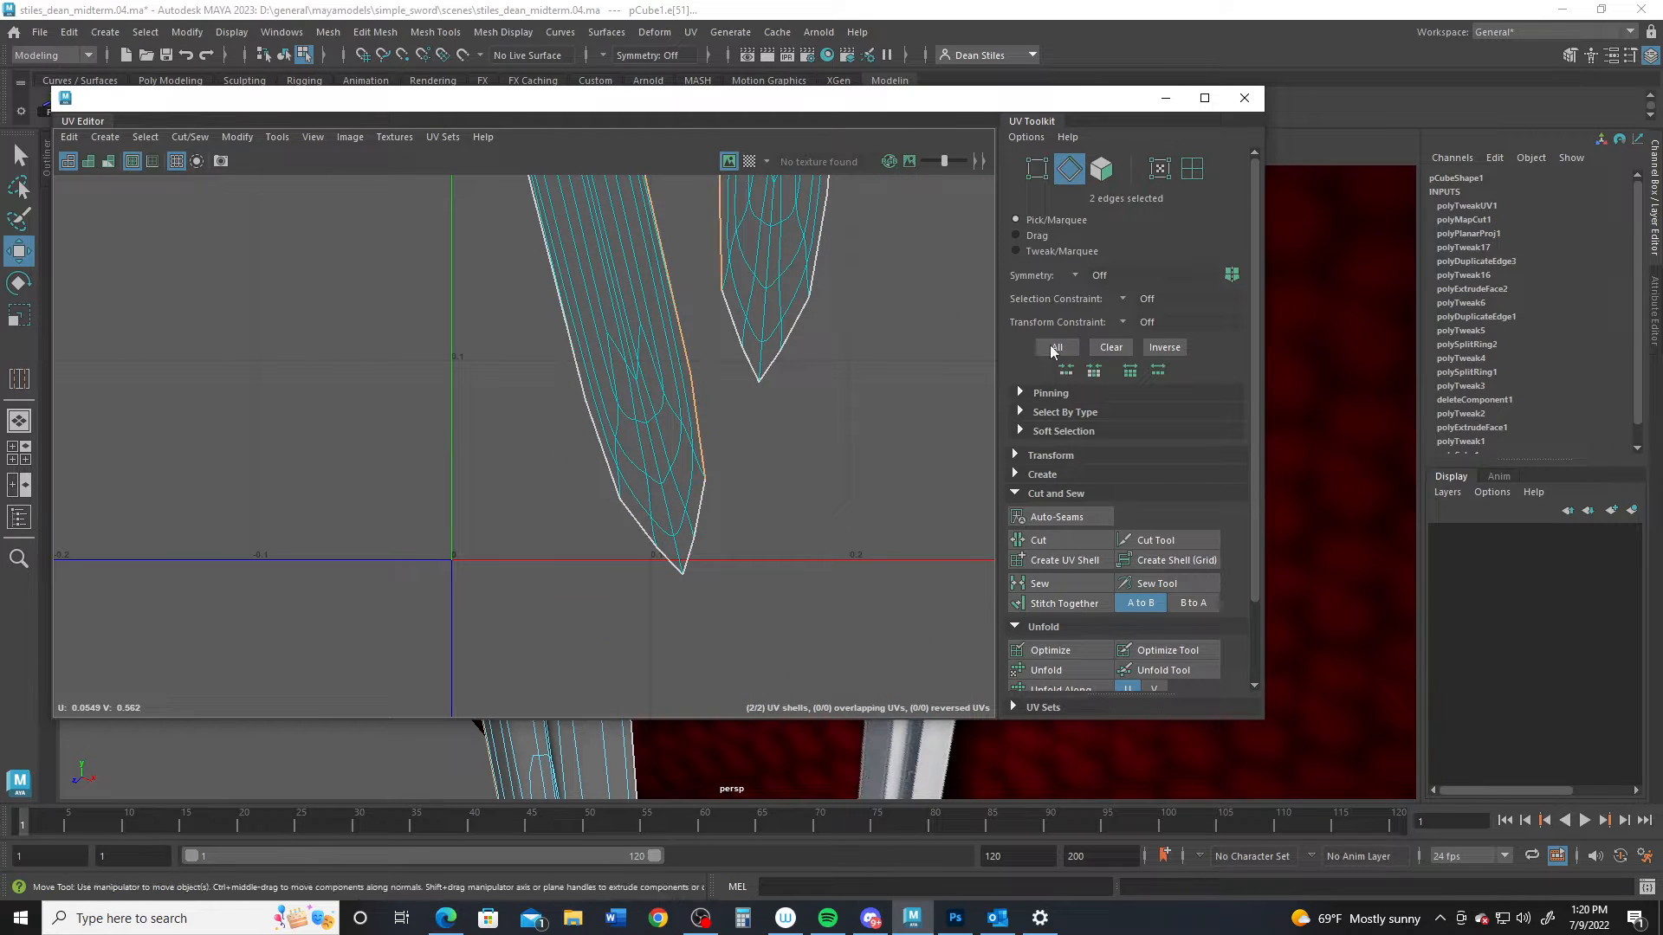
pyautogui.click(1063, 604)
# Step: Select the joined blade UV shell, unfold it and frame it in the UV Editor
pyautogui.moveTo(675, 346); pyautogui.dragTo(632, 336, button='right')
pyautogui.click(632, 336)
pyautogui.click(1062, 668)
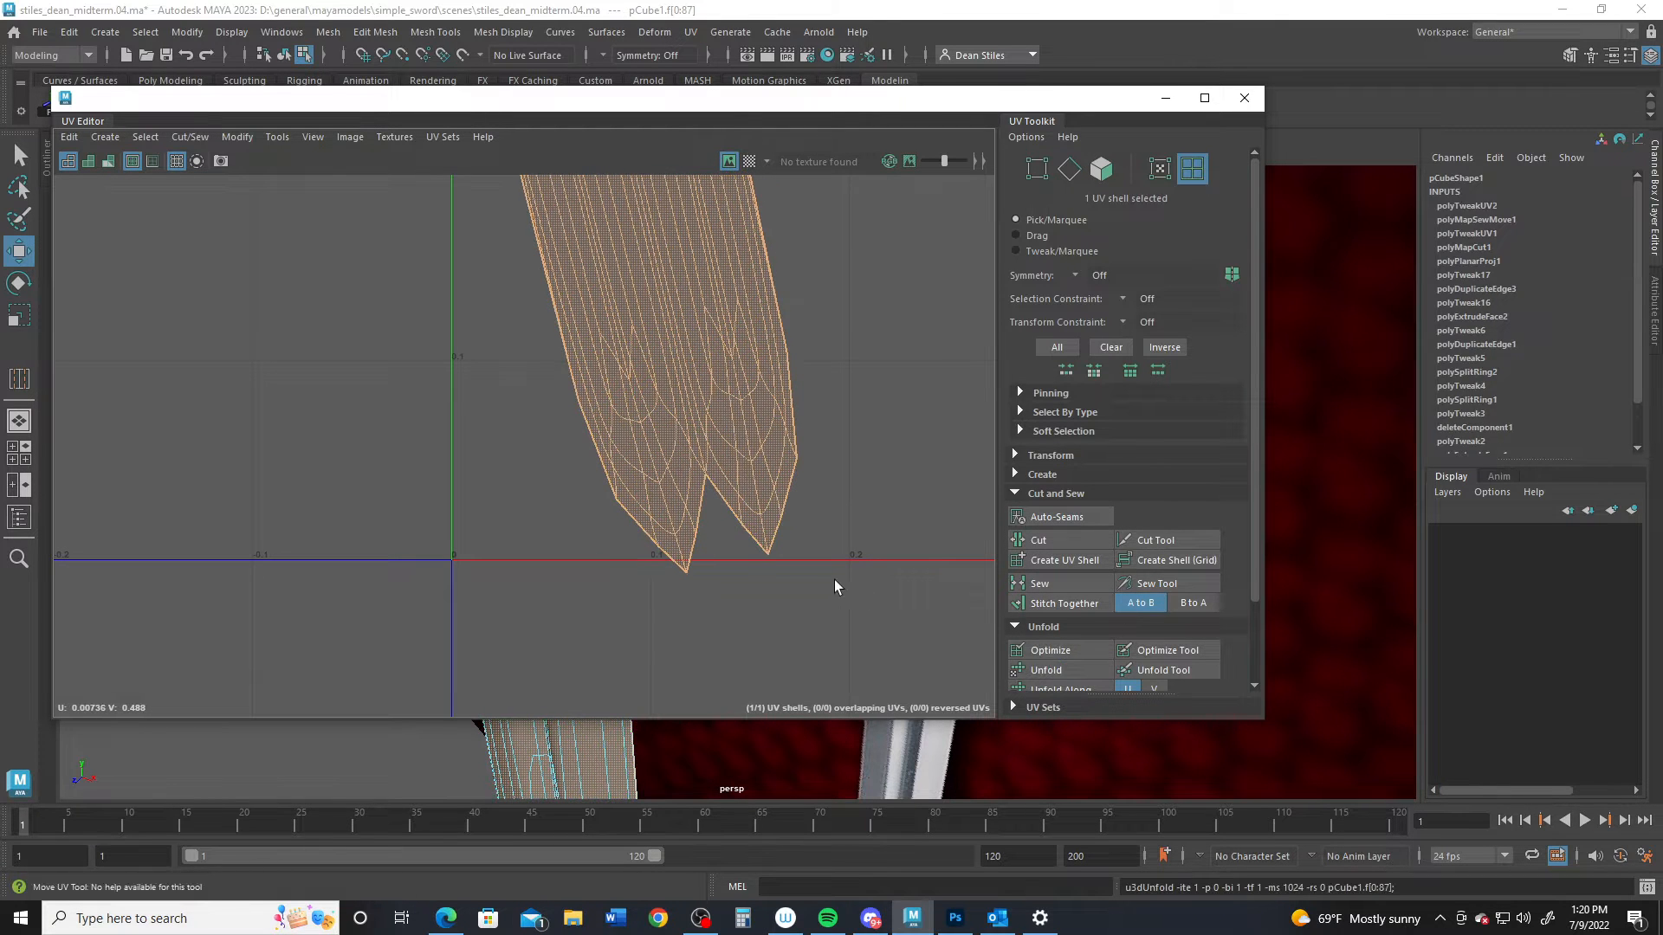
pyautogui.scroll(-4, 841, 602)
pyautogui.press('f')
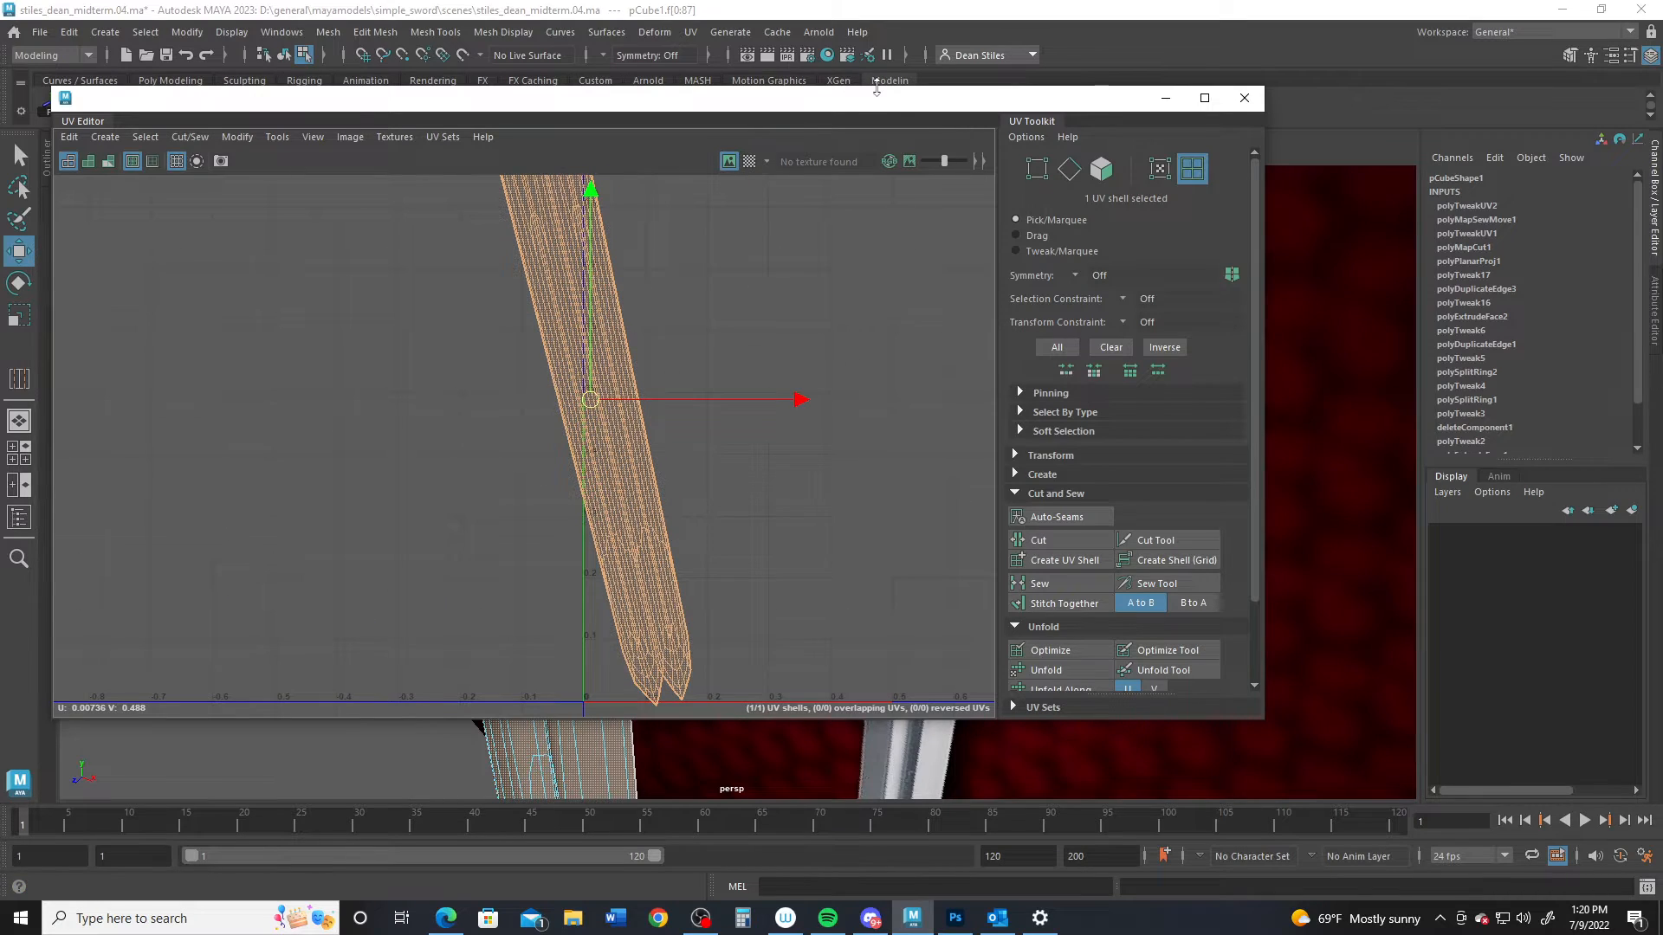
# Step: Minimize the UV Editor and select the sword's crossguard as an object
pyautogui.moveTo(852, 112); pyautogui.dragTo(1140, 89)
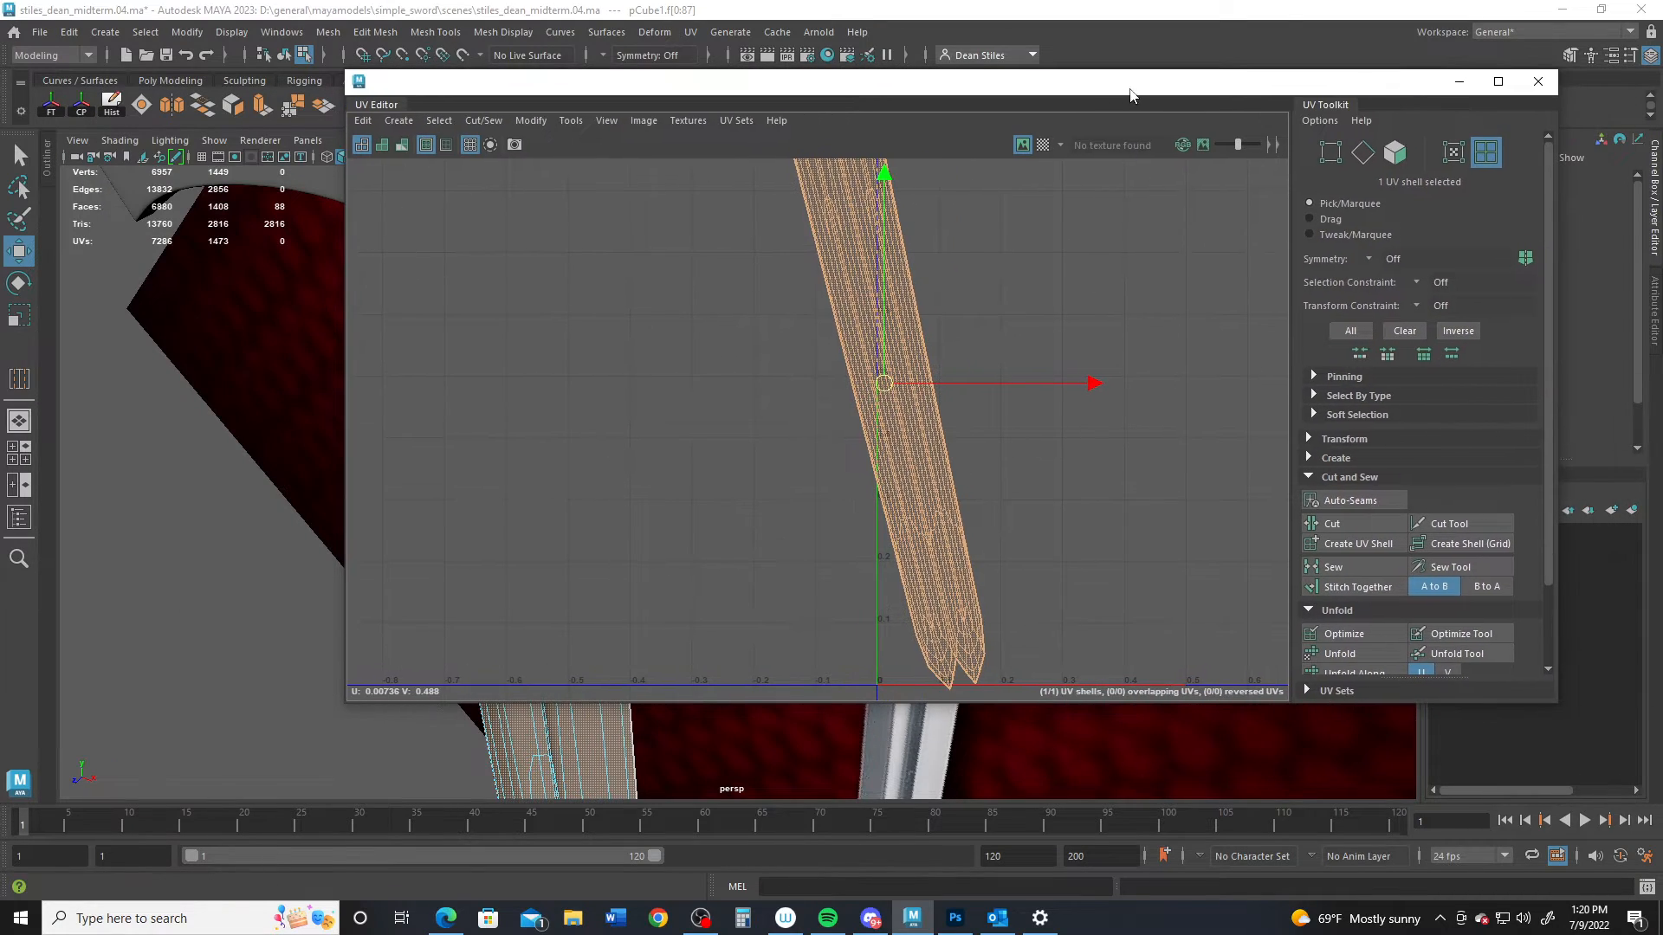
pyautogui.click(1470, 85)
pyautogui.keyDown('alt'); pyautogui.moveTo(710, 243); pyautogui.dragTo(769, 620, button='middle'); pyautogui.keyUp('alt')
pyautogui.moveTo(357, 497); pyautogui.dragTo(501, 307, button='right')
pyautogui.keyDown('alt'); pyautogui.moveTo(372, 540); pyautogui.dragTo(414, 362, button='middle'); pyautogui.keyUp('alt')
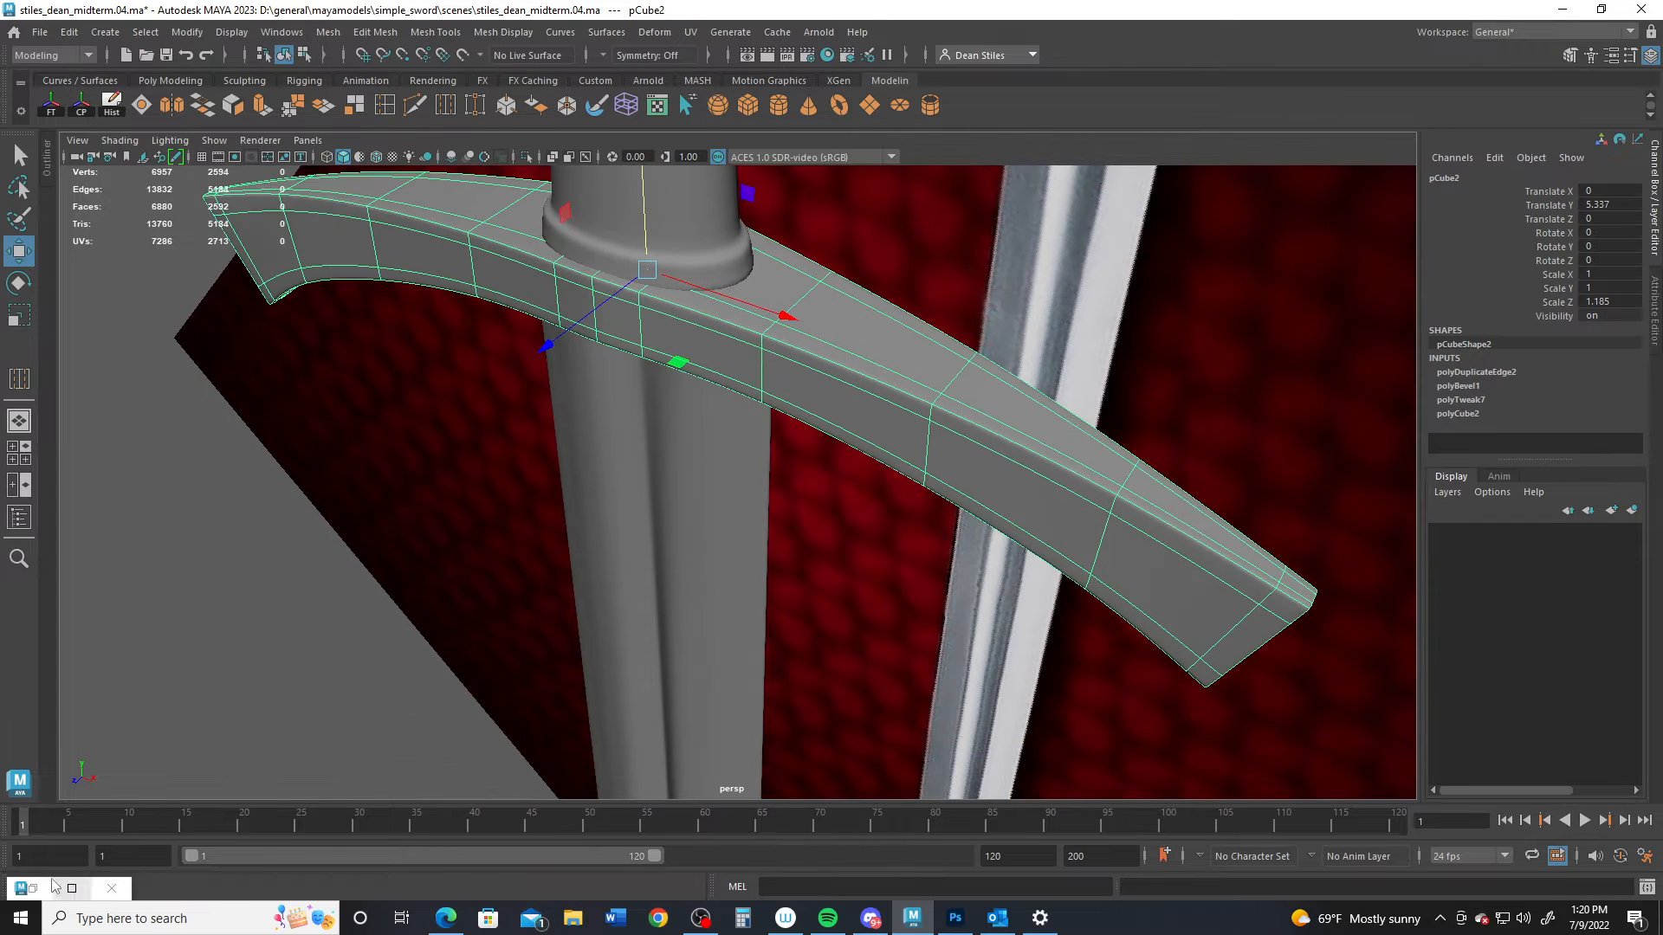
# Step: Create a camera-based UV projection for the selected crossguard
pyautogui.click(33, 888)
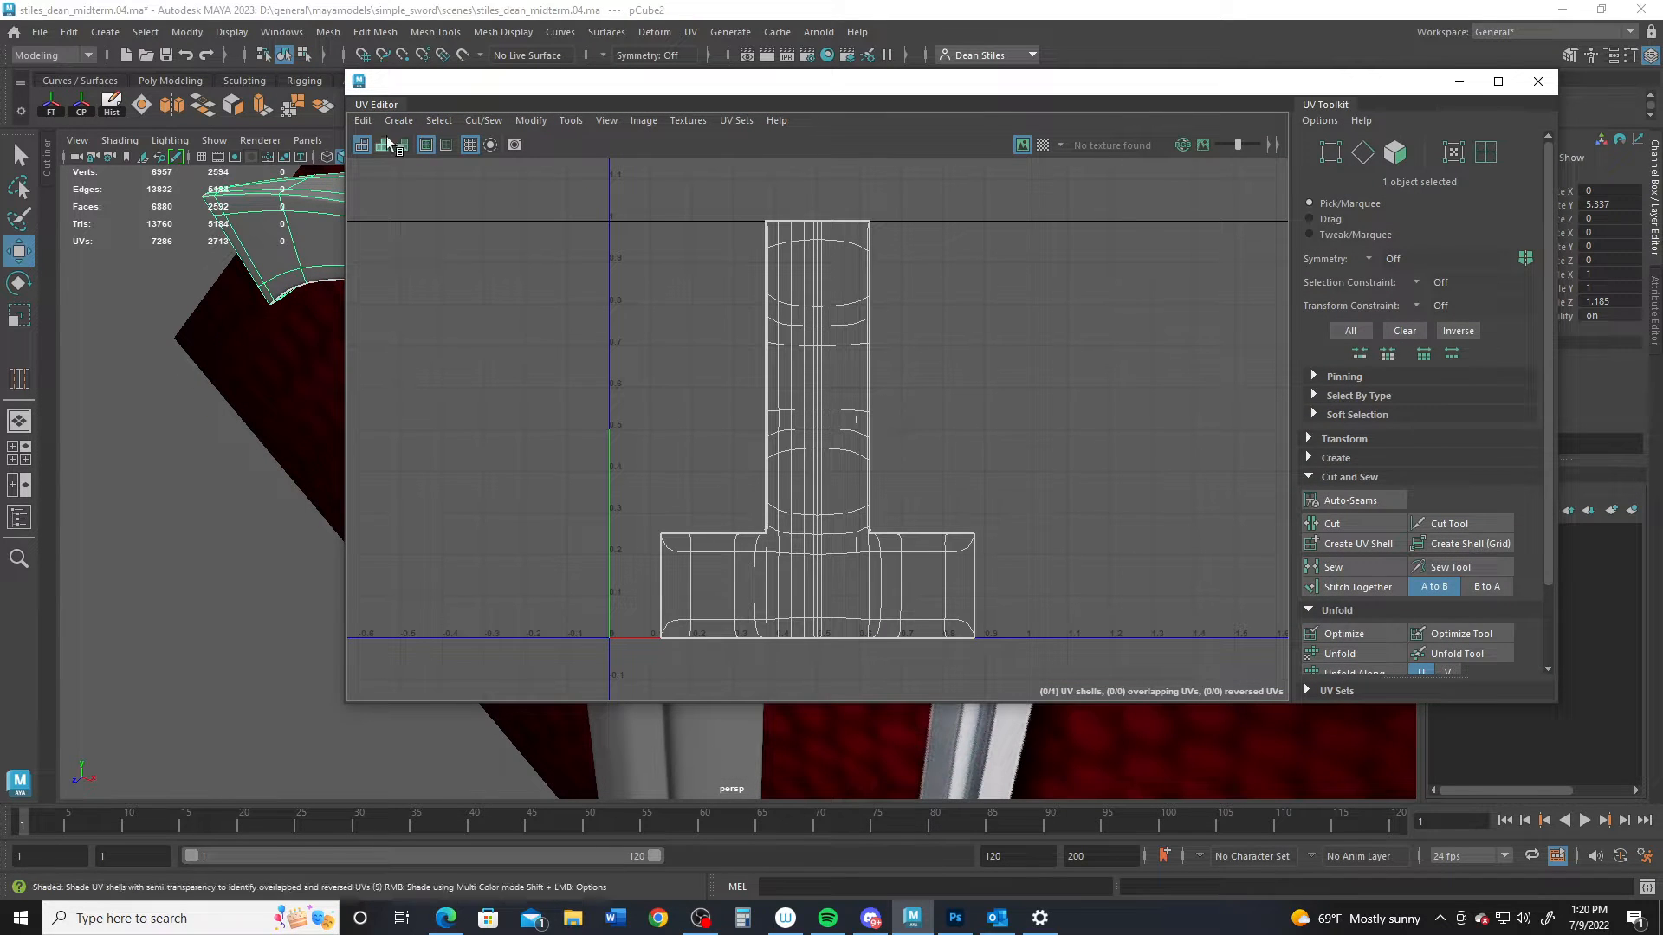
pyautogui.click(400, 122)
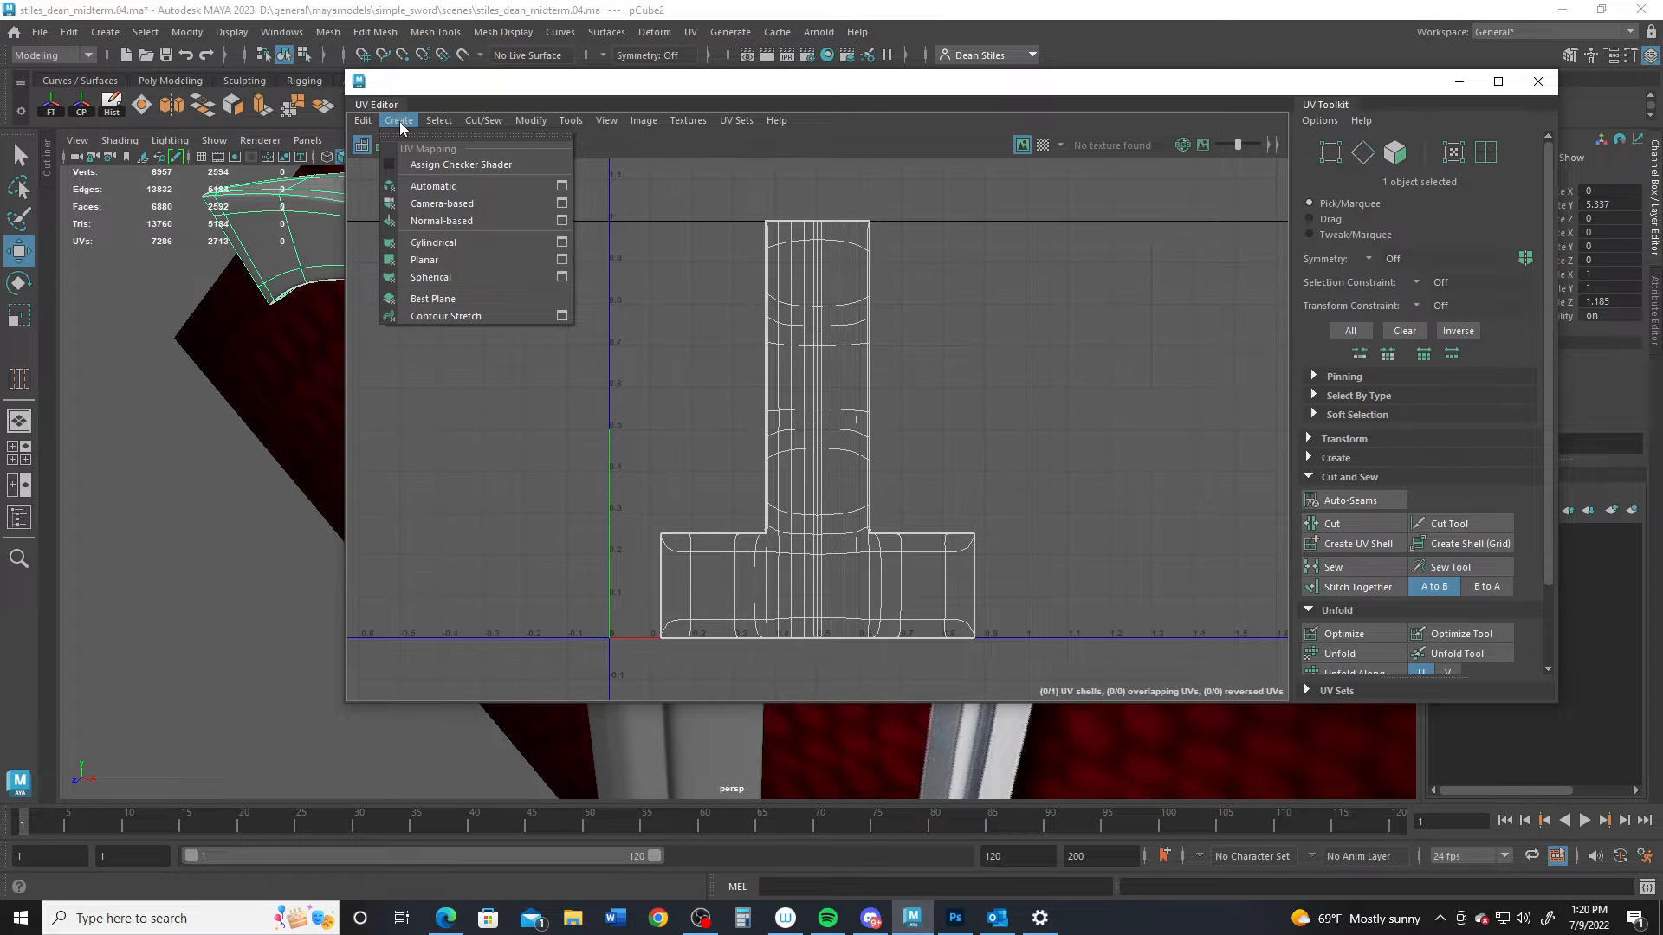
pyautogui.click(445, 219)
pyautogui.scroll(4, 782, 442)
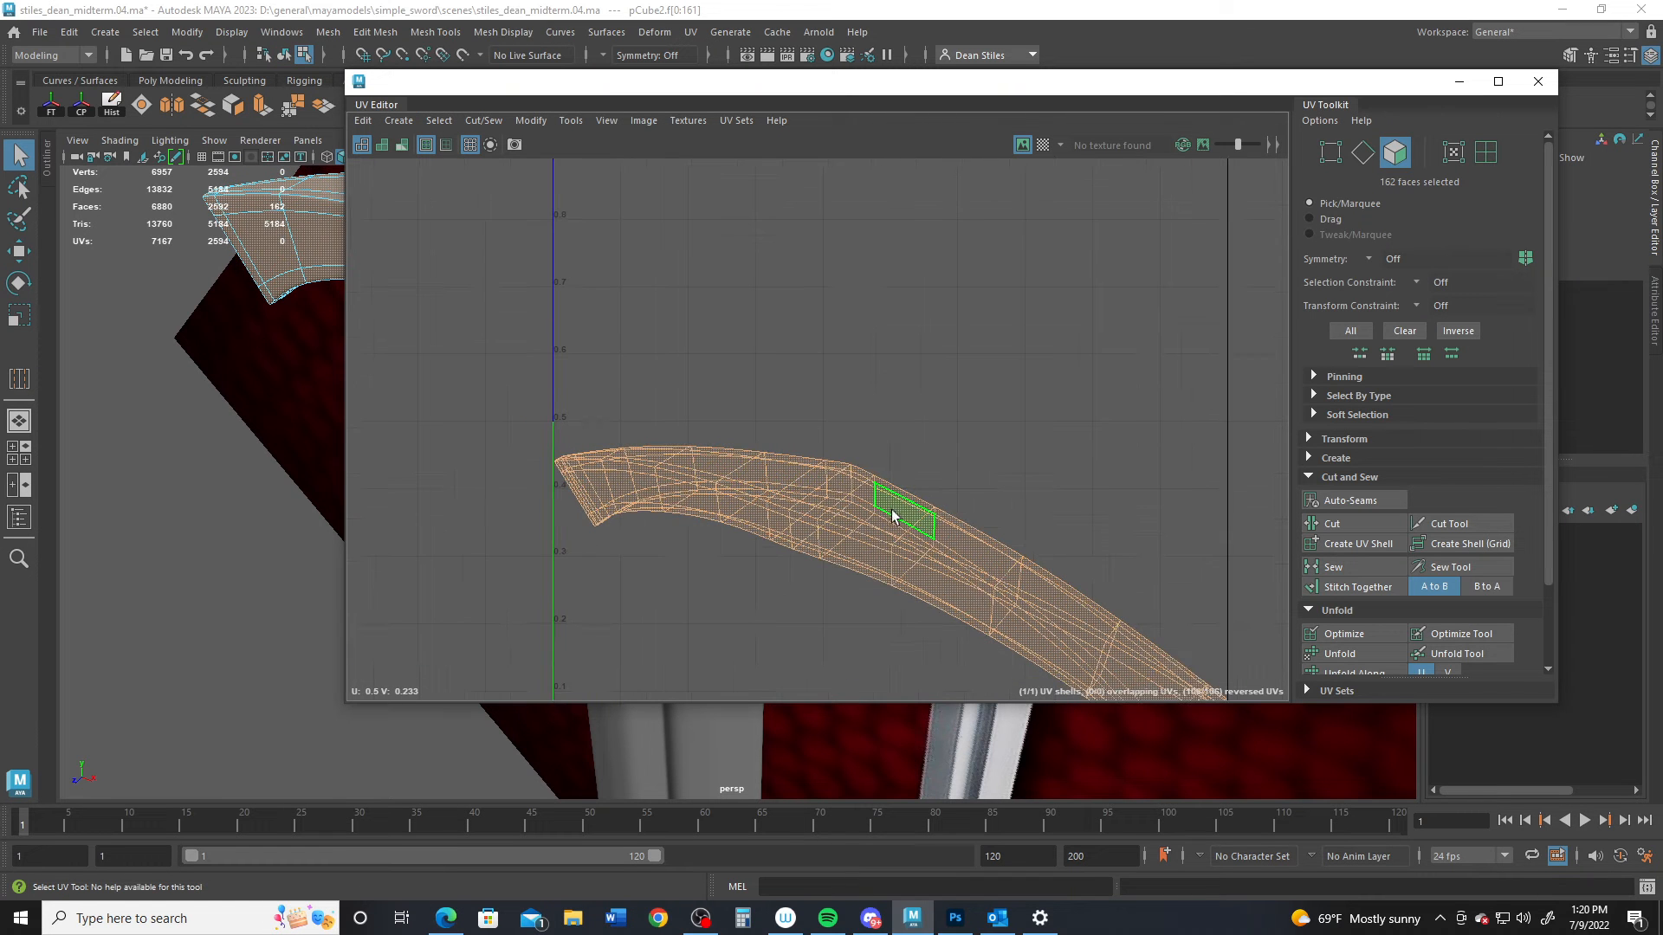
# Step: Switch to edge selection and select the long edge loop running along the crossguard's upper side
pyautogui.moveTo(894, 515); pyautogui.dragTo(902, 294, button='right')
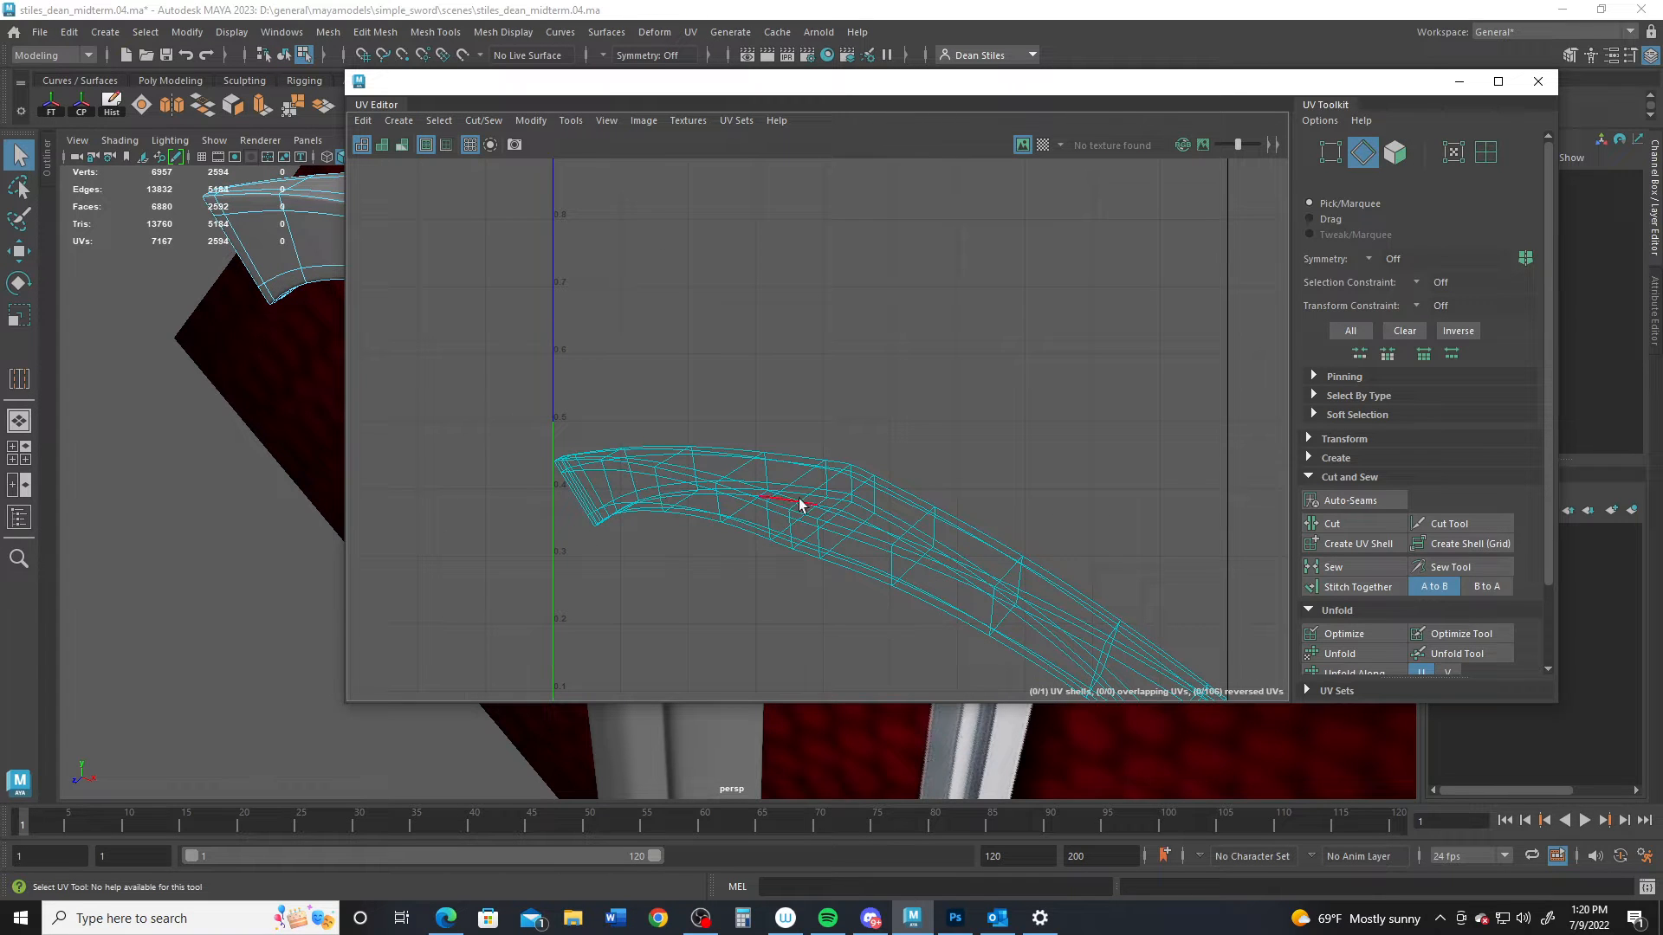
pyautogui.click(861, 541)
pyautogui.keyDown('alt'); pyautogui.moveTo(134, 266); pyautogui.dragTo(225, 450); pyautogui.keyUp('alt')
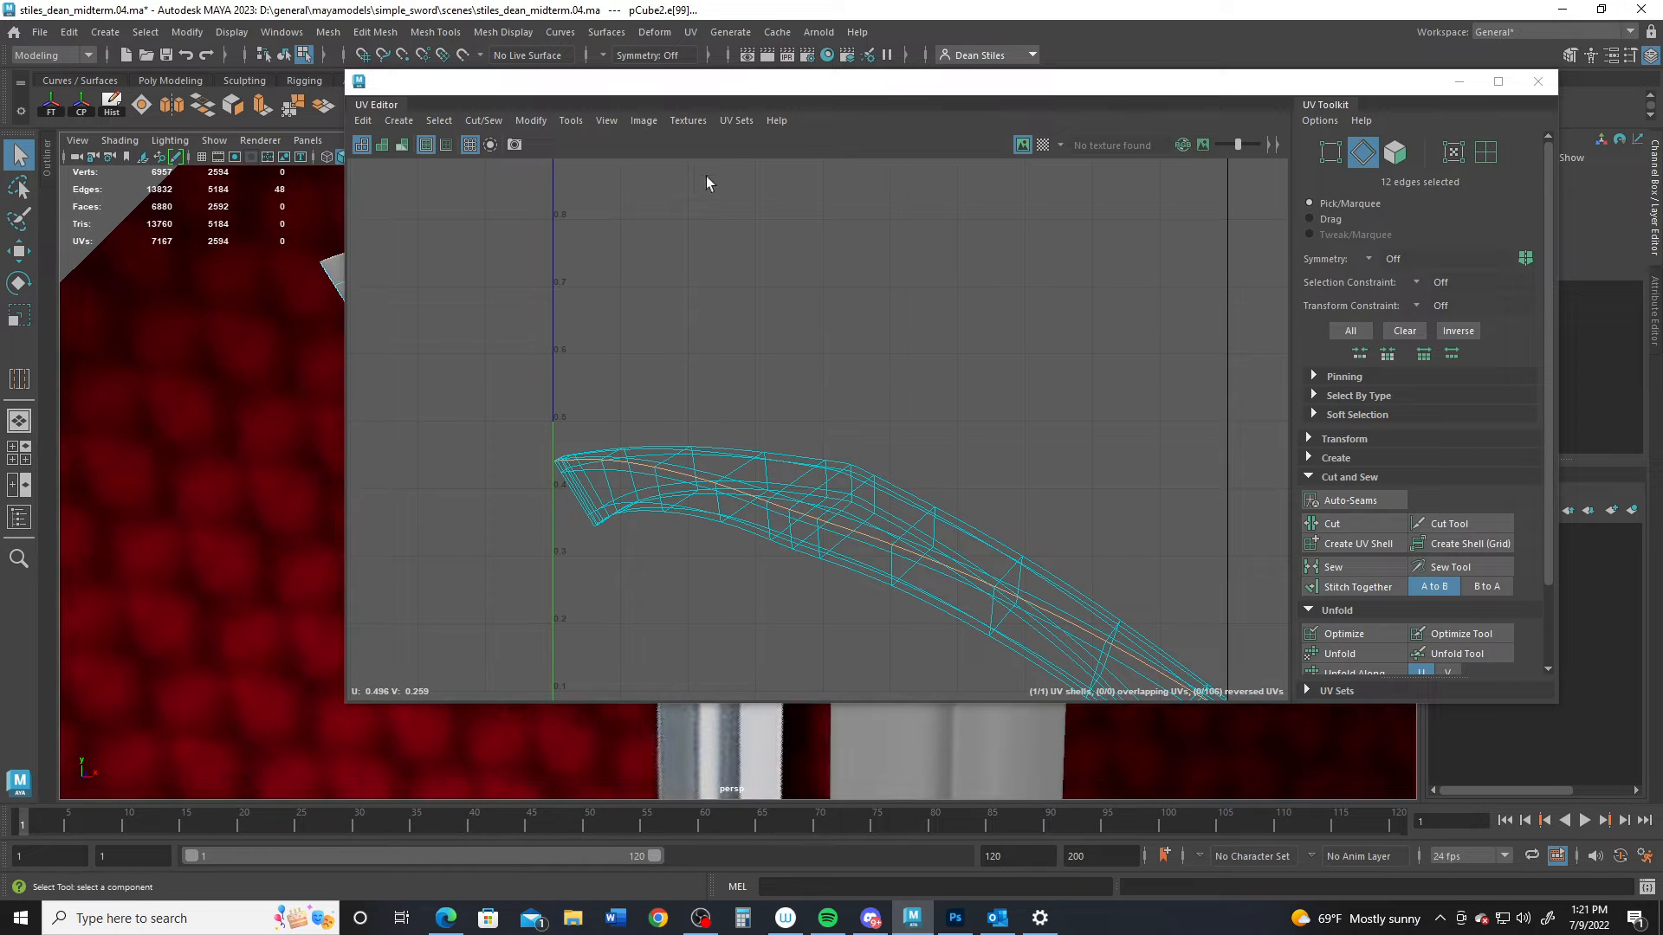
pyautogui.click(1459, 82)
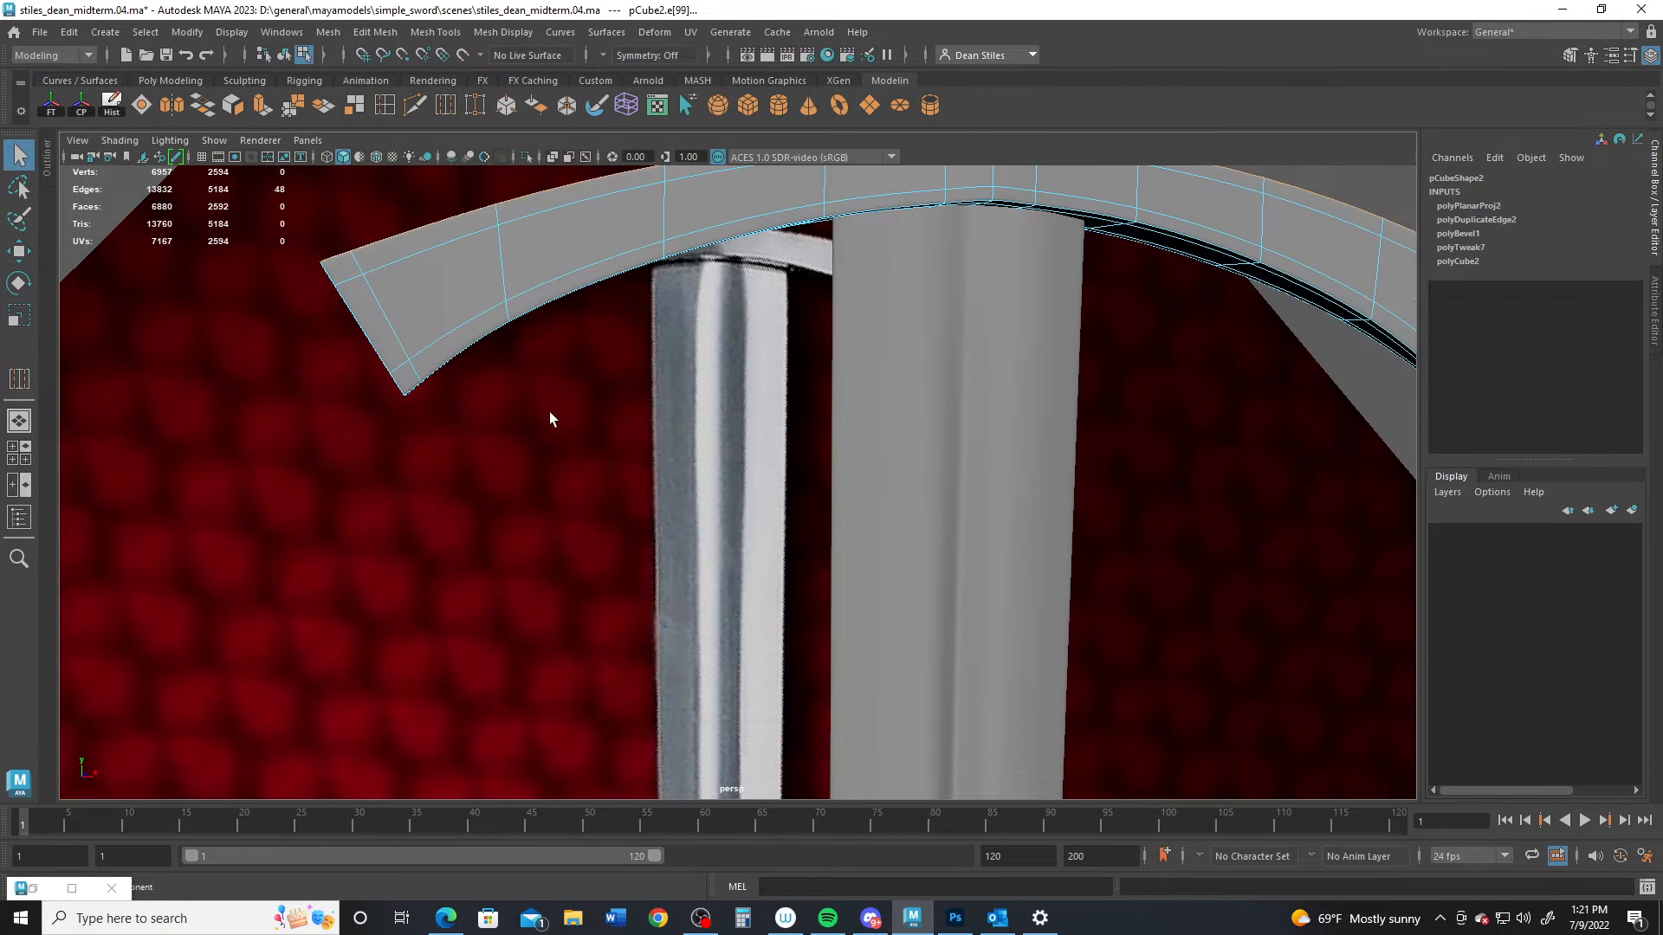
# Step: Add the edge loops around the end caps at both tips of the crossguard to the edge selection
pyautogui.keyDown('alt'); pyautogui.moveTo(549, 412); pyautogui.dragTo(1079, 572); pyautogui.keyUp('alt')
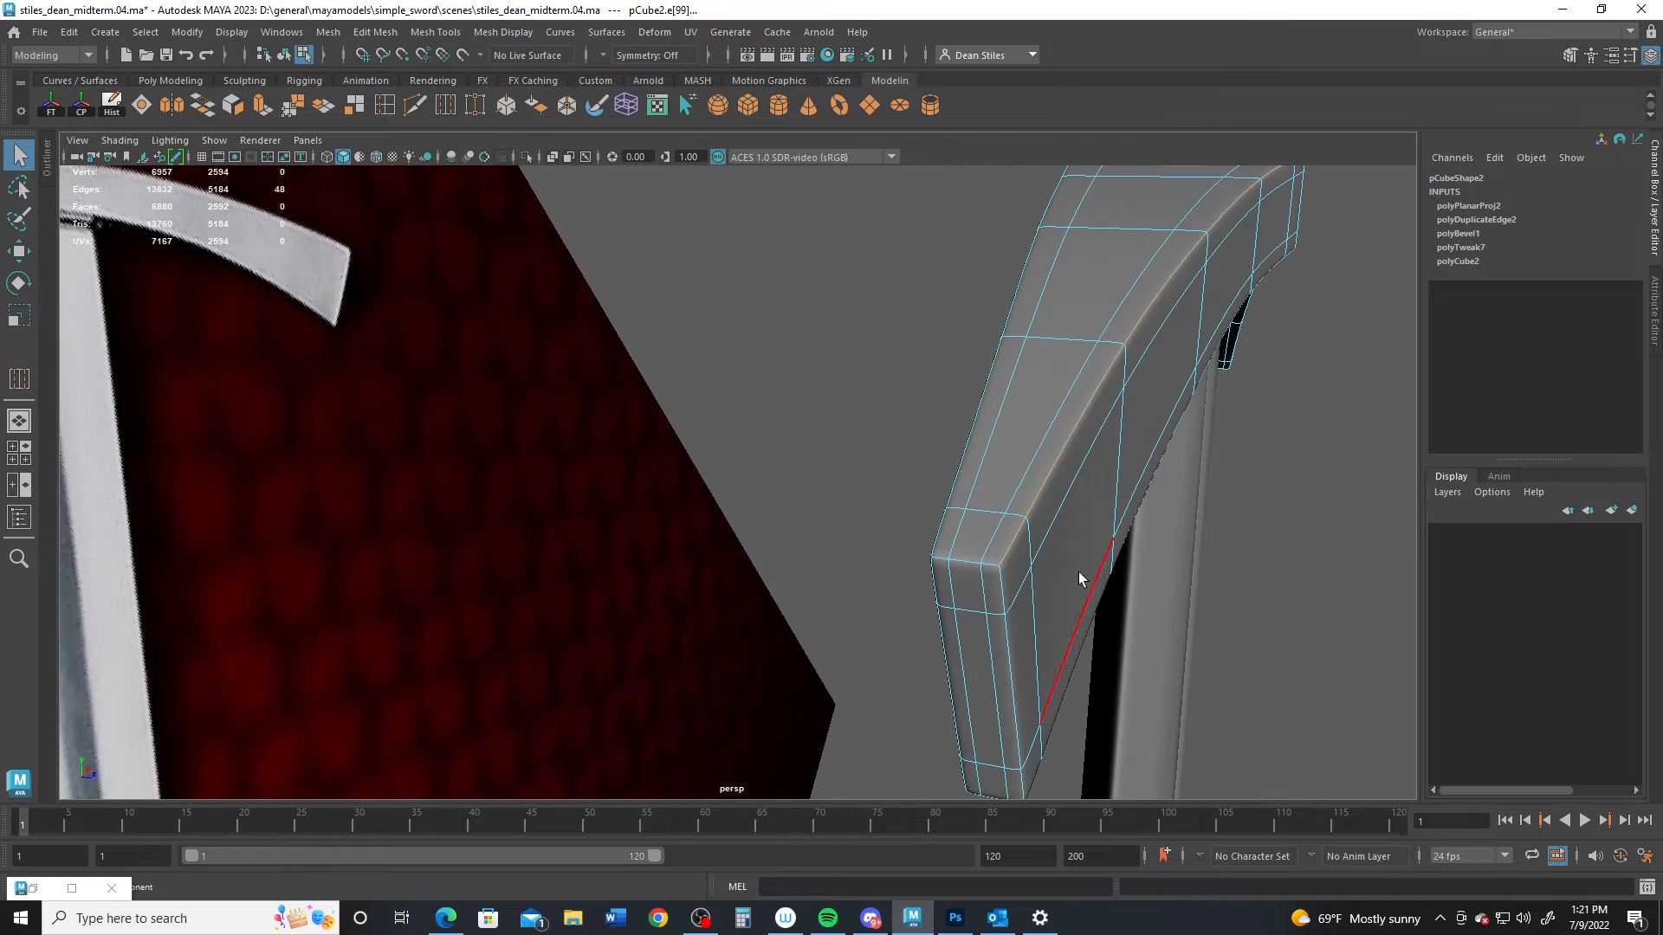
pyautogui.keyDown('shift'); pyautogui.doubleClick(1012, 639); pyautogui.keyUp('shift')
pyautogui.keyDown('alt'); pyautogui.moveTo(996, 684); pyautogui.dragTo(933, 541, button='middle'); pyautogui.keyUp('alt')
pyautogui.keyDown('alt'); pyautogui.moveTo(1009, 245); pyautogui.dragTo(724, 570); pyautogui.keyUp('alt')
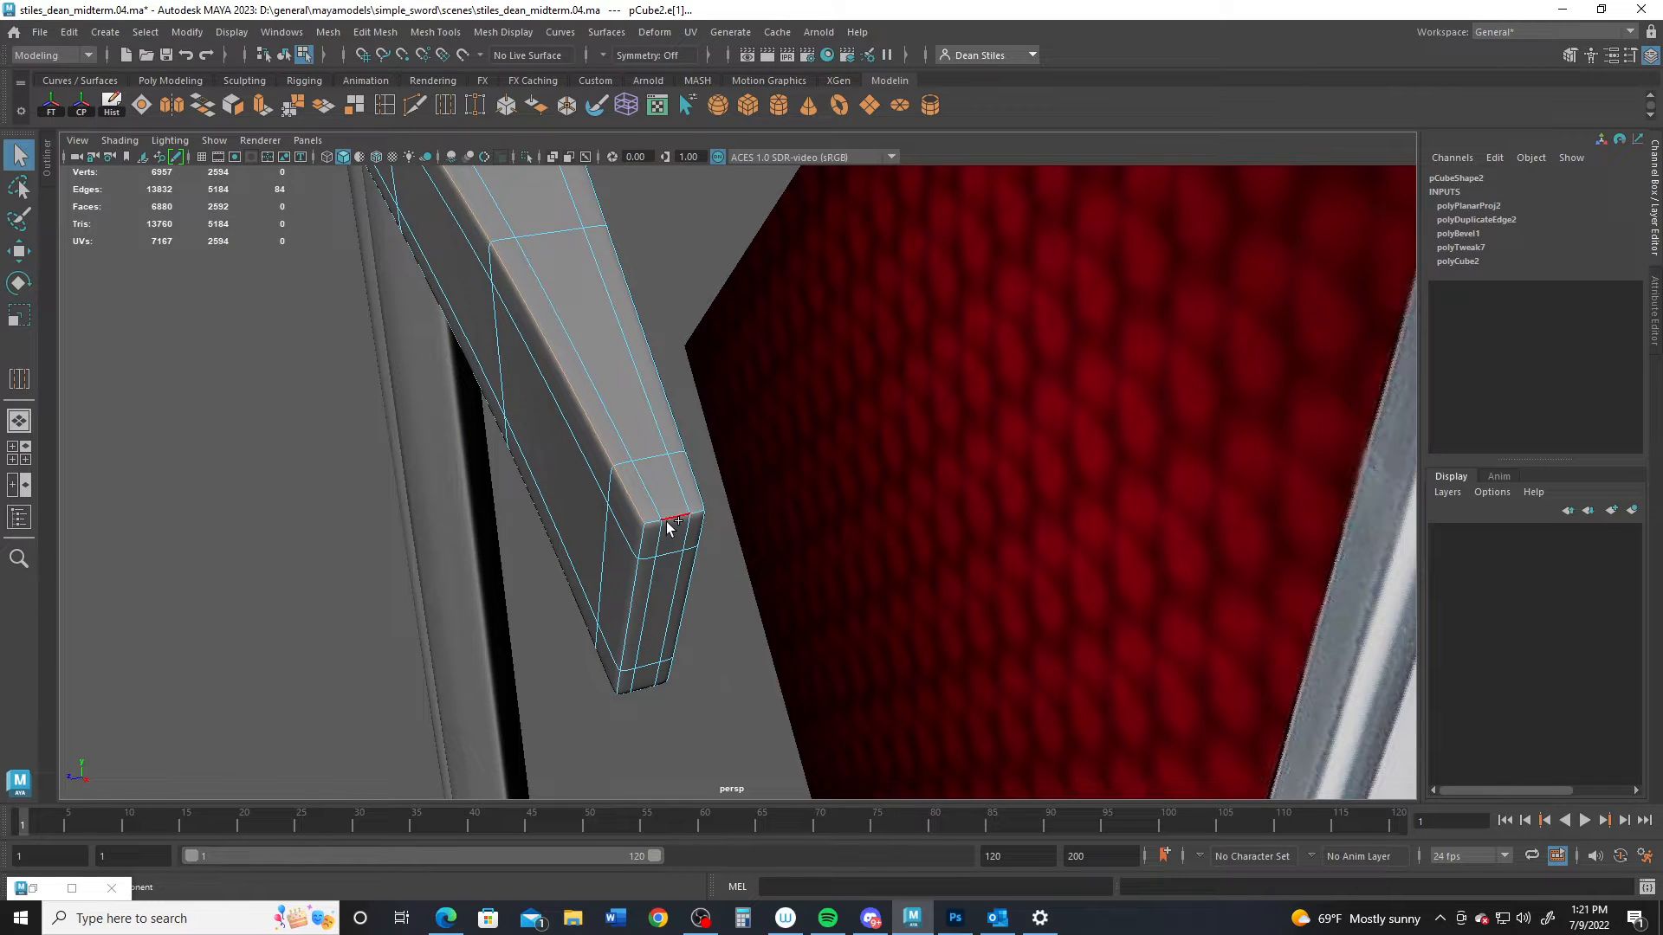
pyautogui.keyDown('shift'); pyautogui.doubleClick(626, 694); pyautogui.keyUp('shift')
pyautogui.keyDown('alt'); pyautogui.moveTo(857, 654); pyautogui.dragTo(838, 551); pyautogui.keyUp('alt')
pyautogui.keyDown('alt'); pyautogui.moveTo(838, 551); pyautogui.dragTo(805, 541, button='middle'); pyautogui.keyUp('alt')
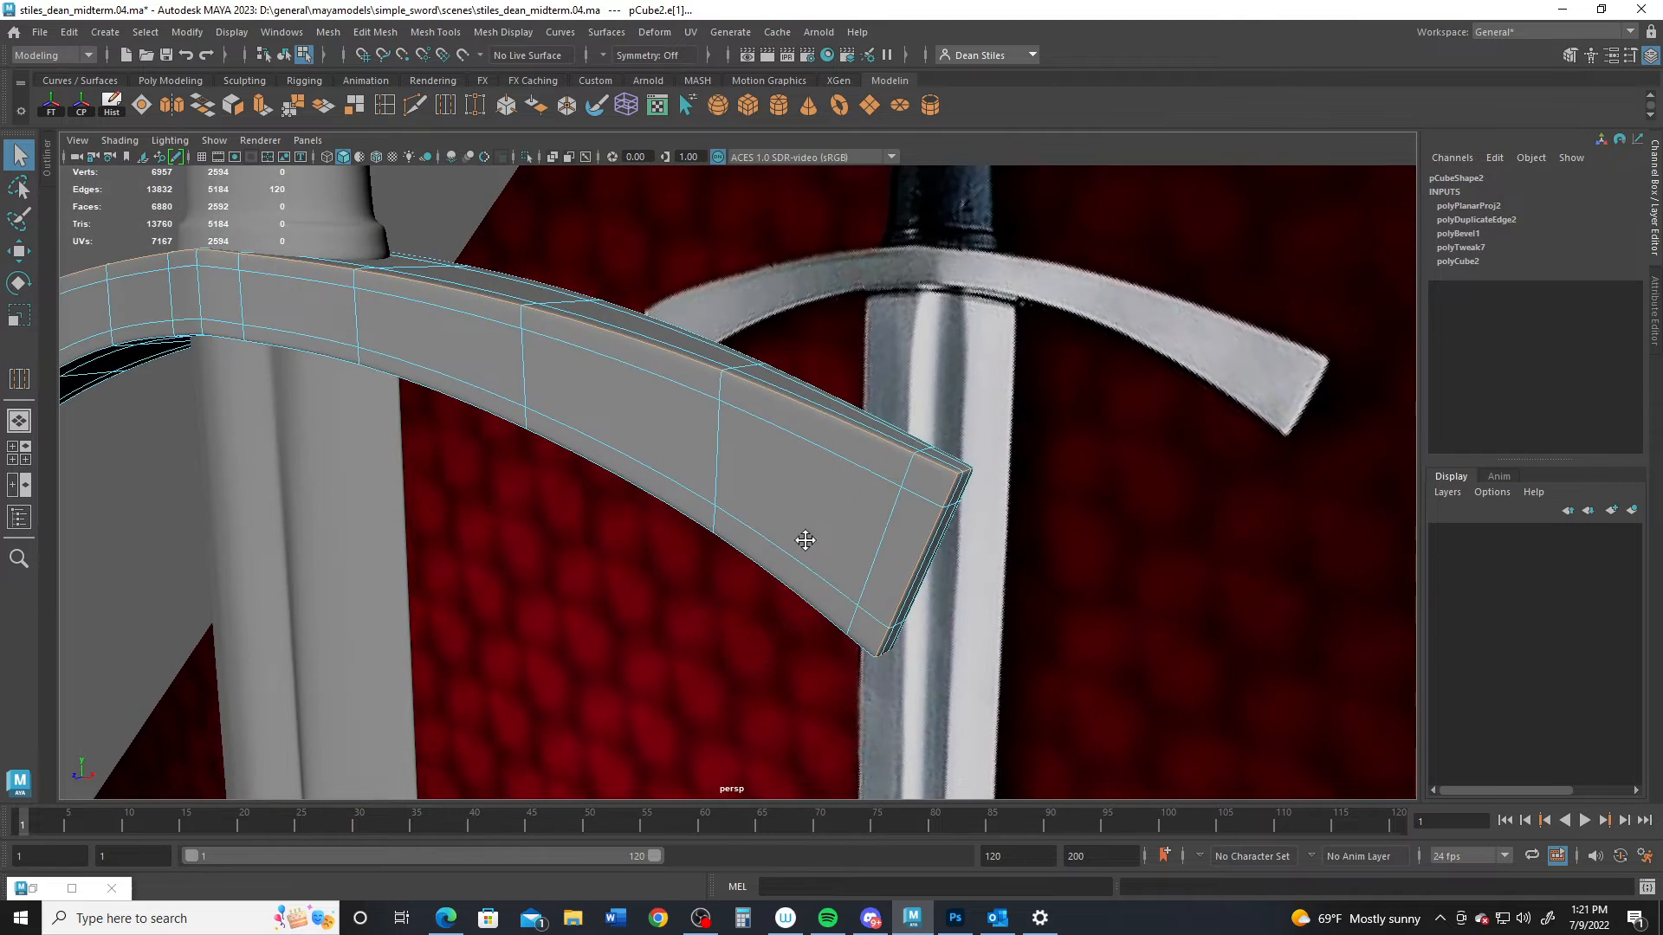
pyautogui.scroll(-2, 823, 472)
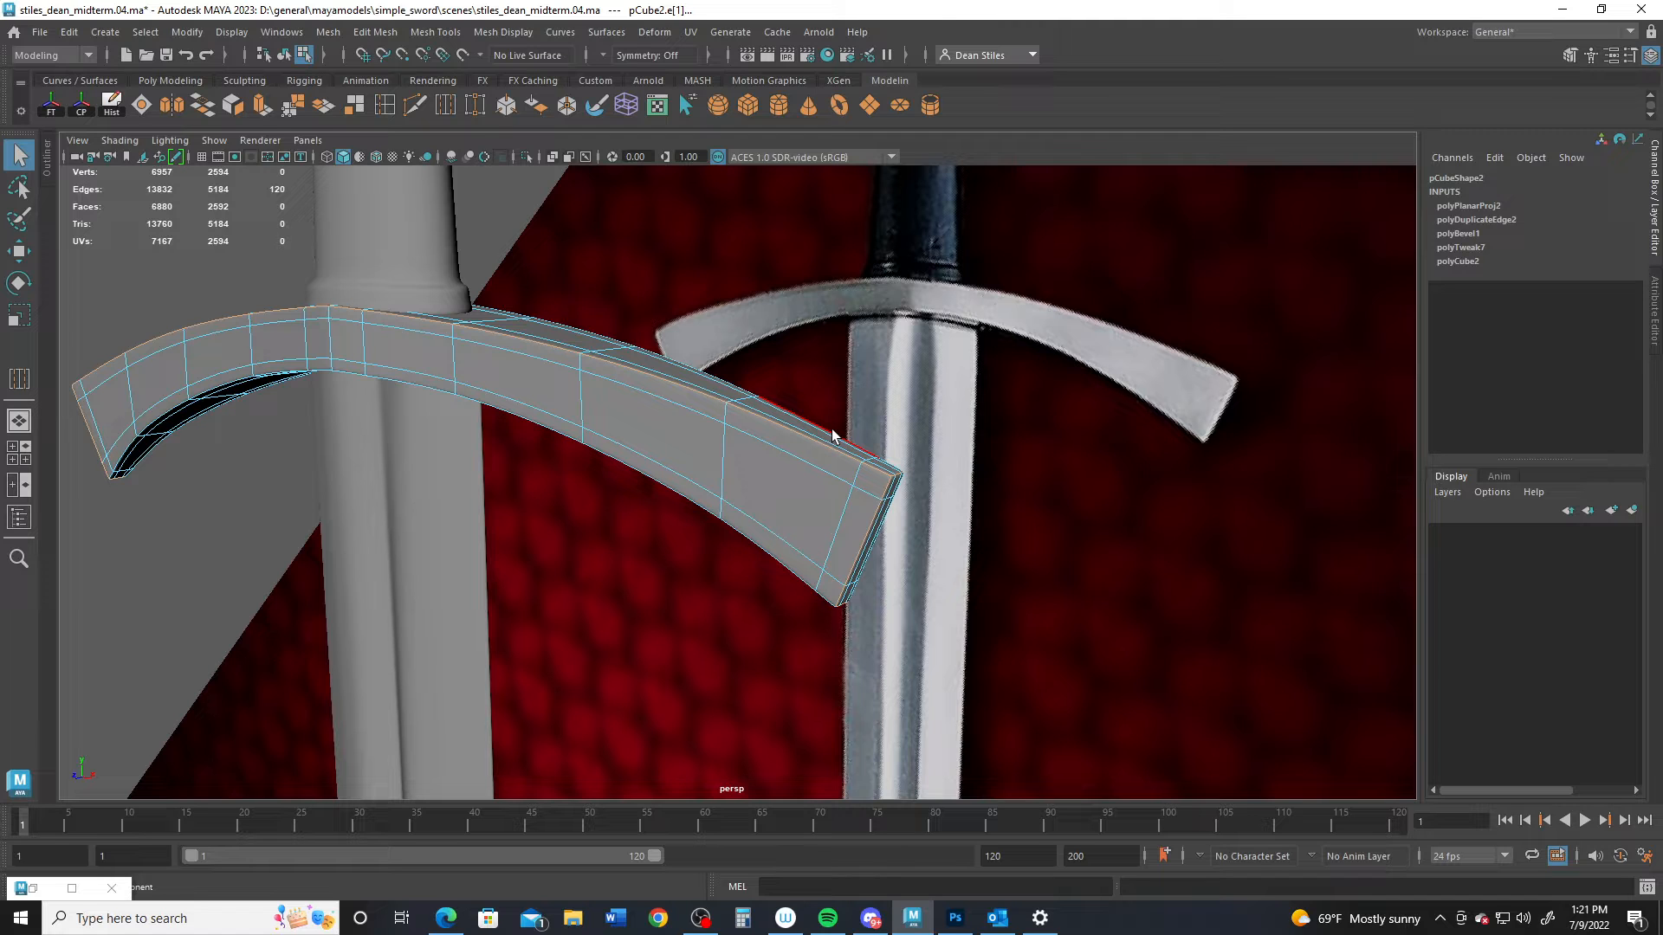
pyautogui.keyDown('alt'); pyautogui.moveTo(884, 586); pyautogui.dragTo(485, 659, button='right'); pyautogui.keyUp('alt')
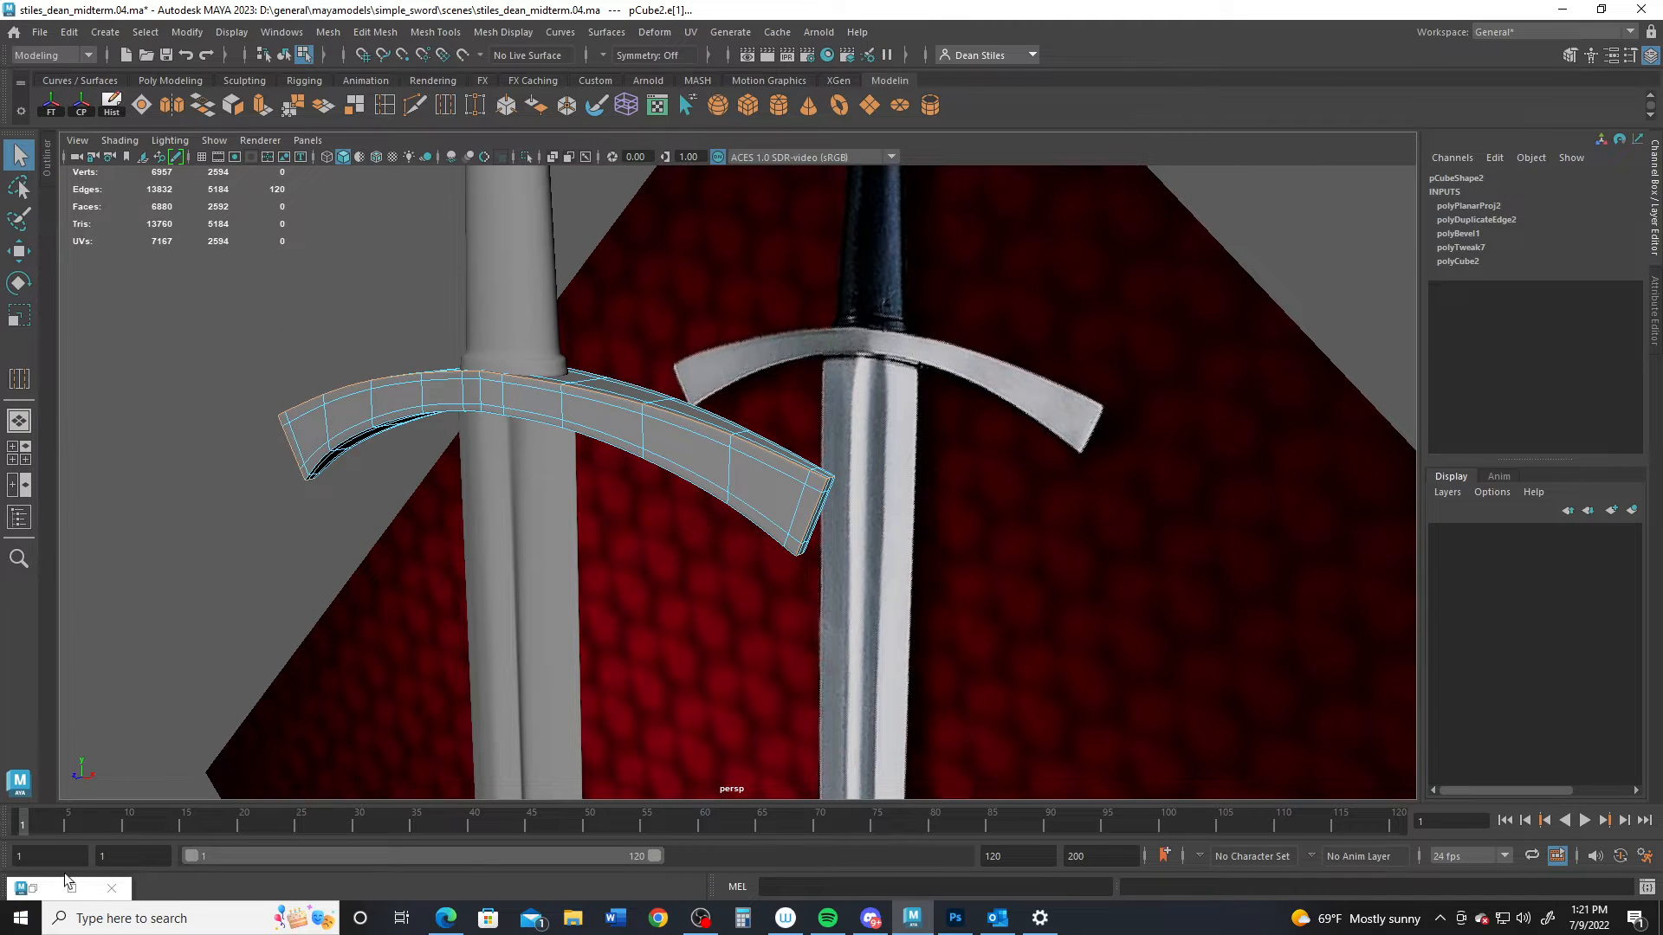
# Step: Cut the crossguard's UVs along the selected edge loops
pyautogui.click(35, 889)
pyautogui.press('f')
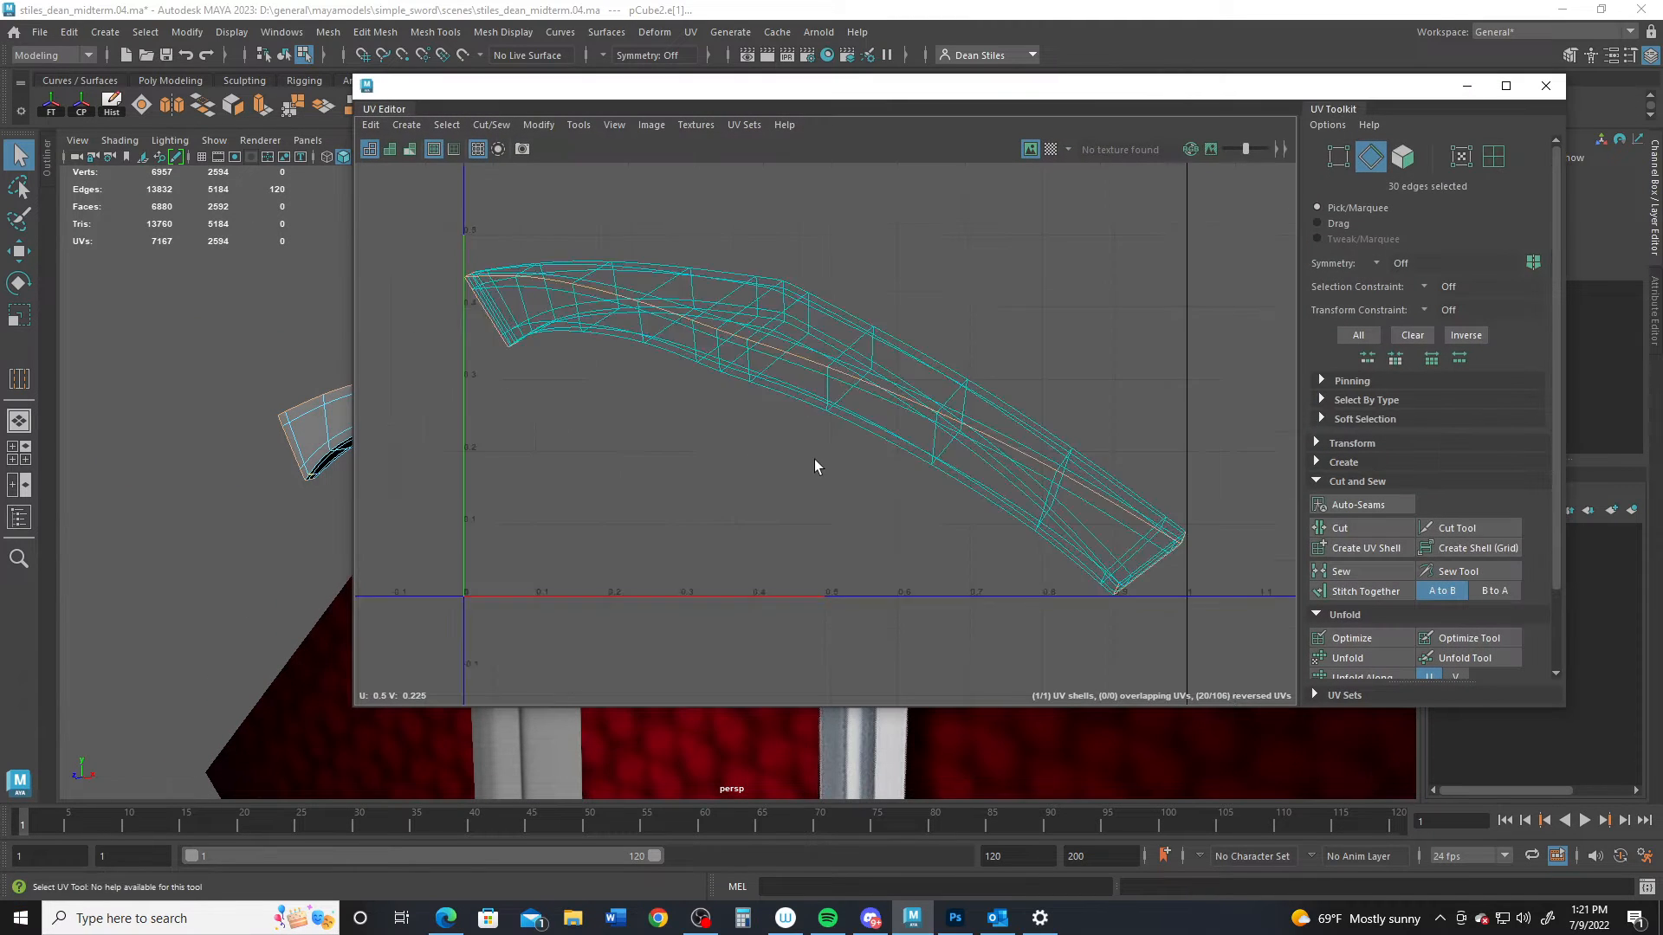
pyautogui.click(1340, 527)
pyautogui.press('w')
# Step: Select the whole crossguard UV shell, unfold it and frame it in the UV Editor
pyautogui.moveTo(1004, 454); pyautogui.dragTo(967, 467, button='right')
pyautogui.click(968, 467)
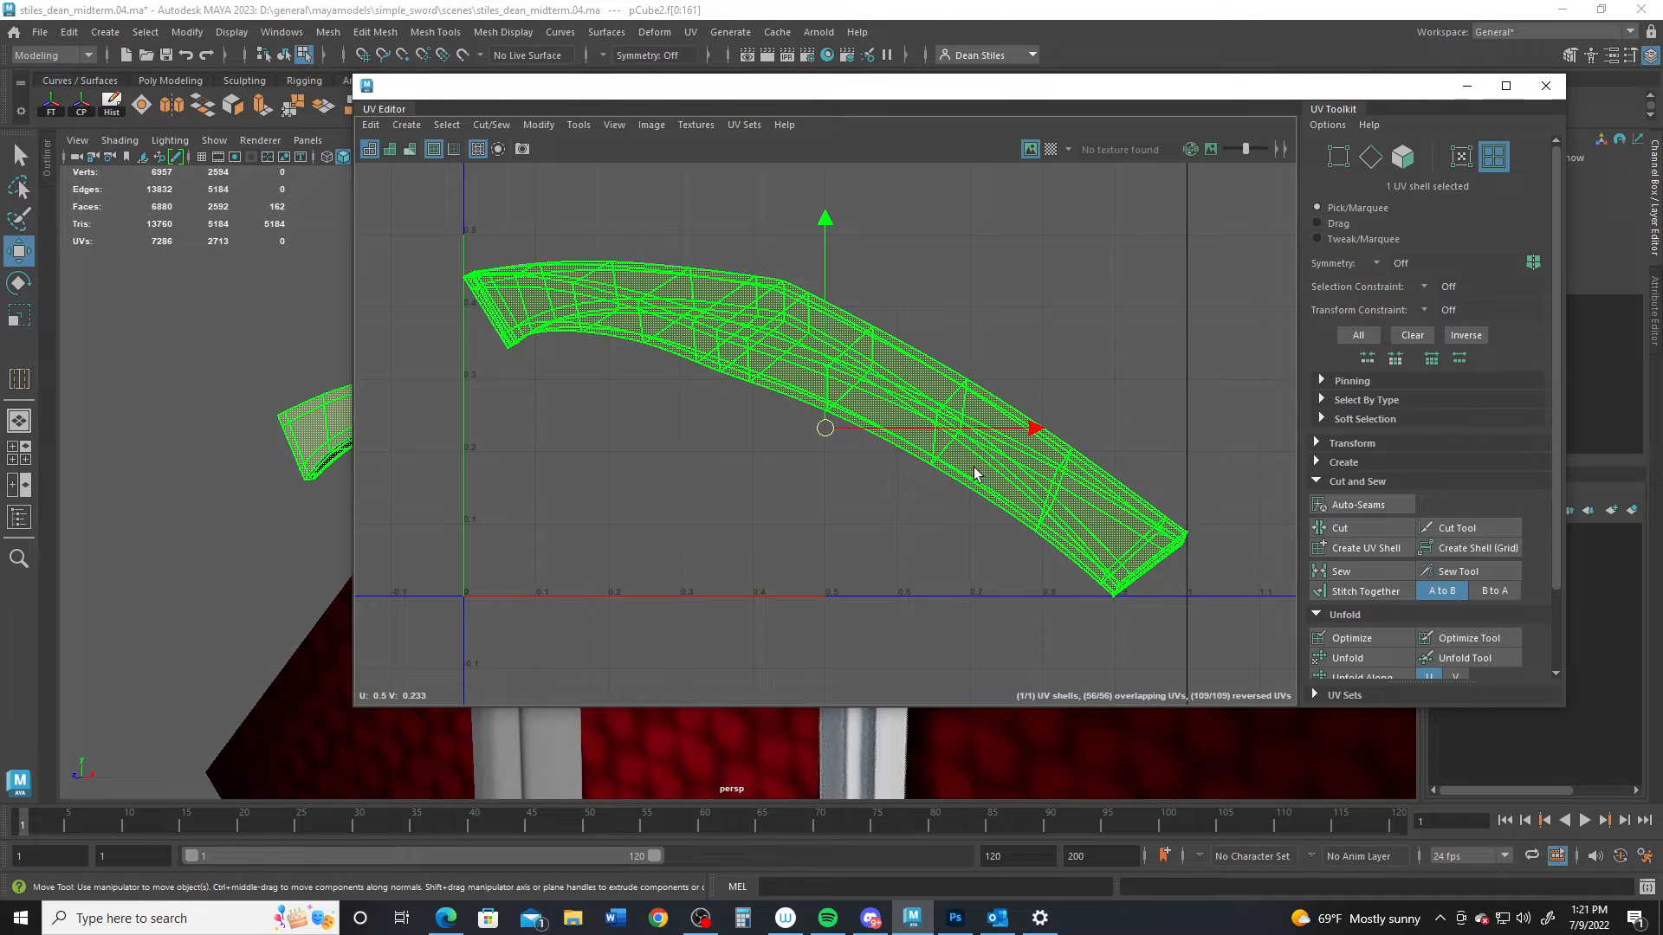
pyautogui.click(1346, 658)
pyautogui.press('f')
# Step: Rotate the unfolded crossguard shell towards horizontal and move it sideways, then minimize the UV Editor
pyautogui.press('e')
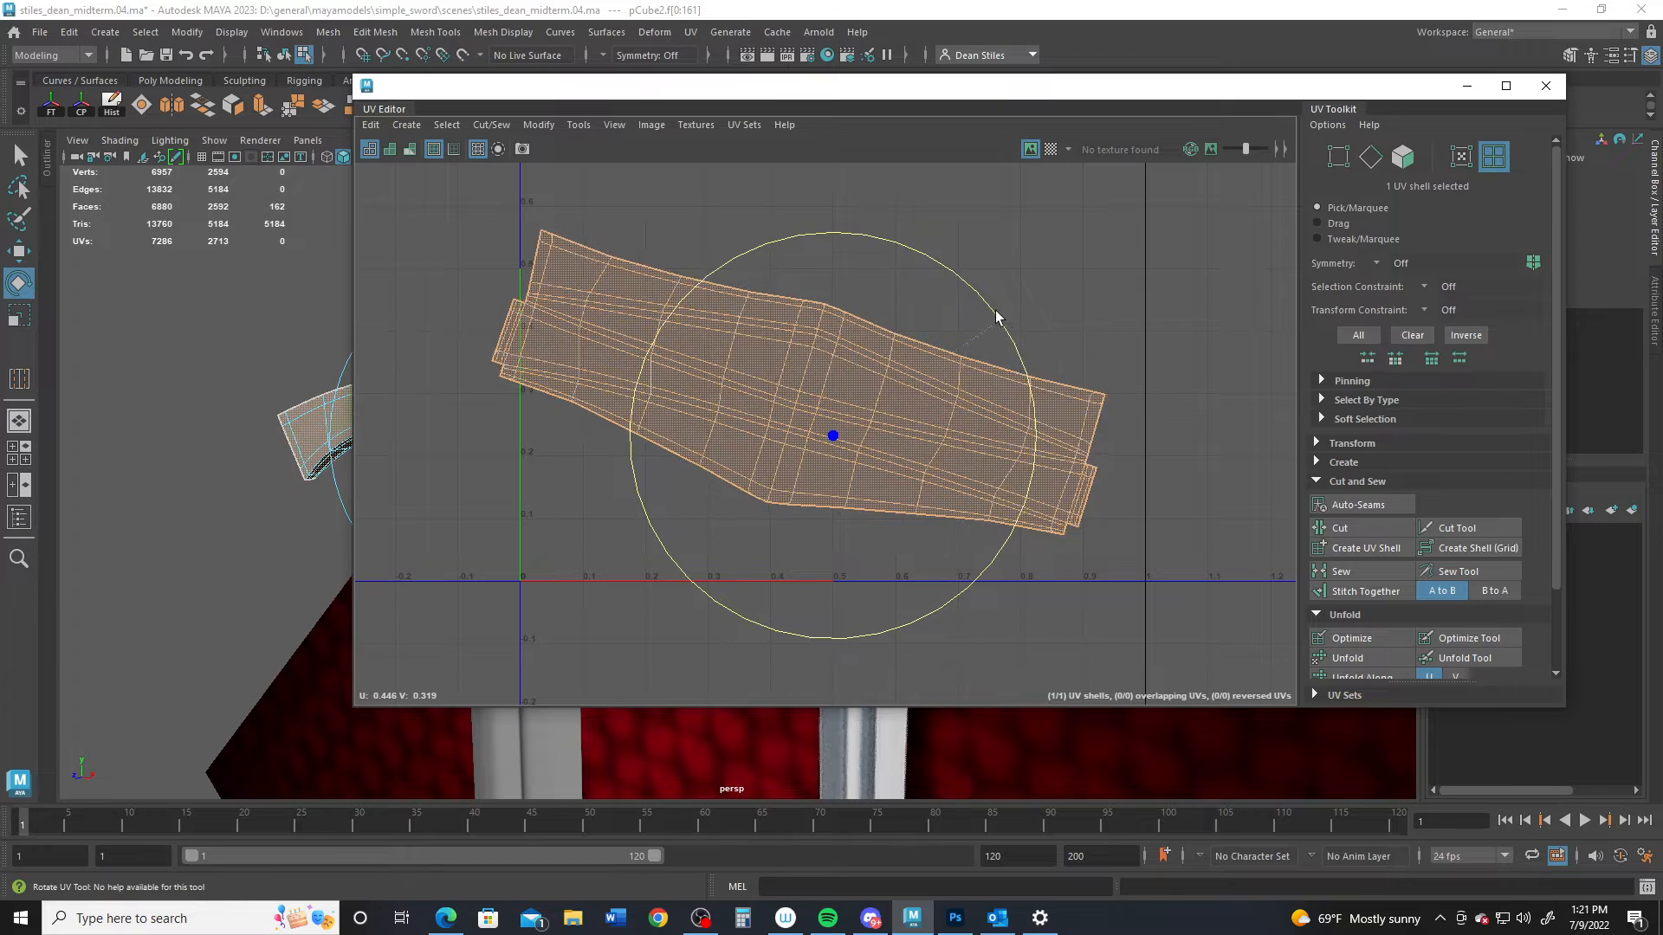
pyautogui.moveTo(1002, 315); pyautogui.dragTo(961, 283)
pyautogui.press('w')
pyautogui.moveTo(873, 459); pyautogui.dragTo(1188, 435)
pyautogui.click(1464, 88)
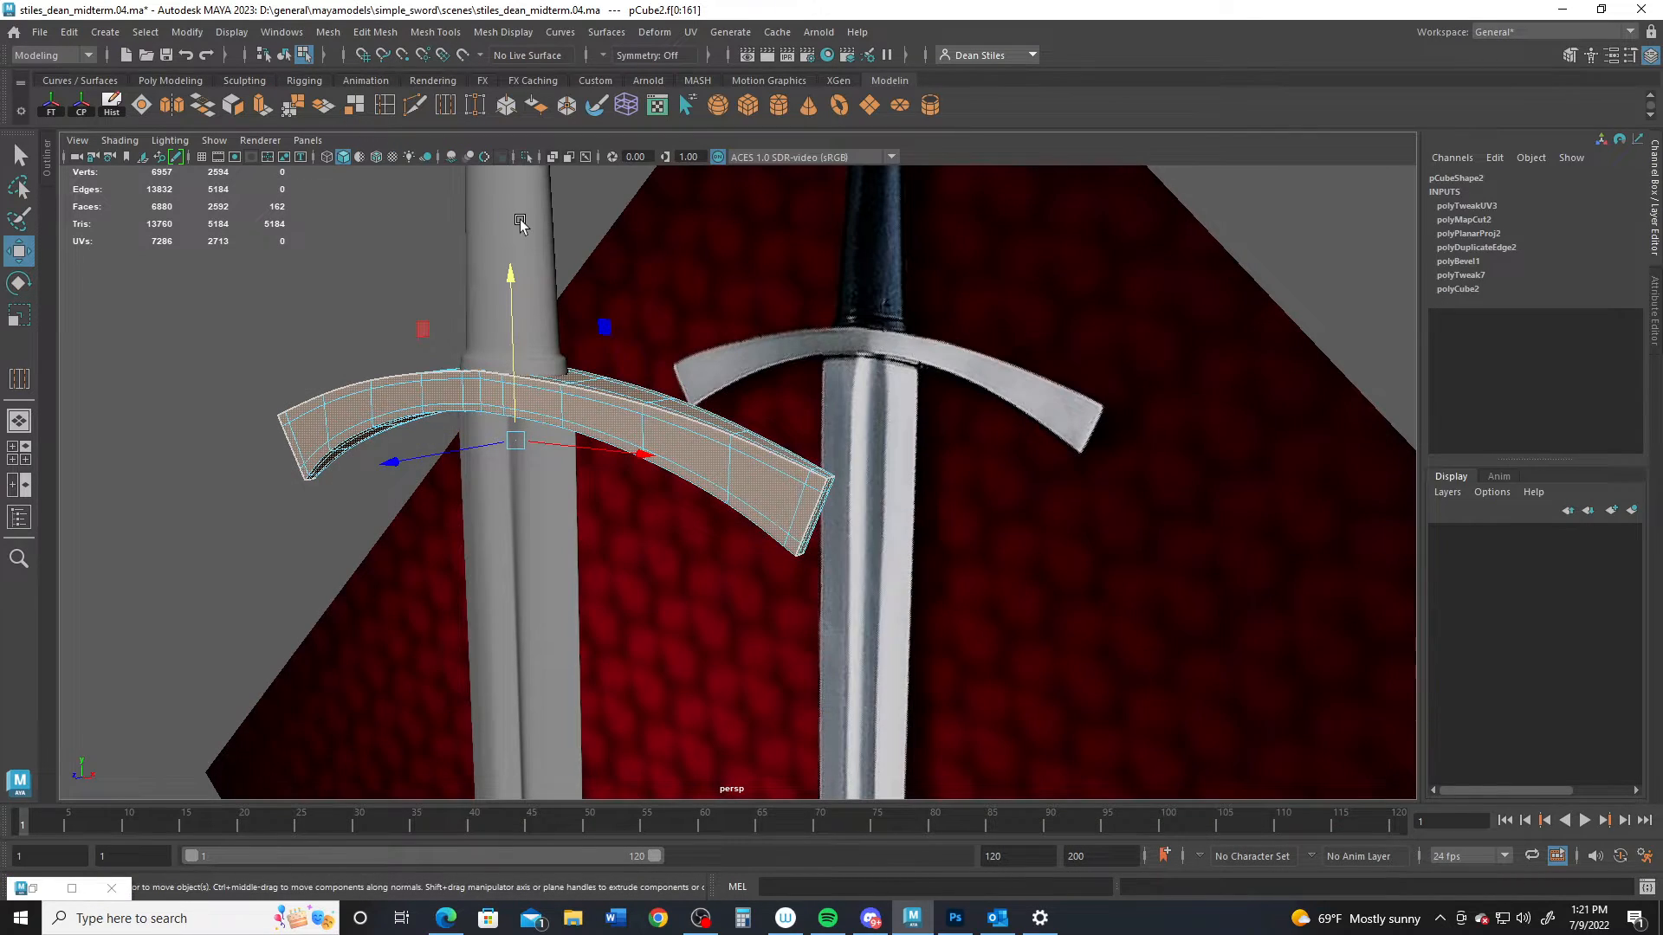
# Step: Select the sword's grip cylinder as an object and create a camera-based UV projection for it
pyautogui.keyDown('alt'); pyautogui.moveTo(520, 224); pyautogui.dragTo(567, 546, button='middle'); pyautogui.keyUp('alt')
pyautogui.moveTo(567, 526); pyautogui.dragTo(633, 464, button='right')
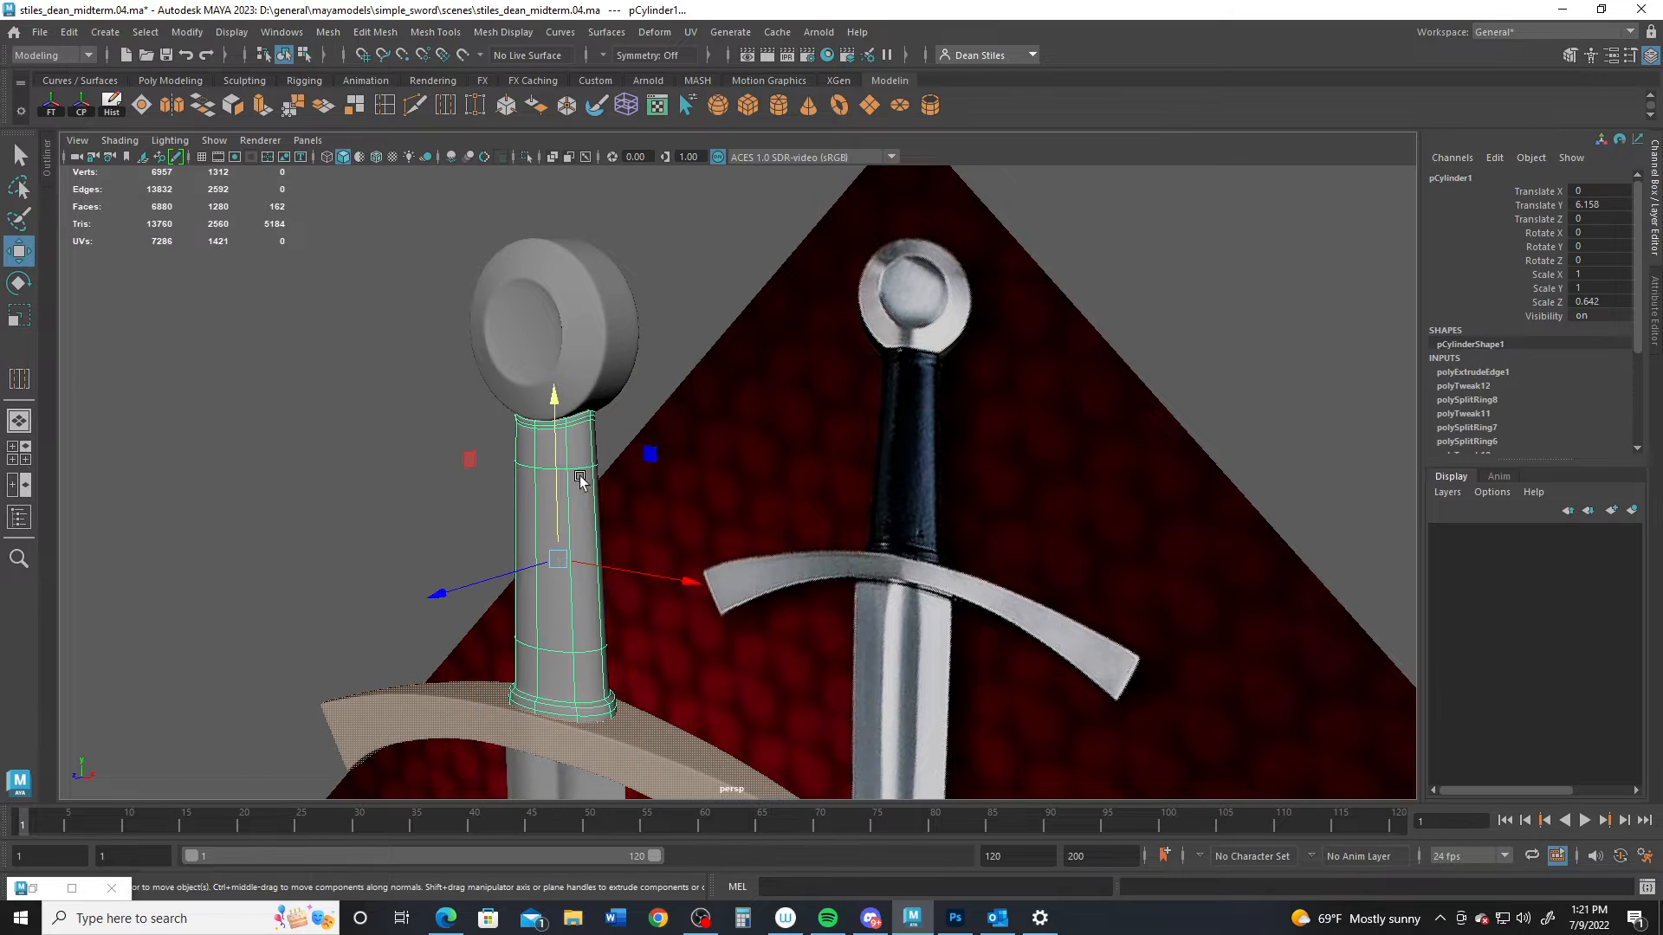
pyautogui.click(39, 892)
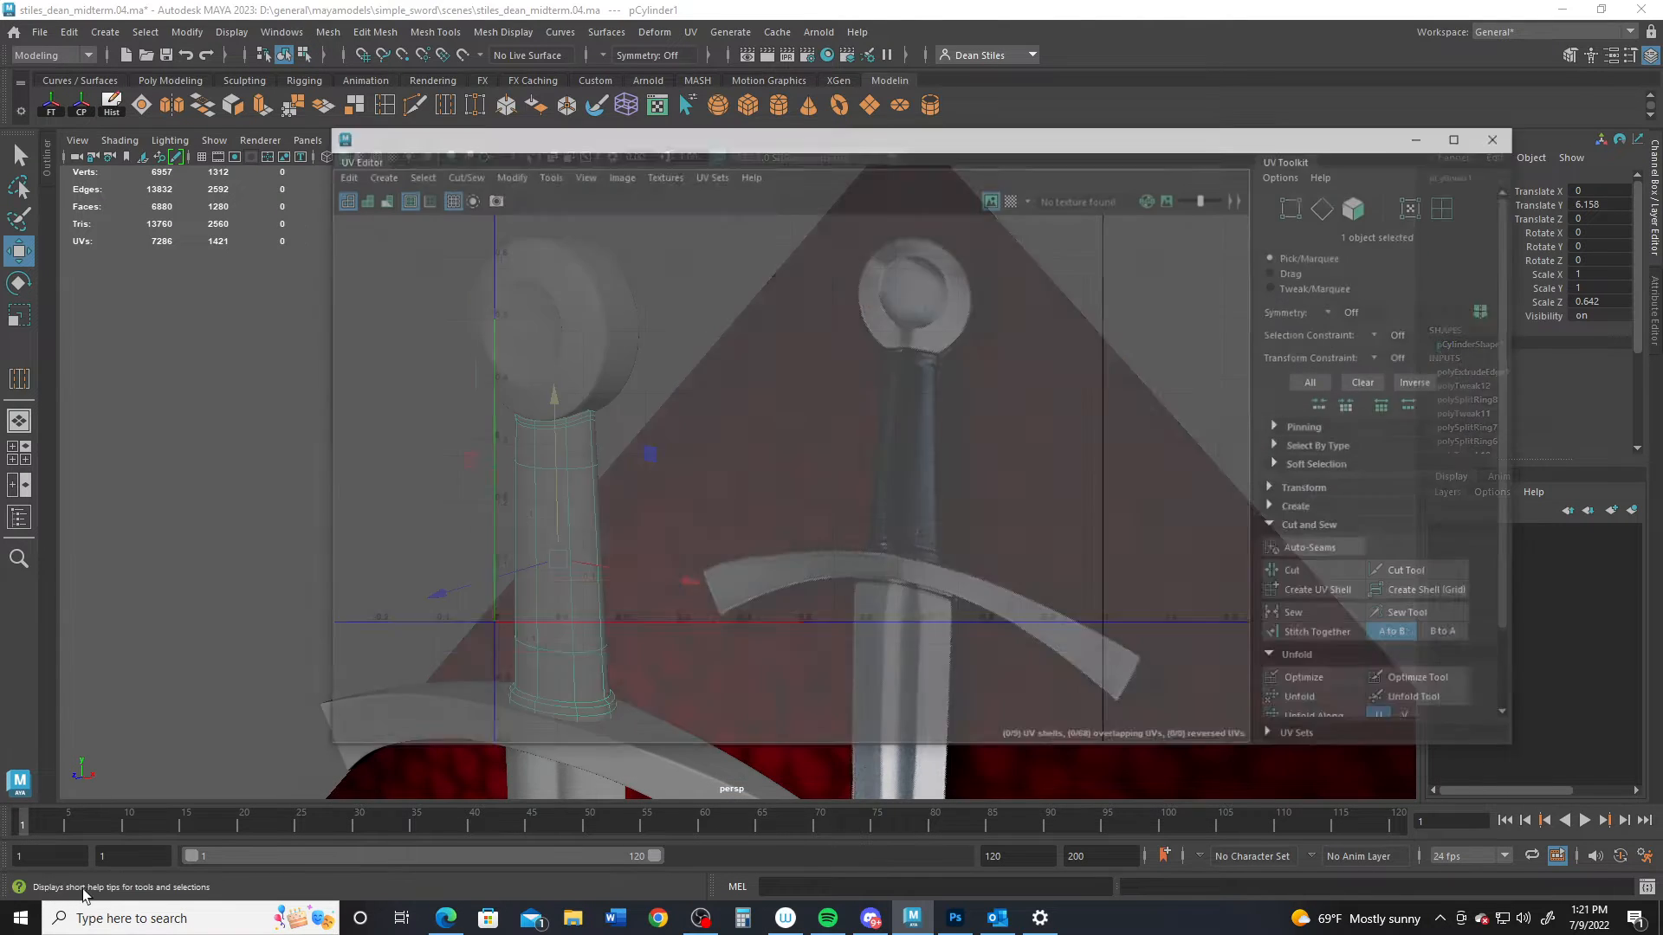
pyautogui.click(406, 126)
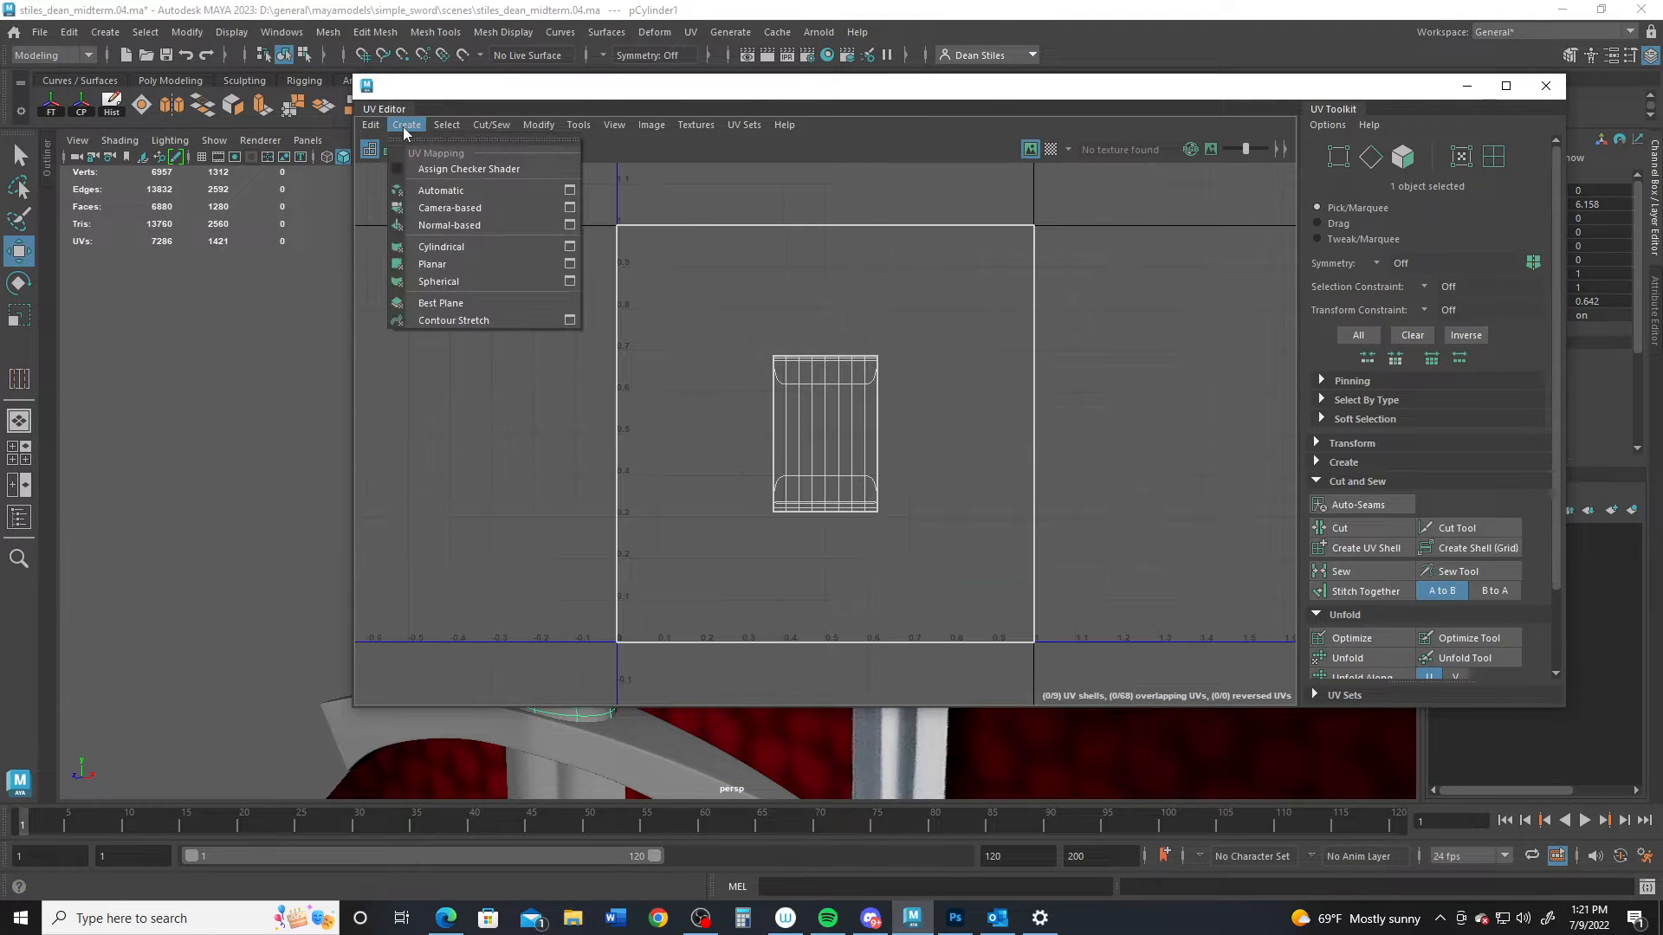
pyautogui.click(433, 208)
# Step: Select one lengthwise edge loop running the full length of the grip and cut the UVs along it
pyautogui.rightClick(731, 430)
pyautogui.moveTo(731, 430); pyautogui.dragTo(731, 382, button='right')
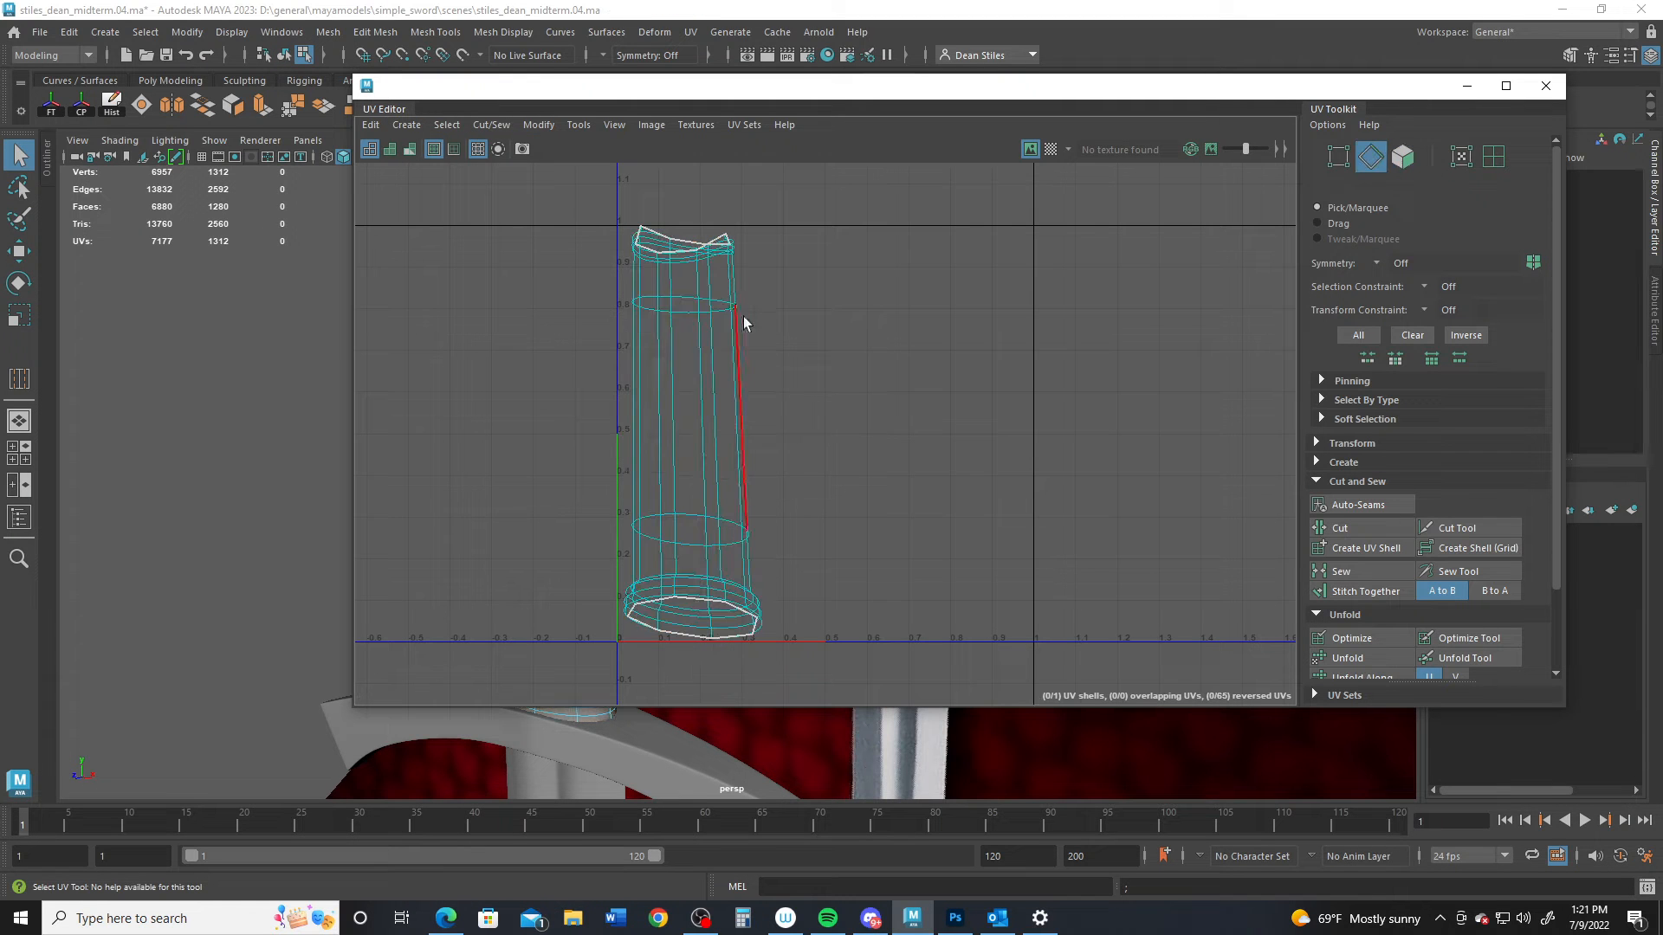
pyautogui.doubleClick(734, 372)
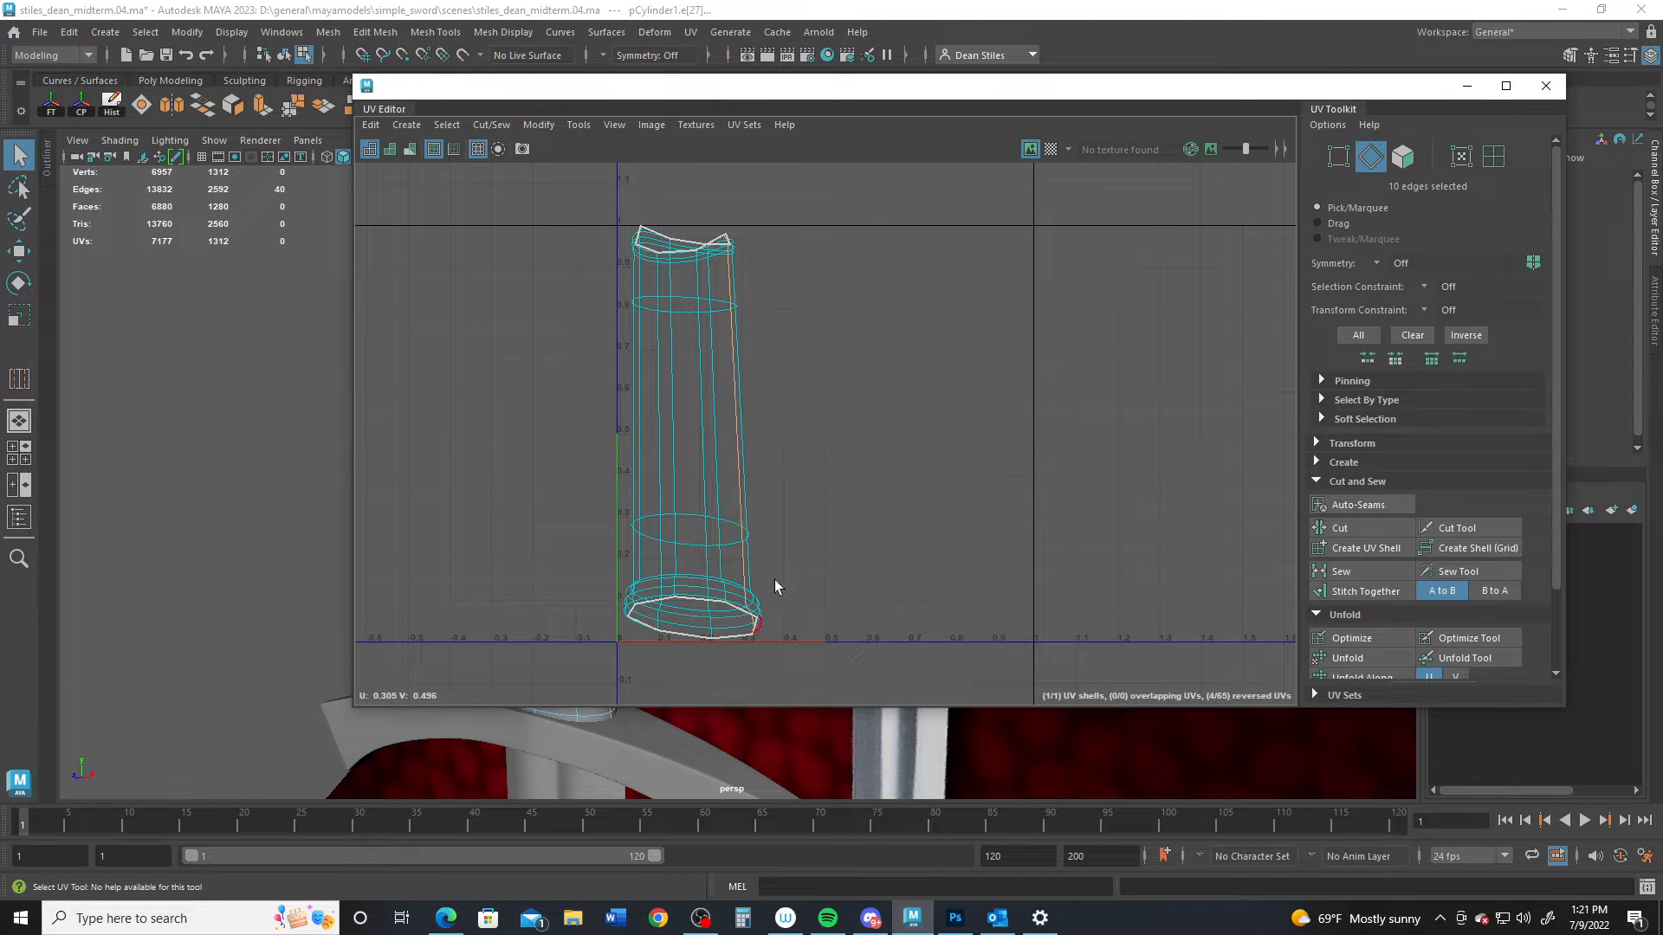
pyautogui.moveTo(704, 90)
pyautogui.mouseDown()
pyautogui.moveTo(1039, 93)
pyautogui.moveTo(679, 108)
pyautogui.mouseUp()
pyautogui.click(1280, 537)
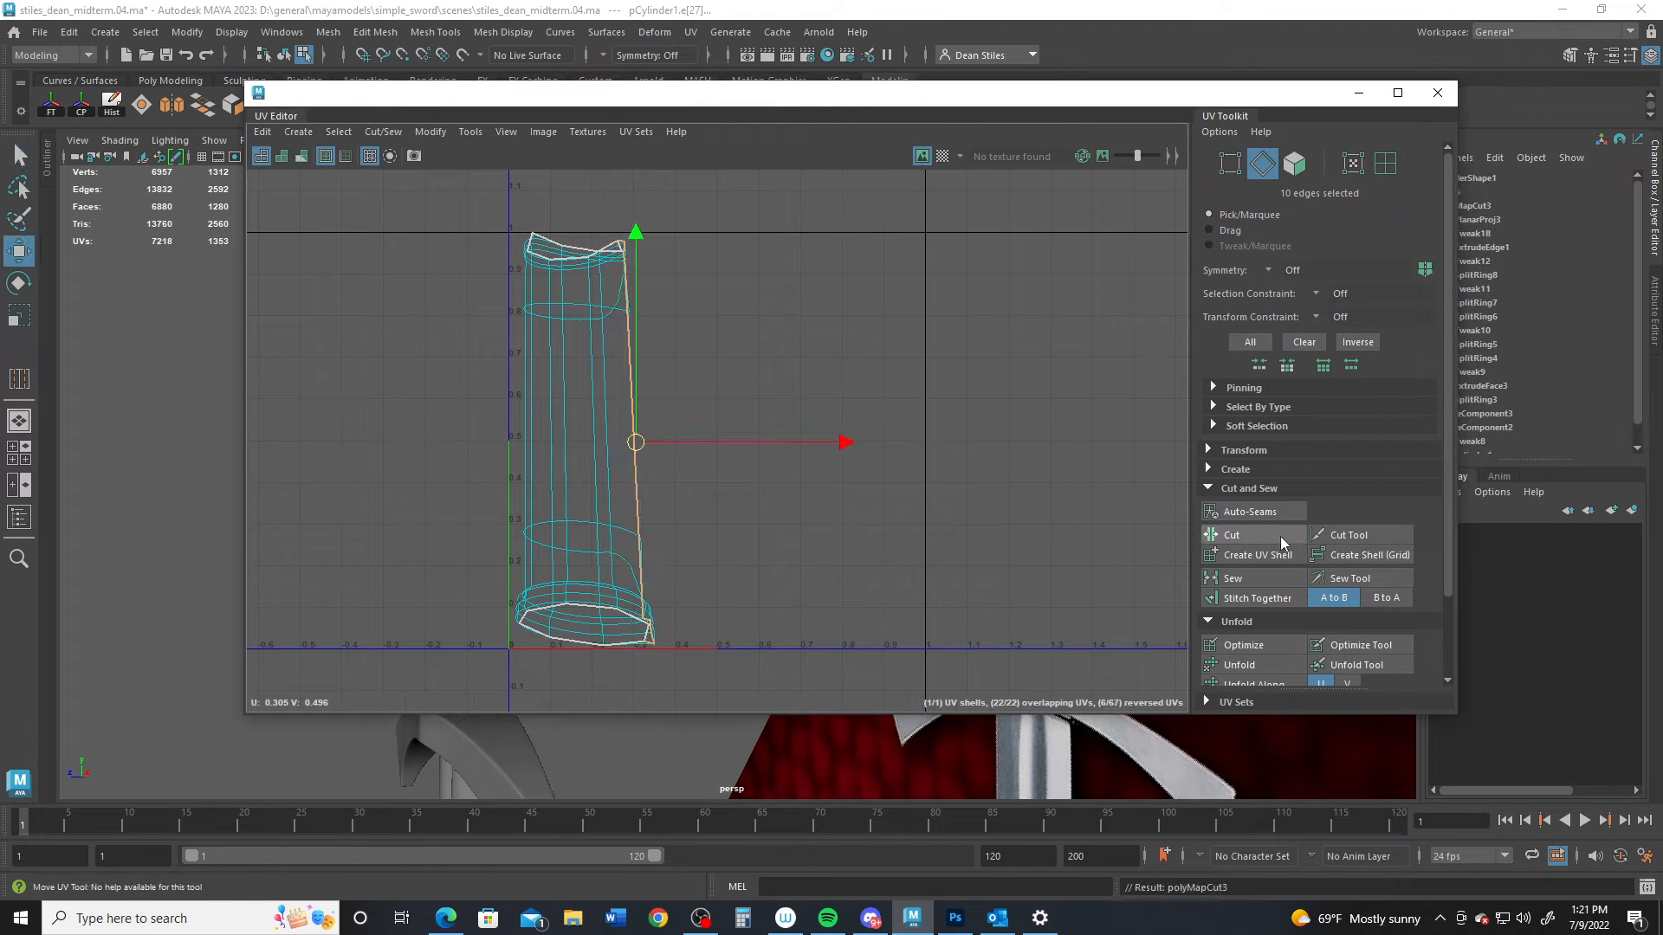
# Step: Select the grip's whole UV shell and unfold it
pyautogui.moveTo(587, 419); pyautogui.dragTo(542, 359, button='right')
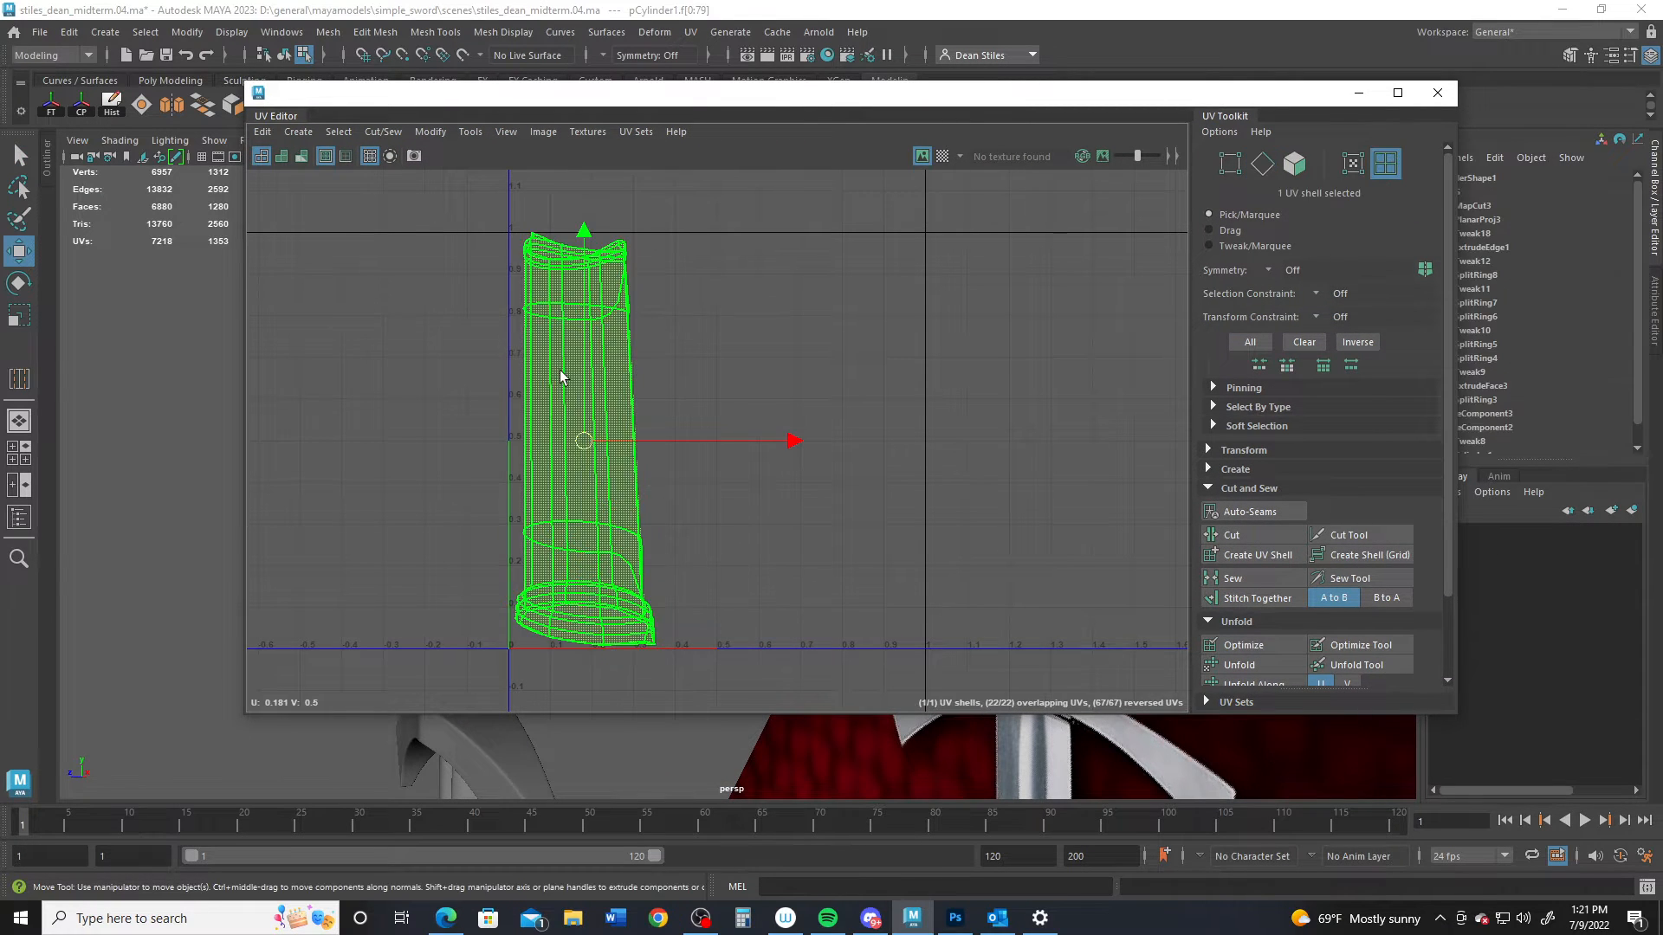
pyautogui.click(557, 372)
pyautogui.click(1252, 664)
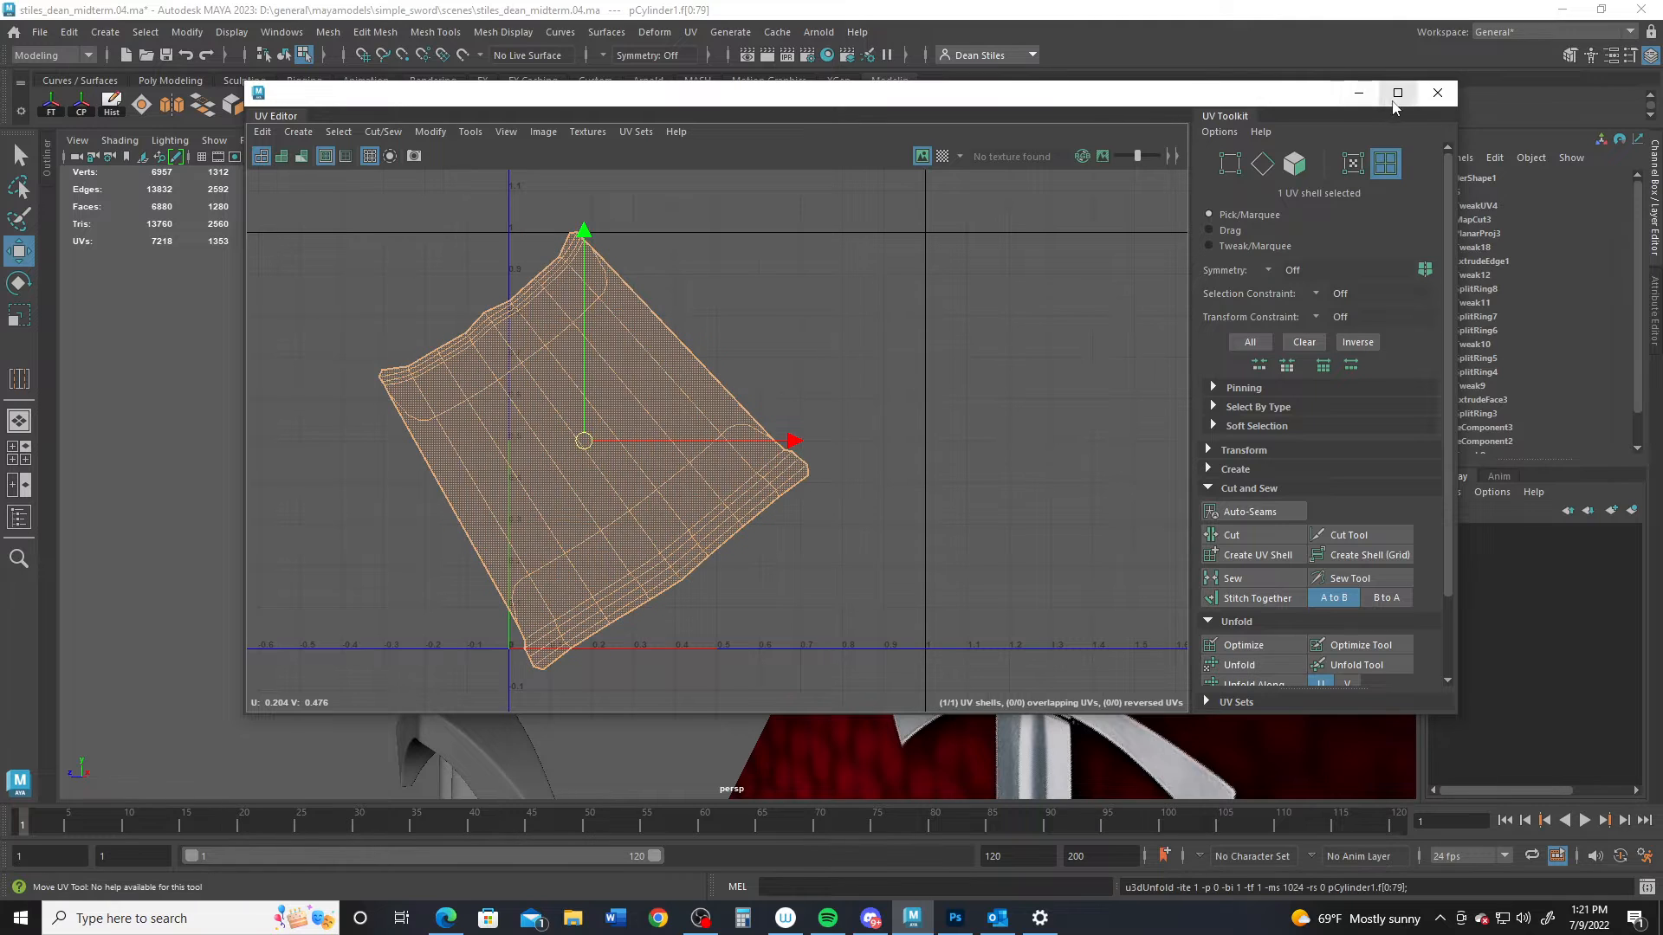
# Step: Select the sword's round pommel as an object and create a camera-based UV projection for it
pyautogui.click(1355, 98)
pyautogui.moveTo(466, 354); pyautogui.dragTo(367, 382, button='right')
pyautogui.keyDown('alt'); pyautogui.moveTo(367, 382); pyautogui.dragTo(545, 445); pyautogui.keyUp('alt')
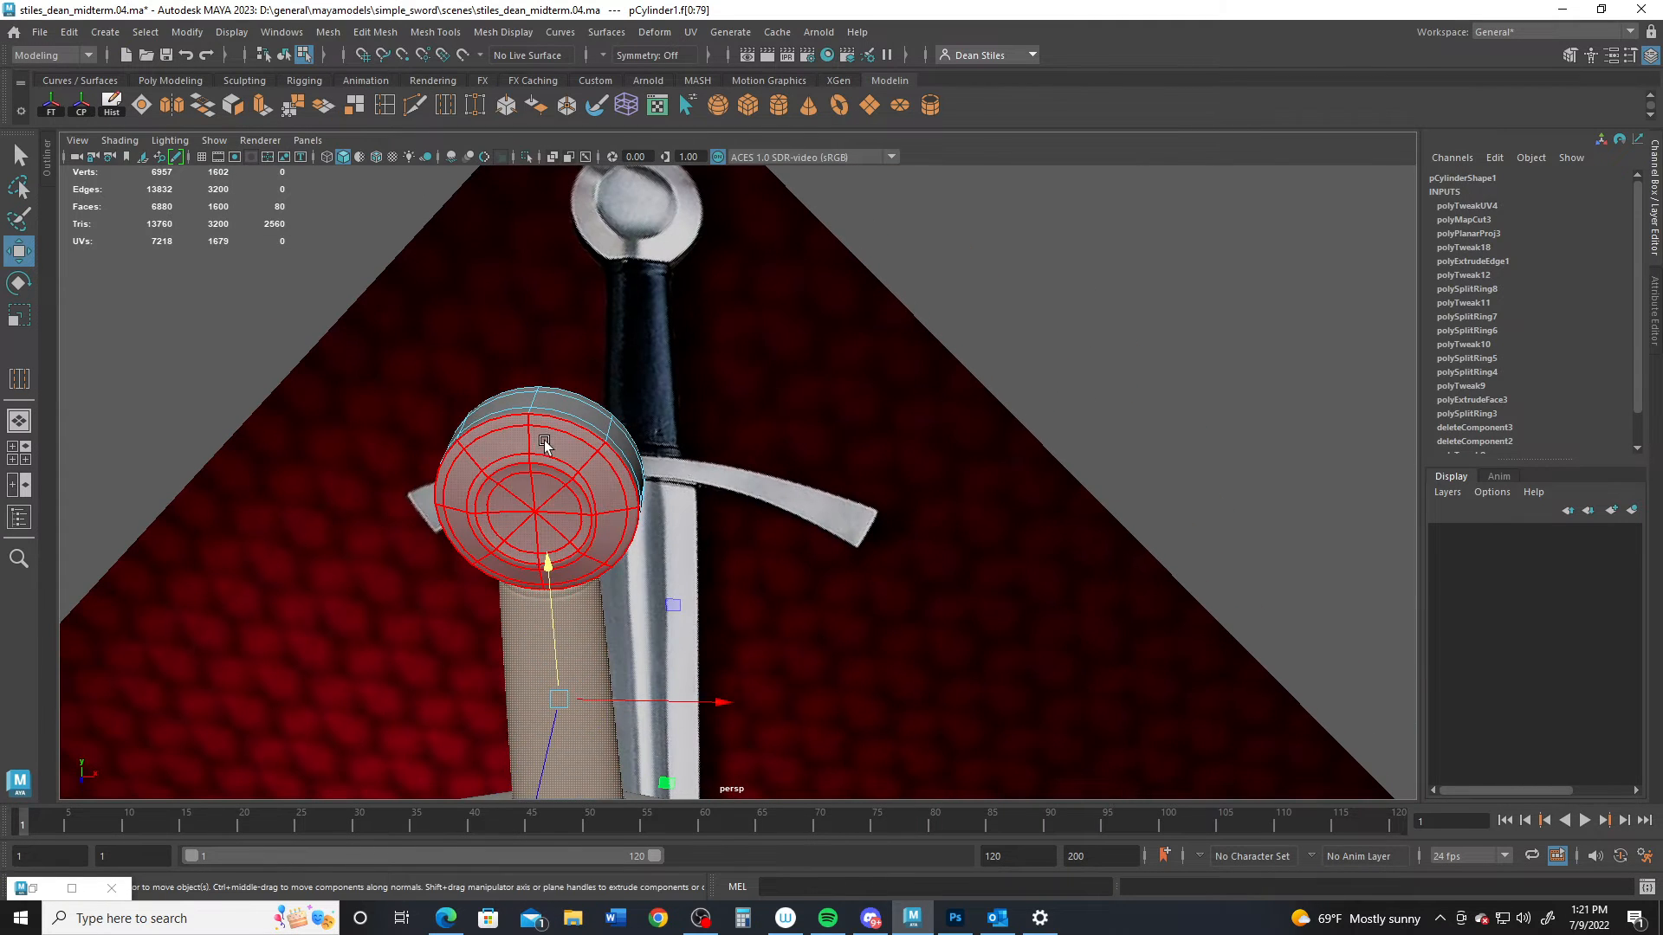
pyautogui.moveTo(545, 446); pyautogui.dragTo(631, 382, button='right')
pyautogui.click(31, 888)
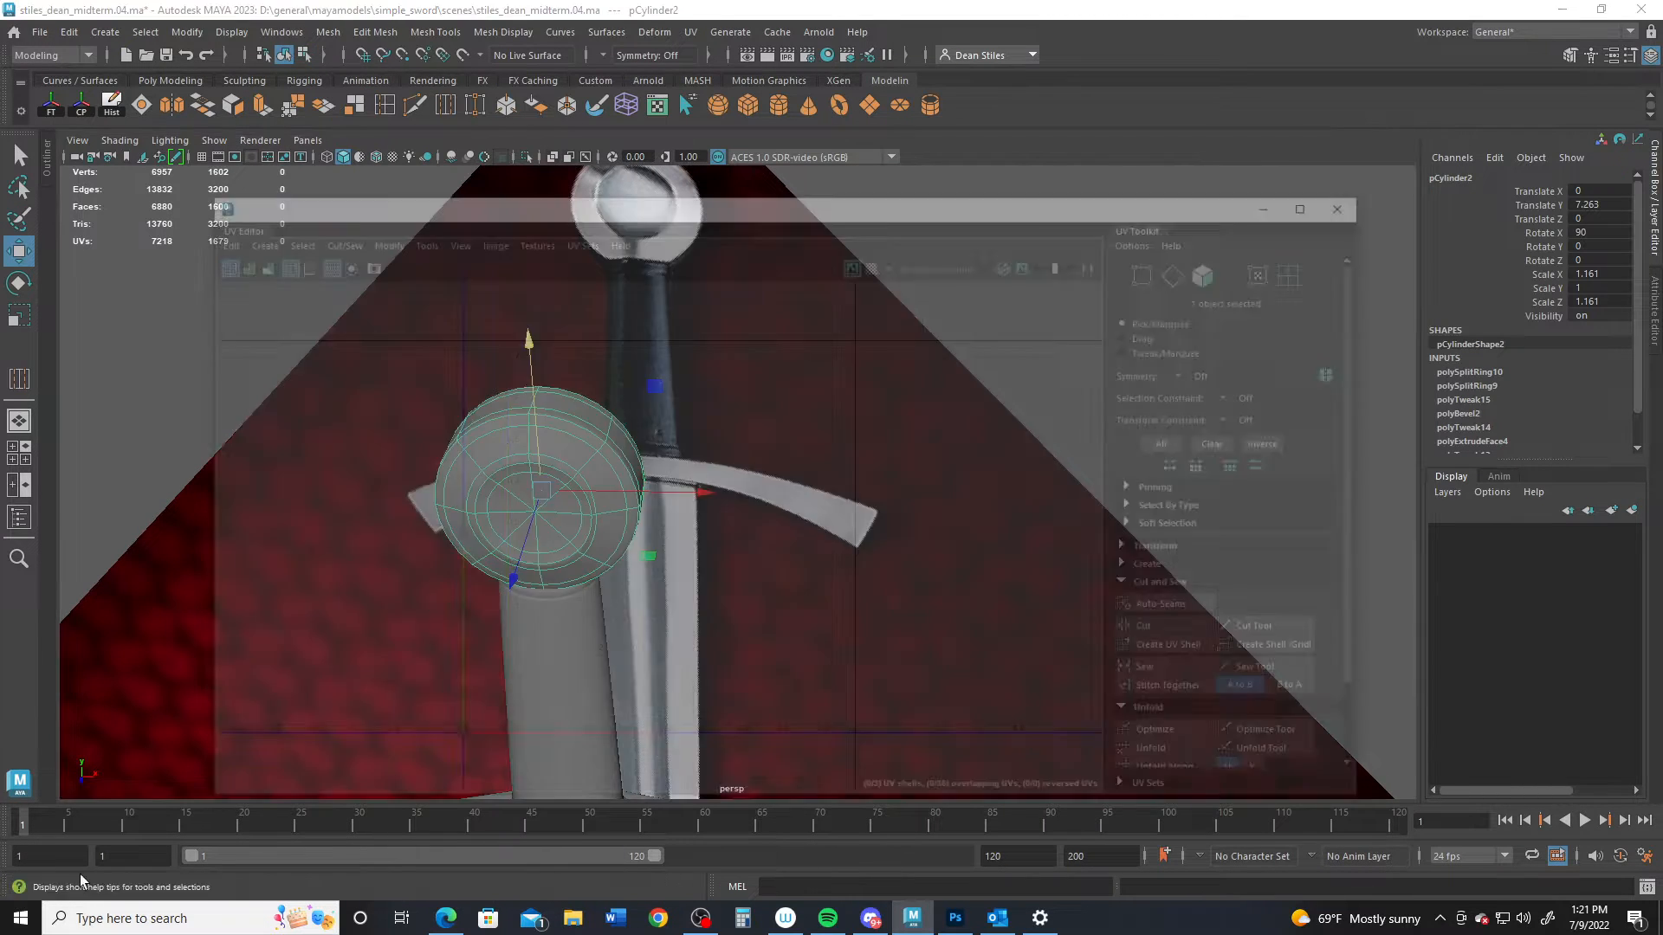
pyautogui.click(297, 132)
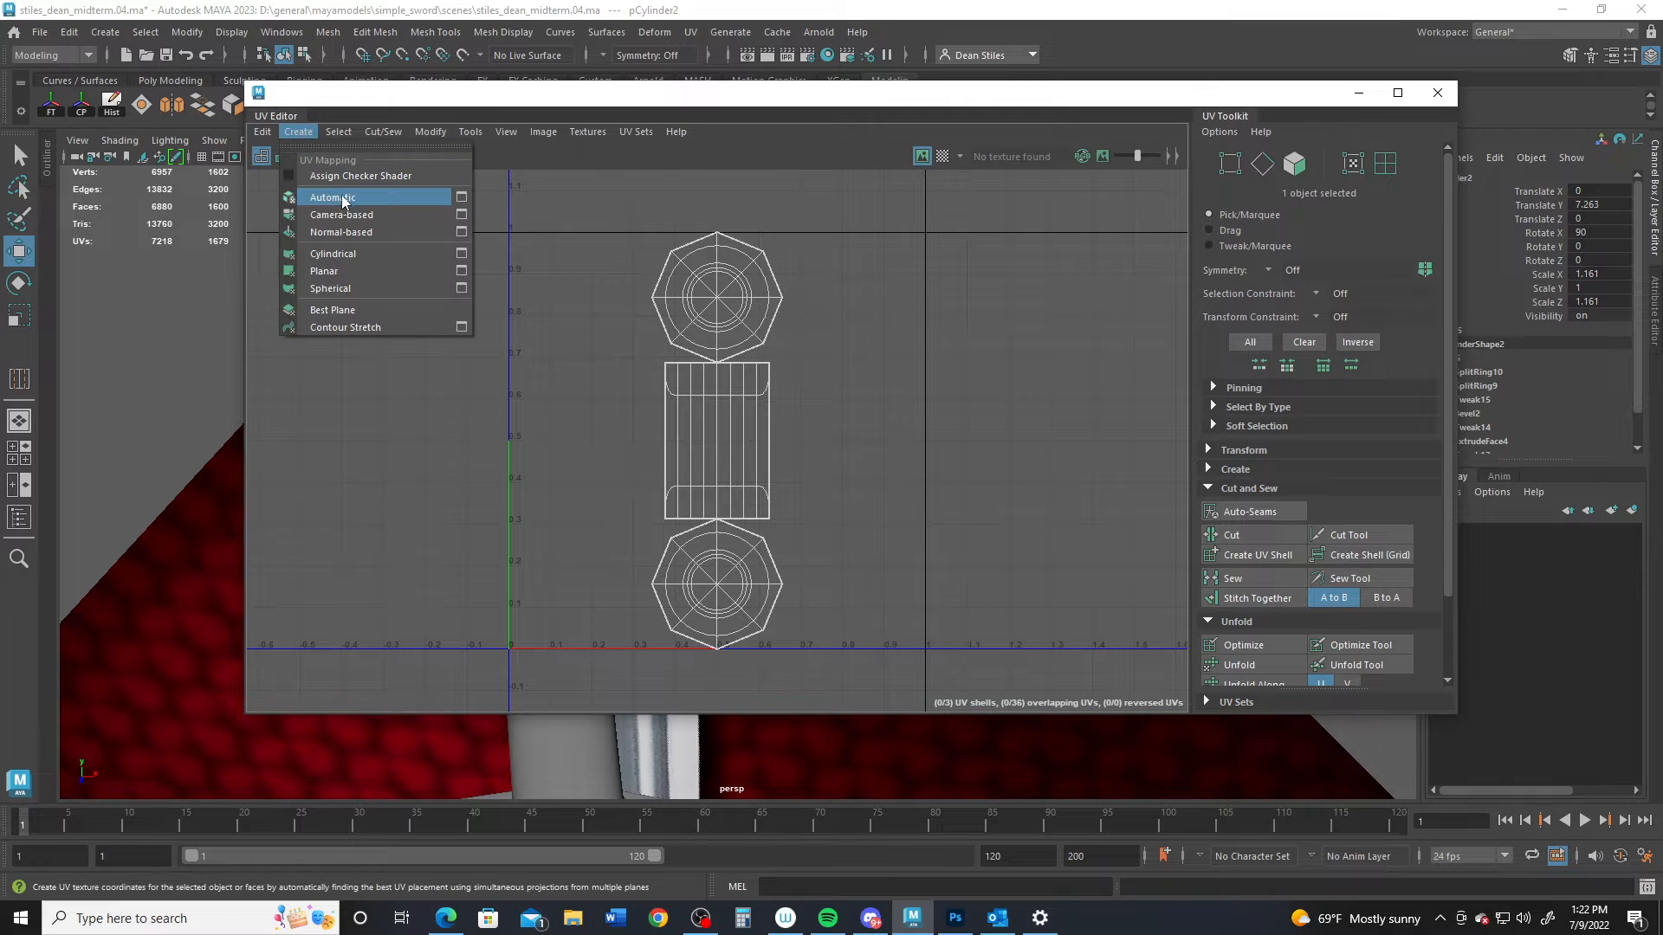
pyautogui.click(347, 216)
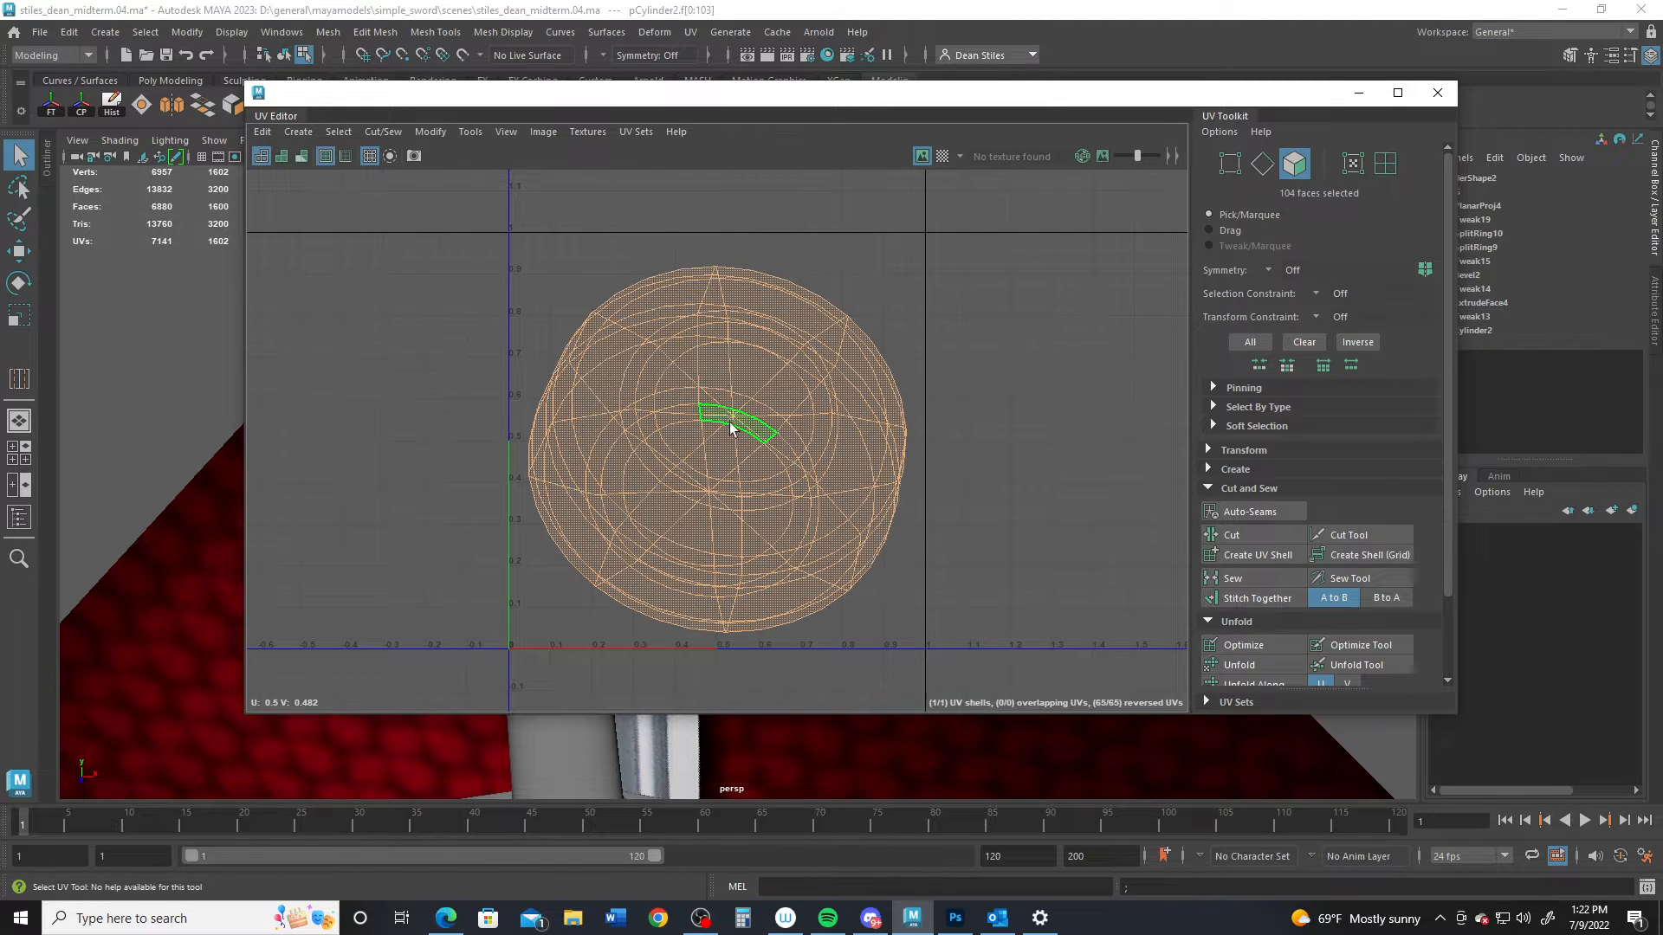
# Step: Select the edge loop around one rim of the pommel plus a loop crossing its faces and side
pyautogui.moveTo(743, 417); pyautogui.dragTo(761, 356, button='right')
pyautogui.doubleClick(789, 279)
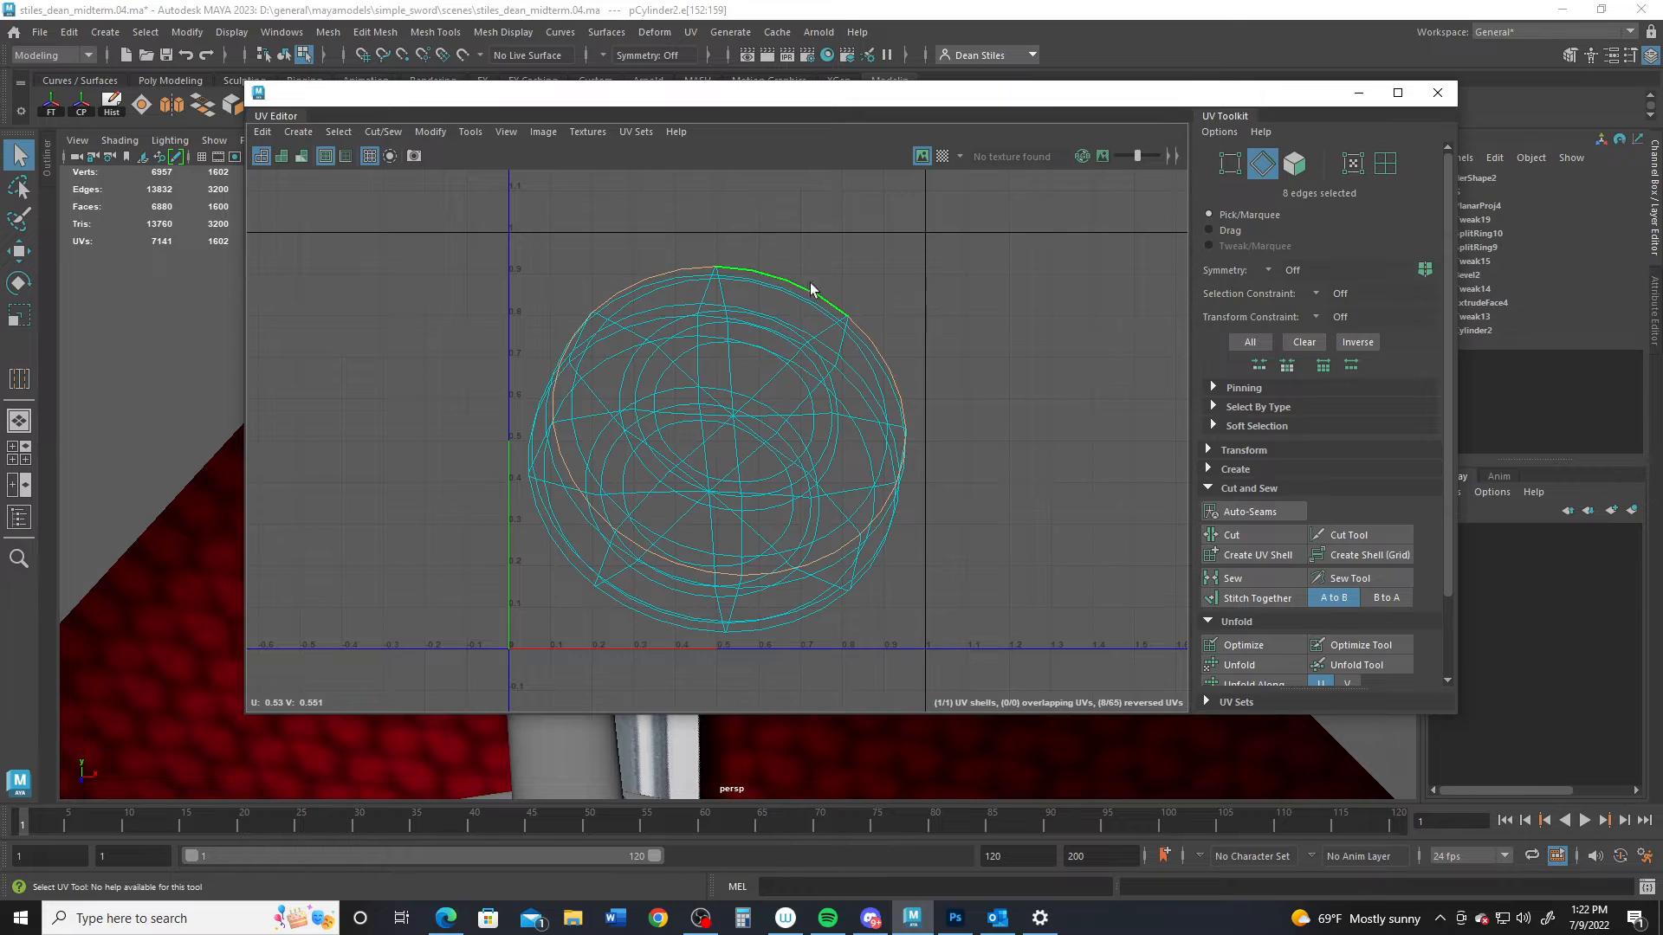
pyautogui.keyDown('shift'); pyautogui.doubleClick(706, 289); pyautogui.keyUp('shift')
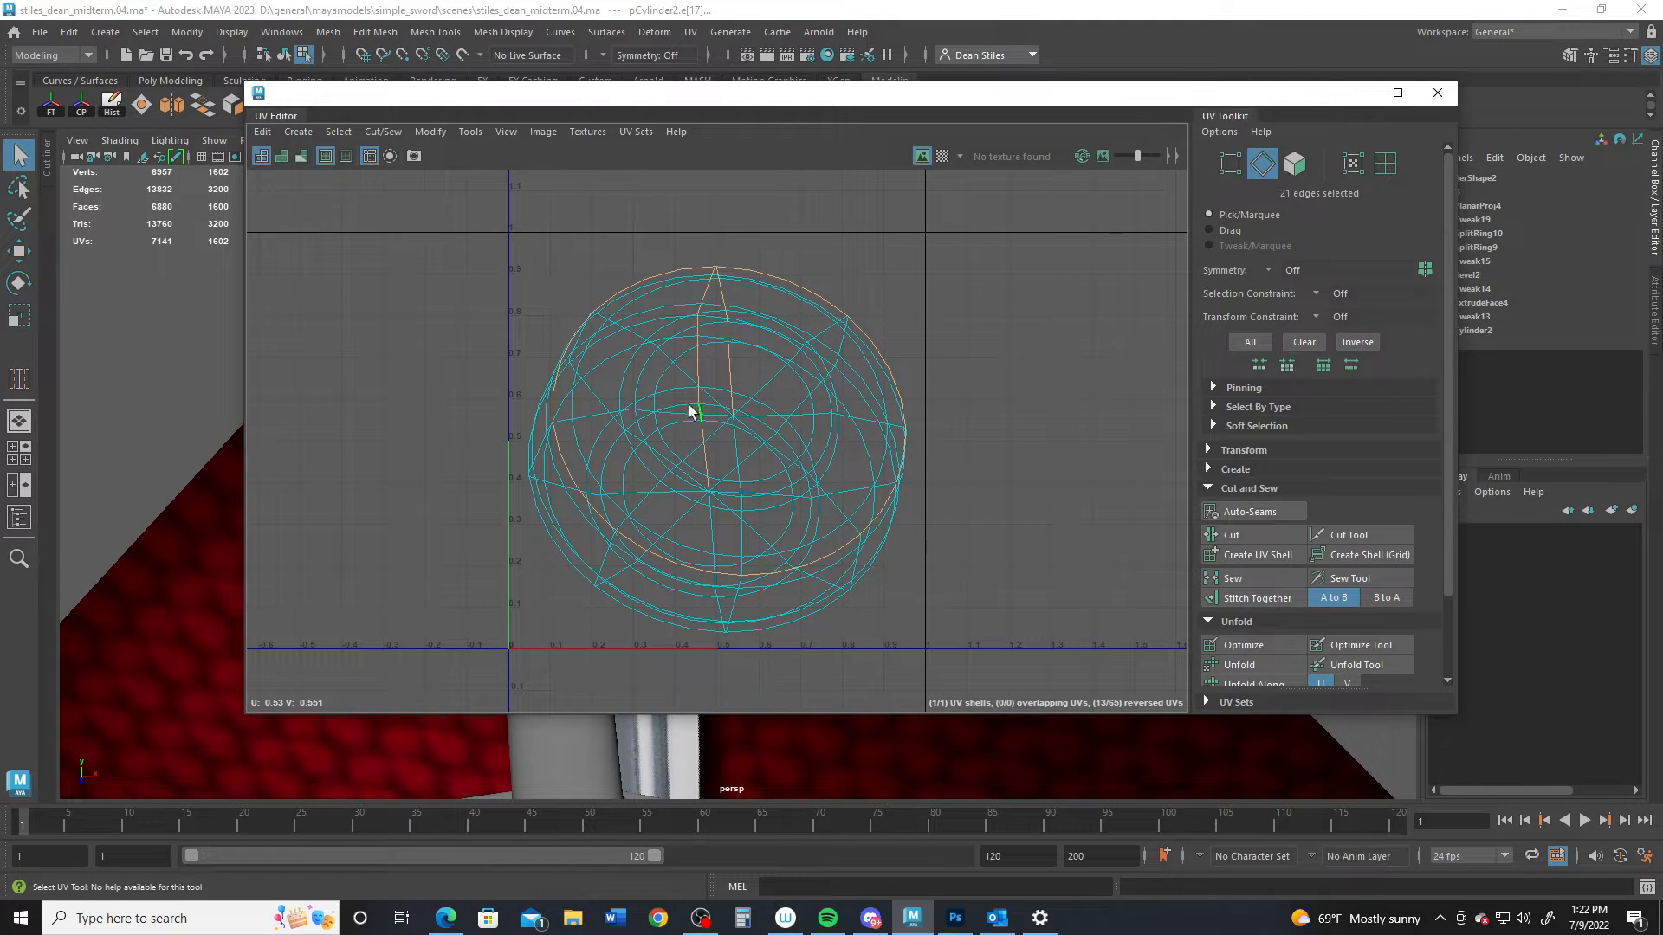
# Step: Deselect the crossing edges on the pommel's round faces, keeping those across the side, and add the opposite rim's edge loop
pyautogui.click(1358, 93)
pyautogui.keyDown('alt'); pyautogui.moveTo(523, 410); pyautogui.dragTo(606, 439, button='middle'); pyautogui.keyUp('alt')
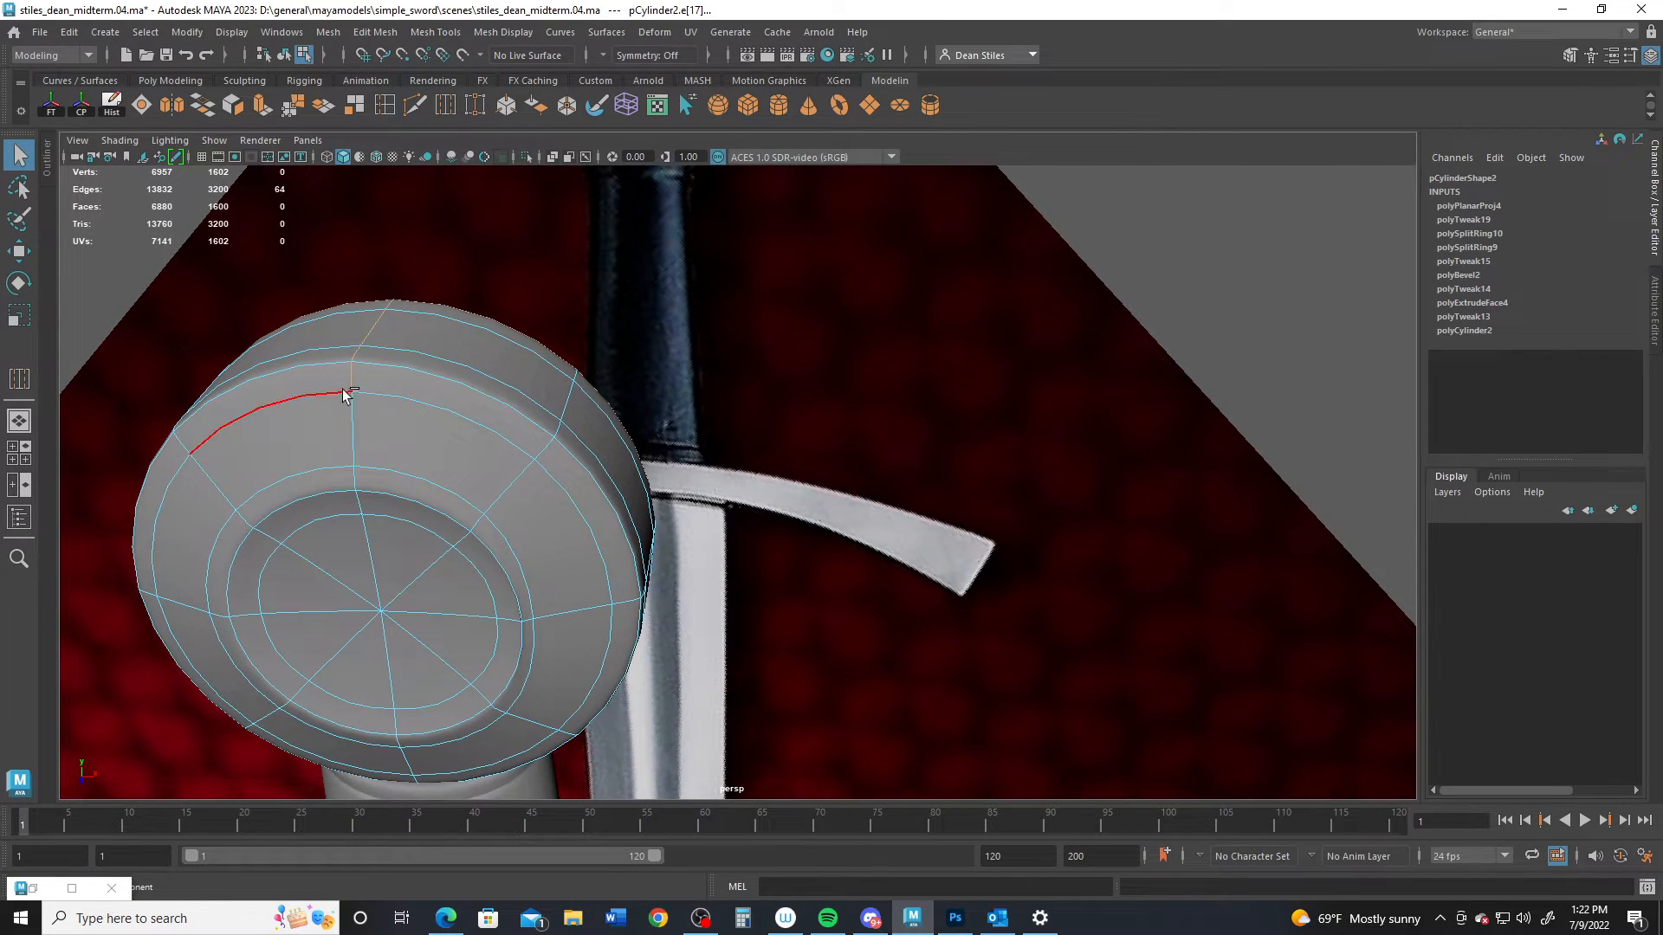
pyautogui.keyDown('ctrl'); pyautogui.click(350, 380); pyautogui.keyUp('ctrl')
pyautogui.keyDown('alt'); pyautogui.moveTo(494, 398); pyautogui.dragTo(575, 564); pyautogui.keyUp('alt')
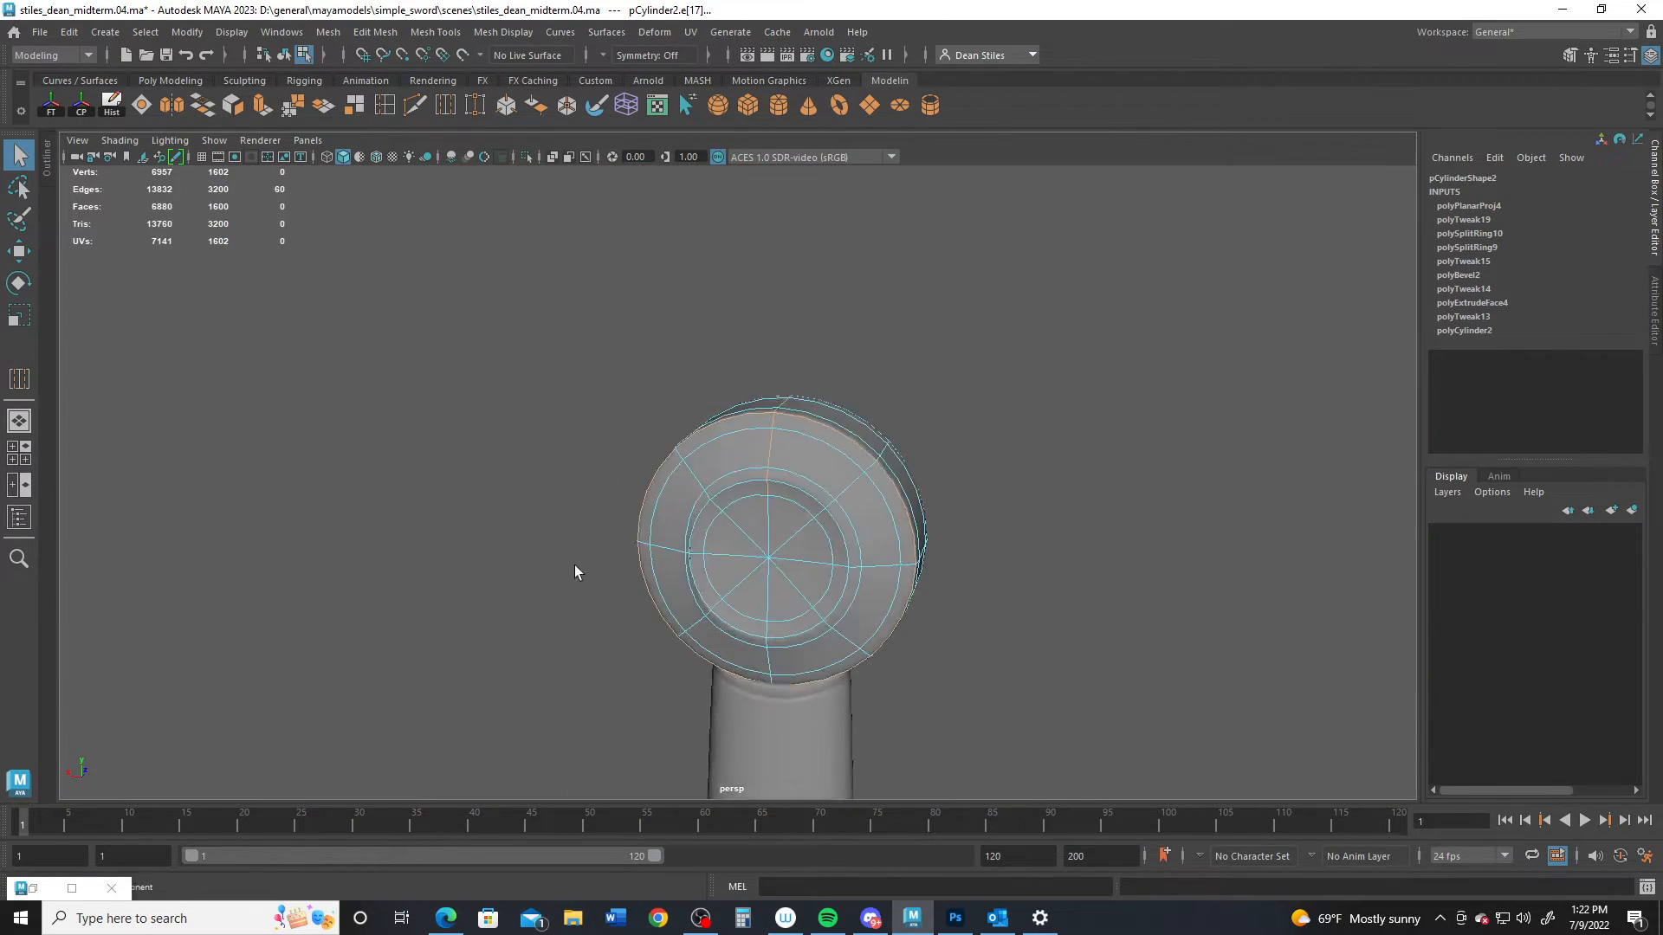
pyautogui.keyDown('alt'); pyautogui.moveTo(574, 565); pyautogui.dragTo(821, 441, button='right'); pyautogui.keyUp('alt')
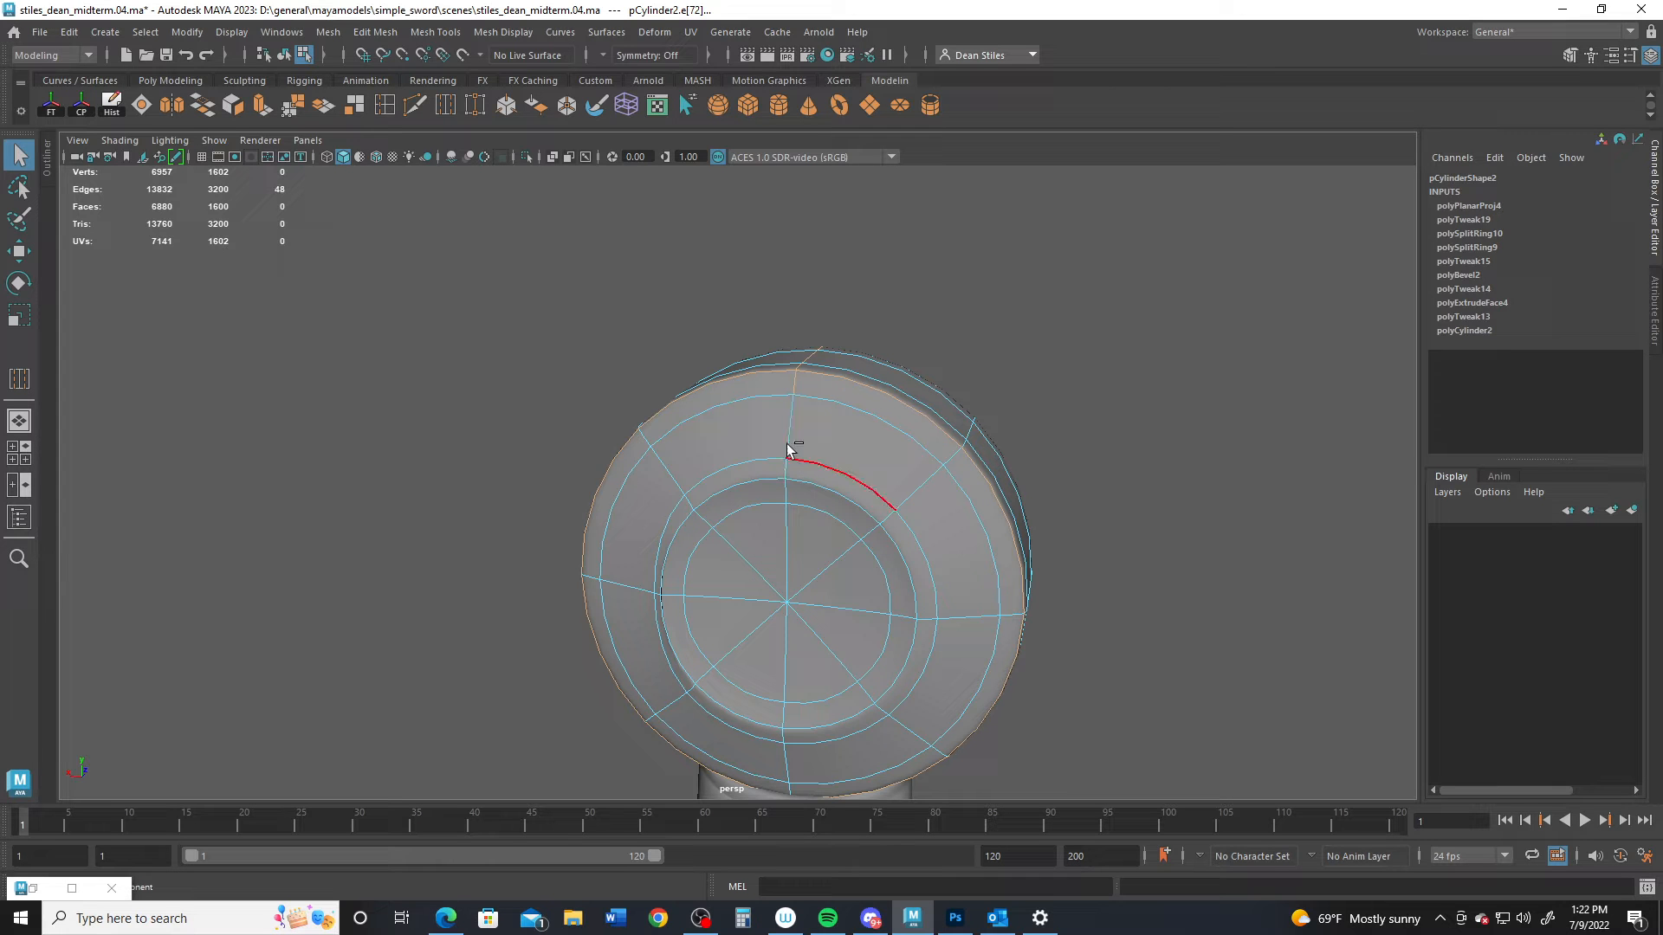
pyautogui.keyDown('alt'); pyautogui.moveTo(901, 501); pyautogui.dragTo(817, 503); pyautogui.keyUp('alt')
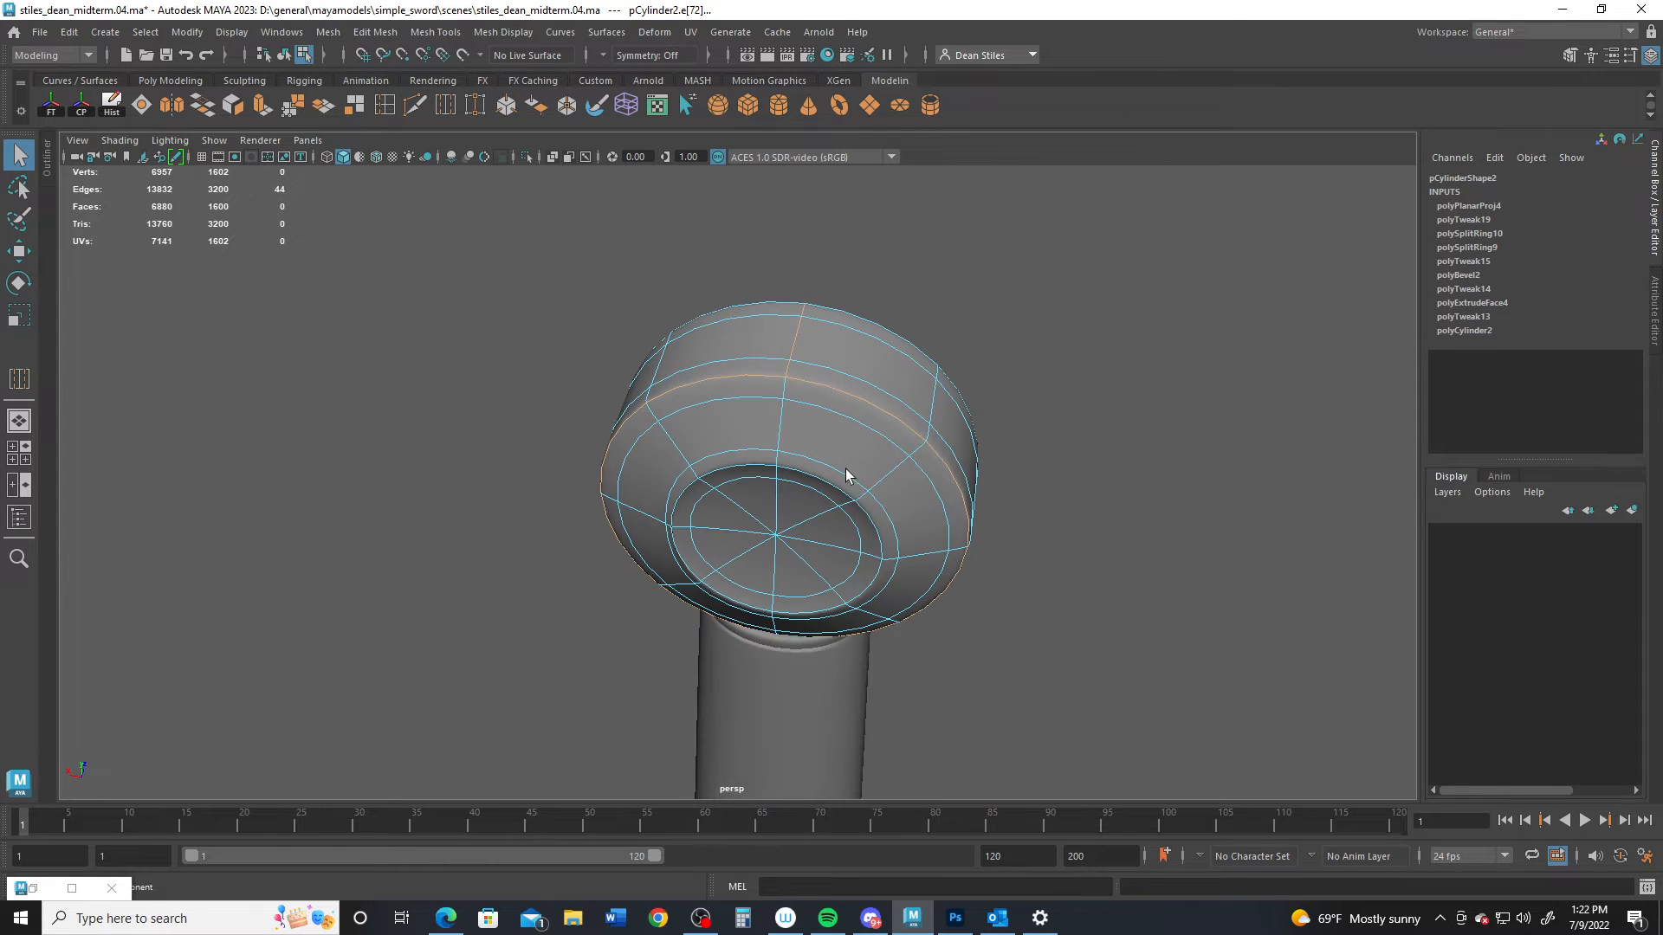
pyautogui.keyDown('alt'); pyautogui.moveTo(751, 550); pyautogui.dragTo(740, 486); pyautogui.keyUp('alt')
pyautogui.keyDown('alt'); pyautogui.moveTo(690, 359); pyautogui.dragTo(767, 574); pyautogui.keyUp('alt')
# Step: Cut the pommel's UVs along both selected rim loops and the seam across its side
pyautogui.click(36, 892)
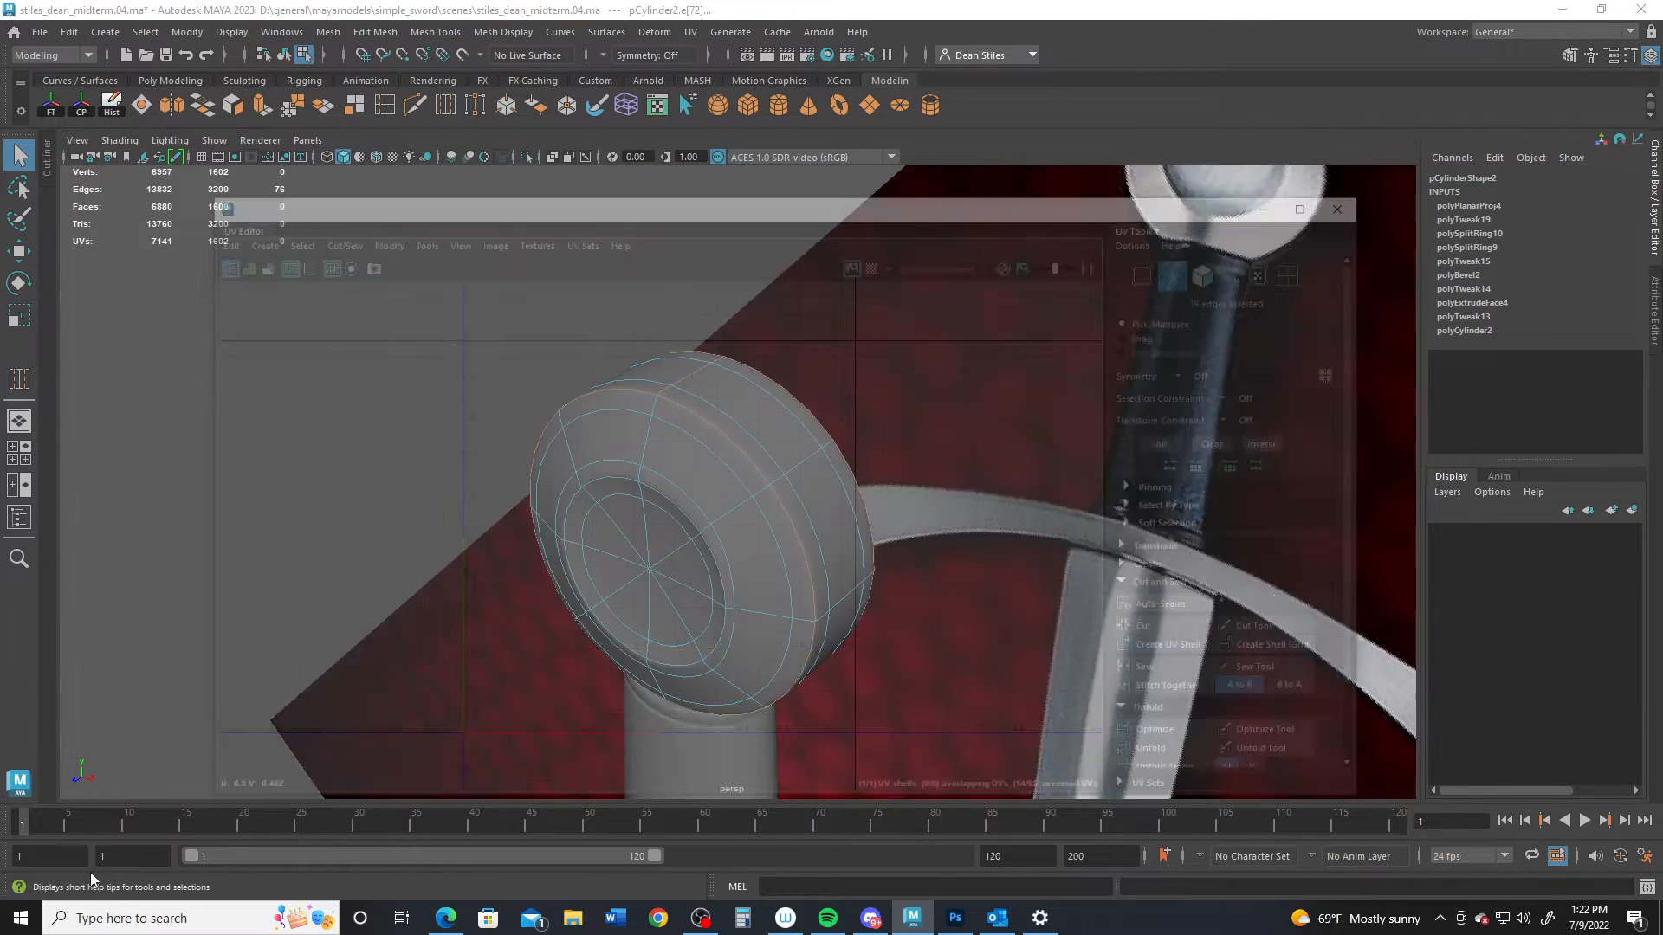
pyautogui.click(1247, 534)
pyautogui.press('w')
# Step: Select all of the pommel's UV shells and unfold them
pyautogui.moveTo(742, 416); pyautogui.dragTo(580, 258, button='right')
pyautogui.moveTo(545, 218); pyautogui.dragTo(1026, 620)
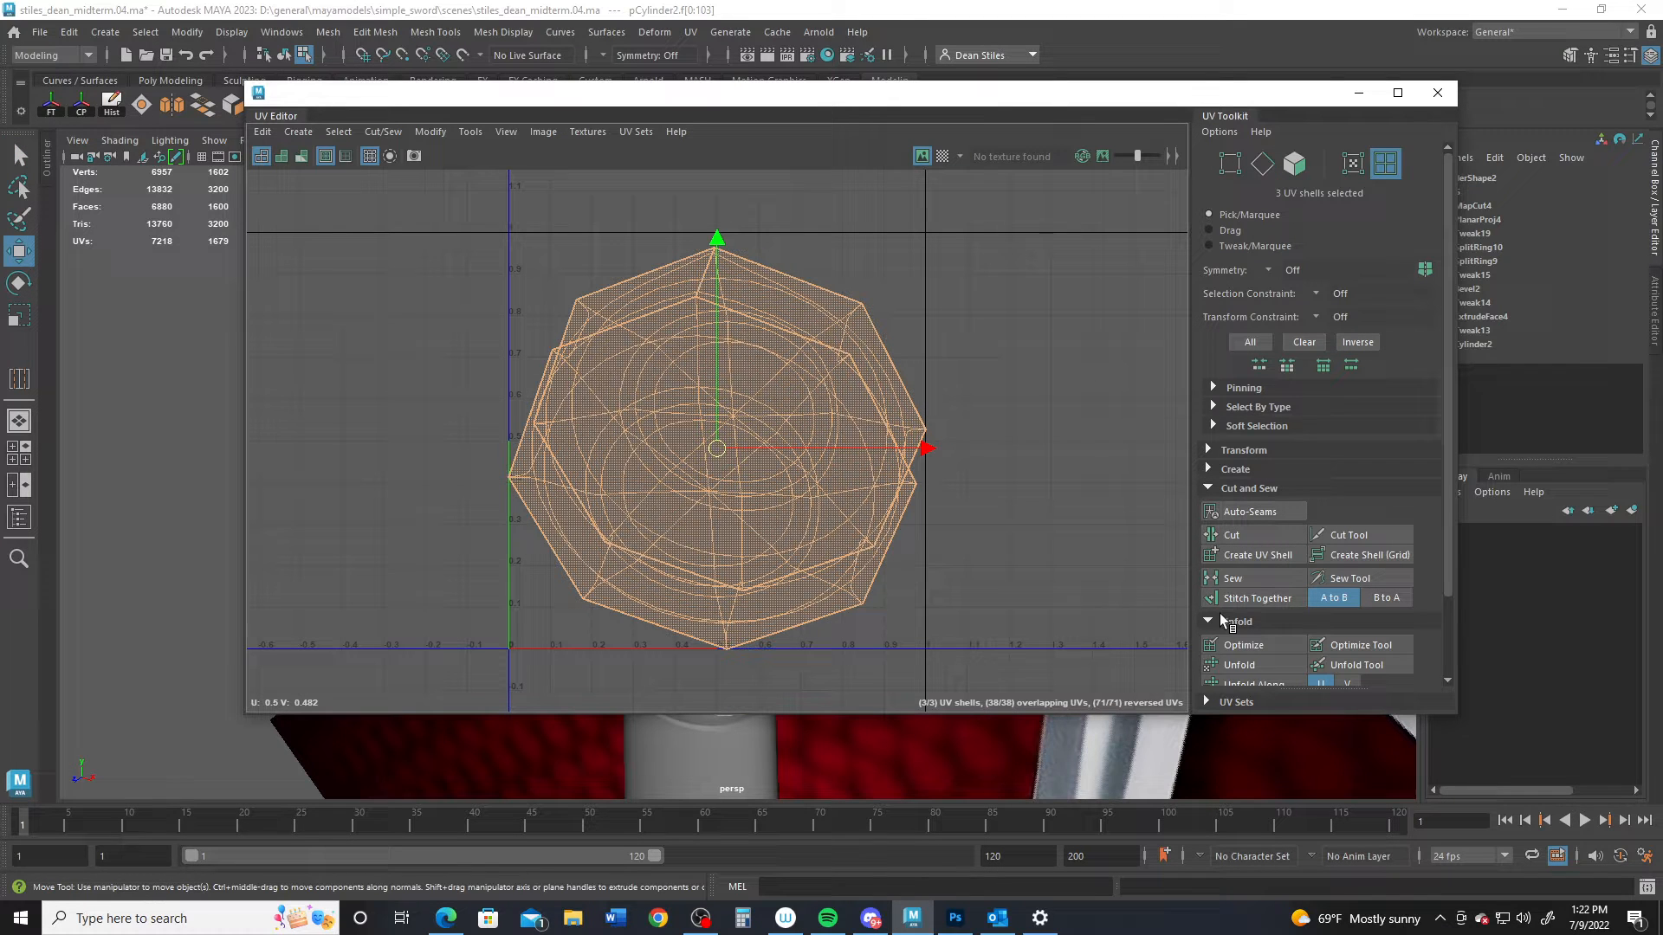
pyautogui.click(1237, 664)
# Step: Stitch the pommel's side strip to one round face's UV shell along a shared rim edge
pyautogui.moveTo(785, 289); pyautogui.dragTo(785, 245, button='right')
pyautogui.click(807, 258)
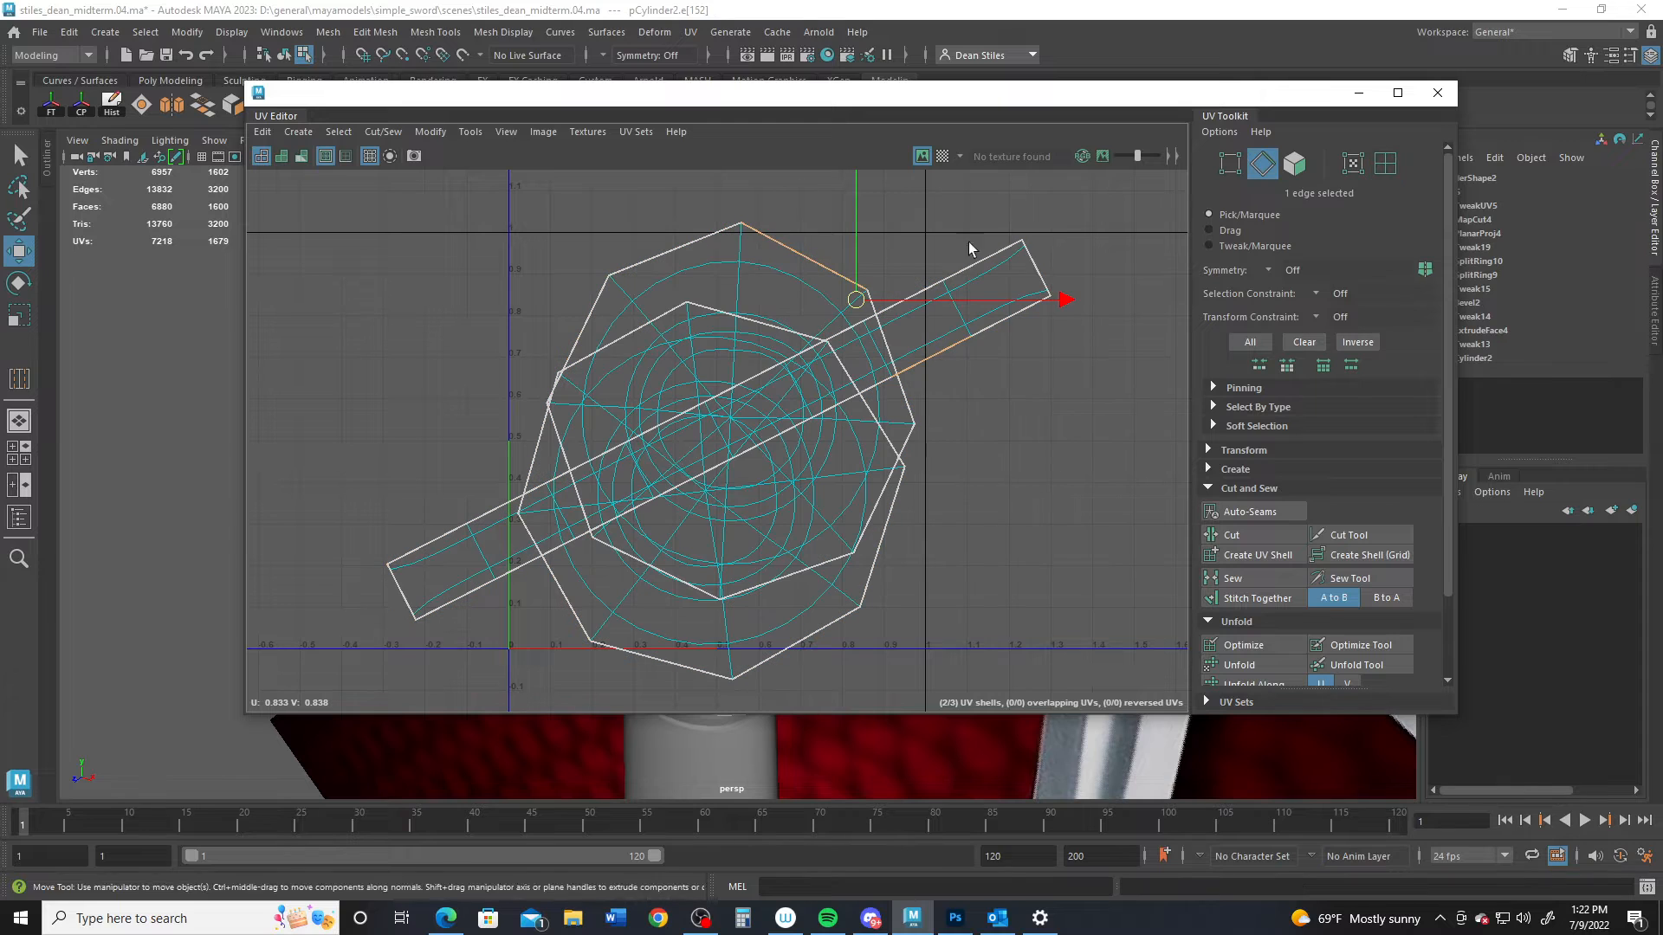
pyautogui.click(1256, 598)
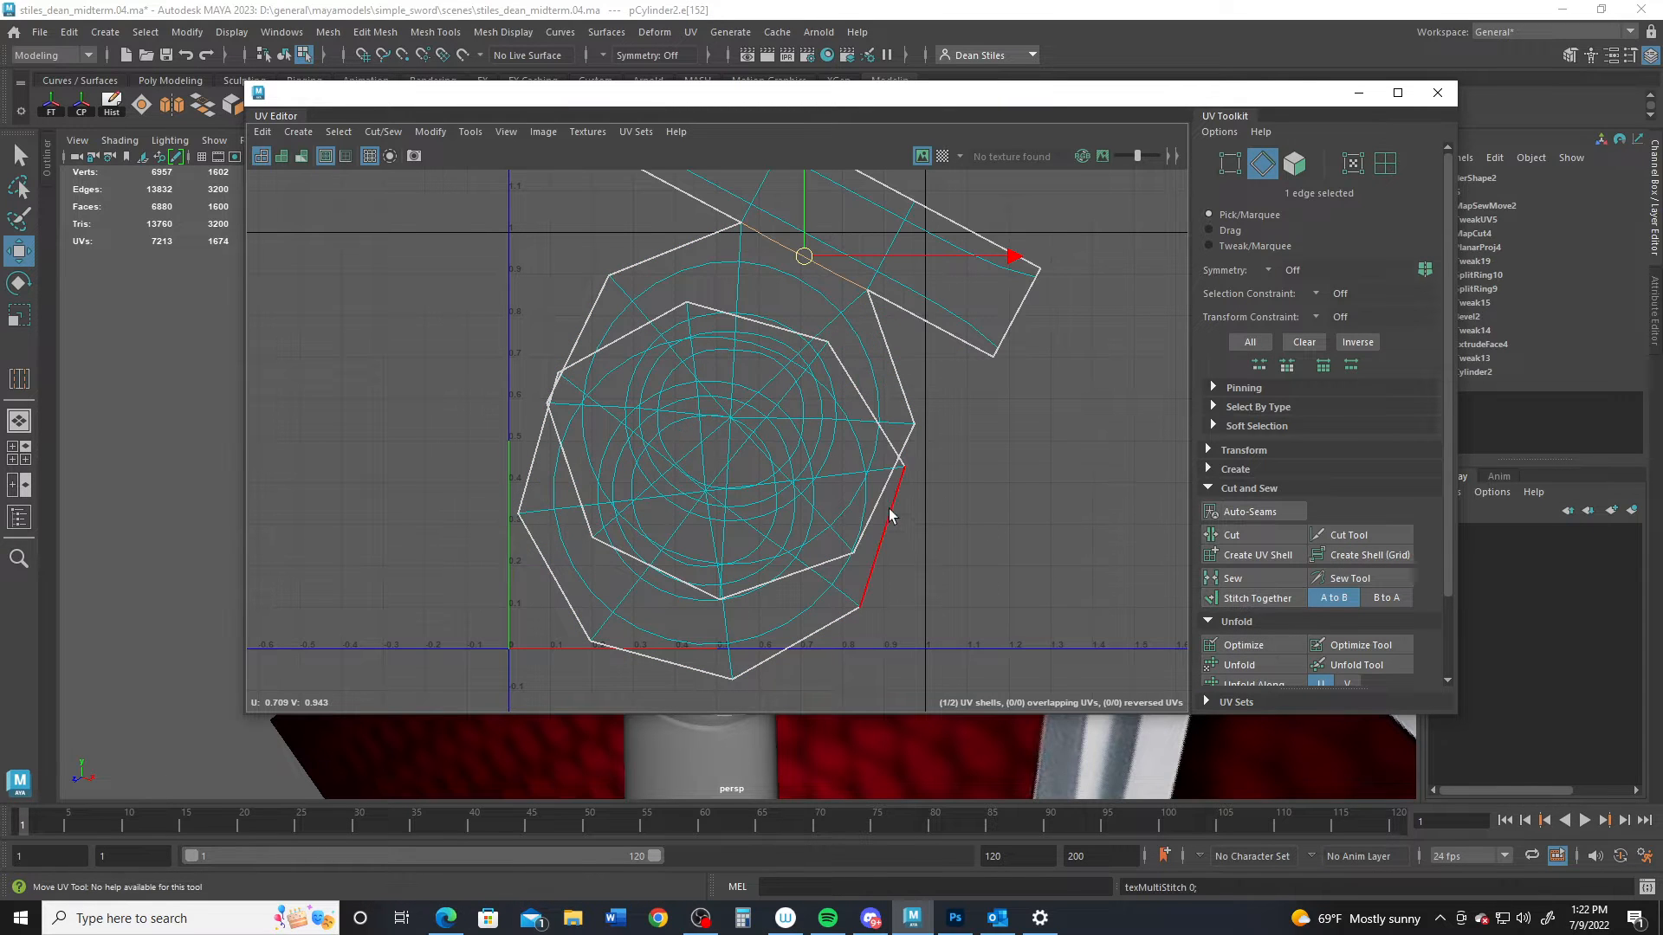
# Step: Stitch the pommel's other round face to the side strip along a rim edge and switch to UV shell selection
pyautogui.click(887, 535)
pyautogui.scroll(-5, 887, 536)
pyautogui.scroll(2, 856, 512)
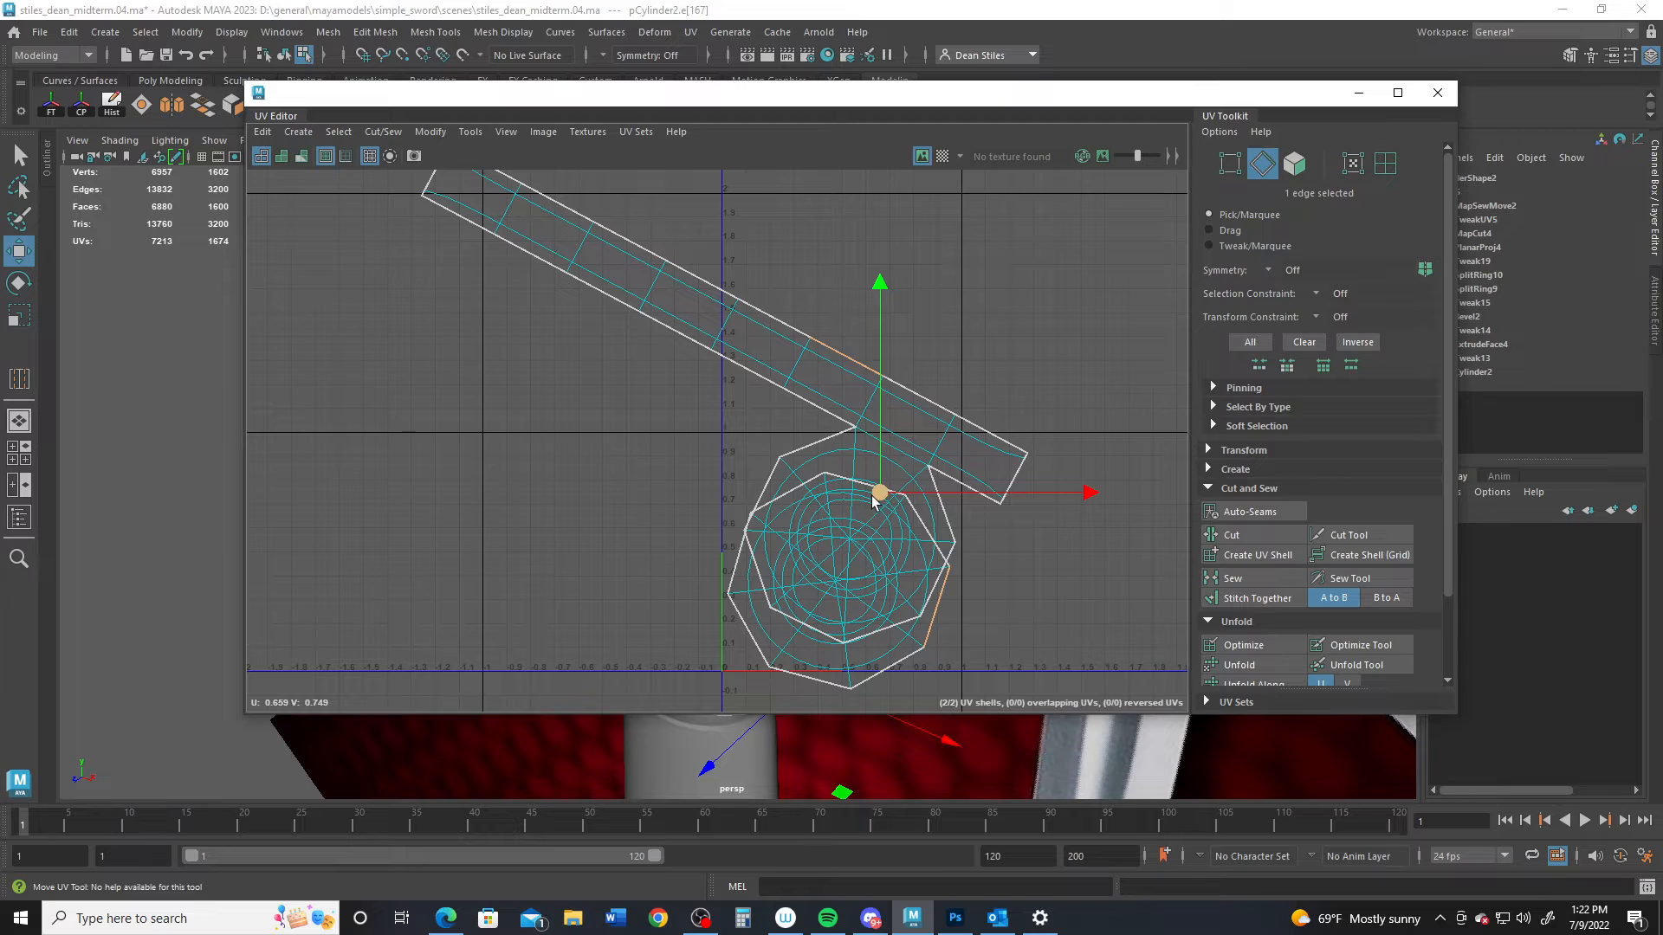
pyautogui.moveTo(784, 97); pyautogui.dragTo(1446, 138)
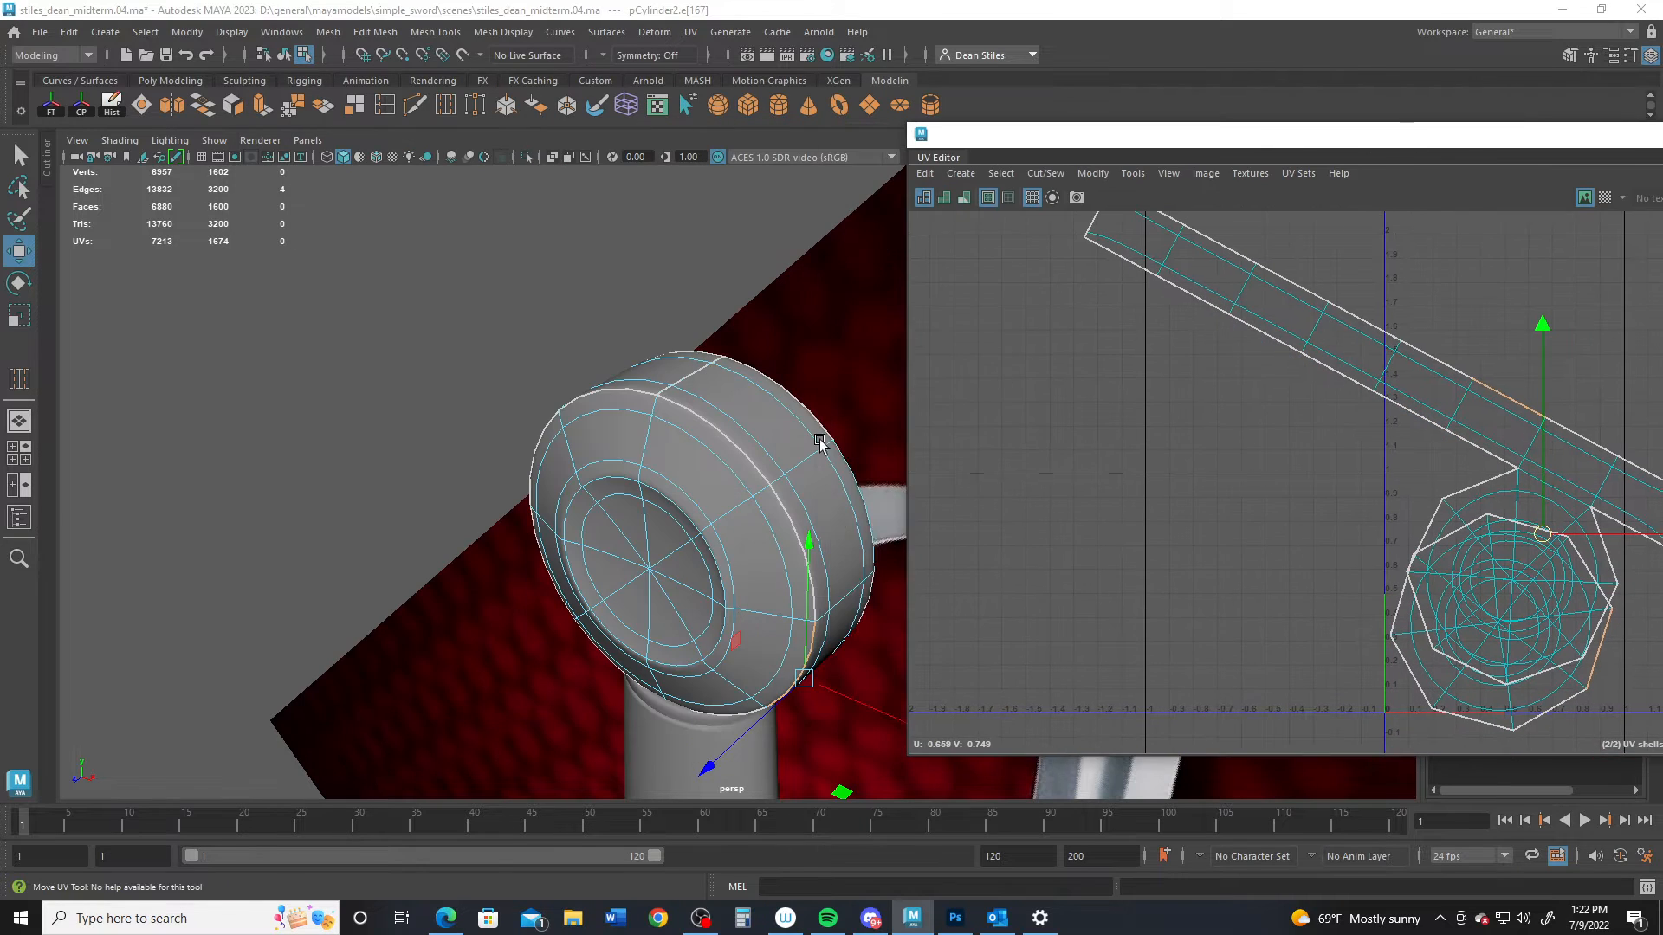
pyautogui.keyDown('alt'); pyautogui.moveTo(820, 444); pyautogui.dragTo(474, 416); pyautogui.keyUp('alt')
pyautogui.moveTo(614, 609)
pyautogui.keyDown('alt'); pyautogui.mouseDown()
pyautogui.moveTo(682, 551)
pyautogui.moveTo(637, 613)
pyautogui.mouseUp(); pyautogui.keyUp('alt')
pyautogui.moveTo(1184, 143); pyautogui.dragTo(524, 137)
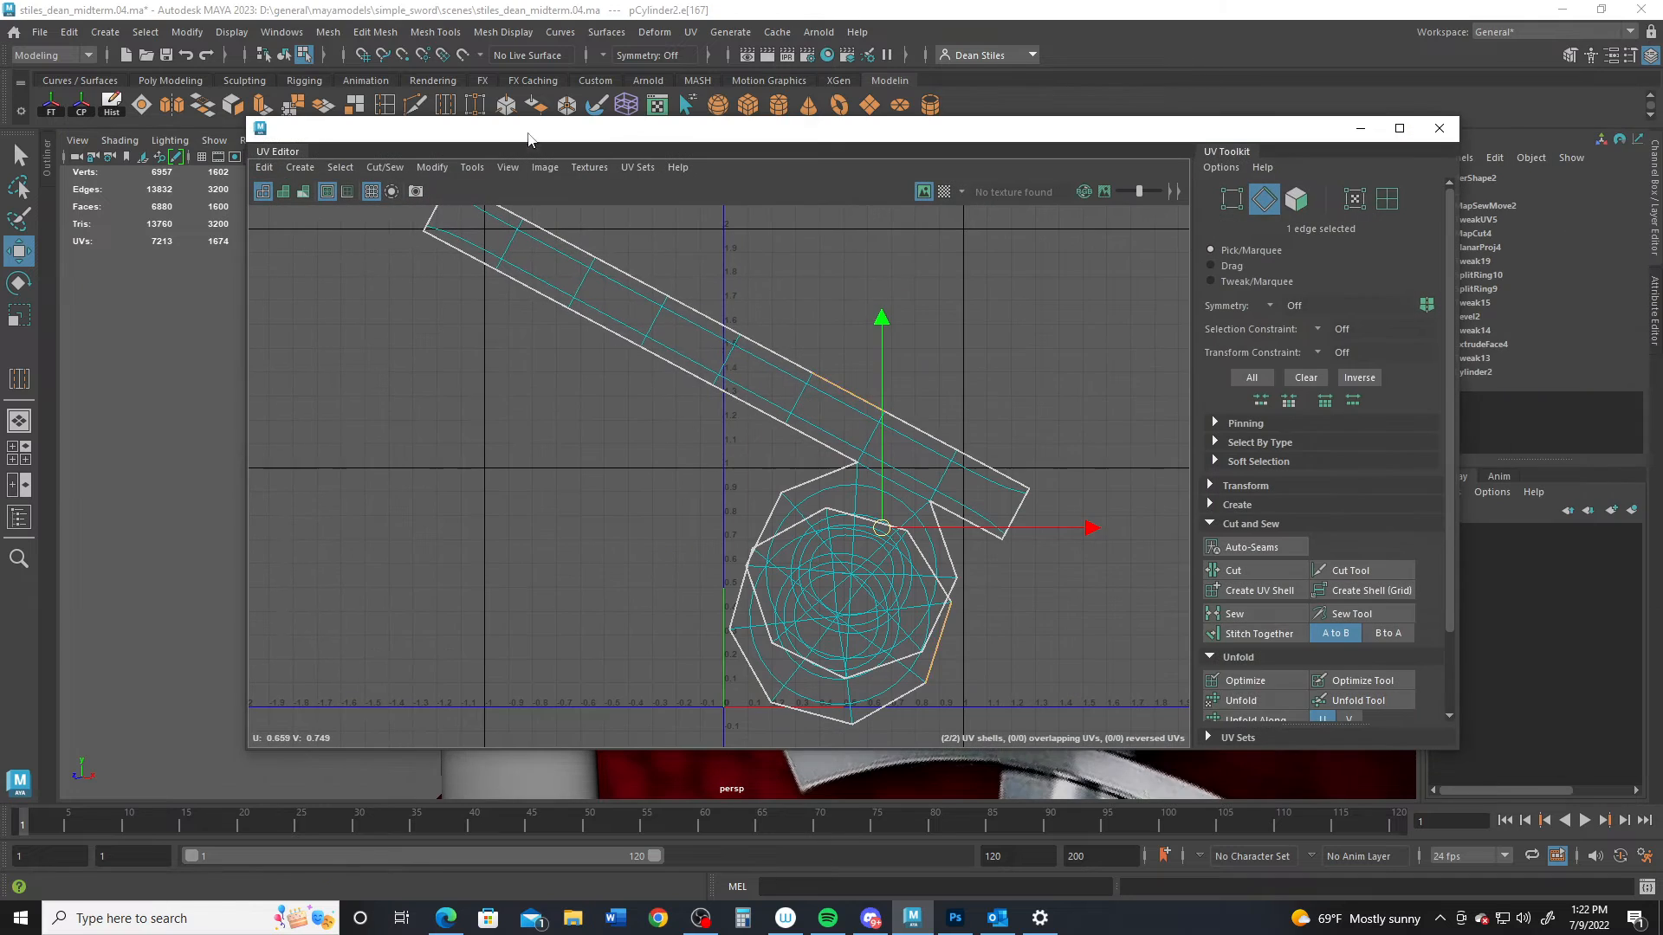
pyautogui.click(1259, 633)
pyautogui.moveTo(815, 515); pyautogui.dragTo(897, 427, button='right')
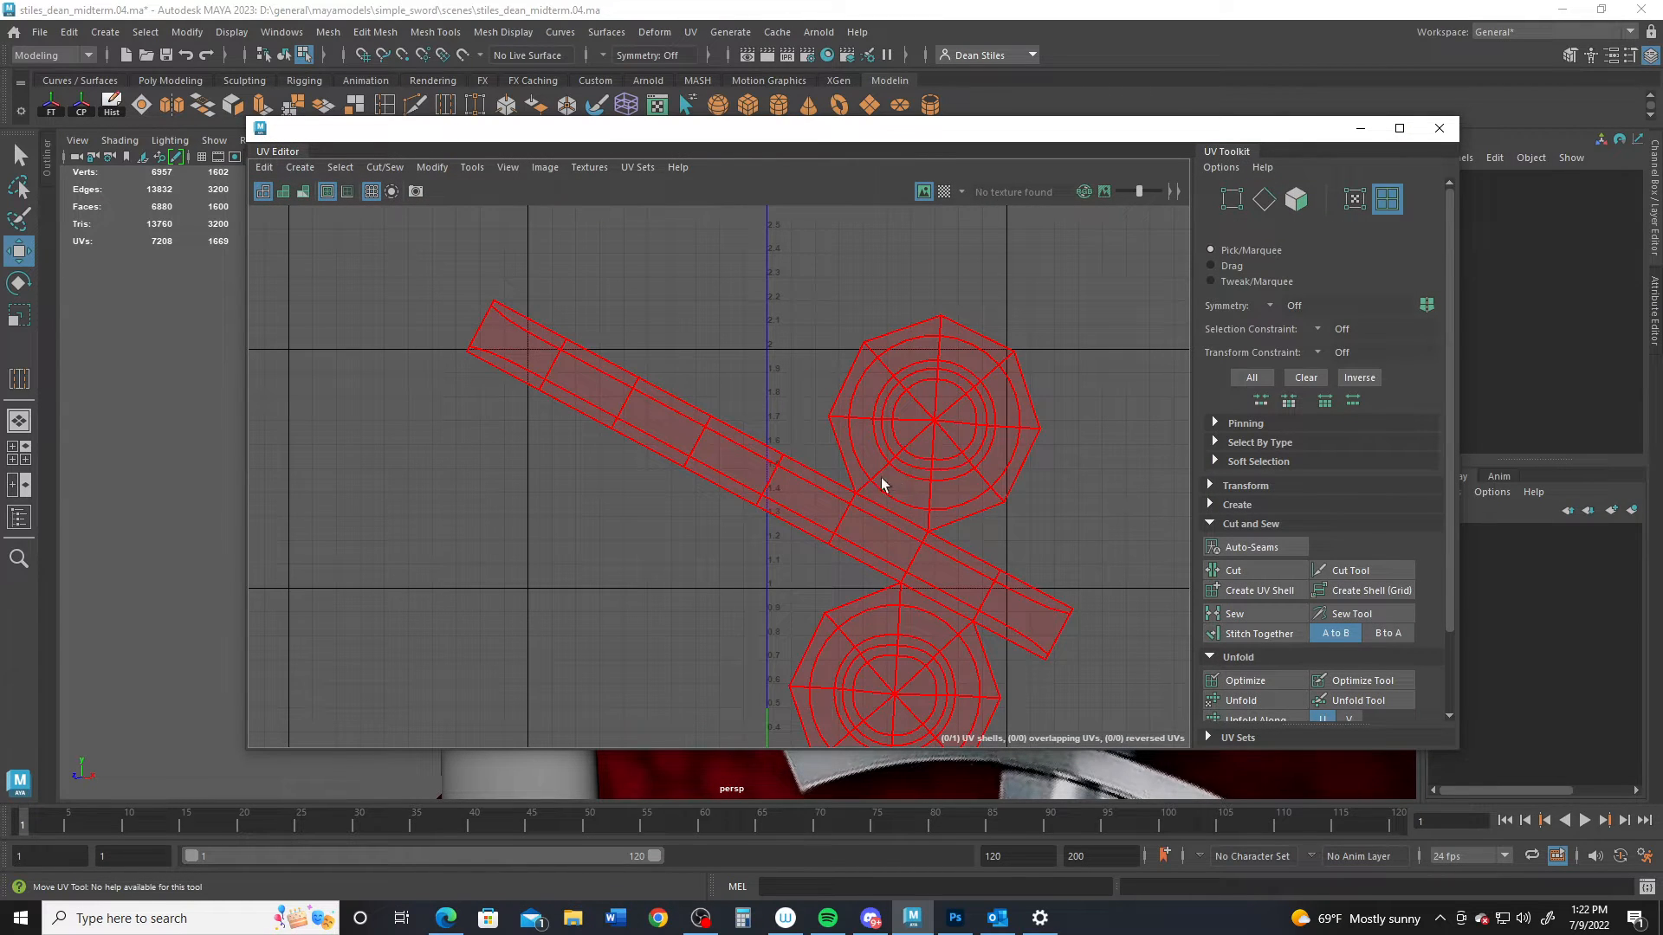
# Step: Turn on the checker map display for the pommel's UVs
pyautogui.moveTo(682, 137); pyautogui.dragTo(1050, 154)
pyautogui.keyDown('alt'); pyautogui.moveTo(522, 582); pyautogui.dragTo(364, 516, button='right'); pyautogui.keyUp('alt')
pyautogui.keyDown('alt'); pyautogui.moveTo(438, 771); pyautogui.dragTo(249, 450, button='middle'); pyautogui.keyUp('alt')
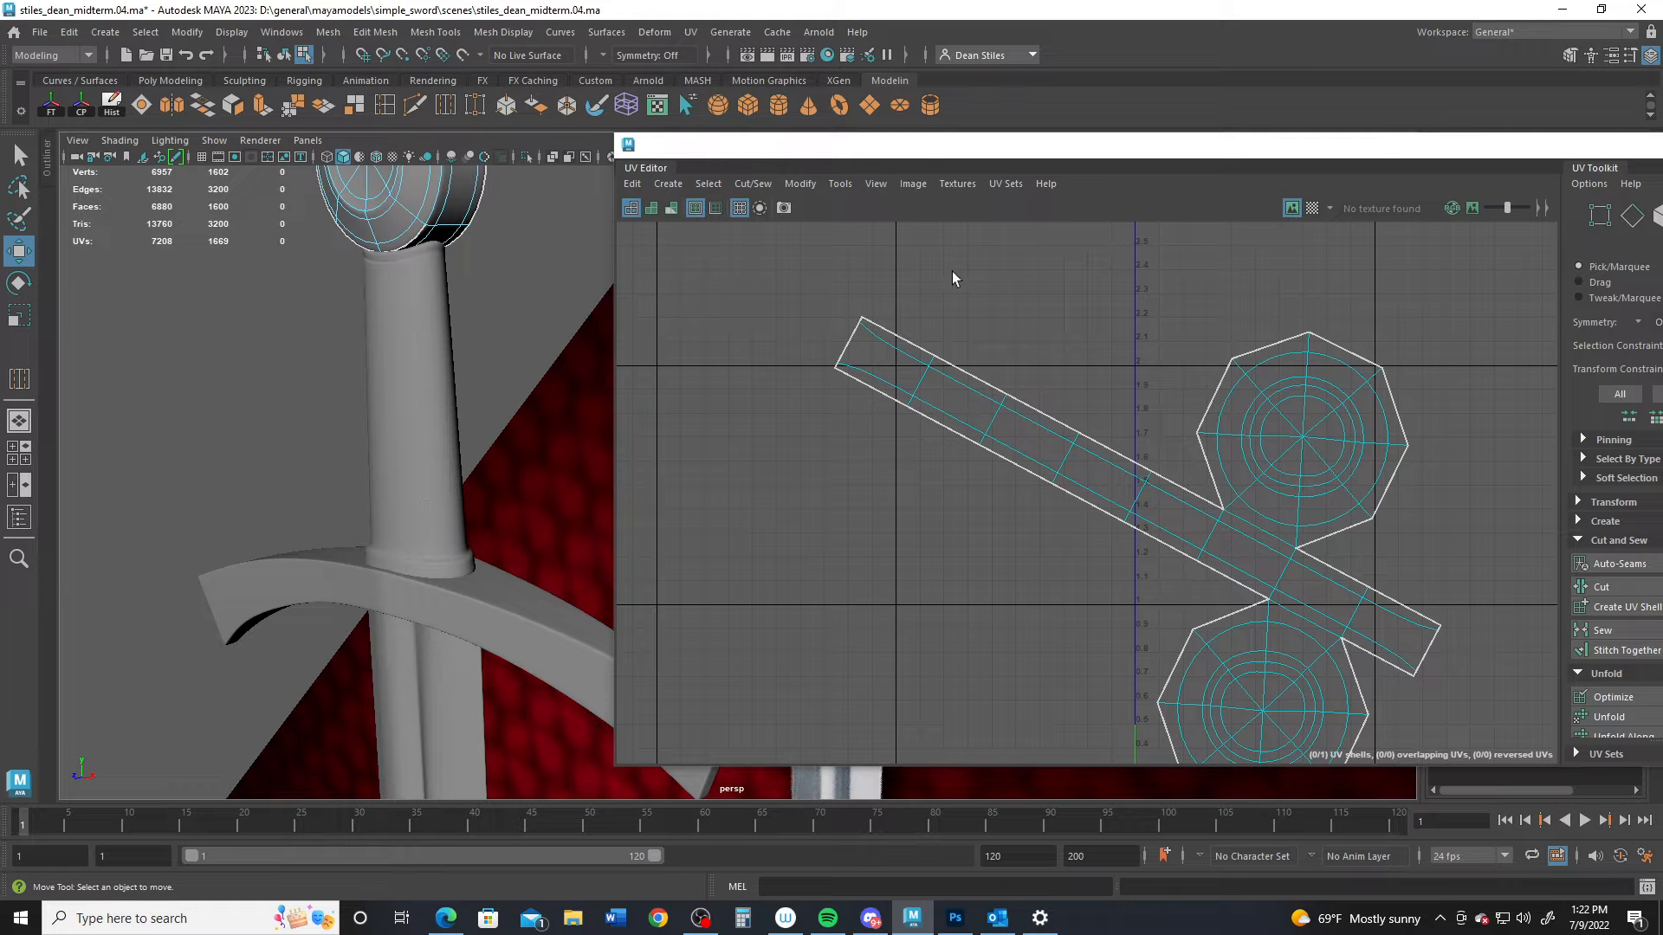
pyautogui.click(926, 152)
pyautogui.scroll(4, 768, 341)
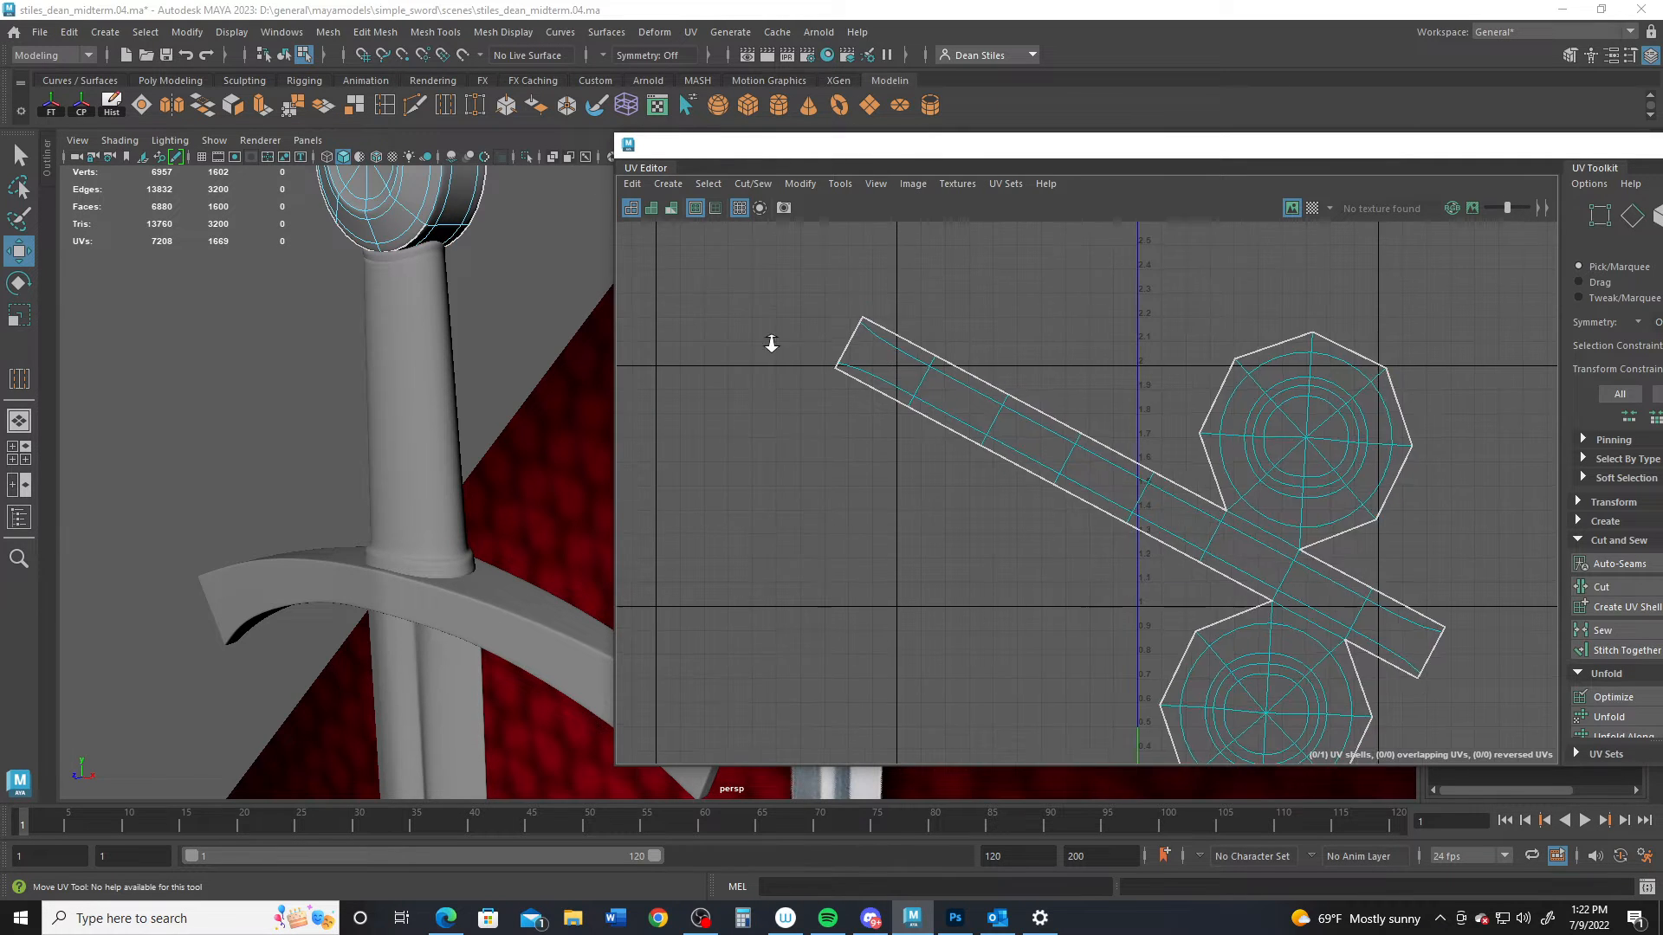
pyautogui.scroll(3, 825, 338)
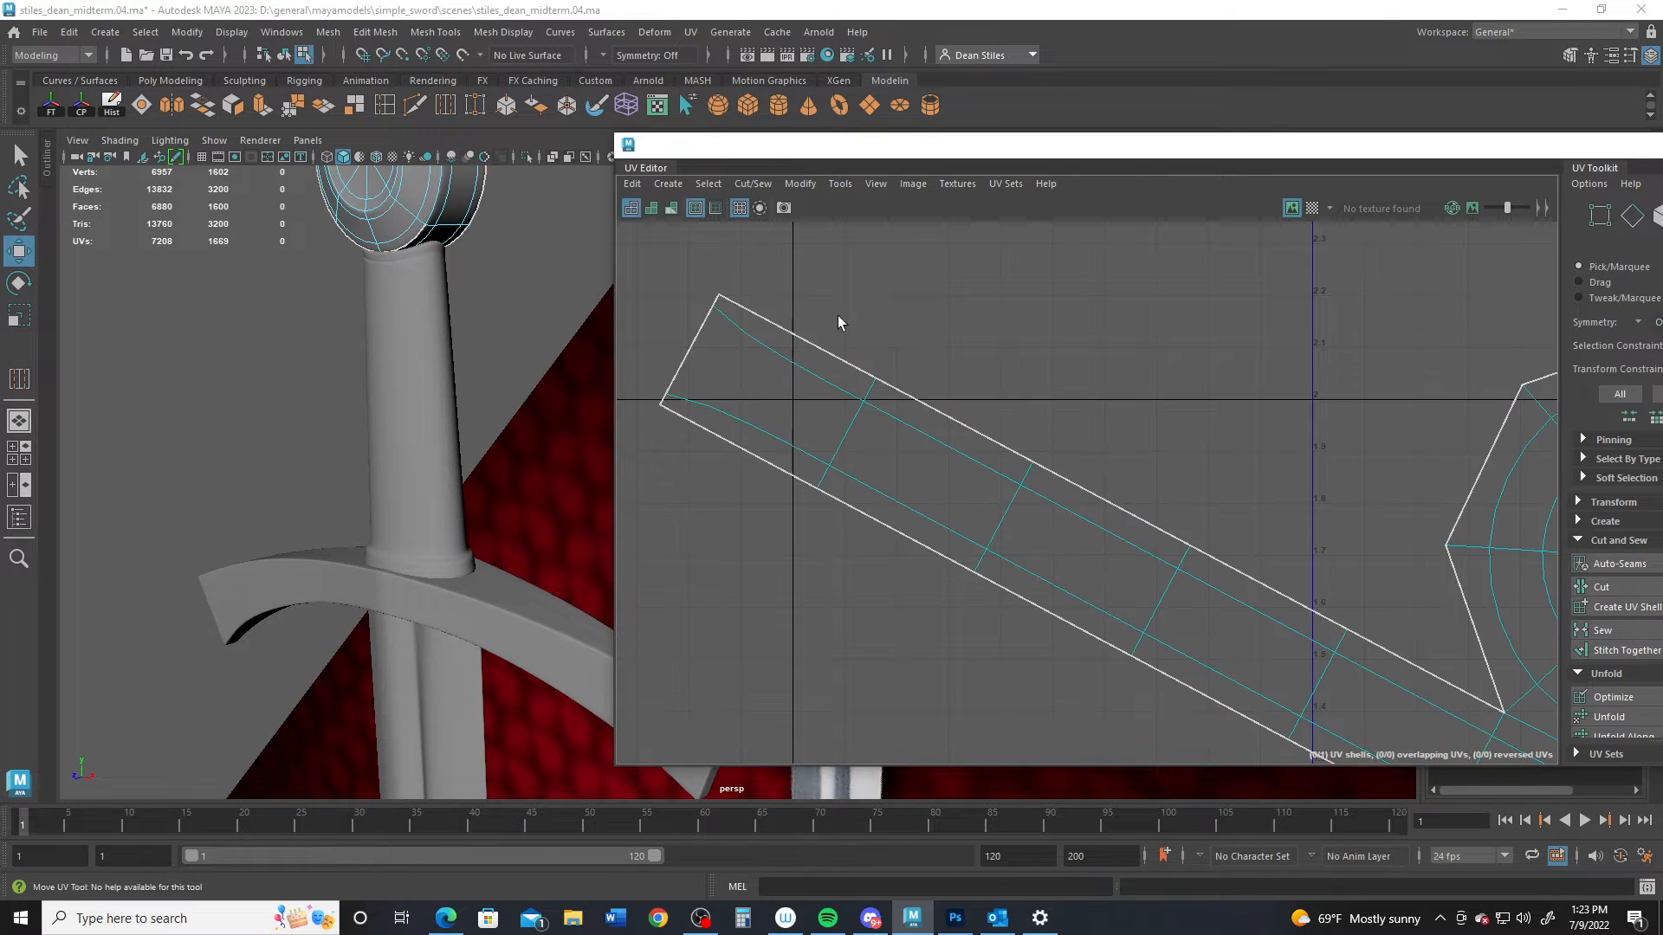
pyautogui.click(1312, 209)
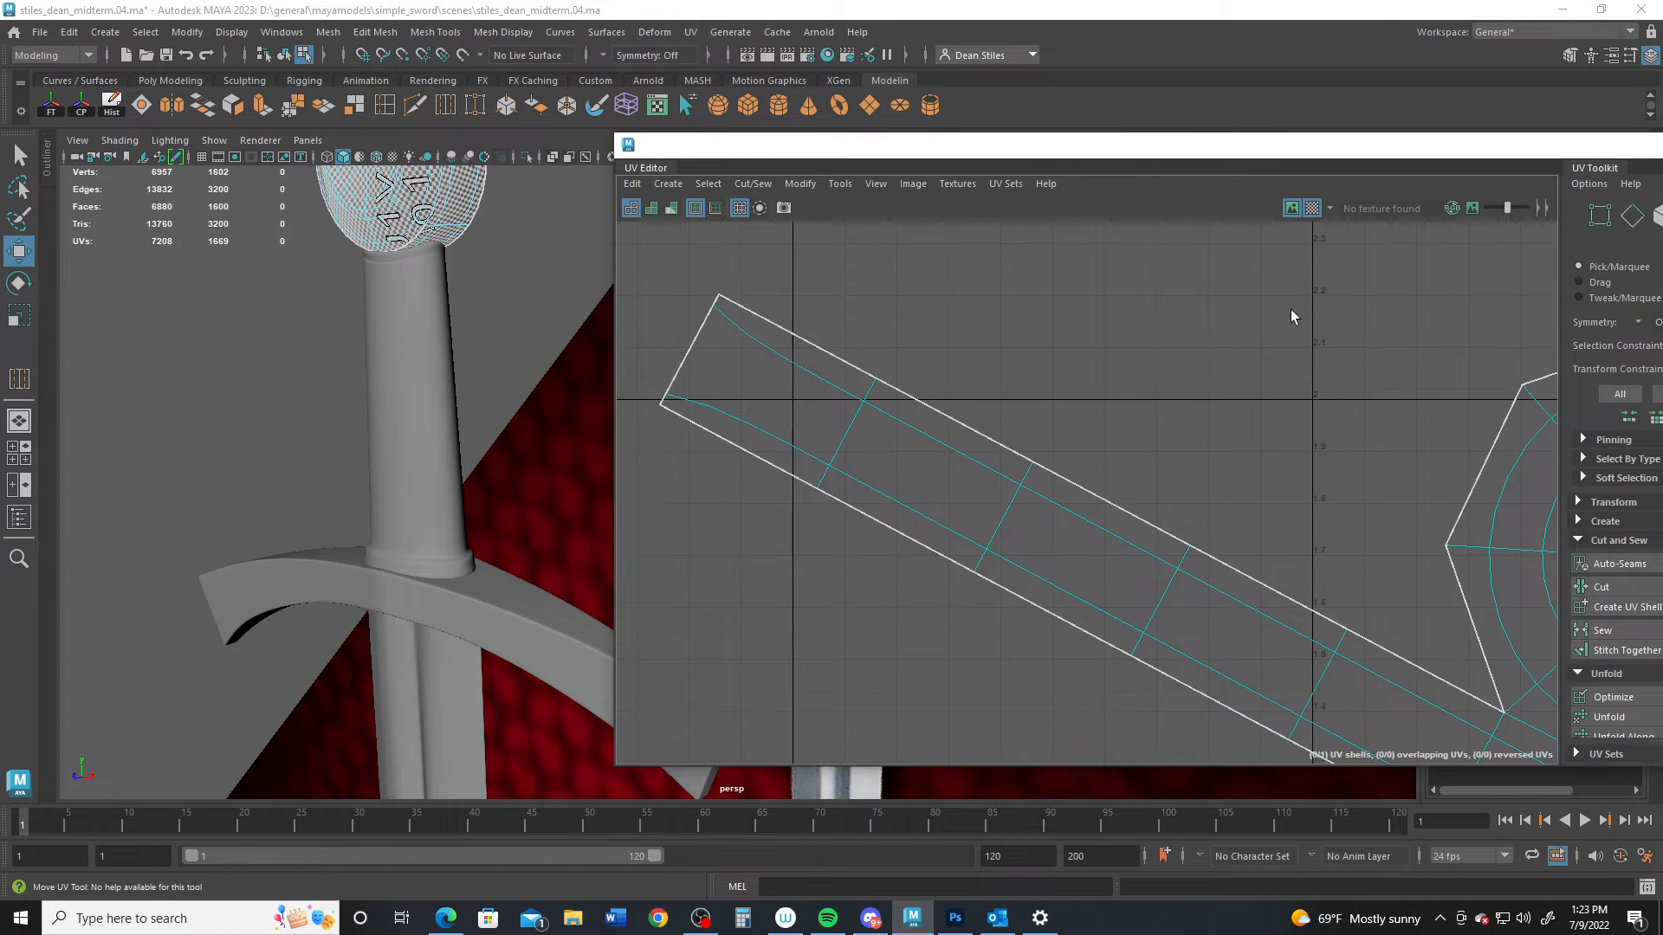
# Step: Select all four sword parts and examine the checker pattern along the grip's seam
pyautogui.click(443, 456)
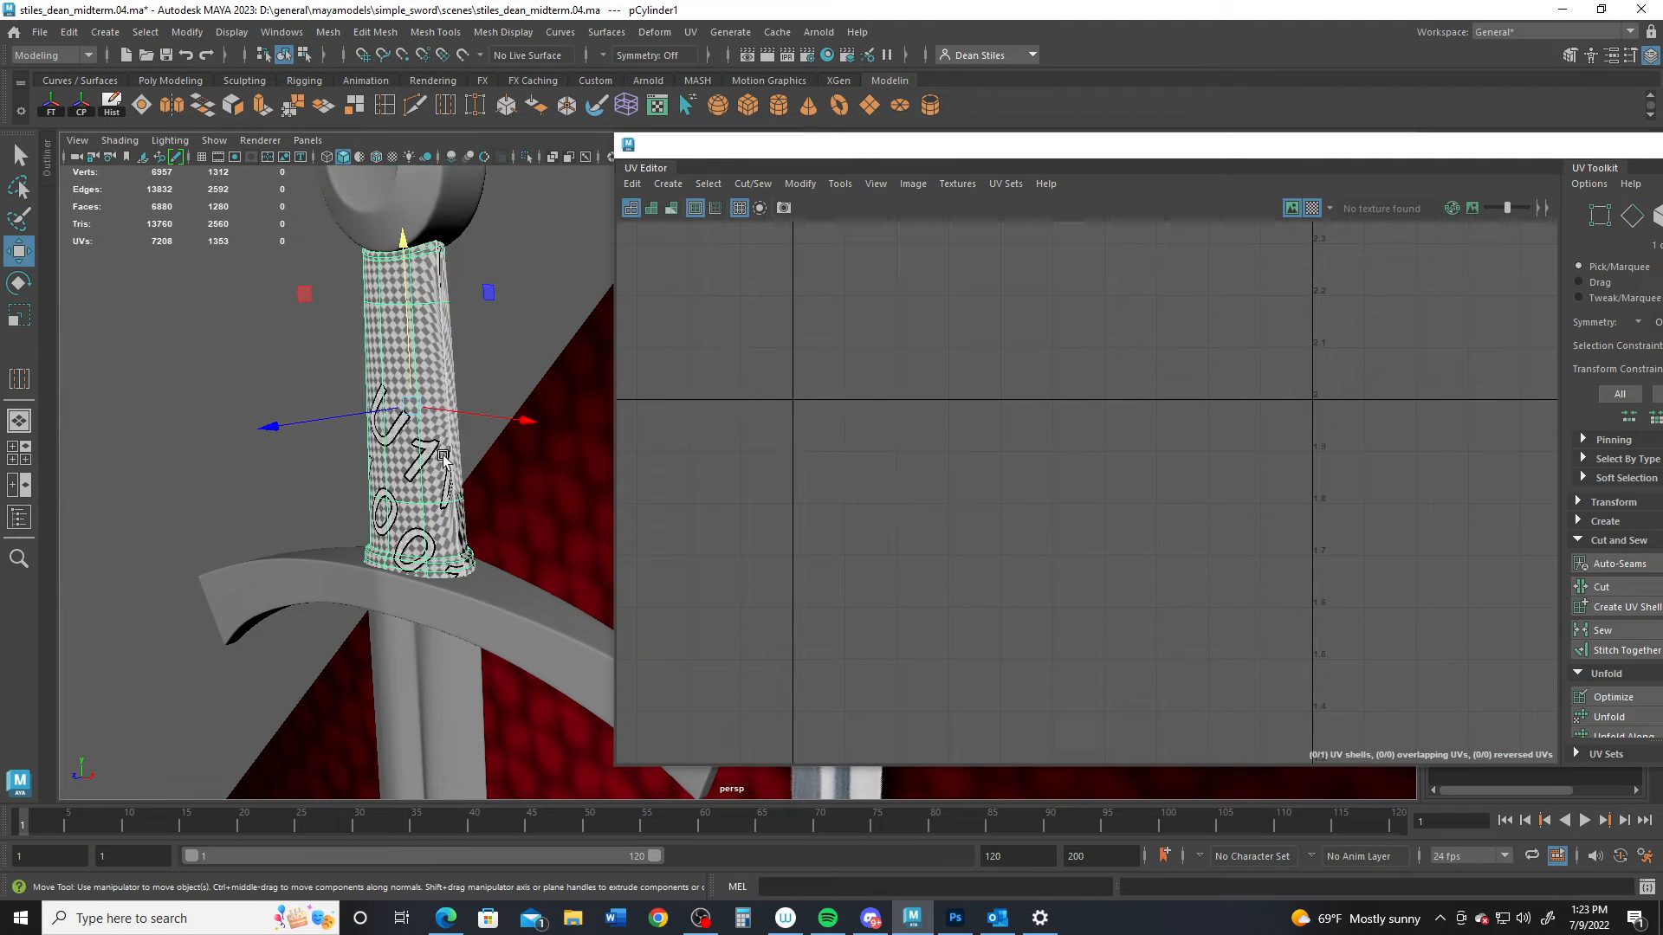
pyautogui.moveTo(323, 199); pyautogui.dragTo(485, 715)
pyautogui.keyDown('alt'); pyautogui.moveTo(351, 489); pyautogui.dragTo(445, 519, button='right'); pyautogui.keyUp('alt')
pyautogui.keyDown('alt'); pyautogui.moveTo(446, 519); pyautogui.dragTo(470, 602, button='middle'); pyautogui.keyUp('alt')
pyautogui.keyDown('alt'); pyautogui.moveTo(470, 601); pyautogui.dragTo(431, 511); pyautogui.keyUp('alt')
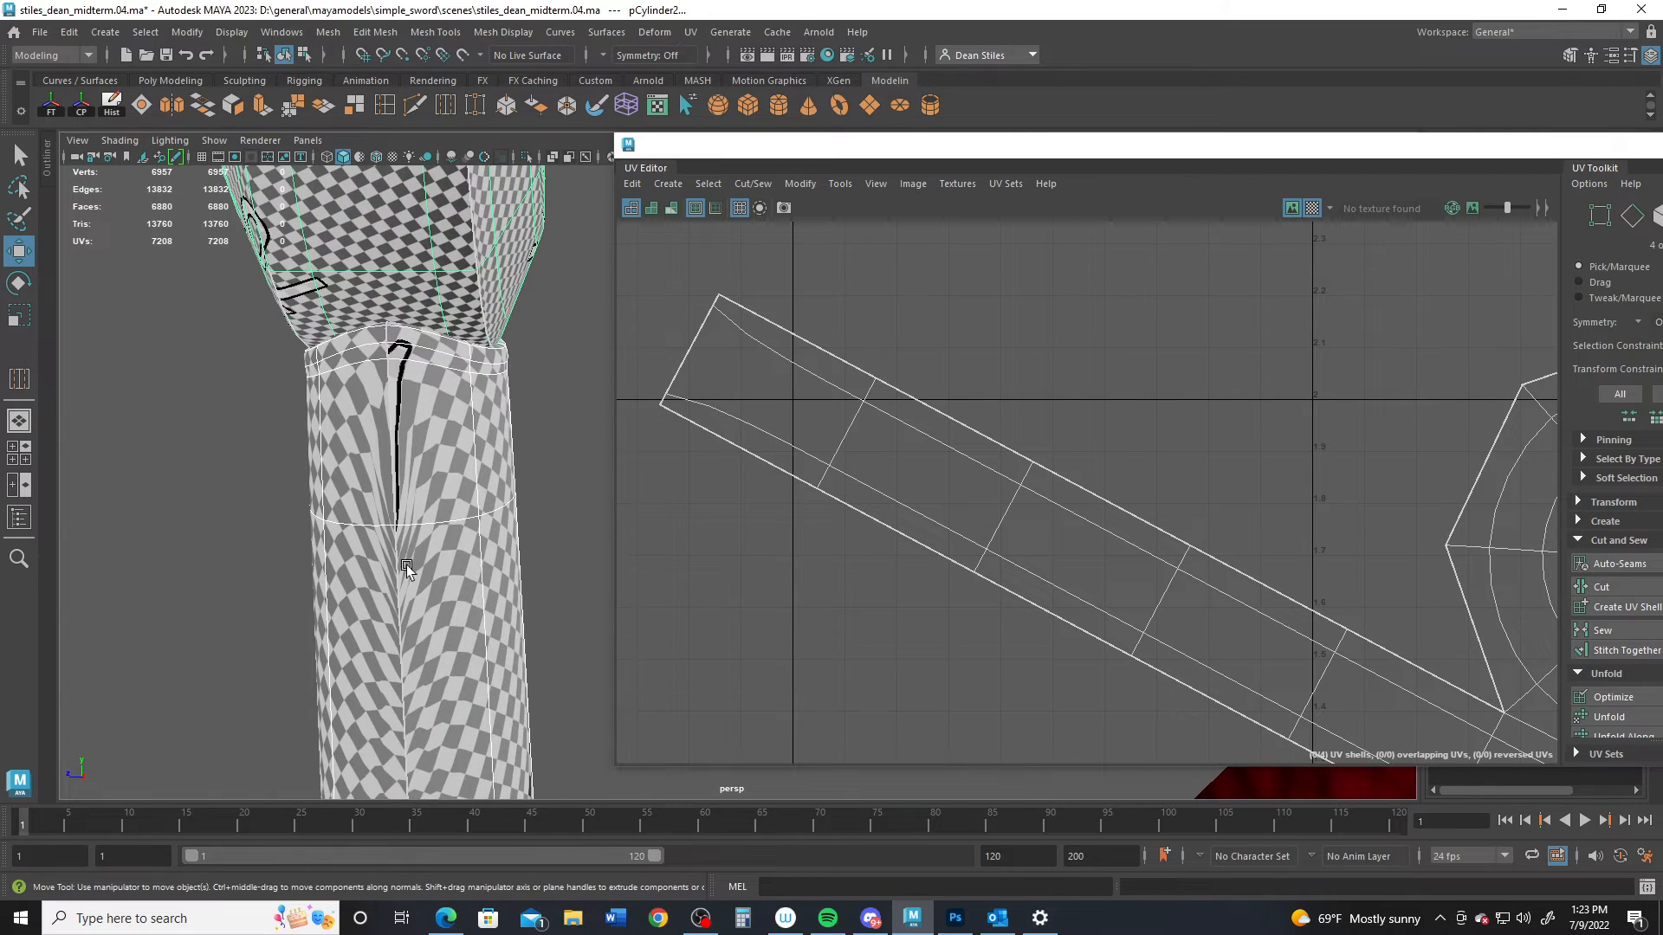
# Step: Minimize the UV Editor and show the pommel's shape attributes in the Attribute Editor
pyautogui.moveTo(892, 147); pyautogui.dragTo(219, 200)
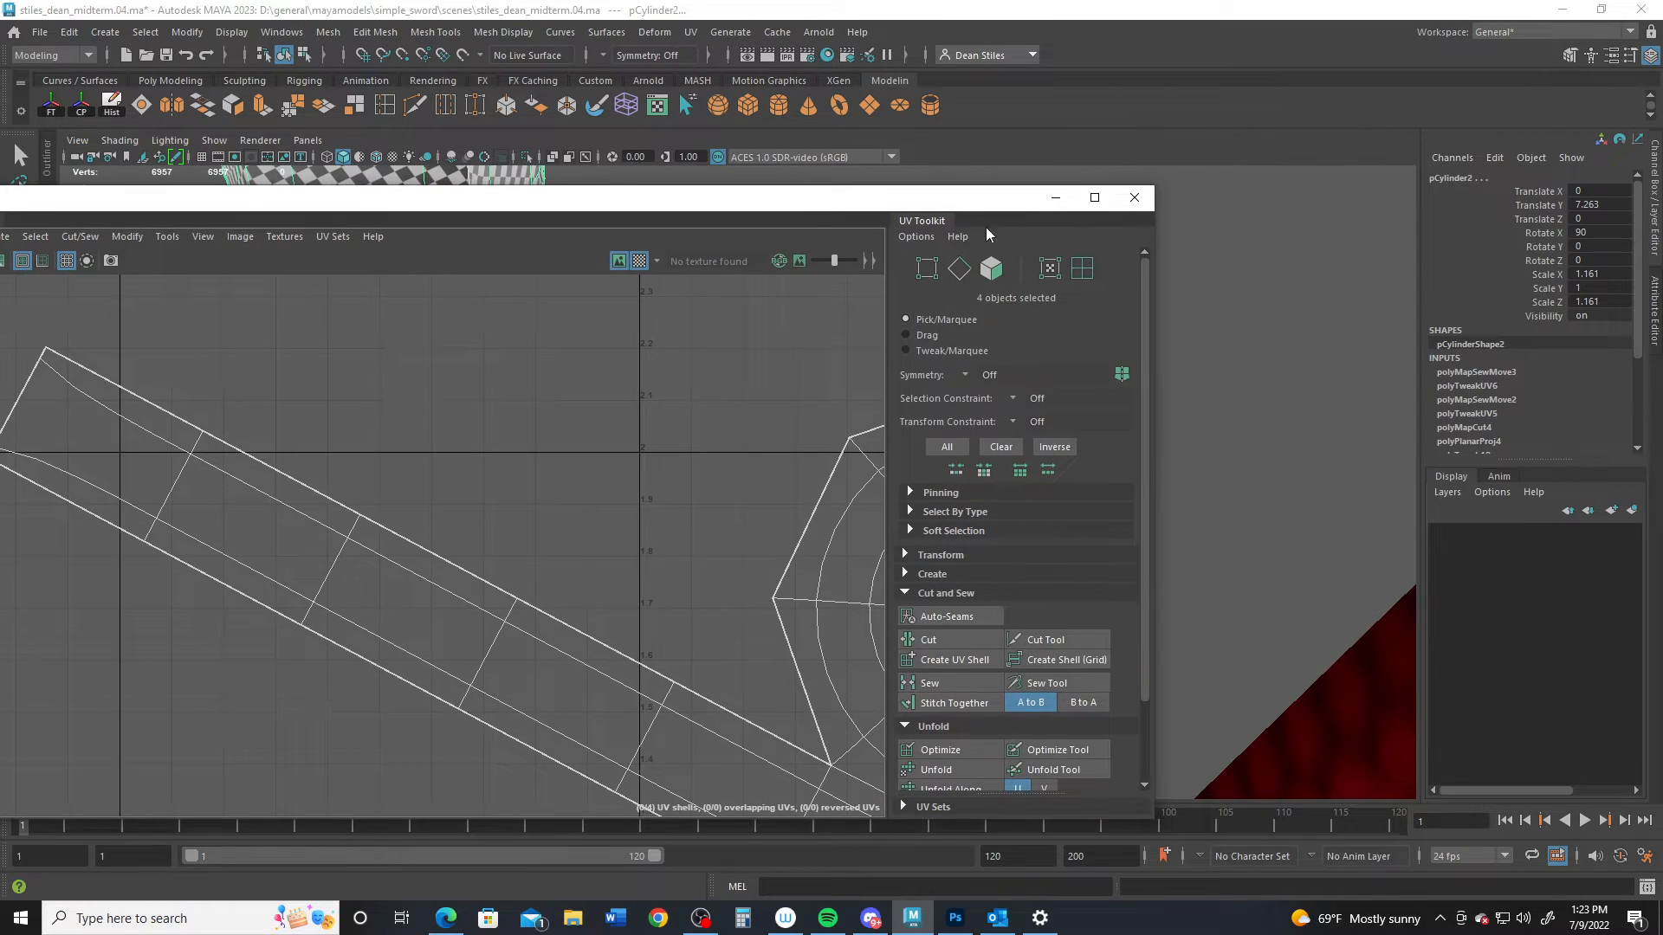
pyautogui.moveTo(798, 212); pyautogui.dragTo(925, 194)
pyautogui.click(1182, 182)
pyautogui.keyDown('alt'); pyautogui.moveTo(247, 304); pyautogui.dragTo(498, 437); pyautogui.keyUp('alt')
pyautogui.keyDown('alt'); pyautogui.moveTo(652, 500); pyautogui.dragTo(426, 516, button='right'); pyautogui.keyUp('alt')
pyautogui.keyDown('alt'); pyautogui.moveTo(530, 613); pyautogui.dragTo(600, 444, button='middle'); pyautogui.keyUp('alt')
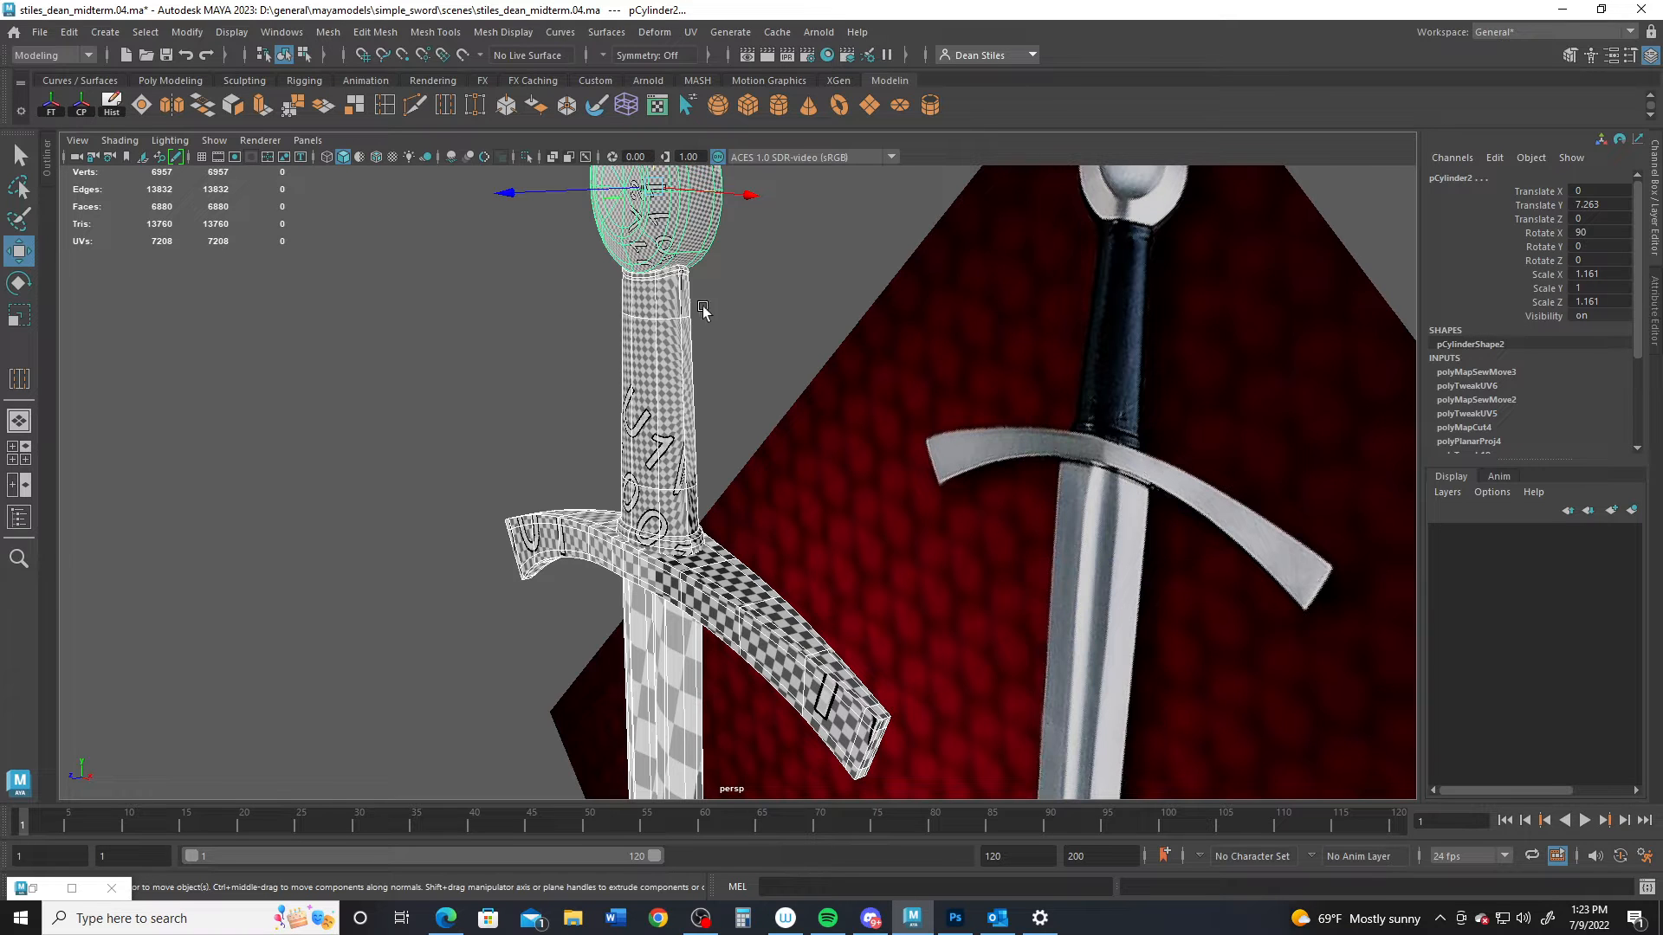
pyautogui.hotkey('ctrl', 'a')
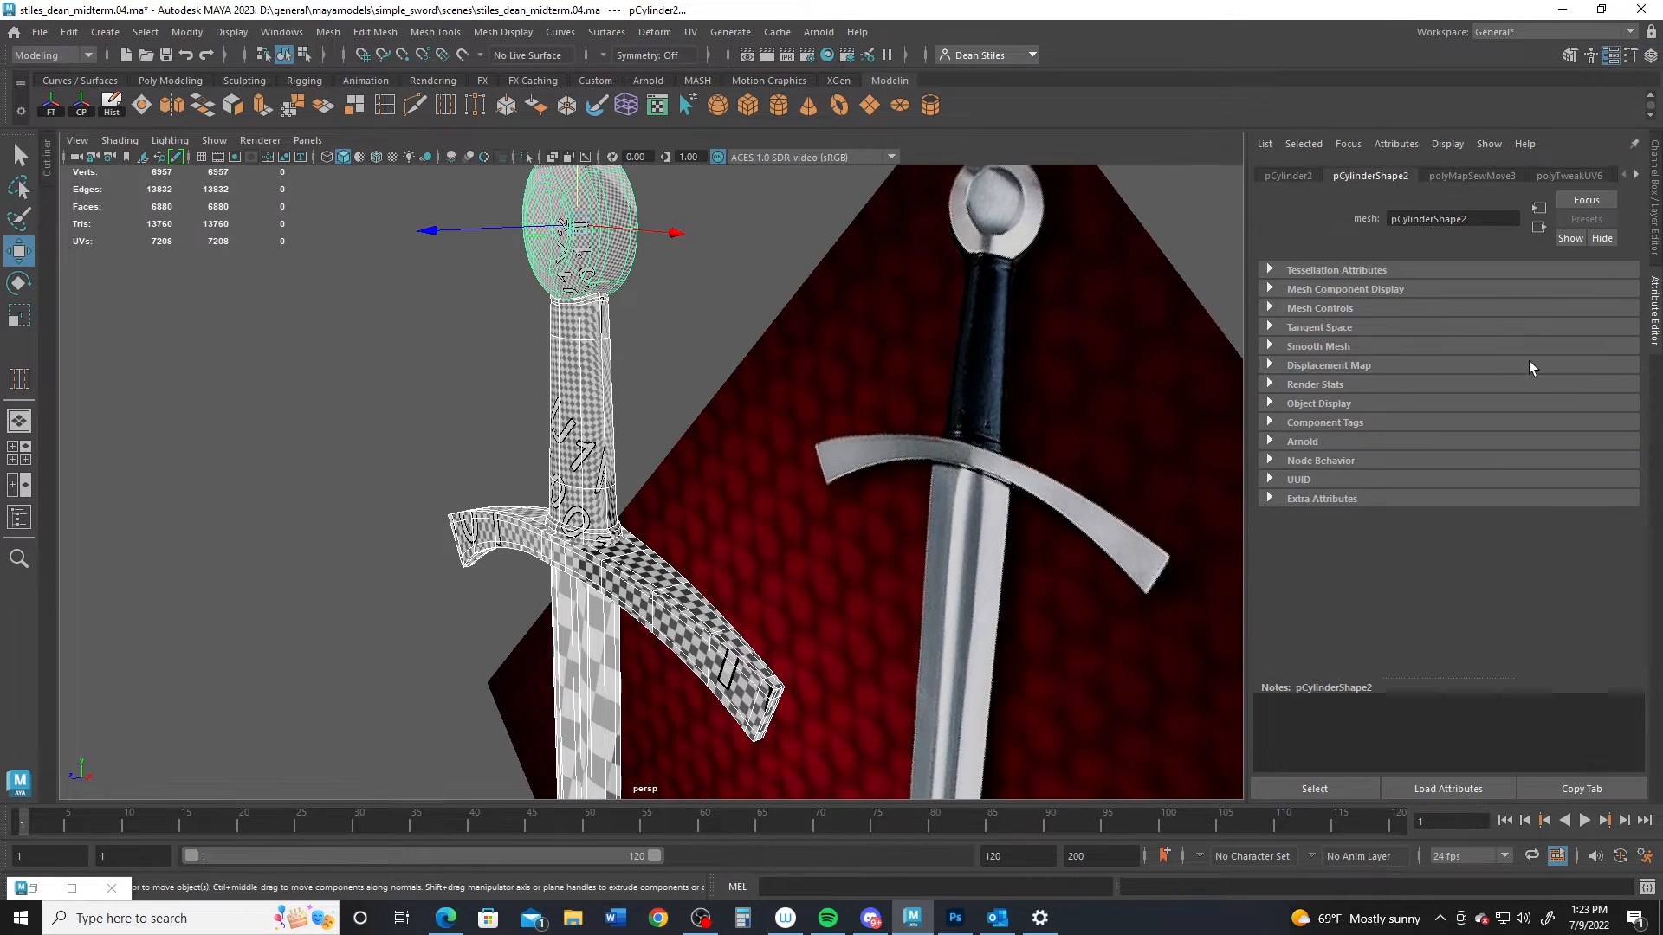
# Step: Set the pommel's UV Boundary Smoothing to Preserve Edges and Corners in its OpenSubdiv smooth mesh settings
pyautogui.click(1270, 346)
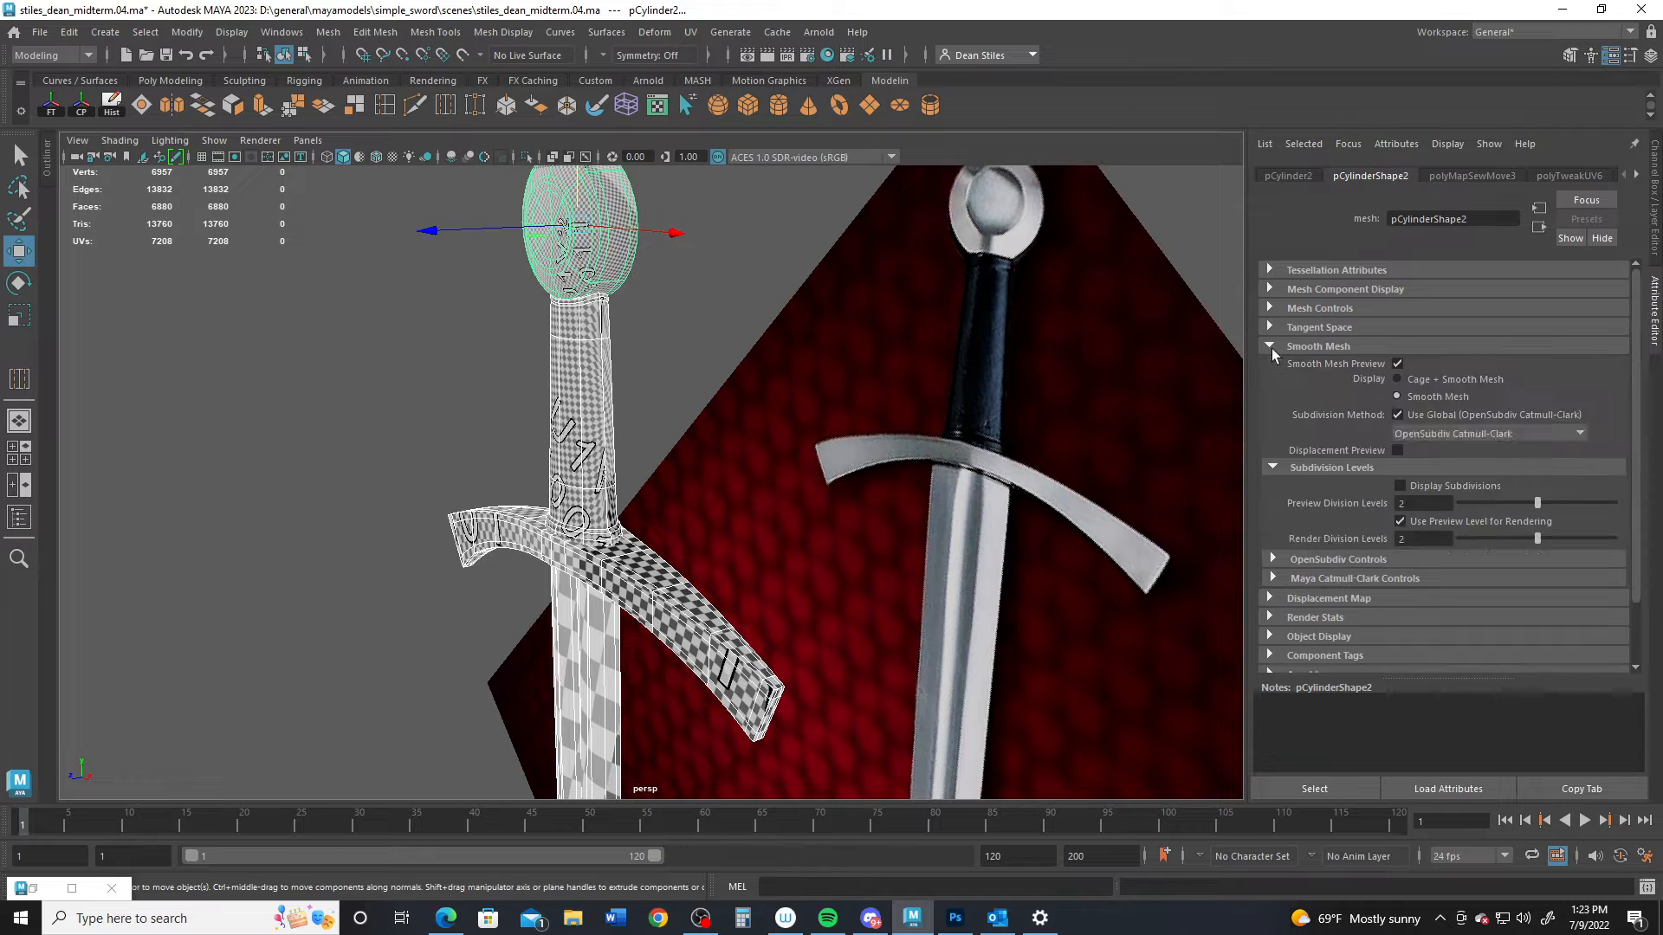
pyautogui.click(1277, 561)
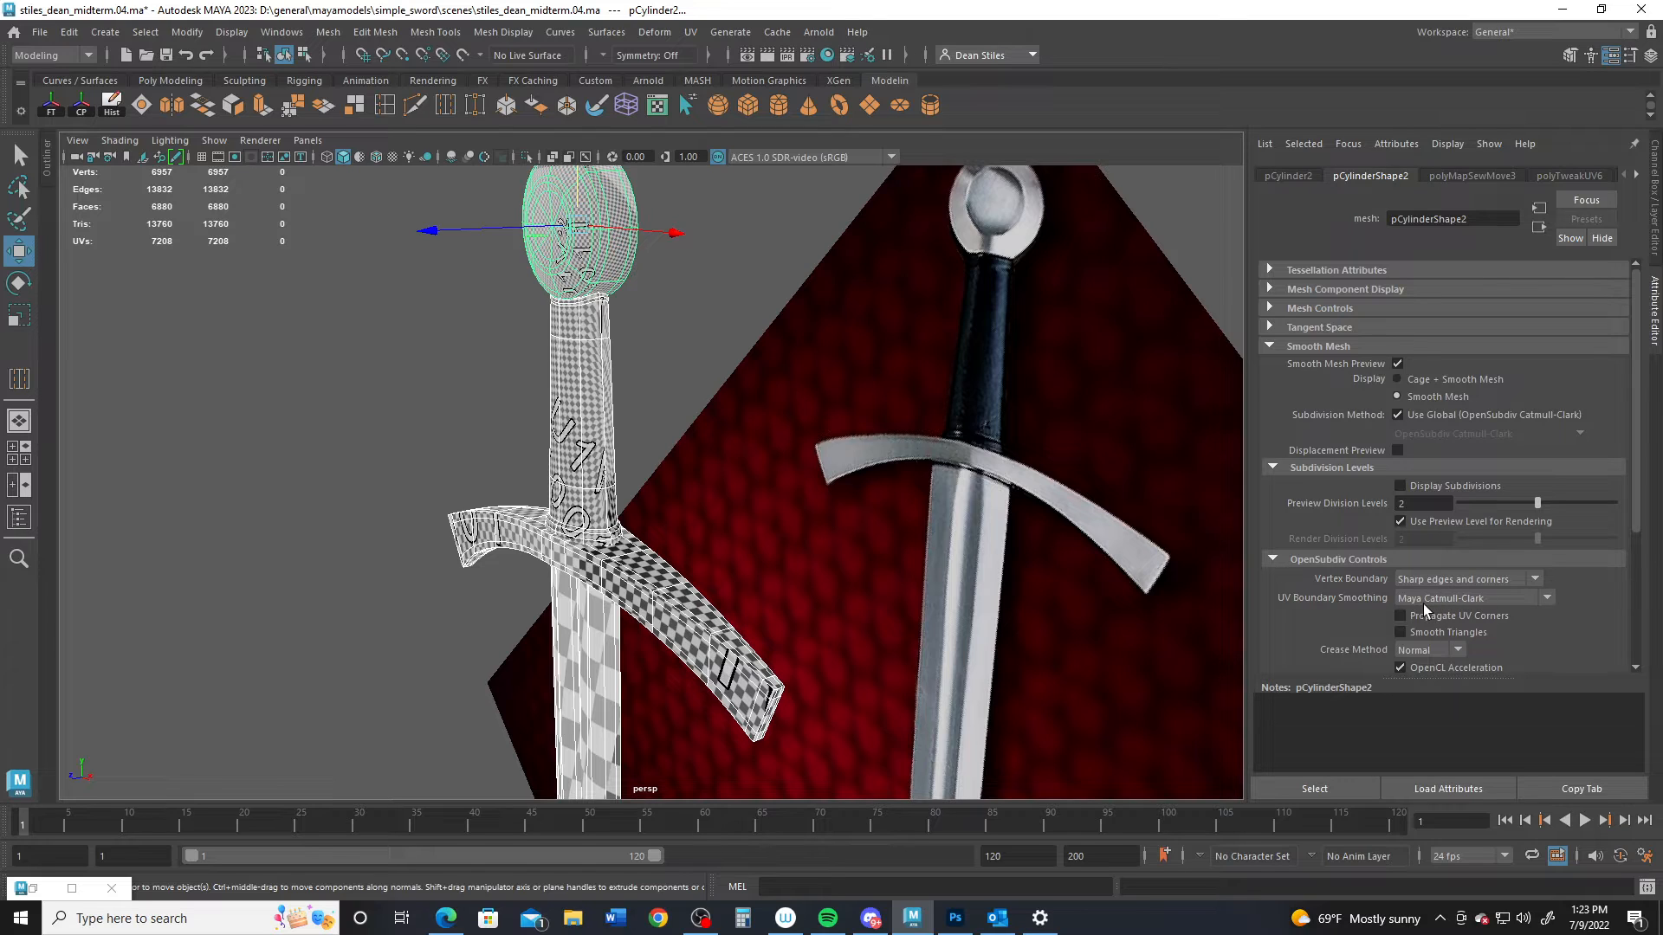
pyautogui.click(1547, 599)
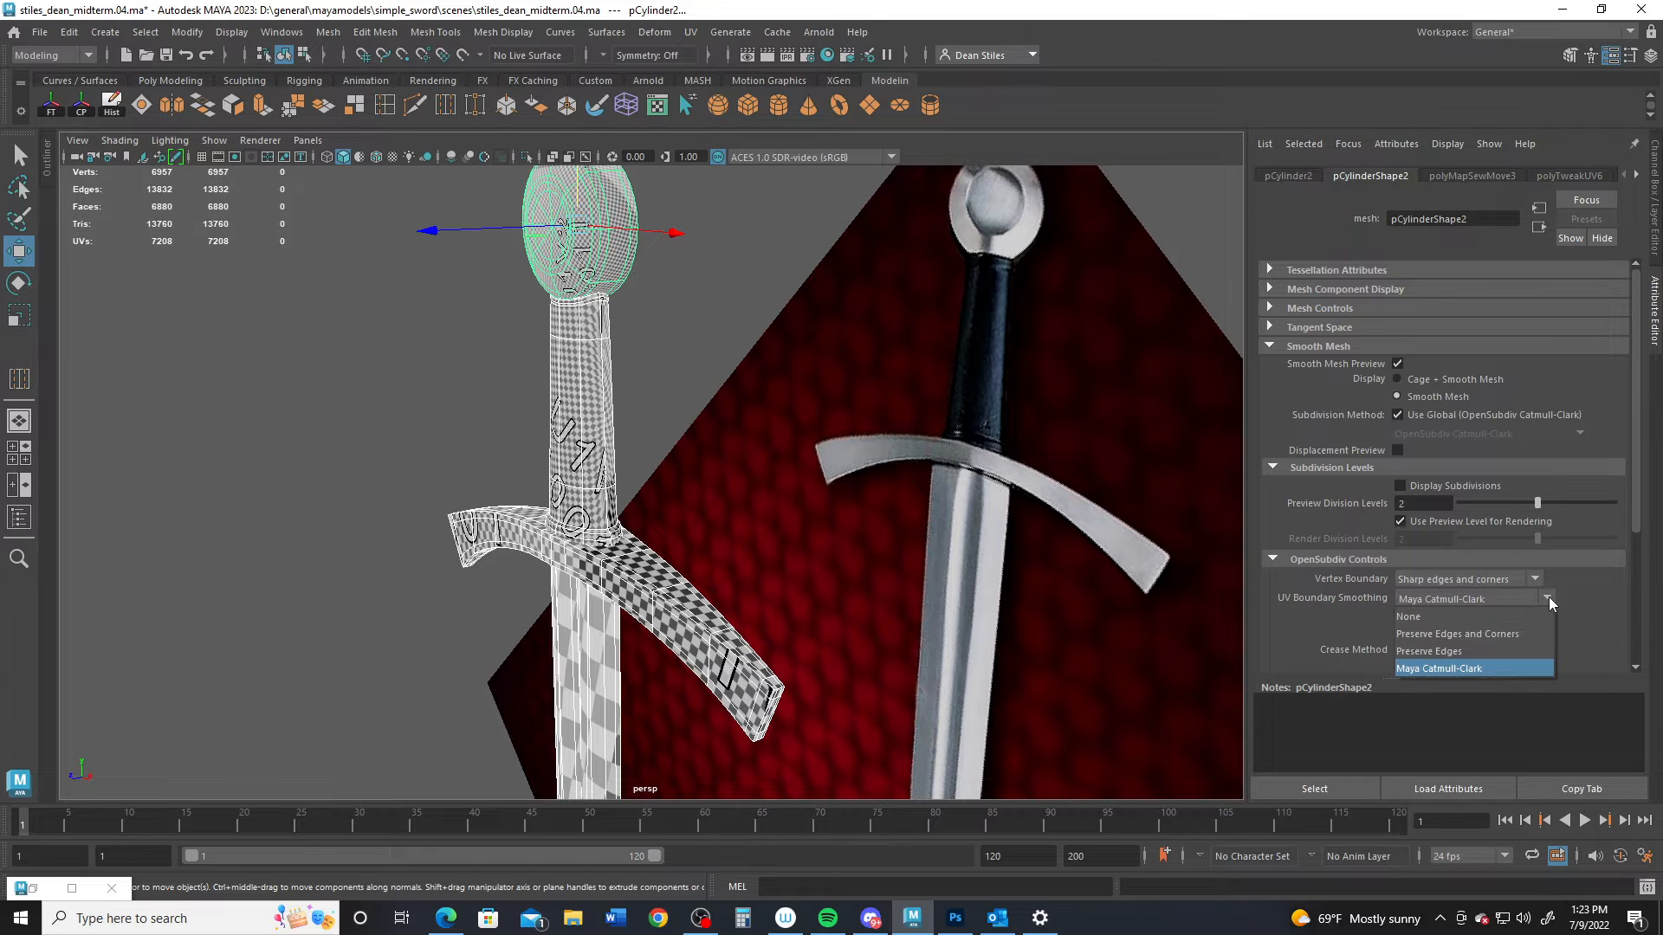
pyautogui.click(1490, 633)
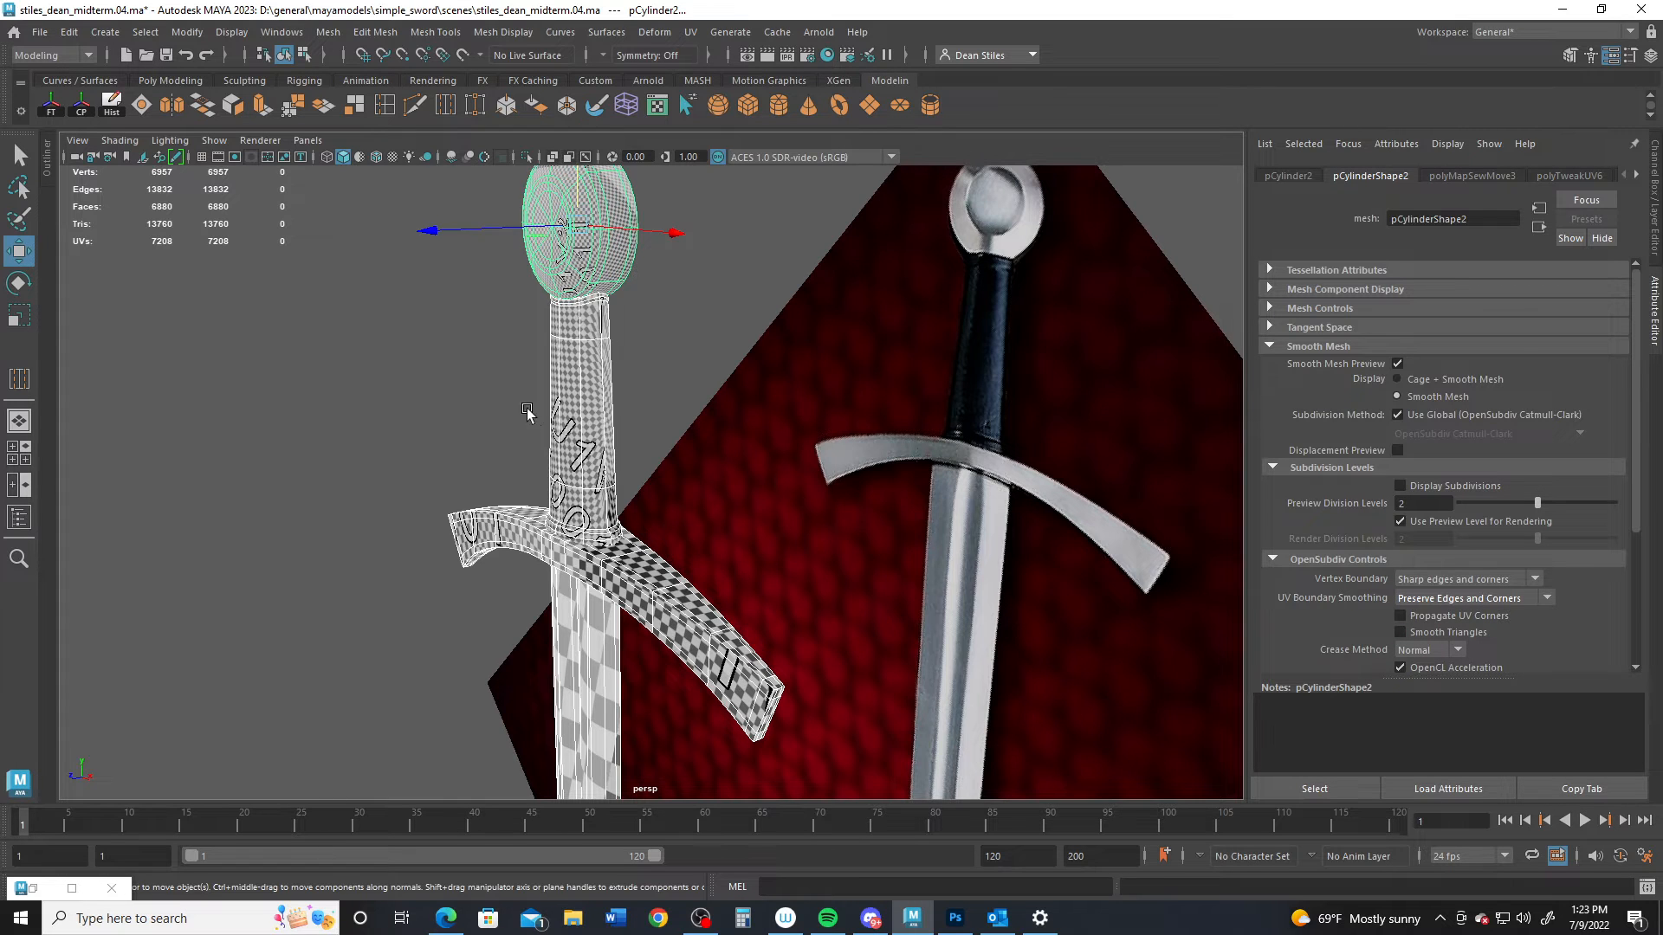
# Step: Select the grip and set its UV Boundary Smoothing to Preserve Edges and Corners
pyautogui.keyDown('alt'); pyautogui.moveTo(528, 412); pyautogui.dragTo(587, 353, button='right'); pyautogui.keyUp('alt')
pyautogui.keyDown('alt'); pyautogui.moveTo(586, 353); pyautogui.dragTo(415, 364); pyautogui.keyUp('alt')
pyautogui.keyDown('alt'); pyautogui.moveTo(416, 364); pyautogui.dragTo(635, 601, button='middle'); pyautogui.keyUp('alt')
pyautogui.keyDown('alt'); pyautogui.moveTo(635, 601); pyautogui.dragTo(833, 423, button='right'); pyautogui.keyUp('alt')
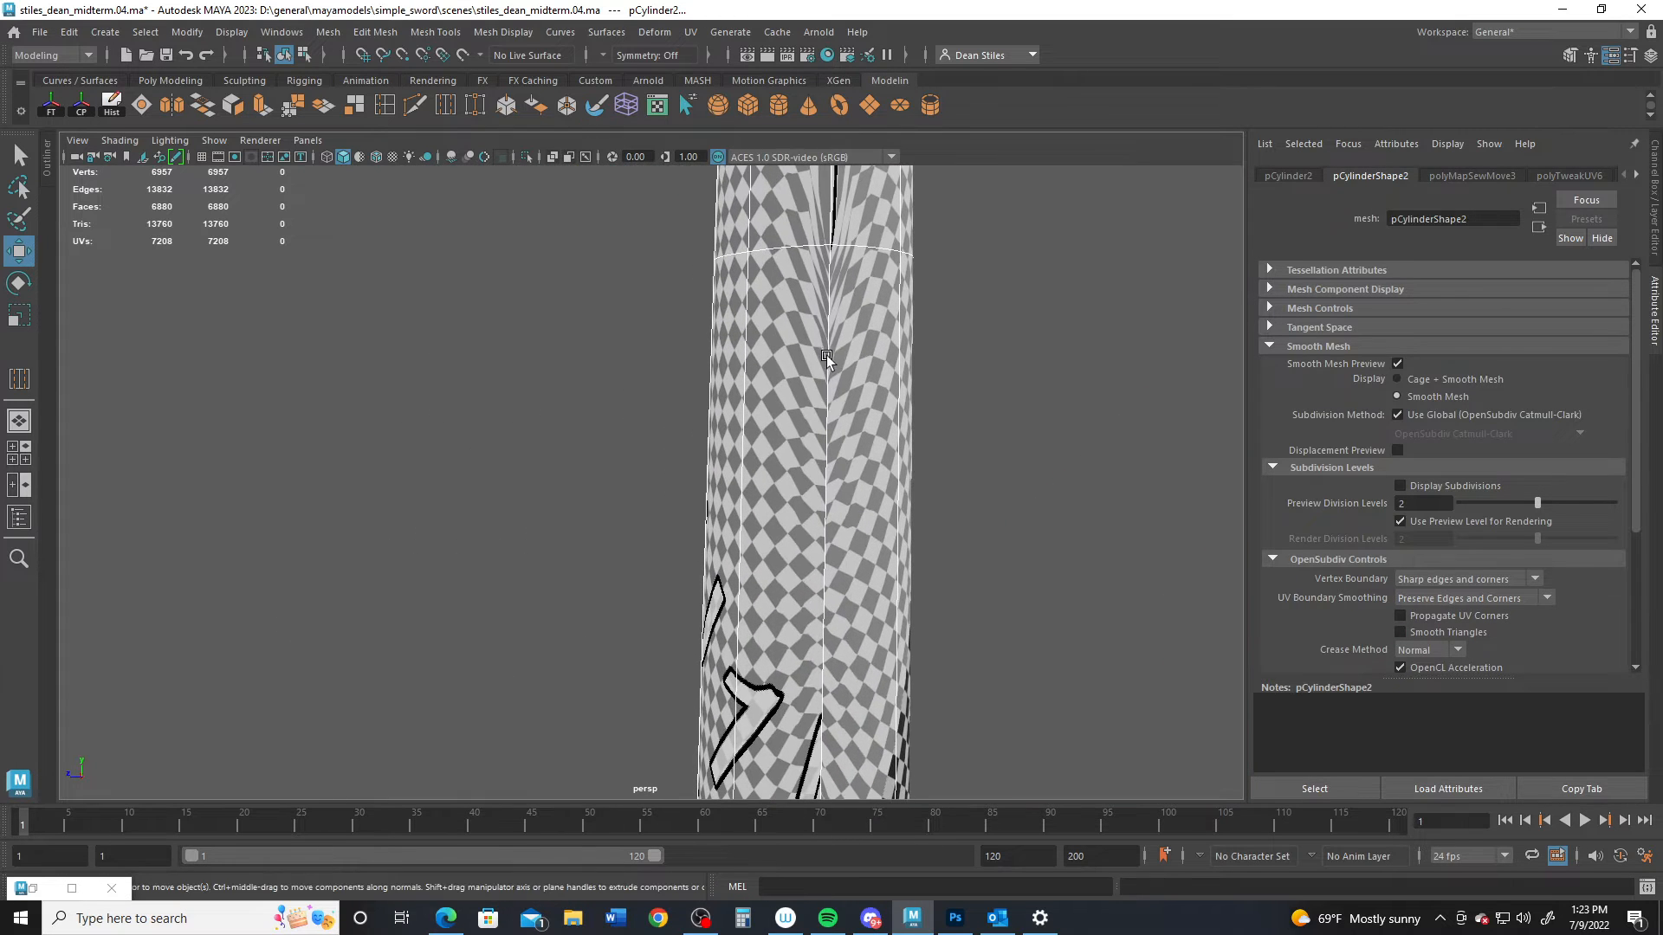
pyautogui.click(837, 442)
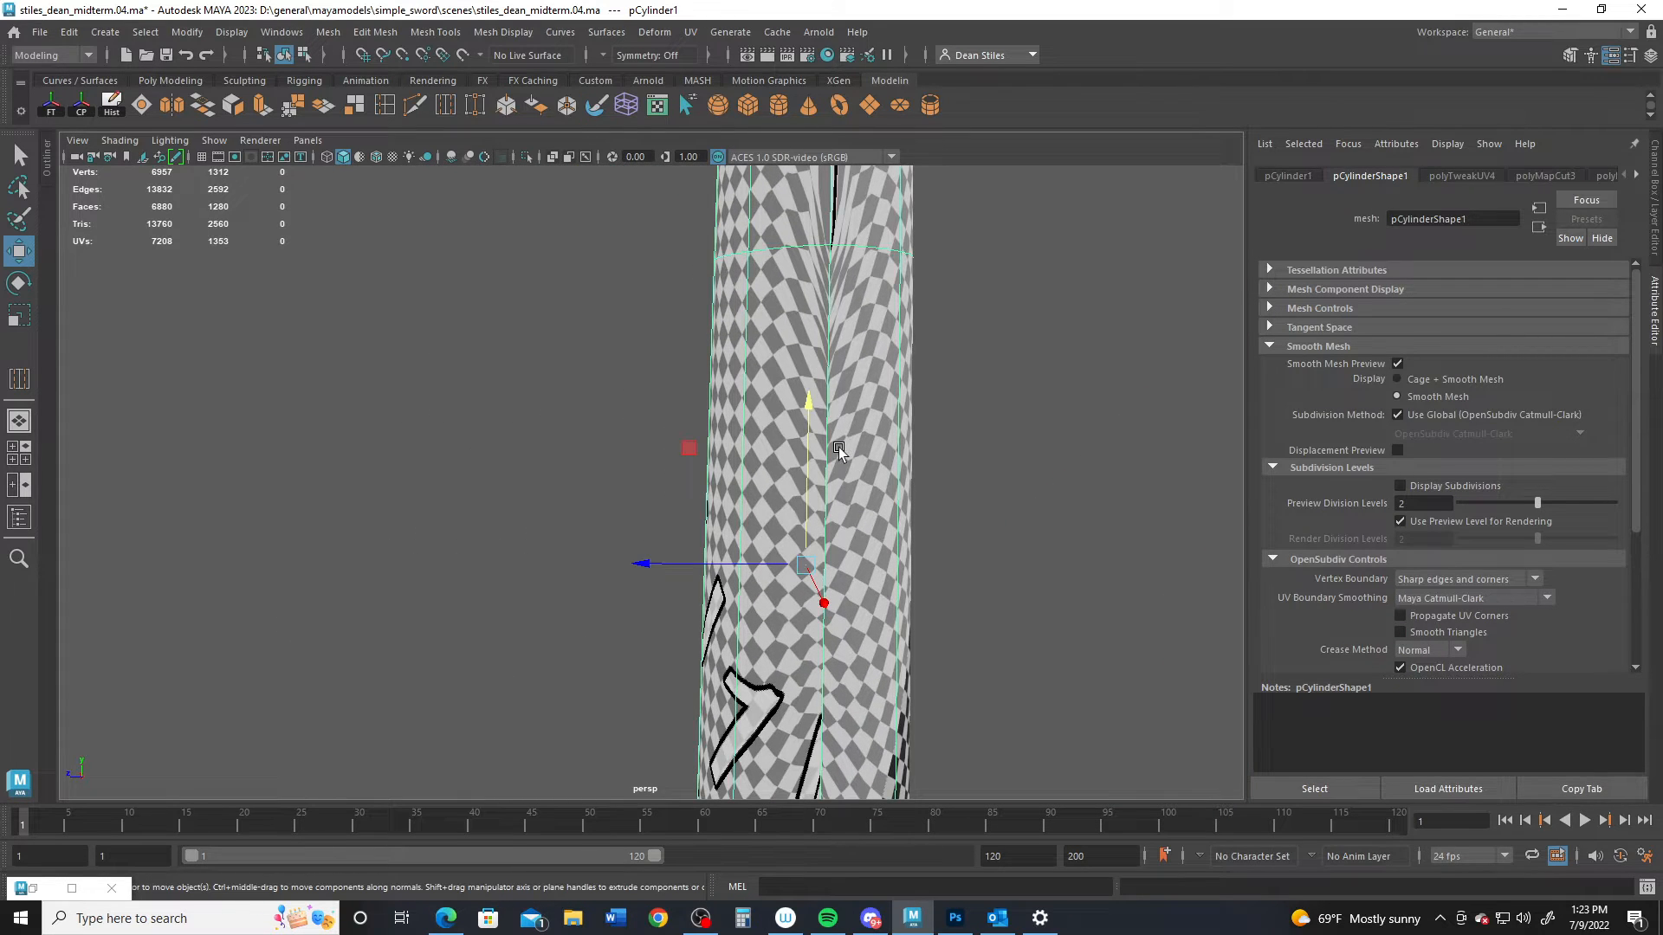
pyautogui.click(1546, 597)
pyautogui.click(1483, 633)
# Step: Select the crossguard and set its UV Boundary Smoothing to Preserve Edges and Corners
pyautogui.keyDown('alt'); pyautogui.moveTo(783, 371); pyautogui.dragTo(814, 548, button='middle'); pyautogui.keyUp('alt')
pyautogui.keyDown('alt'); pyautogui.moveTo(846, 617); pyautogui.dragTo(758, 650, button='right'); pyautogui.keyUp('alt')
pyautogui.keyDown('alt'); pyautogui.moveTo(758, 650); pyautogui.dragTo(747, 347, button='middle'); pyautogui.keyUp('alt')
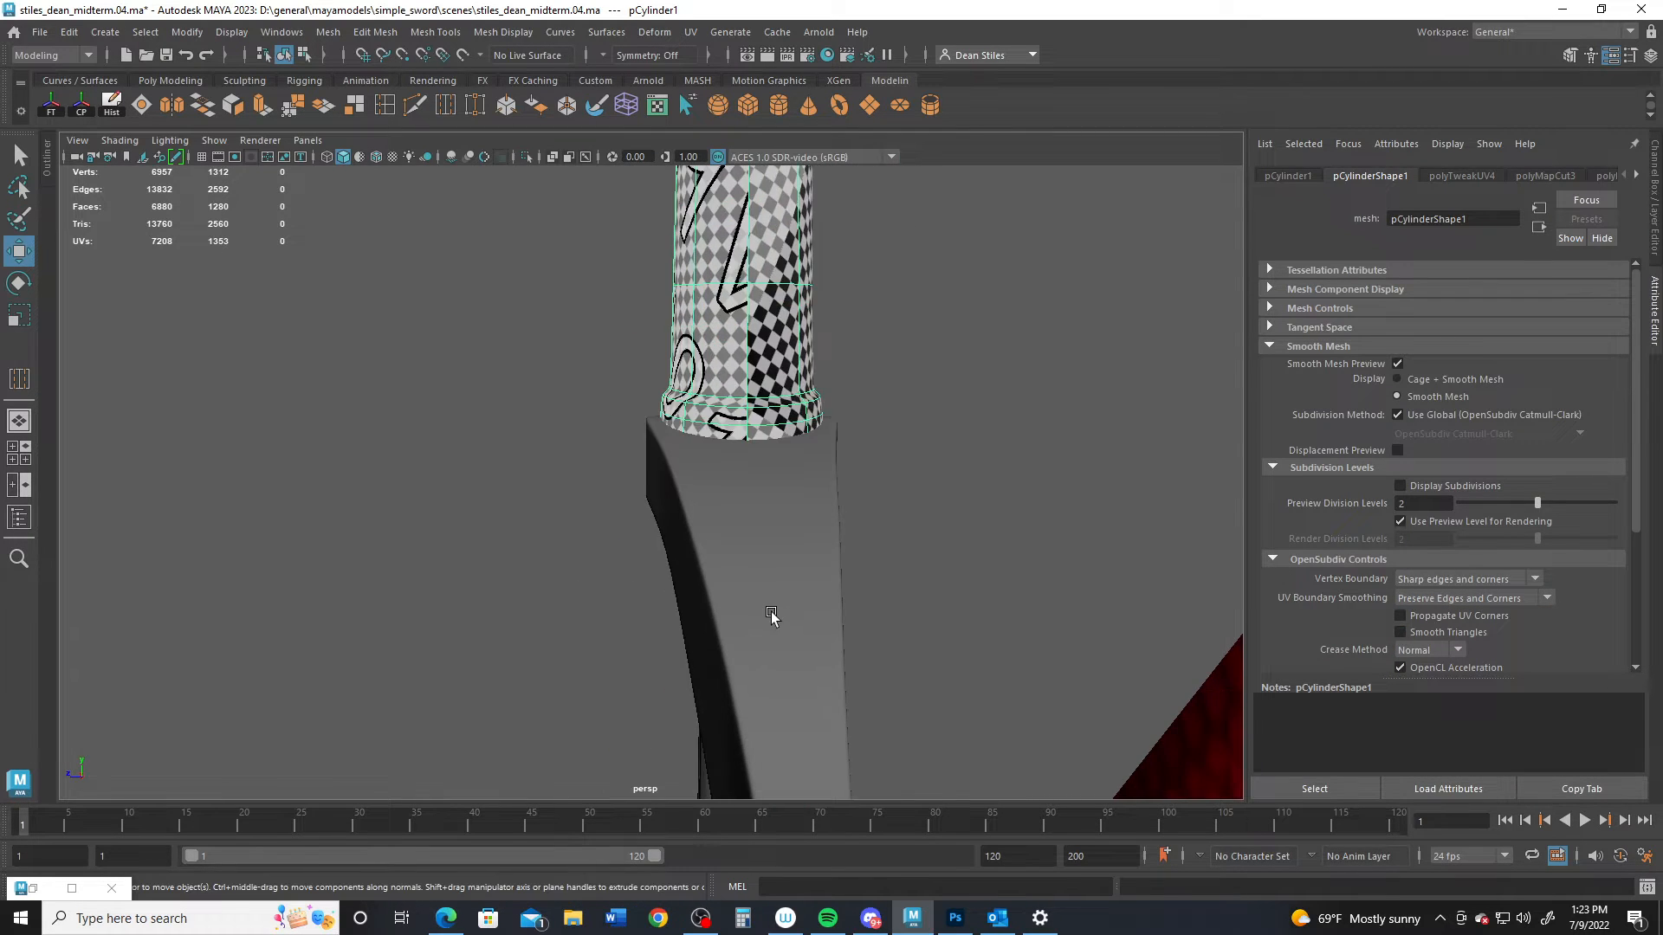
pyautogui.click(771, 615)
pyautogui.click(610, 543)
pyautogui.click(703, 590)
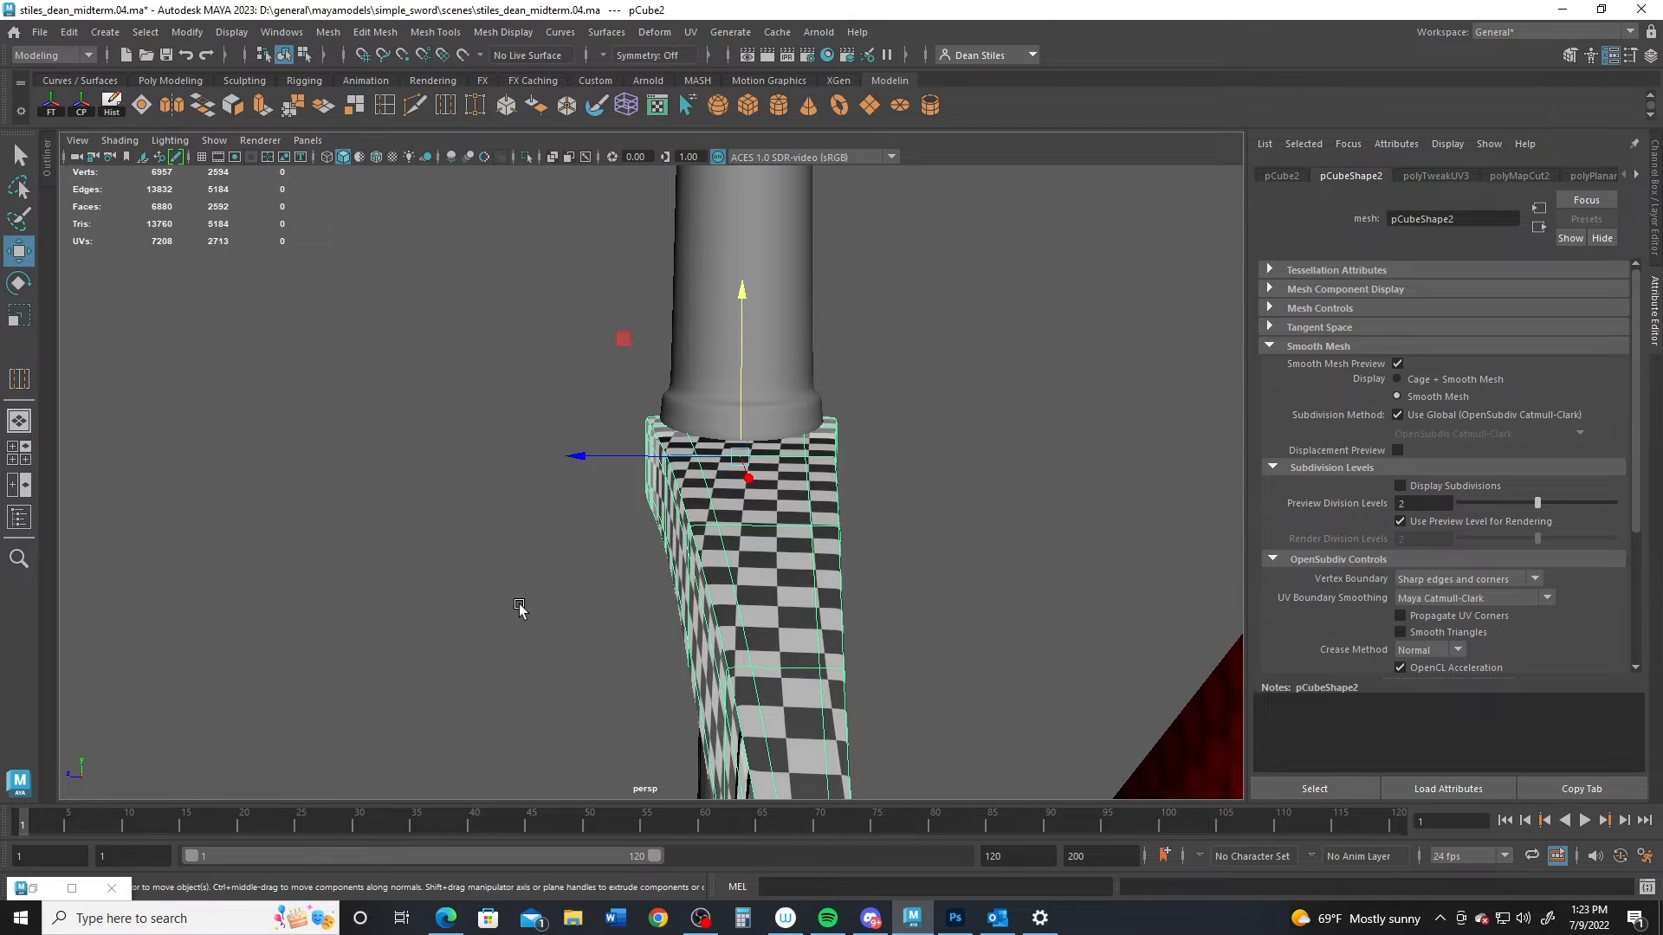
pyautogui.keyDown('alt'); pyautogui.moveTo(520, 609); pyautogui.dragTo(731, 638); pyautogui.keyUp('alt')
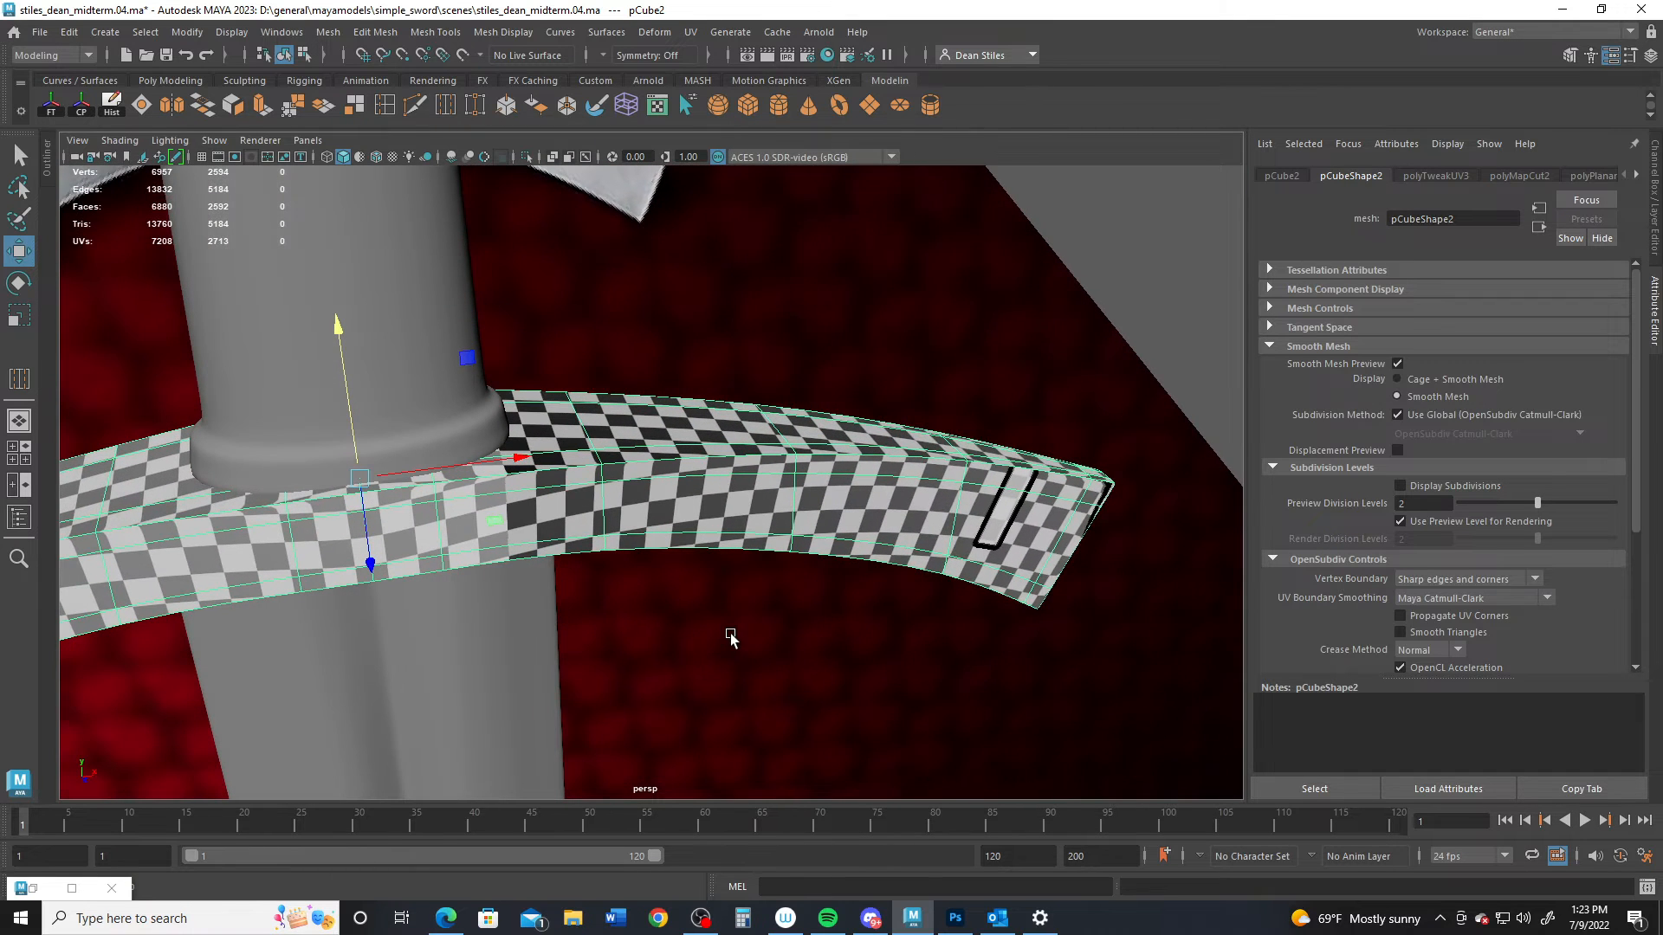
pyautogui.click(1547, 597)
pyautogui.click(1474, 636)
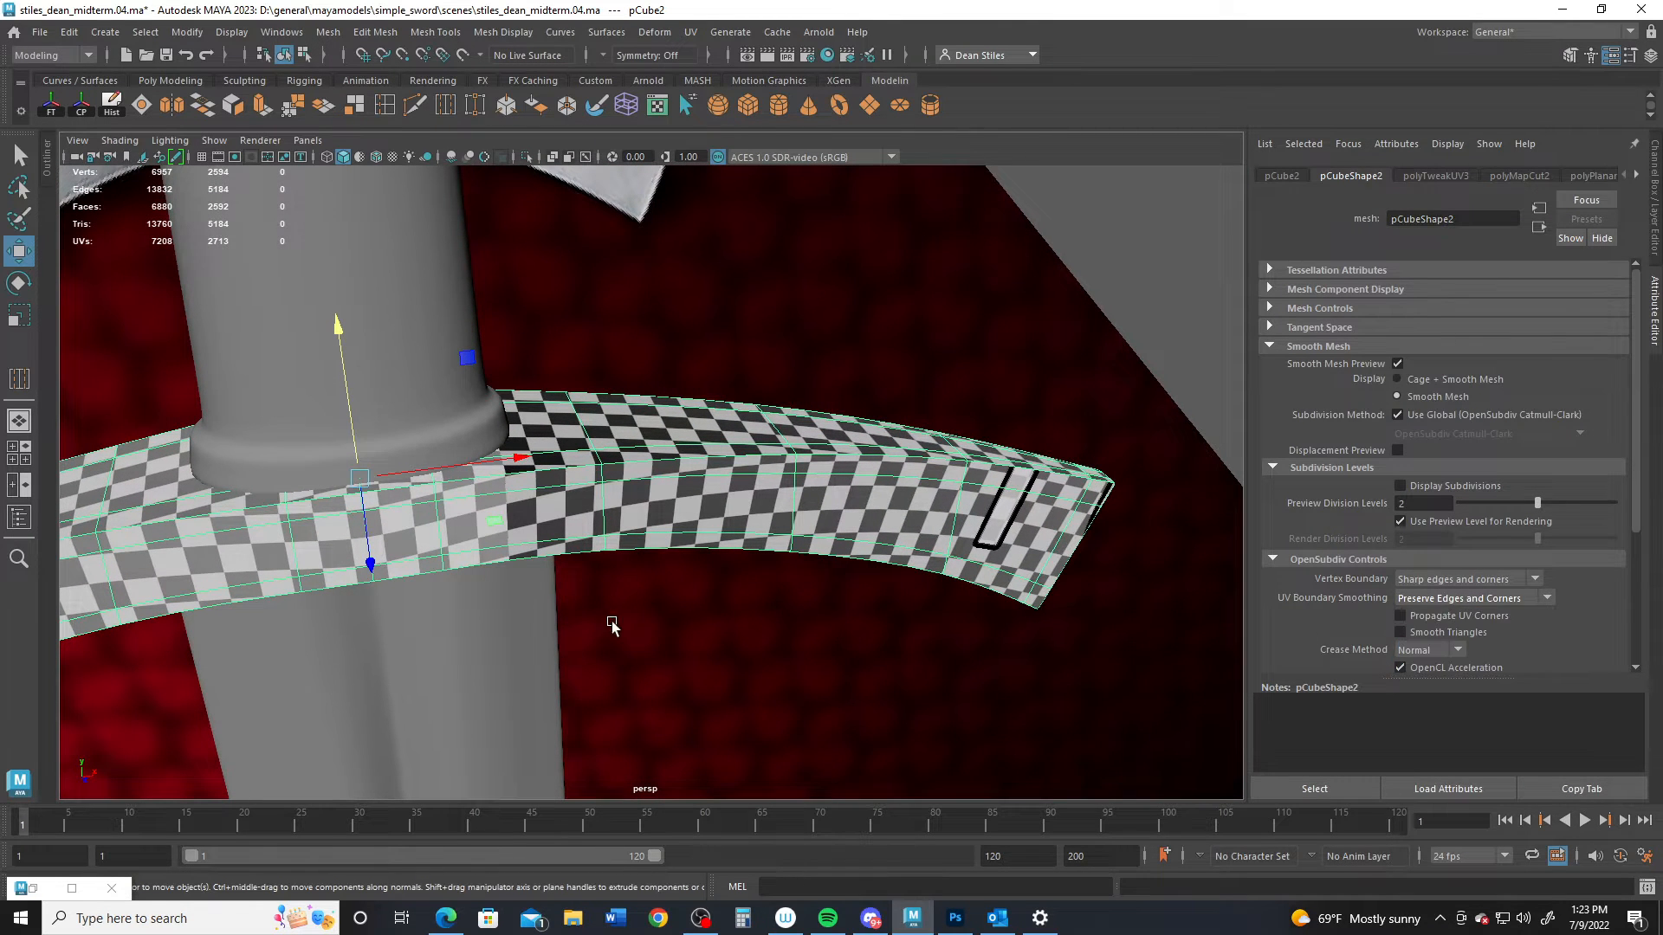
# Step: Select the blade and set its UV Boundary Smoothing to Preserve Edges and Corners
pyautogui.keyDown('alt'); pyautogui.moveTo(611, 624); pyautogui.dragTo(556, 546); pyautogui.keyUp('alt')
pyautogui.click(557, 545)
pyautogui.click(1534, 597)
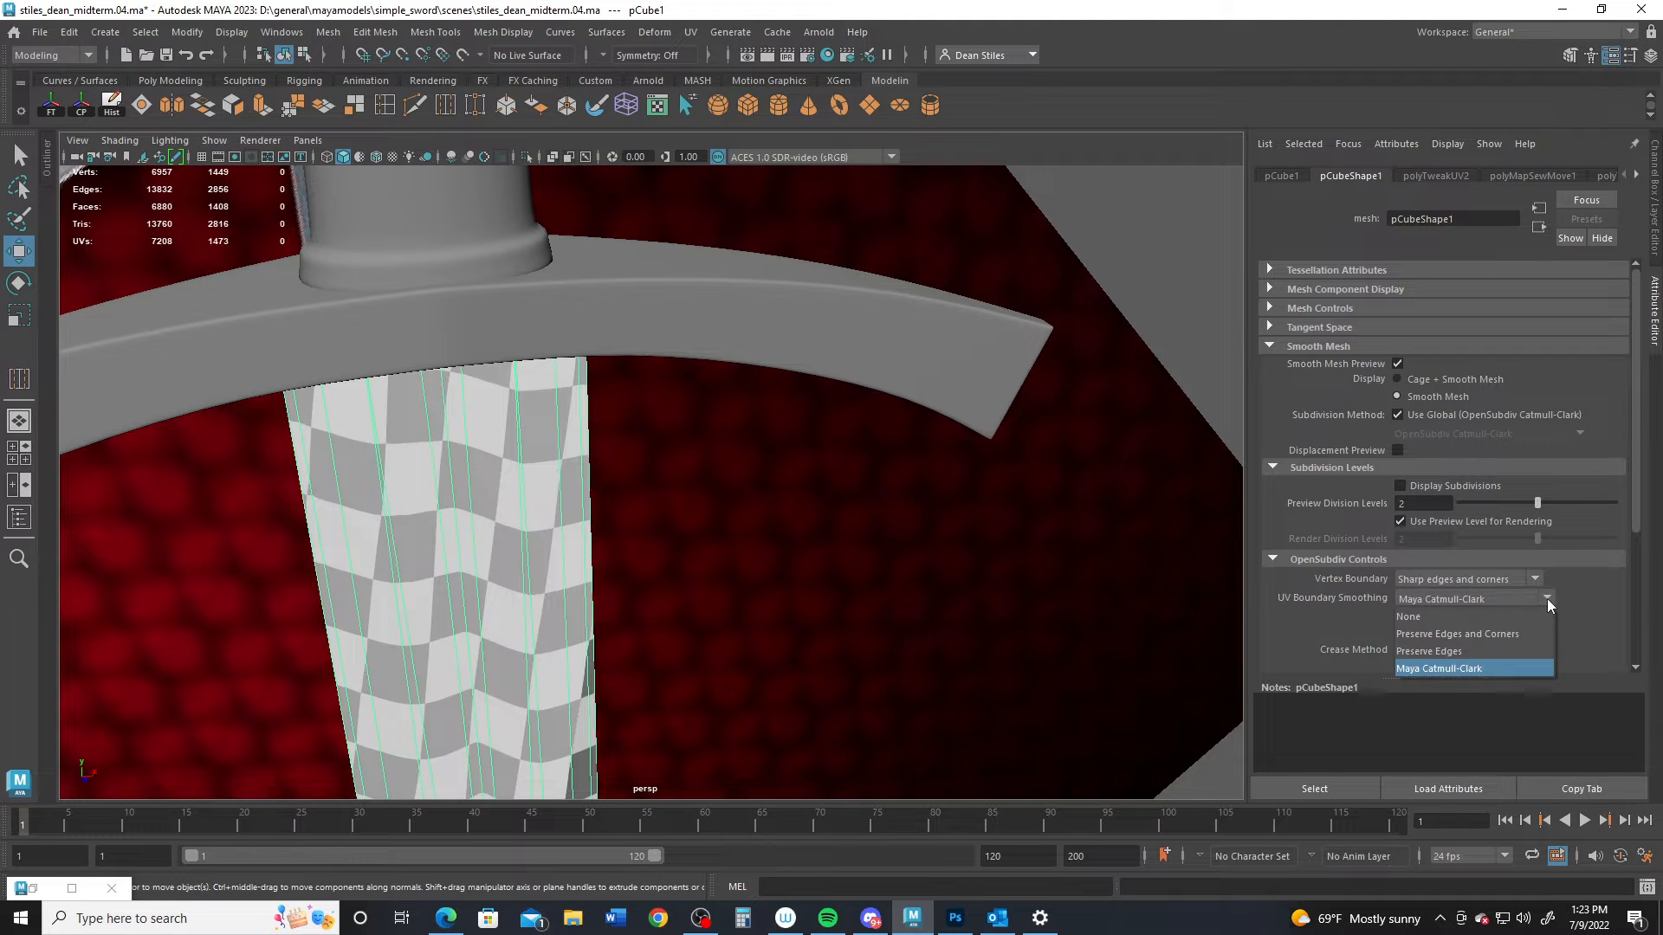
pyautogui.click(1489, 636)
# Step: Restore the UV Editor beside the model and select all four sword parts to load their UVs together
pyautogui.scroll(-5, 631, 486)
pyautogui.keyDown('alt'); pyautogui.moveTo(632, 485); pyautogui.dragTo(560, 548); pyautogui.keyUp('alt')
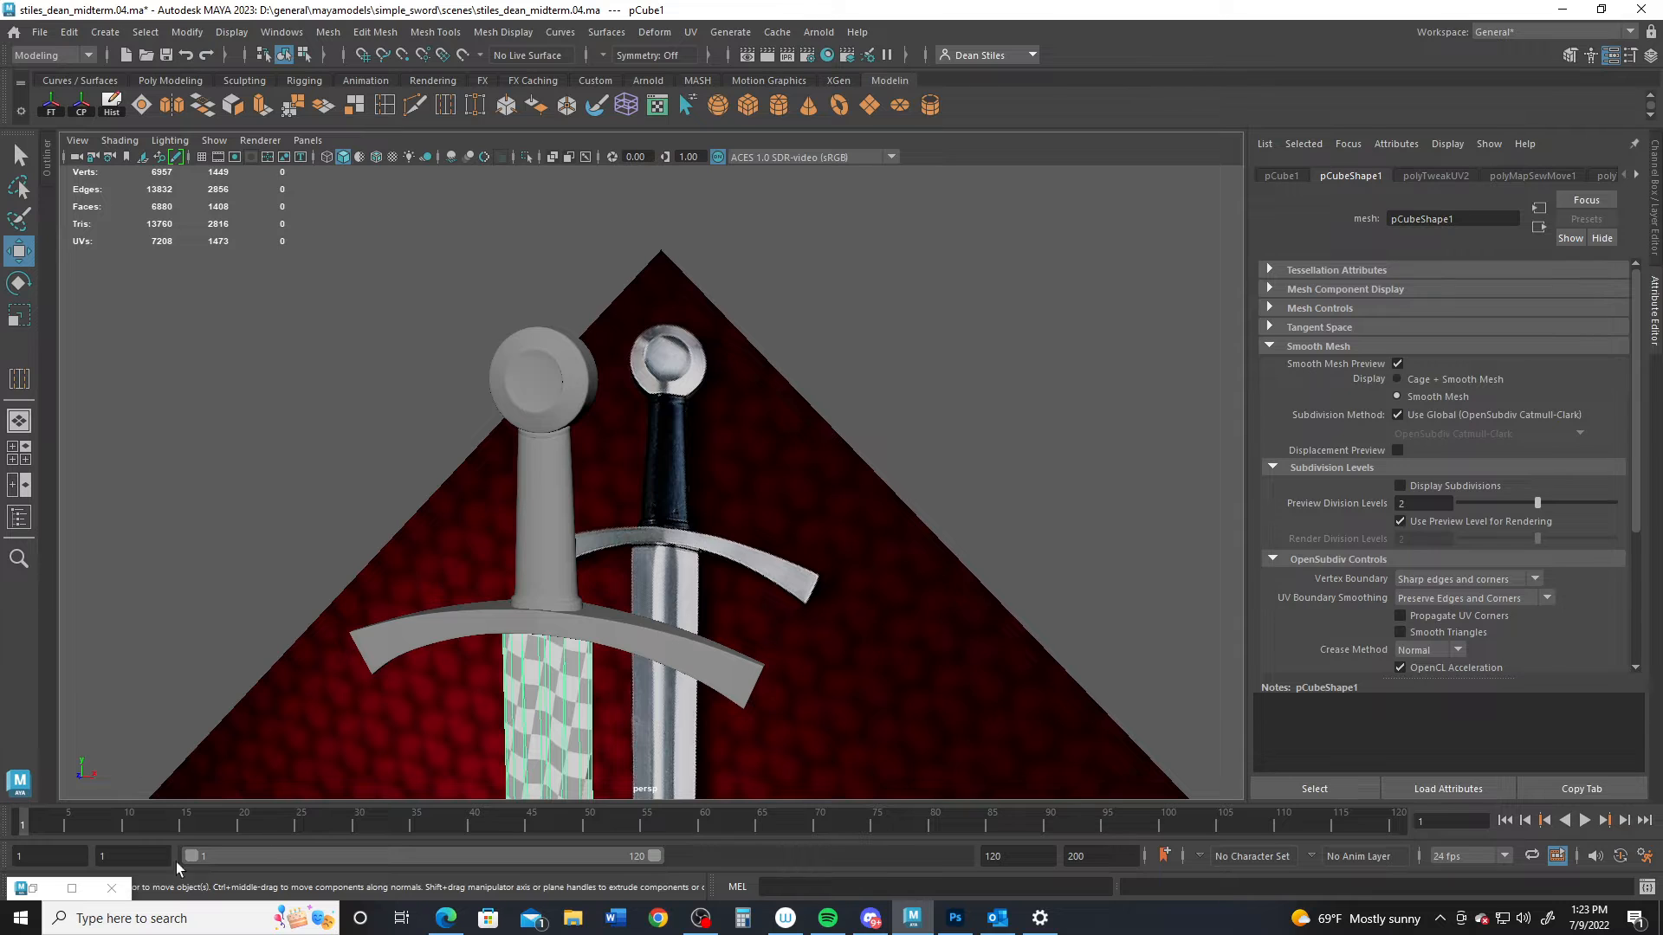
pyautogui.click(28, 888)
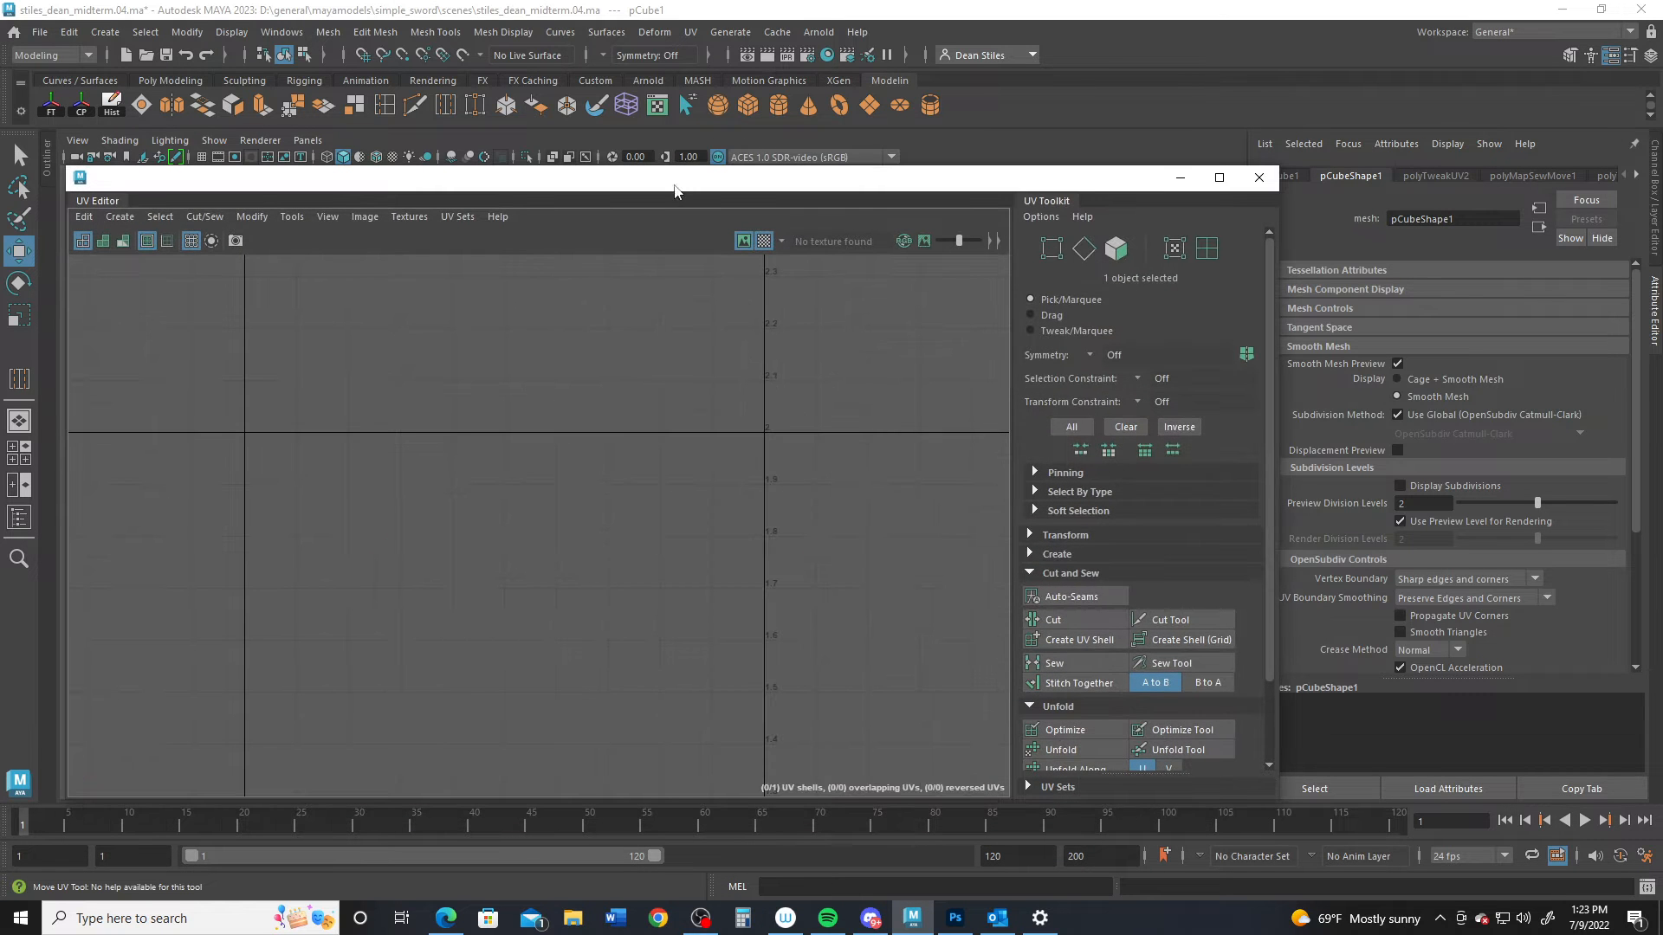
pyautogui.moveTo(674, 186); pyautogui.dragTo(1140, 97)
pyautogui.keyDown('alt'); pyautogui.moveTo(304, 523); pyautogui.dragTo(144, 324, button='middle'); pyautogui.keyUp('alt')
pyautogui.keyDown('alt'); pyautogui.moveTo(323, 271); pyautogui.dragTo(257, 464, button='middle'); pyautogui.keyUp('alt')
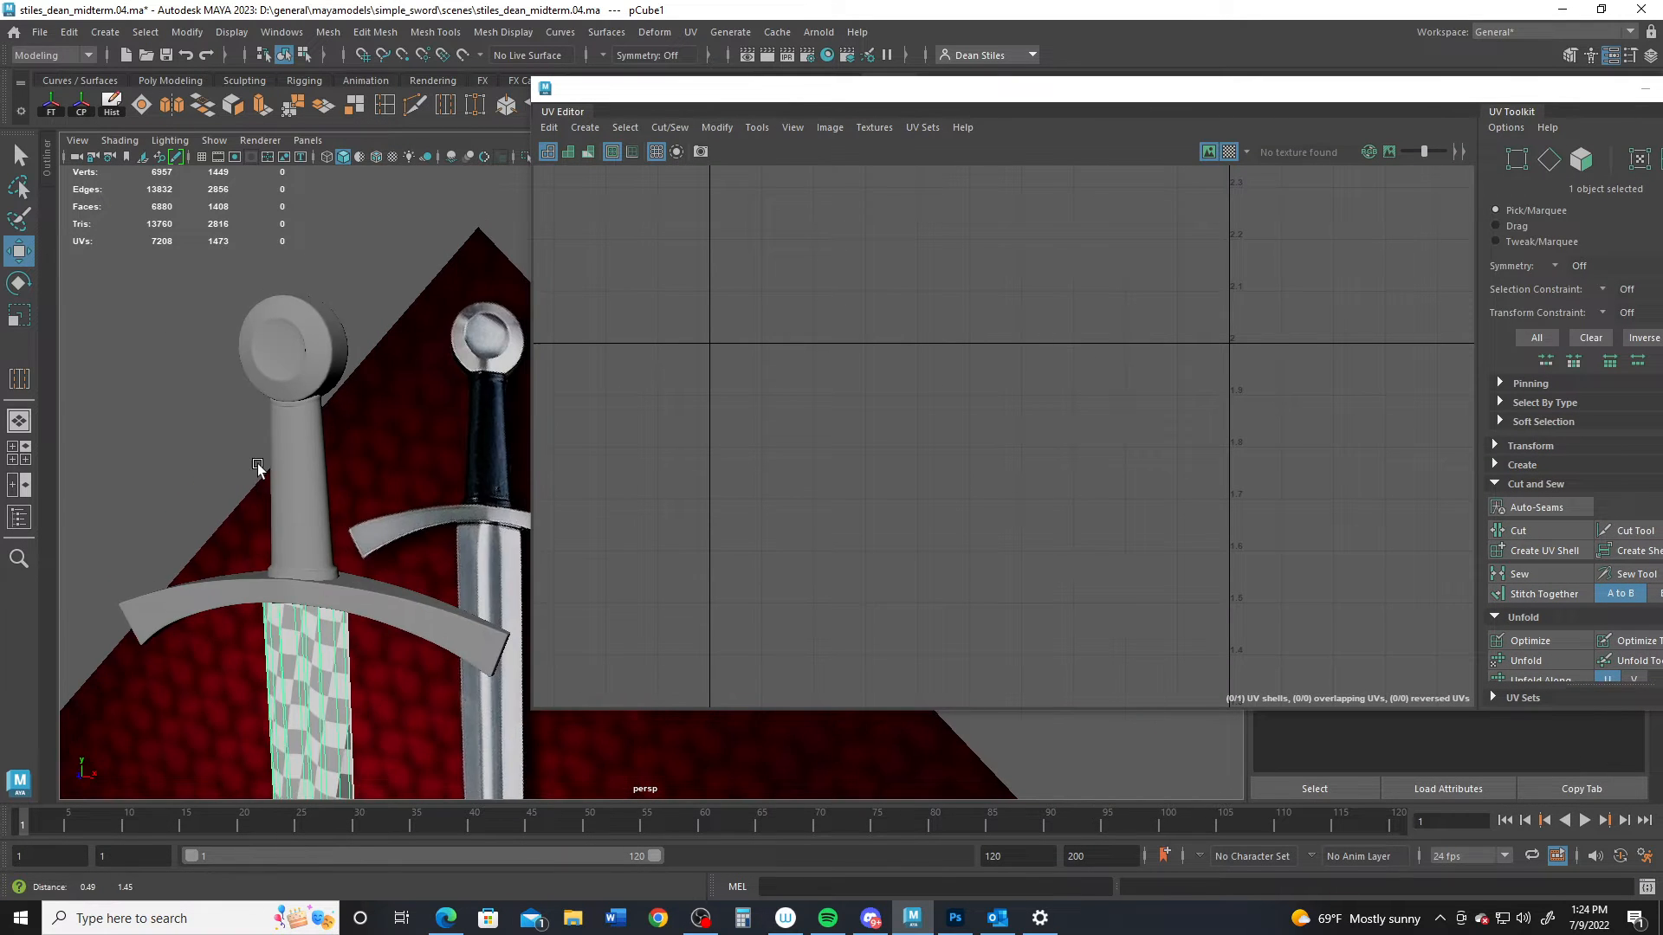
pyautogui.keyDown('alt'); pyautogui.moveTo(257, 464); pyautogui.dragTo(352, 431); pyautogui.keyUp('alt')
pyautogui.moveTo(327, 364); pyautogui.dragTo(490, 712)
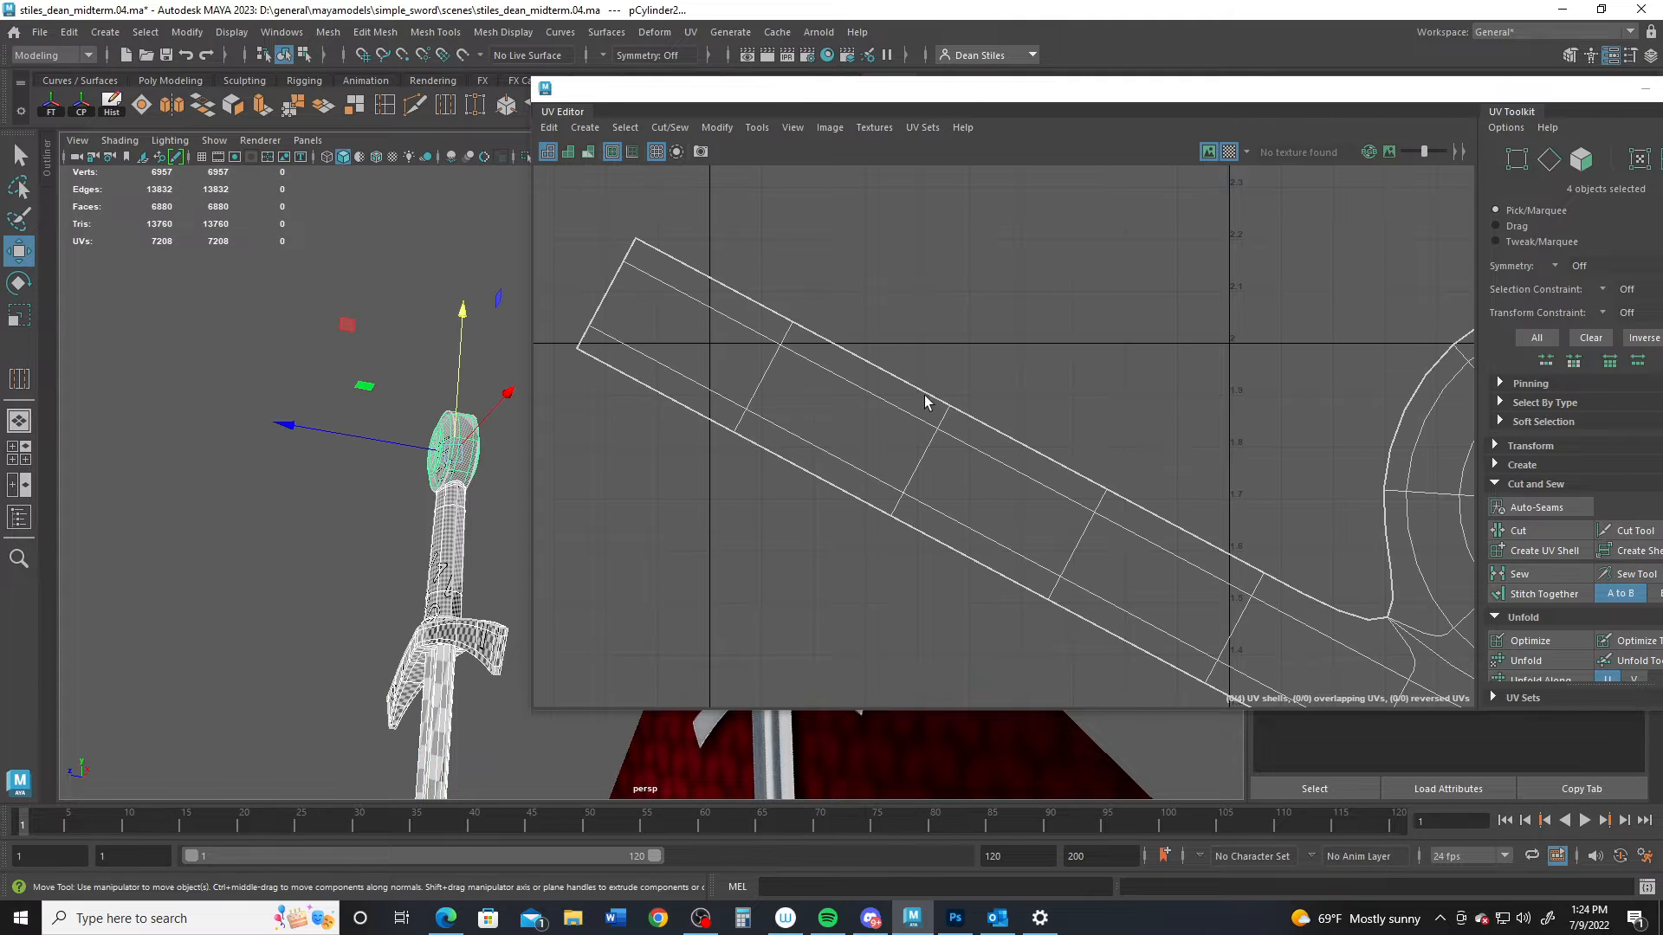
# Step: Switch to UV shell selection in the UV Editor and select all four sword shells
pyautogui.keyDown('alt'); pyautogui.moveTo(1210, 480); pyautogui.dragTo(639, 368, button='right'); pyautogui.keyUp('alt')
pyautogui.keyDown('alt'); pyautogui.moveTo(1130, 458); pyautogui.dragTo(833, 260, button='middle'); pyautogui.keyUp('alt')
pyautogui.keyDown('alt'); pyautogui.moveTo(1158, 447); pyautogui.dragTo(979, 408, button='right'); pyautogui.keyUp('alt')
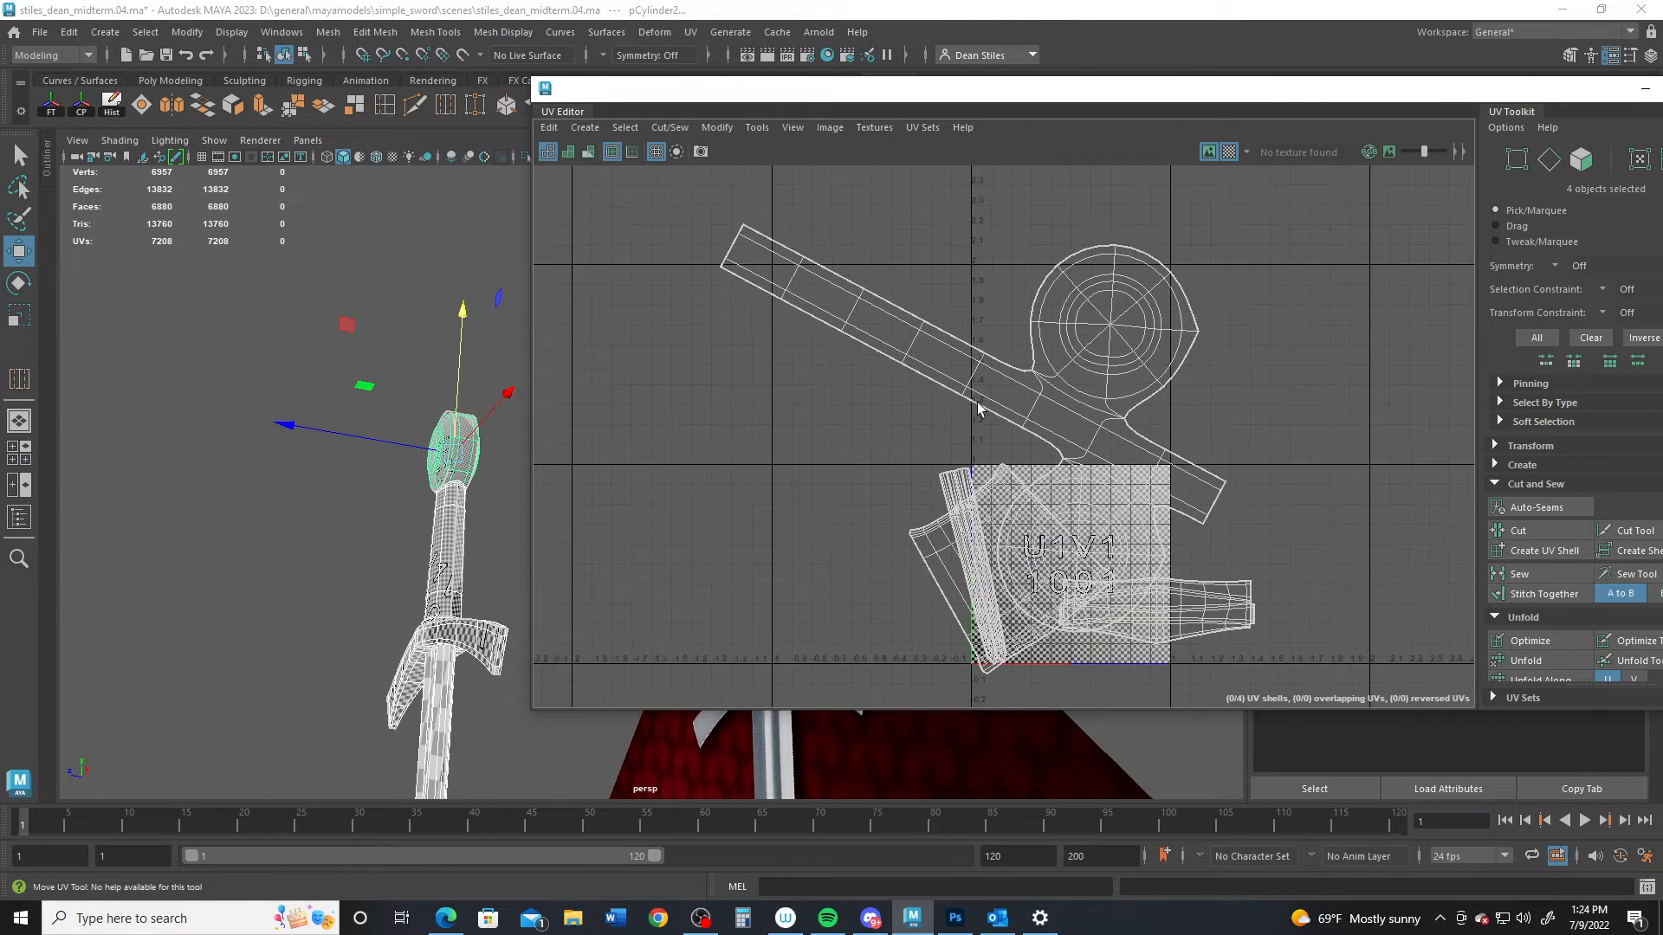
pyautogui.keyDown('alt'); pyautogui.moveTo(1140, 534); pyautogui.dragTo(1040, 402, button='middle'); pyautogui.keyUp('alt')
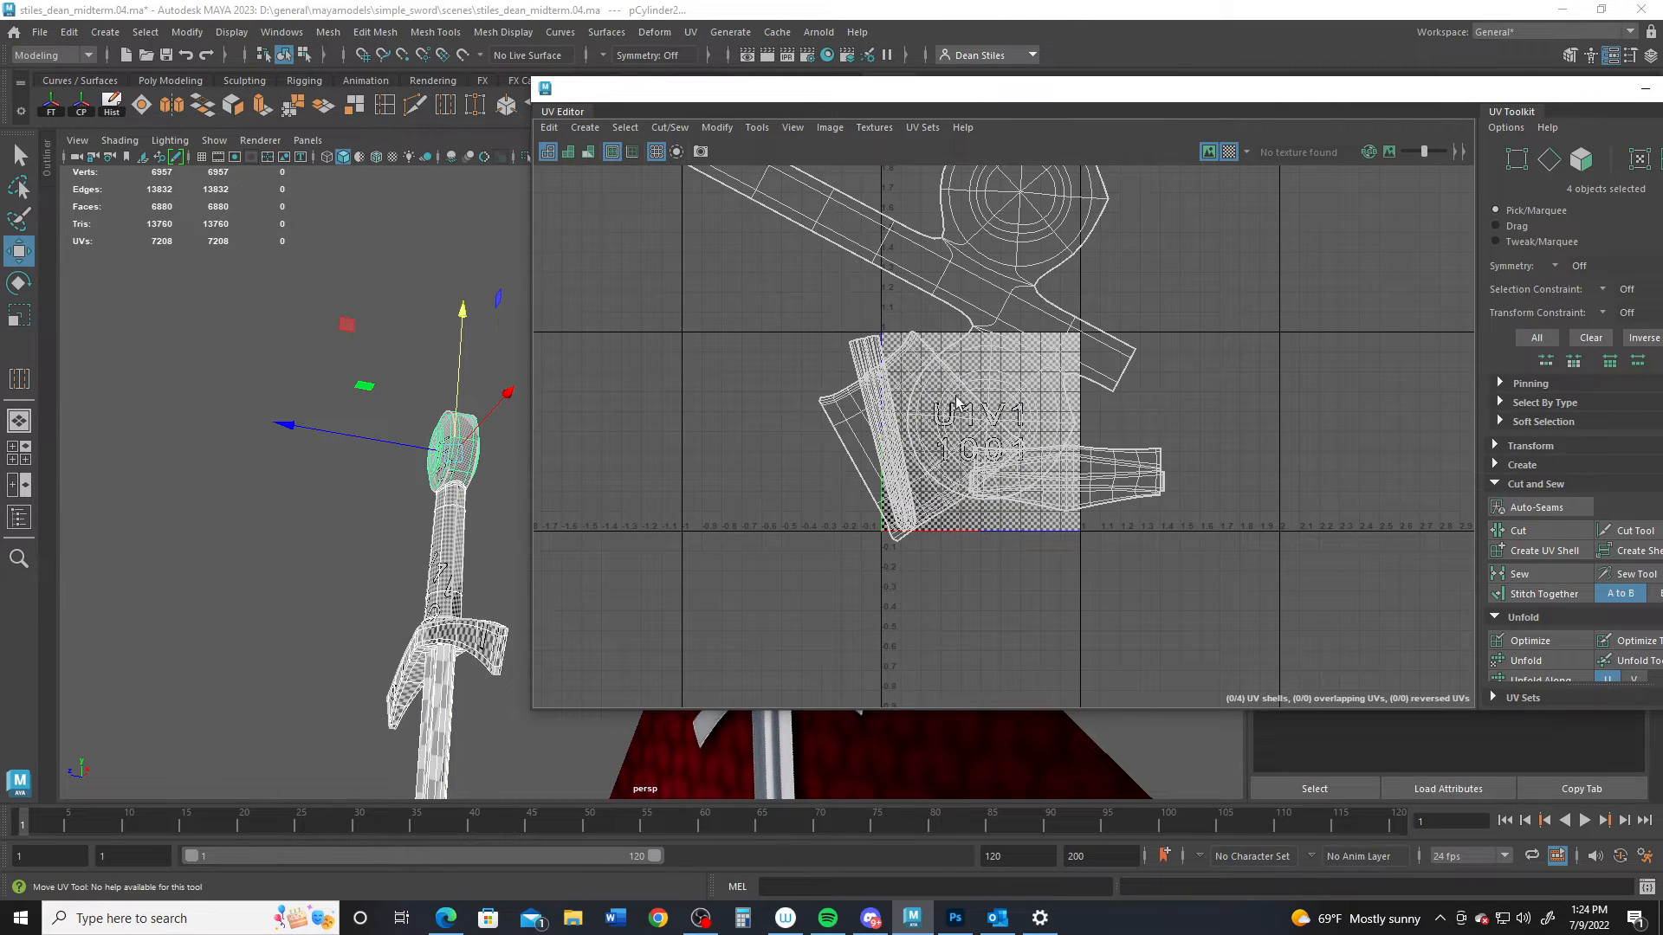
pyautogui.rightClick(971, 437)
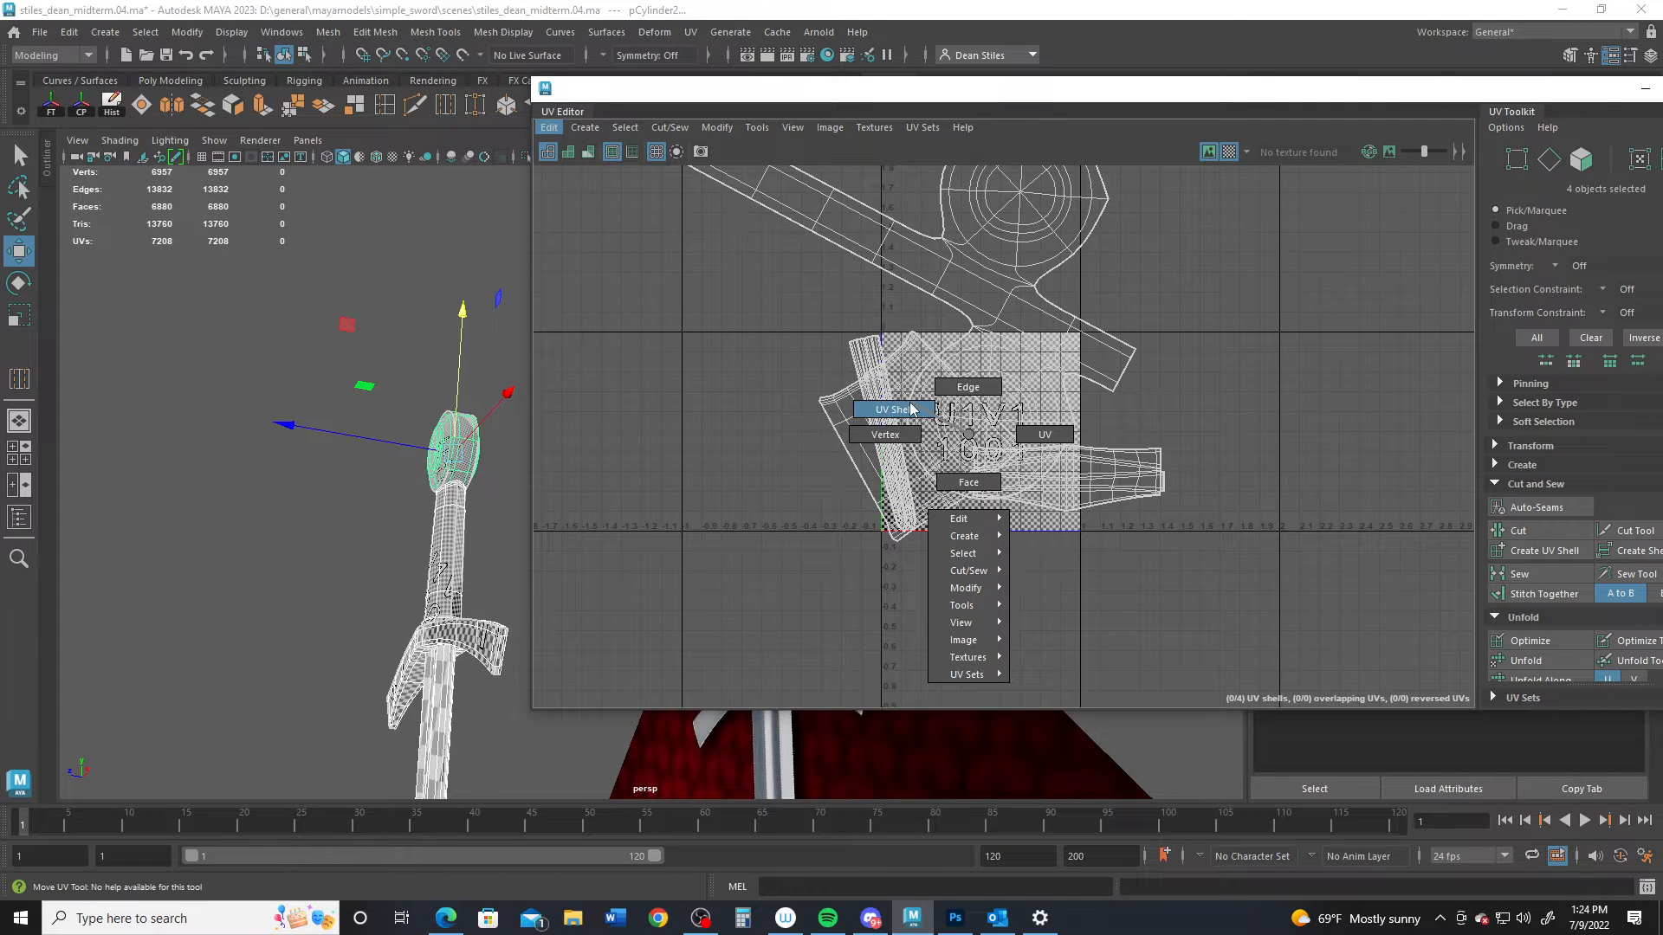
pyautogui.moveTo(907, 407); pyautogui.dragTo(893, 409, button='right')
pyautogui.keyDown('alt'); pyautogui.moveTo(1182, 538); pyautogui.dragTo(846, 342, button='right'); pyautogui.keyUp('alt')
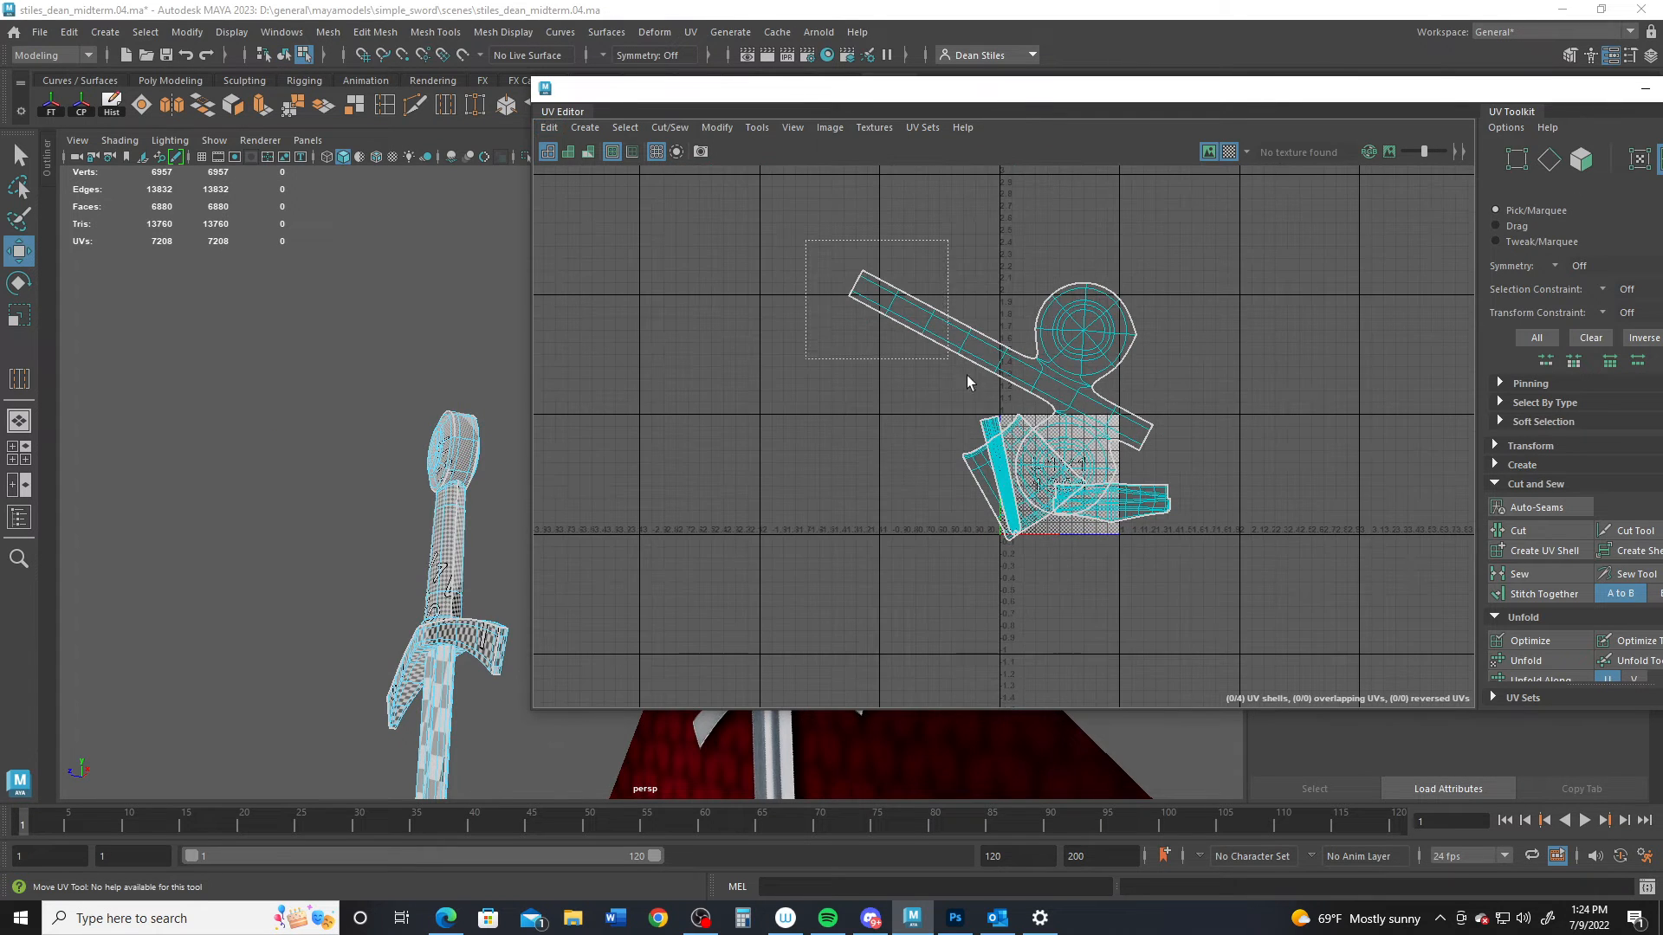
pyautogui.moveTo(966, 381); pyautogui.dragTo(1234, 592)
pyautogui.keyDown('alt'); pyautogui.moveTo(1273, 538); pyautogui.dragTo(973, 525, button='middle'); pyautogui.keyUp('alt')
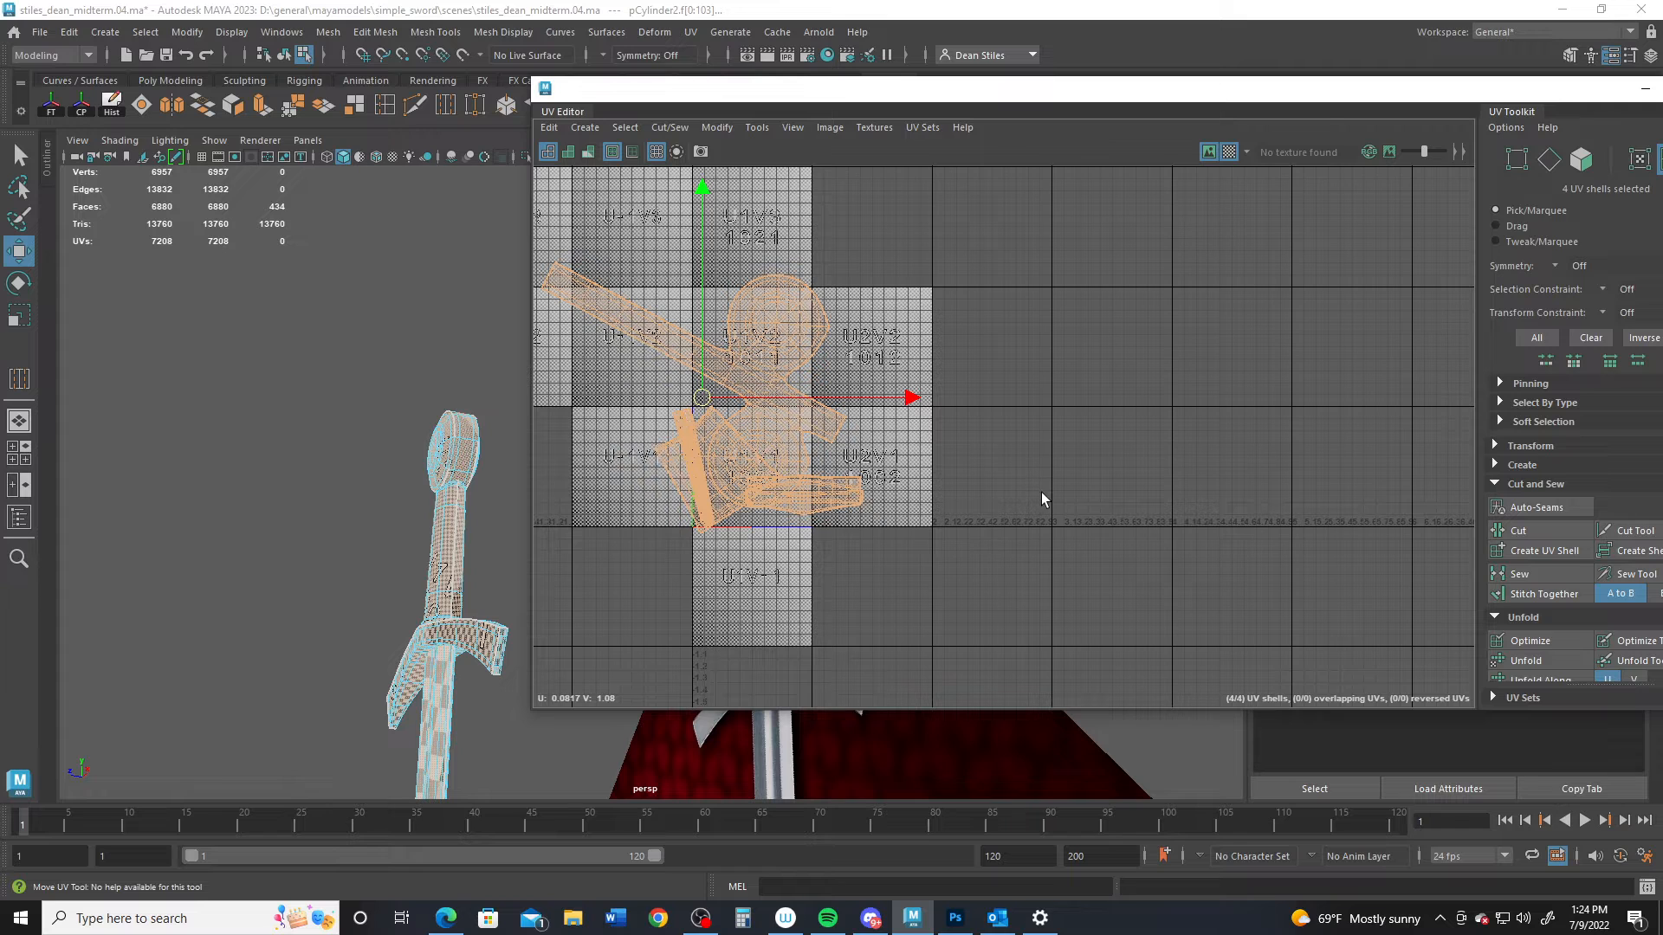
# Step: Run Layout on the selected shells to arrange them within the U1V1 tile
pyautogui.moveTo(1309, 93); pyautogui.dragTo(906, 121)
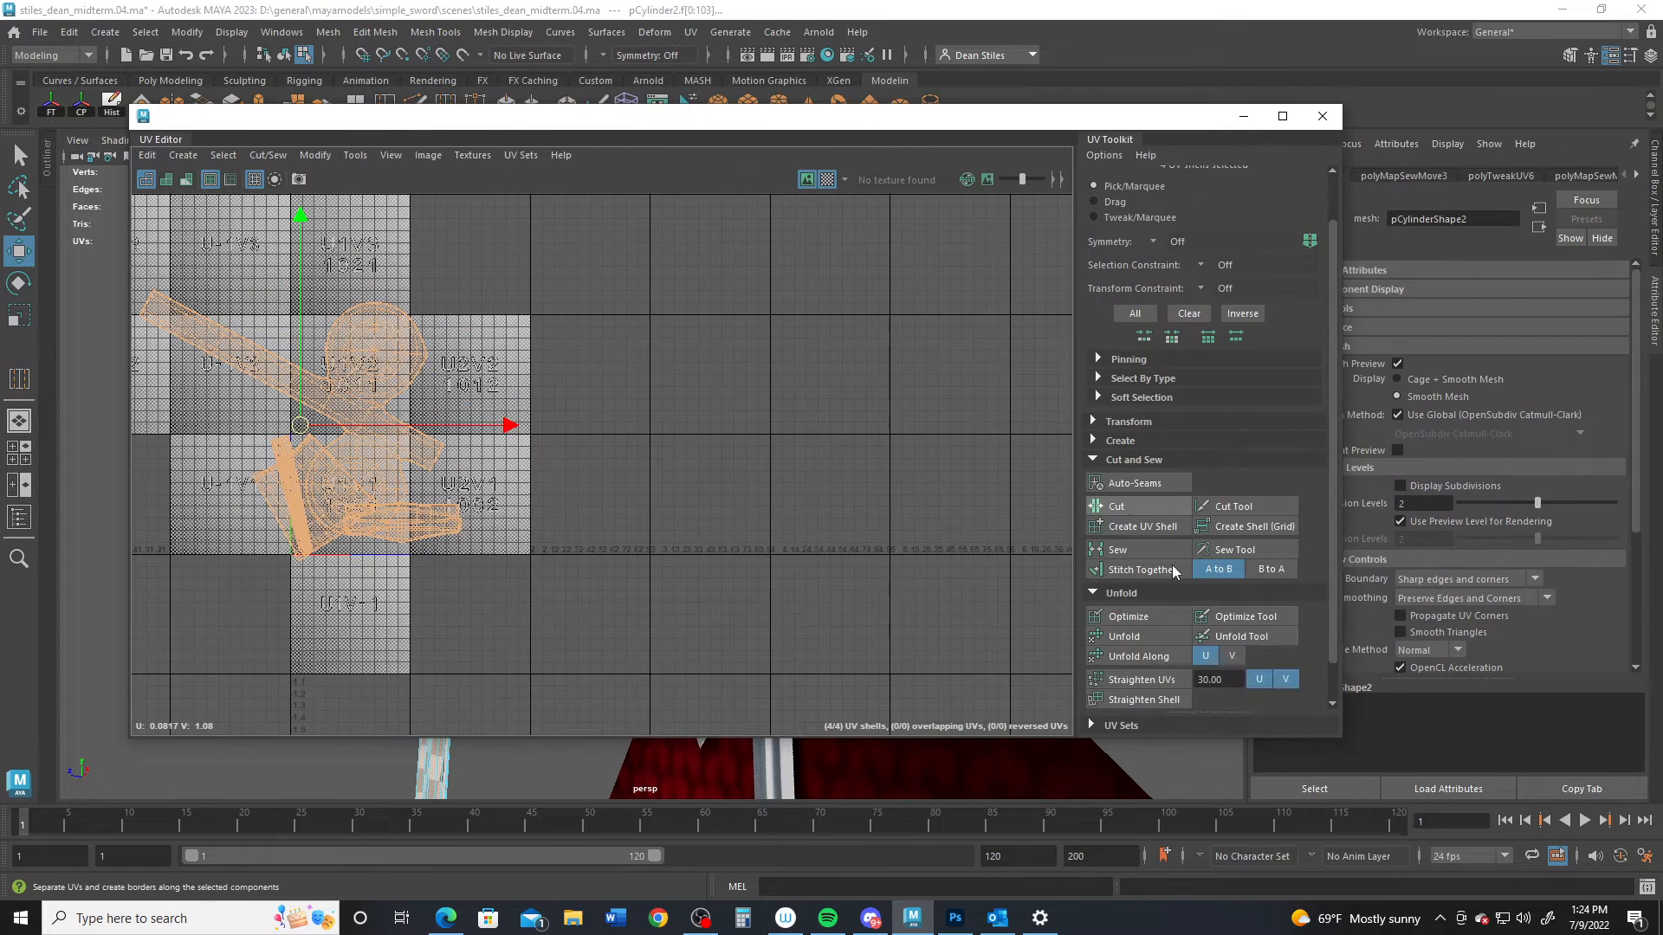
pyautogui.scroll(-2, 1173, 571)
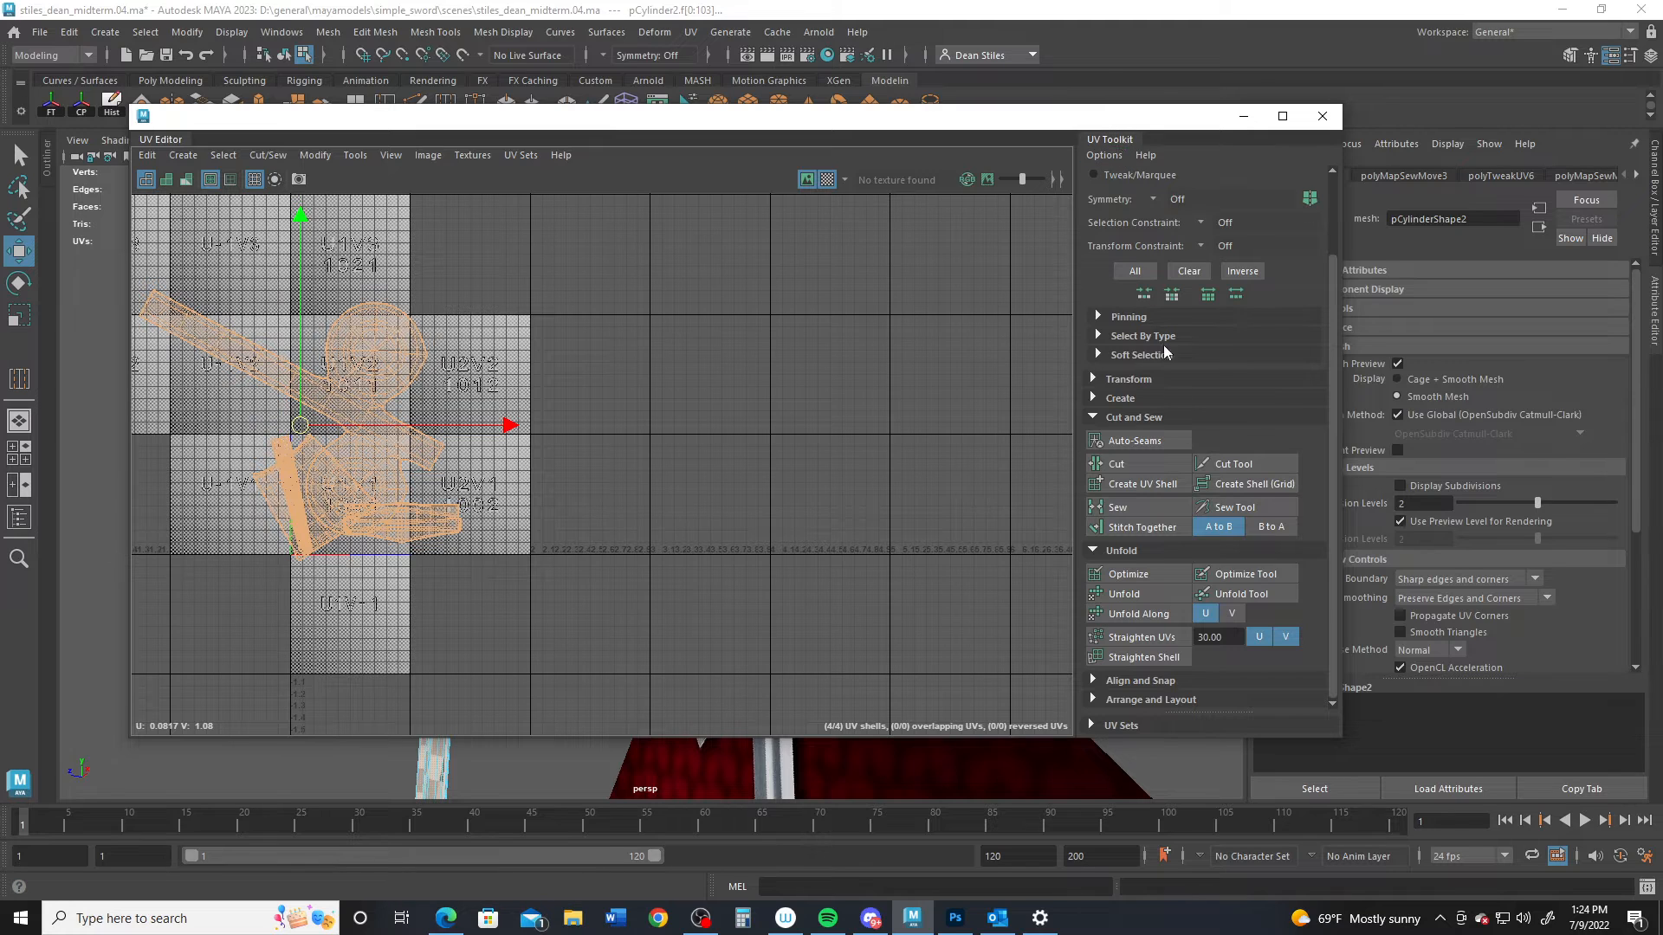
pyautogui.click(1093, 700)
pyautogui.scroll(-5, 1137, 625)
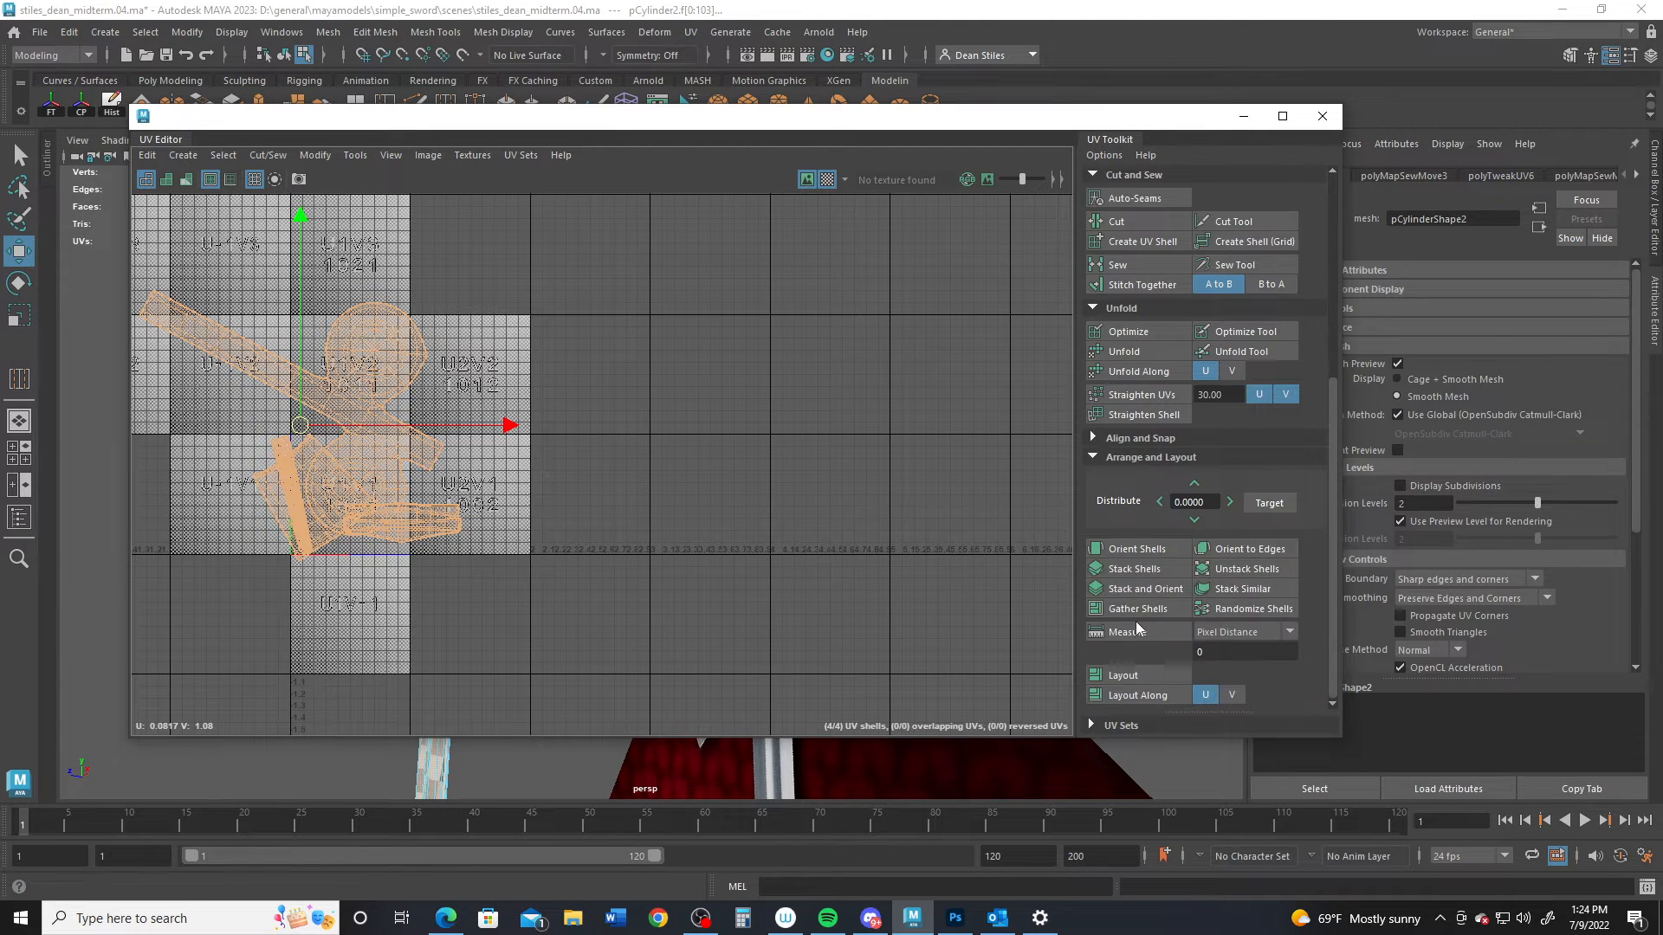
pyautogui.click(1122, 678)
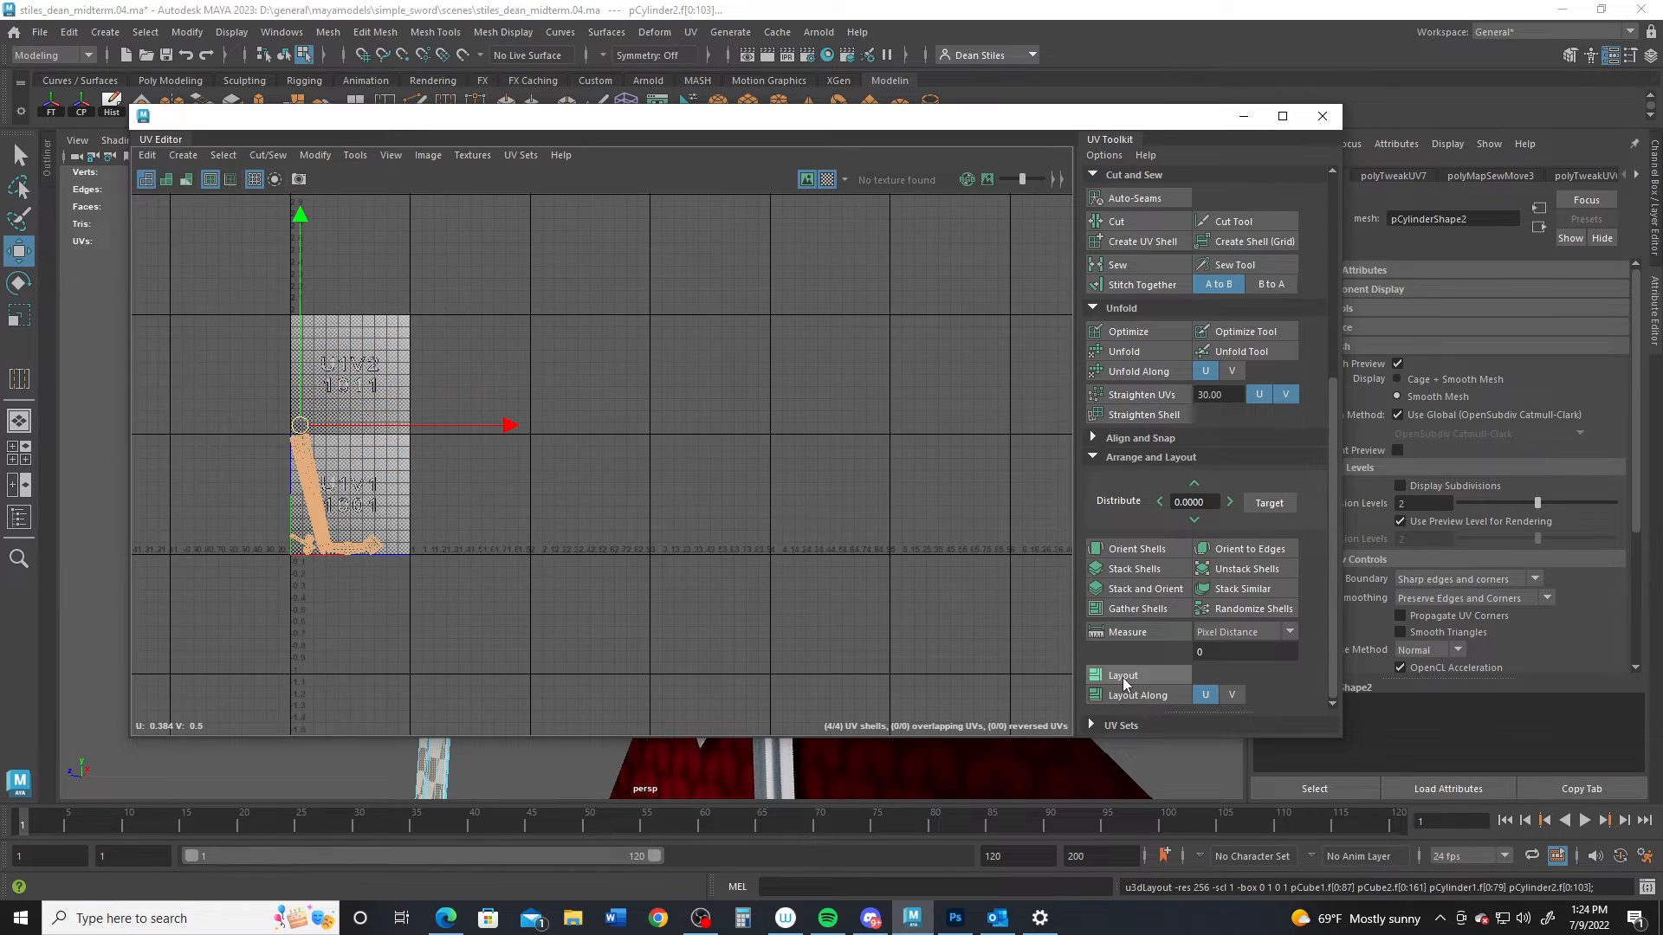
# Step: Examine the packed shells in the U1V1 tile and the checker pattern across the sword's grip, crossguard and blade
pyautogui.keyDown('alt'); pyautogui.moveTo(394, 426); pyautogui.dragTo(693, 408, button='middle'); pyautogui.keyUp('alt')
pyautogui.keyDown('alt'); pyautogui.moveTo(502, 563); pyautogui.dragTo(753, 405, button='right'); pyautogui.keyUp('alt')
pyautogui.keyDown('alt'); pyautogui.moveTo(754, 406); pyautogui.dragTo(736, 485, button='middle'); pyautogui.keyUp('alt')
pyautogui.keyDown('alt'); pyautogui.moveTo(710, 510); pyautogui.dragTo(784, 546, button='right'); pyautogui.keyUp('alt')
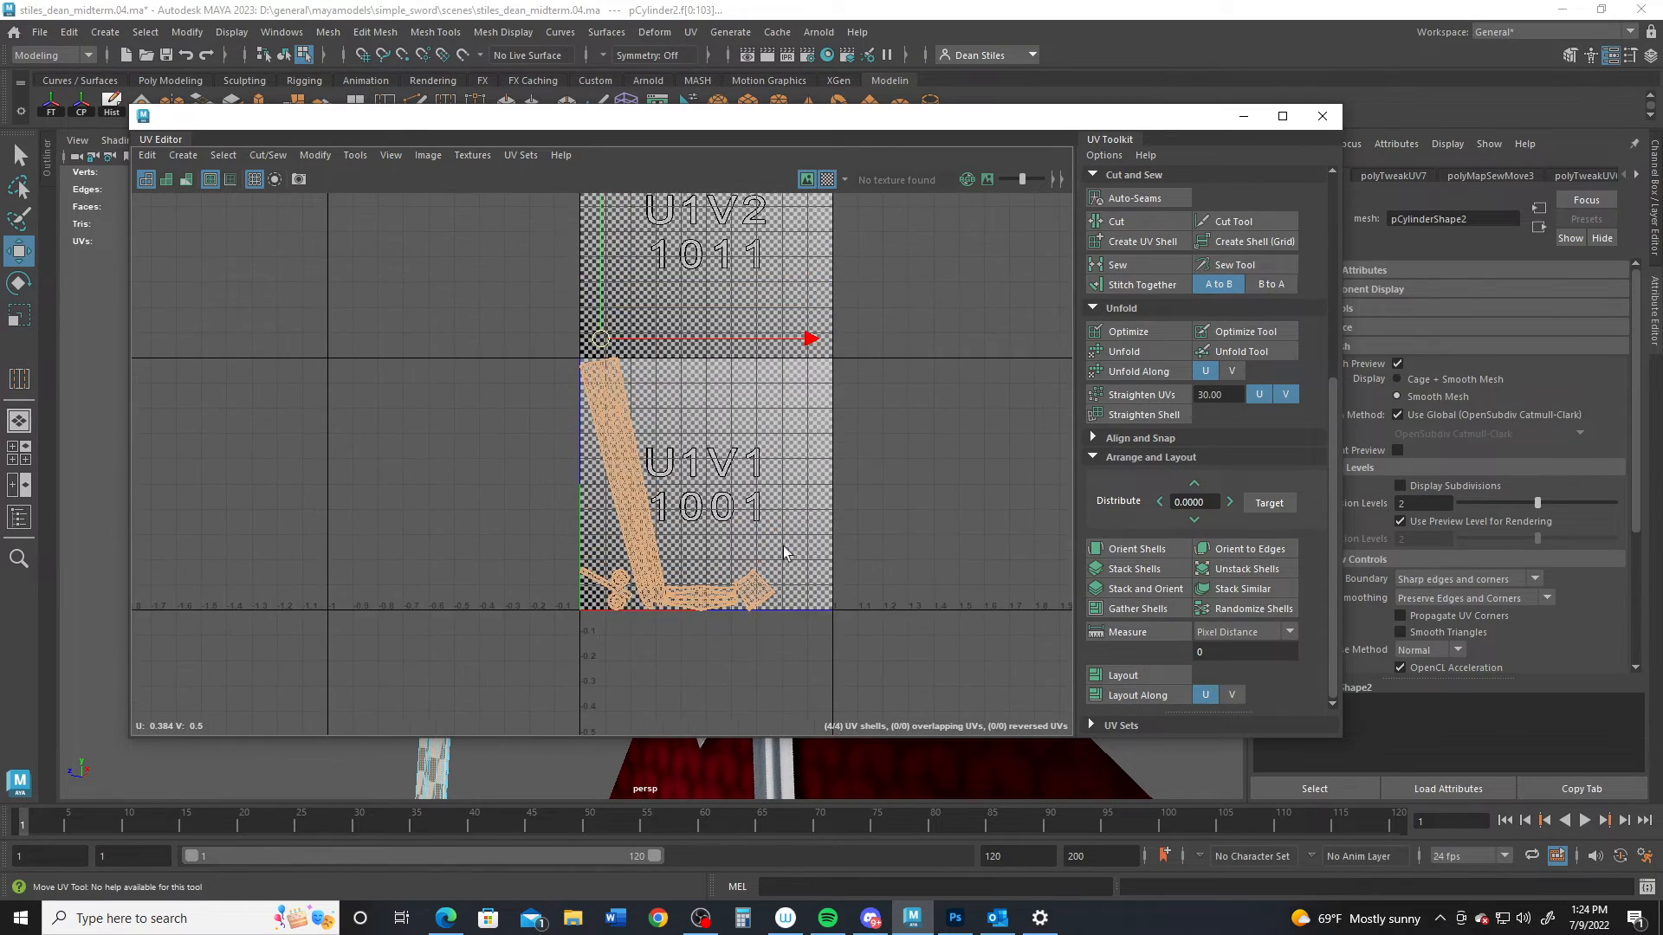
pyautogui.keyDown('alt'); pyautogui.moveTo(610, 519); pyautogui.dragTo(720, 591, button='right'); pyautogui.keyUp('alt')
pyautogui.keyDown('alt'); pyautogui.moveTo(601, 589); pyautogui.dragTo(602, 625, button='middle'); pyautogui.keyUp('alt')
pyautogui.keyDown('alt'); pyautogui.moveTo(631, 481); pyautogui.dragTo(633, 411, button='middle'); pyautogui.keyUp('alt')
pyautogui.keyDown('alt'); pyautogui.moveTo(632, 412); pyautogui.dragTo(706, 573, button='right'); pyautogui.keyUp('alt')
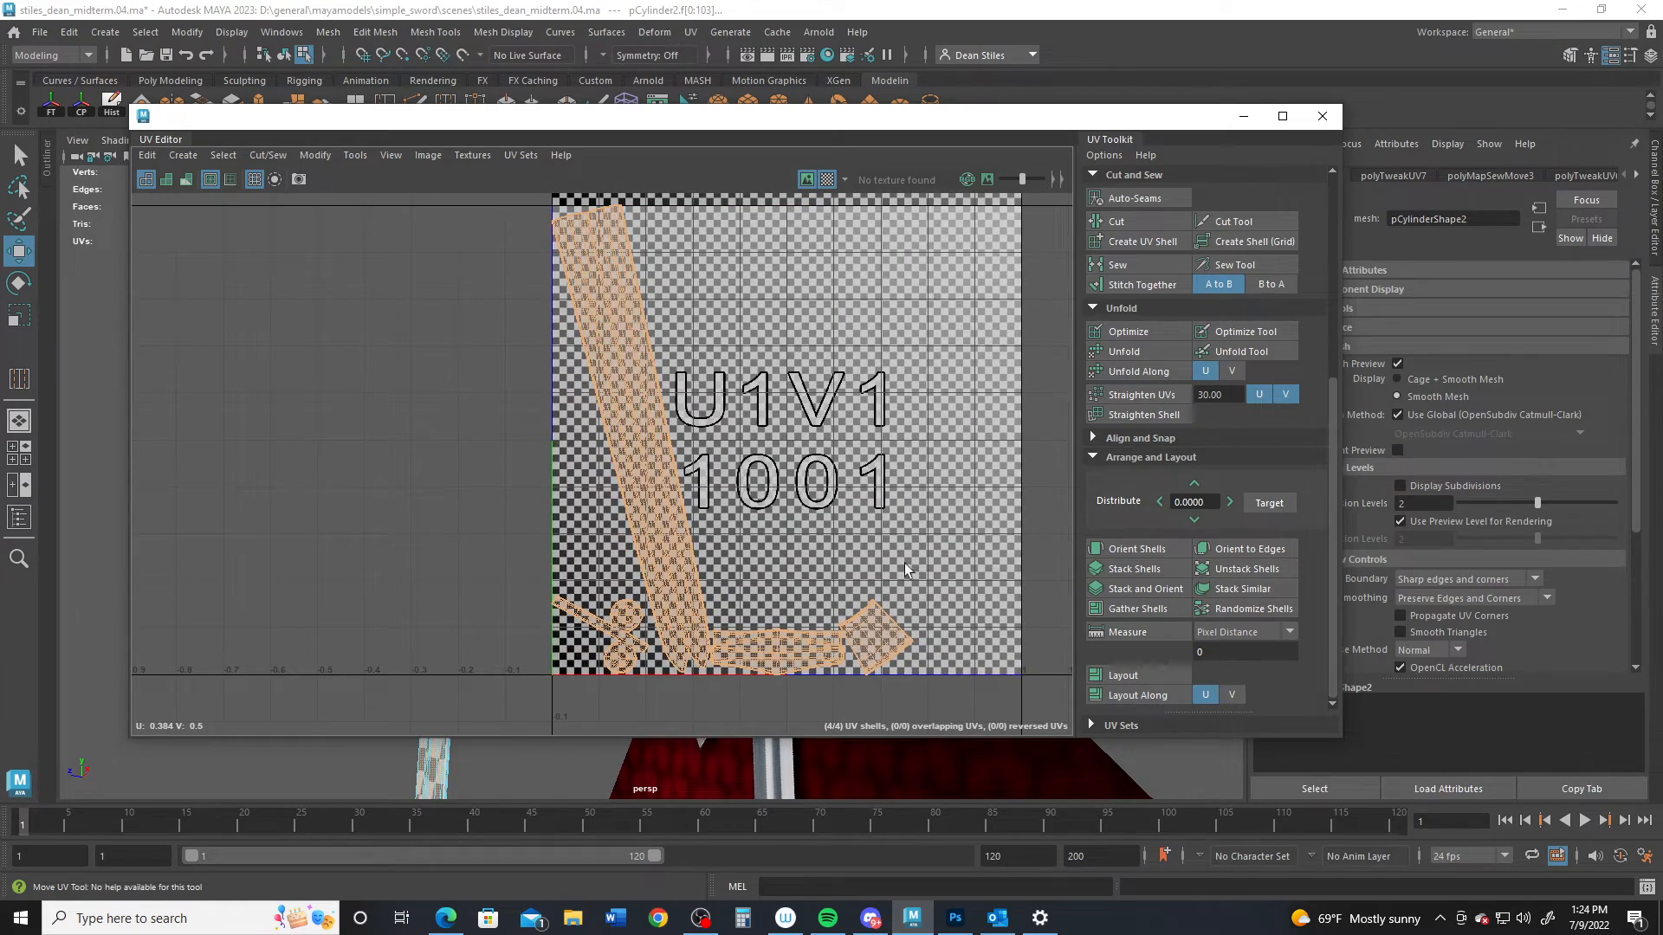
pyautogui.moveTo(817, 127); pyautogui.dragTo(1308, 186)
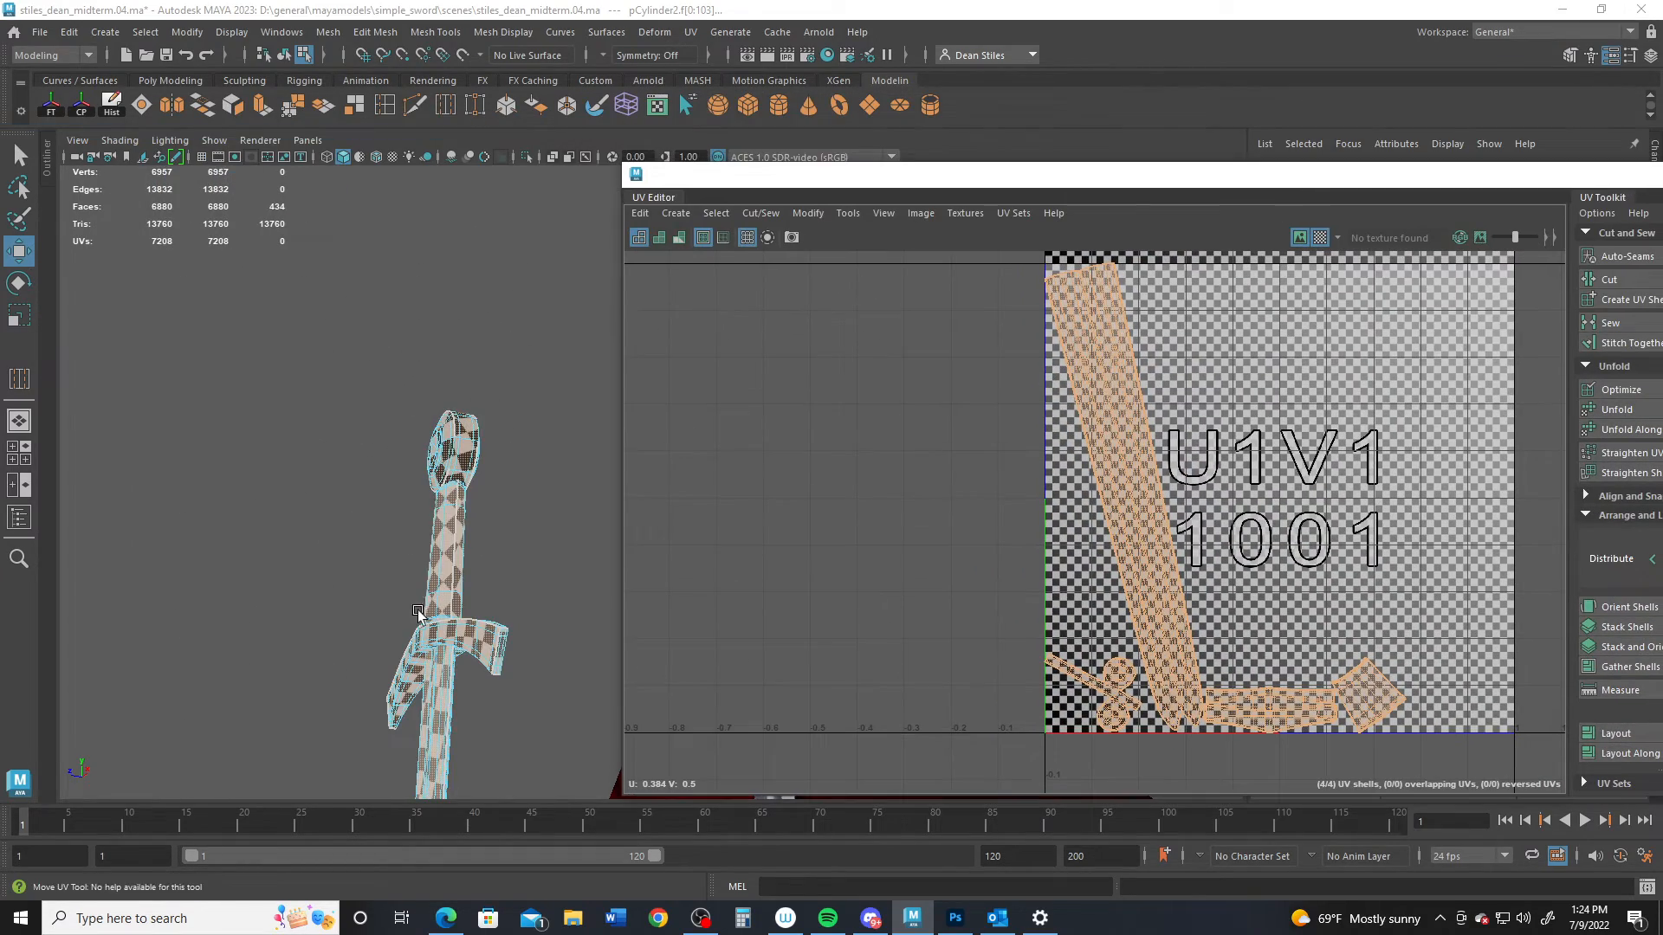
pyautogui.keyDown('alt'); pyautogui.moveTo(412, 605); pyautogui.dragTo(433, 464); pyautogui.keyUp('alt')
pyautogui.keyDown('alt'); pyautogui.moveTo(379, 386); pyautogui.dragTo(426, 521, button='right'); pyautogui.keyUp('alt')
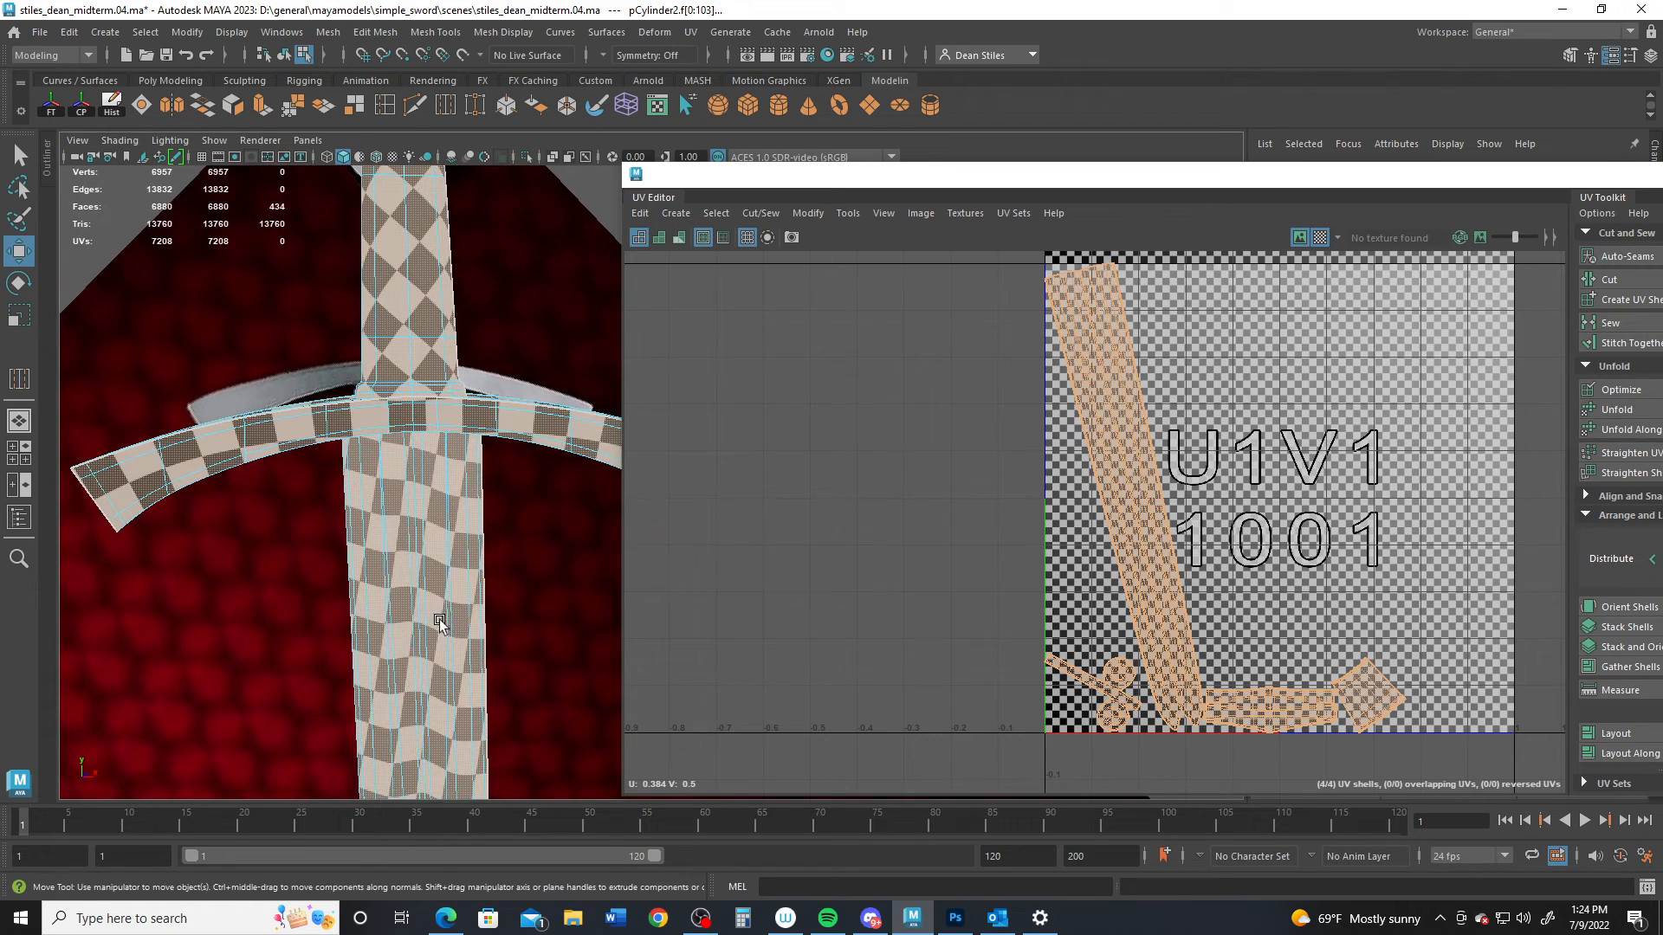
pyautogui.keyDown('alt'); pyautogui.moveTo(367, 316); pyautogui.dragTo(355, 396, button='middle'); pyautogui.keyUp('alt')
pyautogui.scroll(-1, 1195, 398)
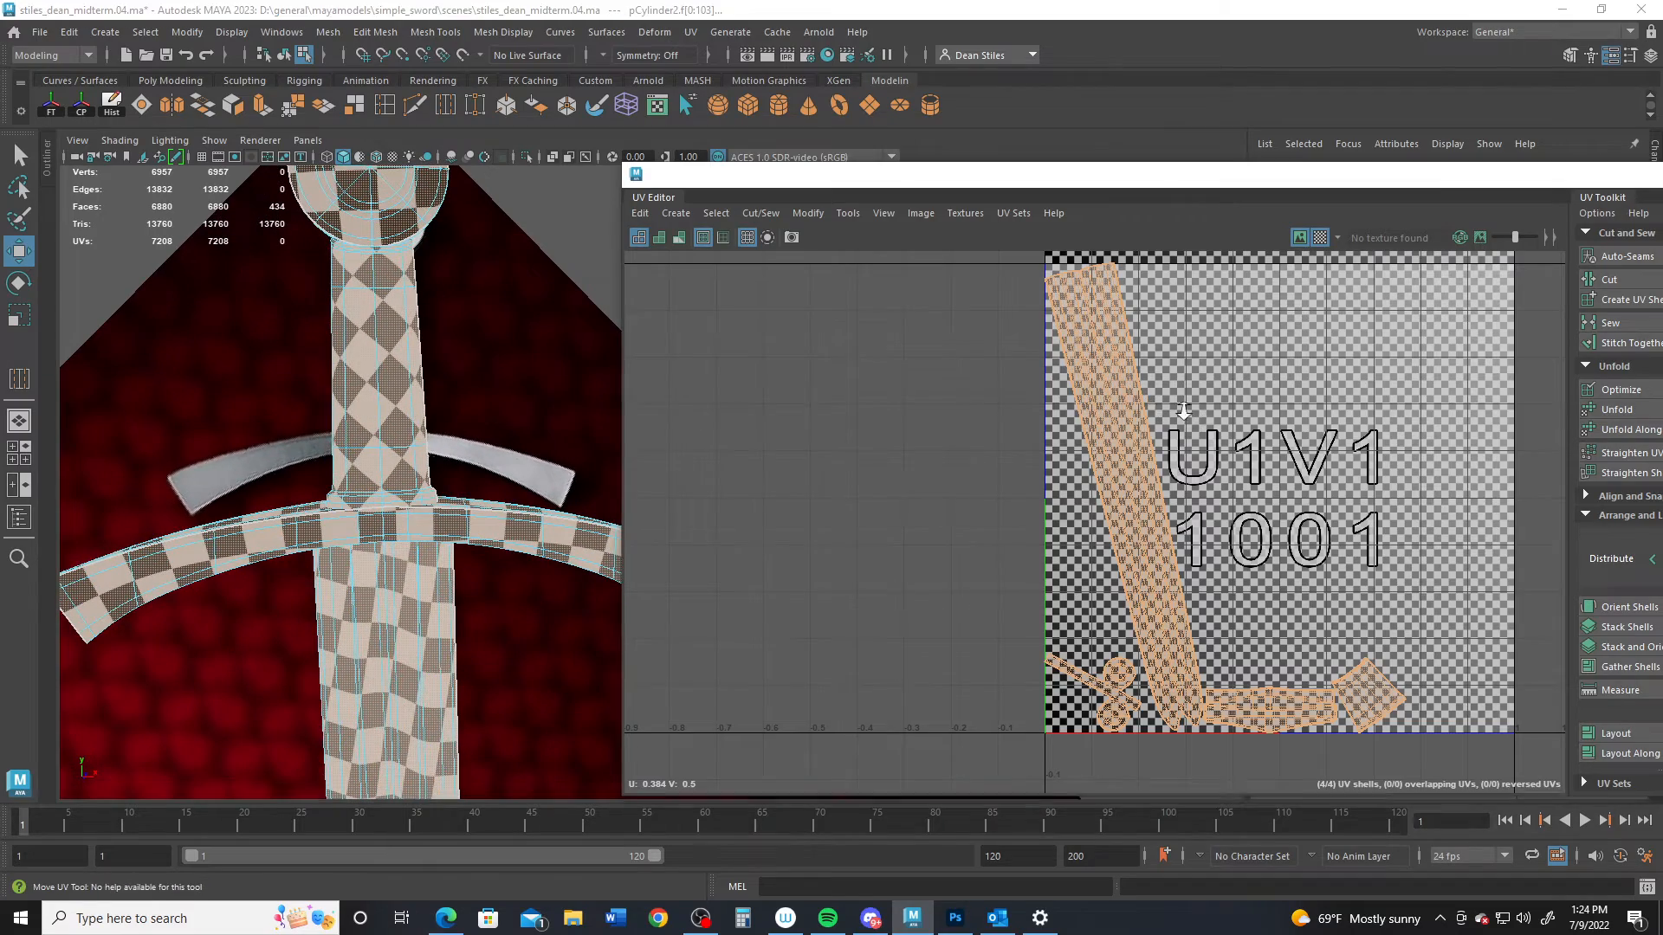
# Step: Rotate the blade shell to a diagonal and move it to the middle of the U1V1 tile
pyautogui.click(1115, 416)
pyautogui.press('e')
pyautogui.moveTo(1277, 374); pyautogui.dragTo(1199, 303)
pyautogui.press('w')
pyautogui.moveTo(1128, 480); pyautogui.dragTo(1238, 481)
pyautogui.press('r')
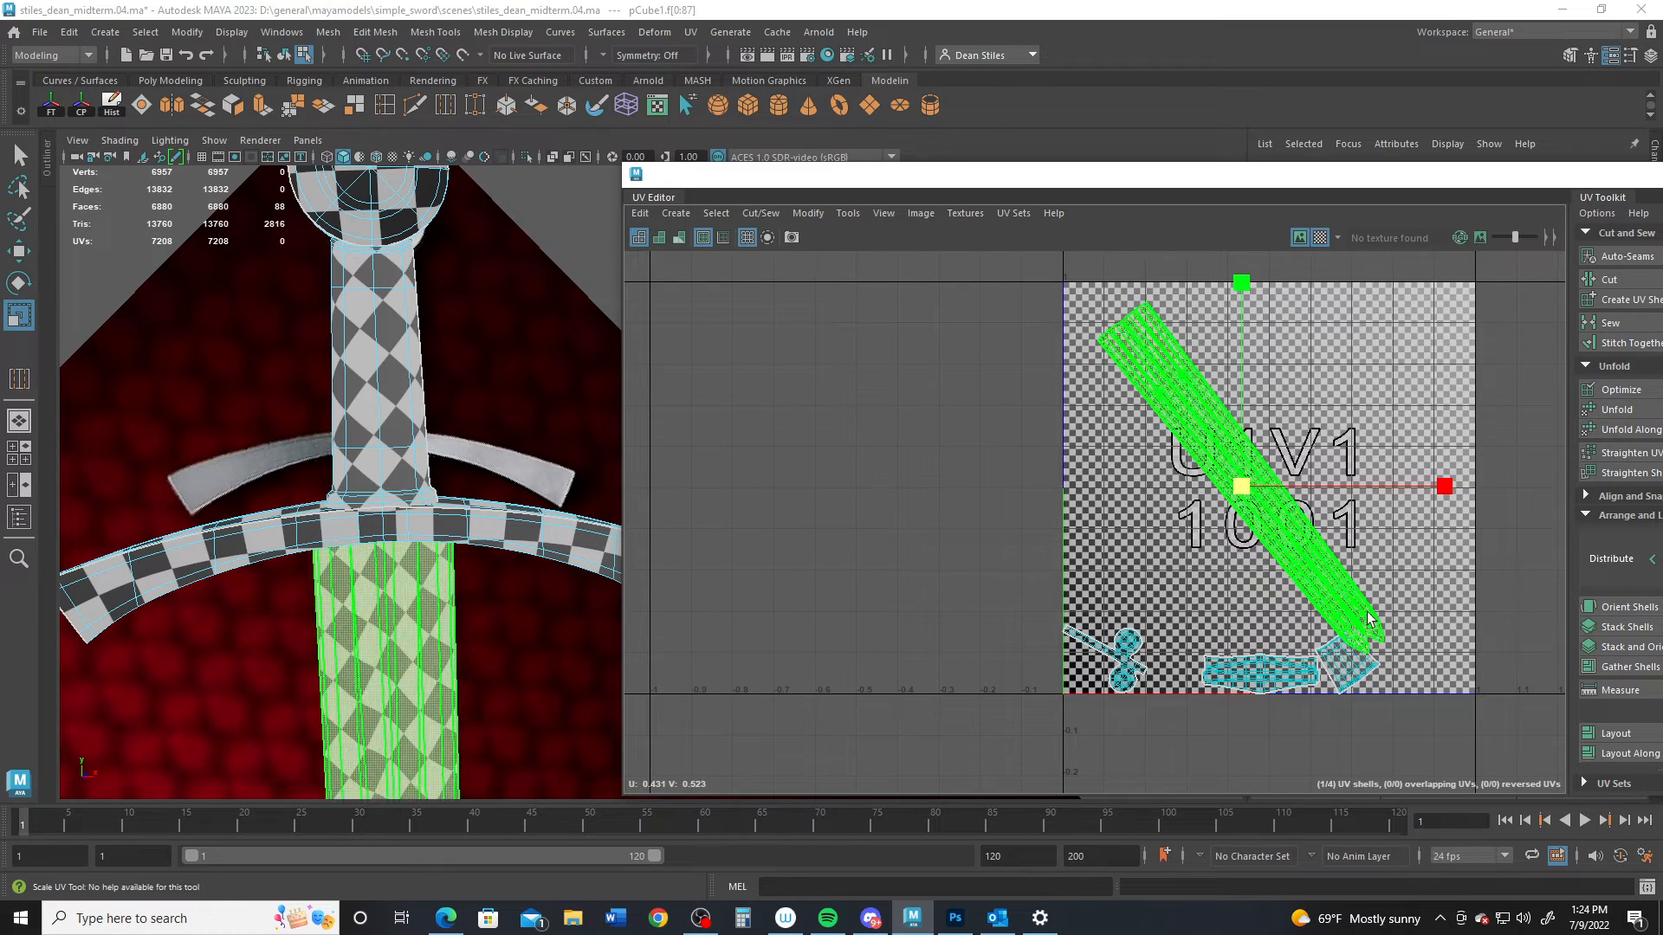
# Step: Move the grip shell up into the empty area above and to the right of the diagonal blade shell
pyautogui.click(1347, 666)
pyautogui.press('w')
pyautogui.moveTo(1351, 668); pyautogui.dragTo(1356, 468)
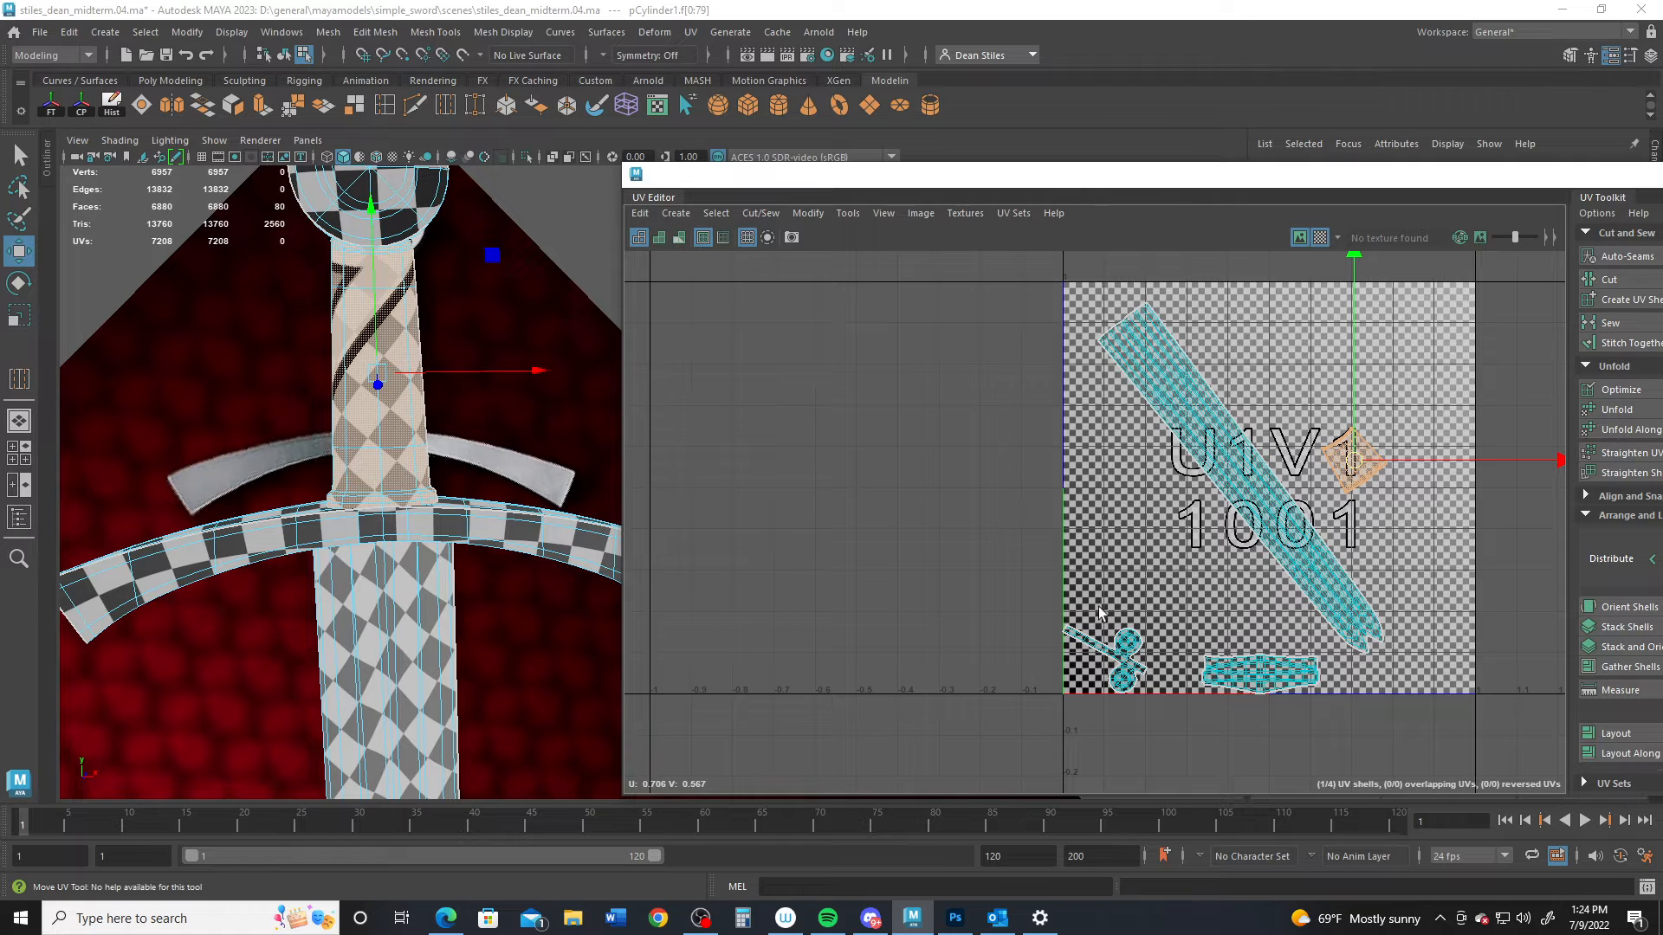
# Step: Select all four shells and scale them up slightly and uniformly, keeping their relative sizes
pyautogui.moveTo(1065, 425); pyautogui.dragTo(1458, 769)
pyautogui.press('r')
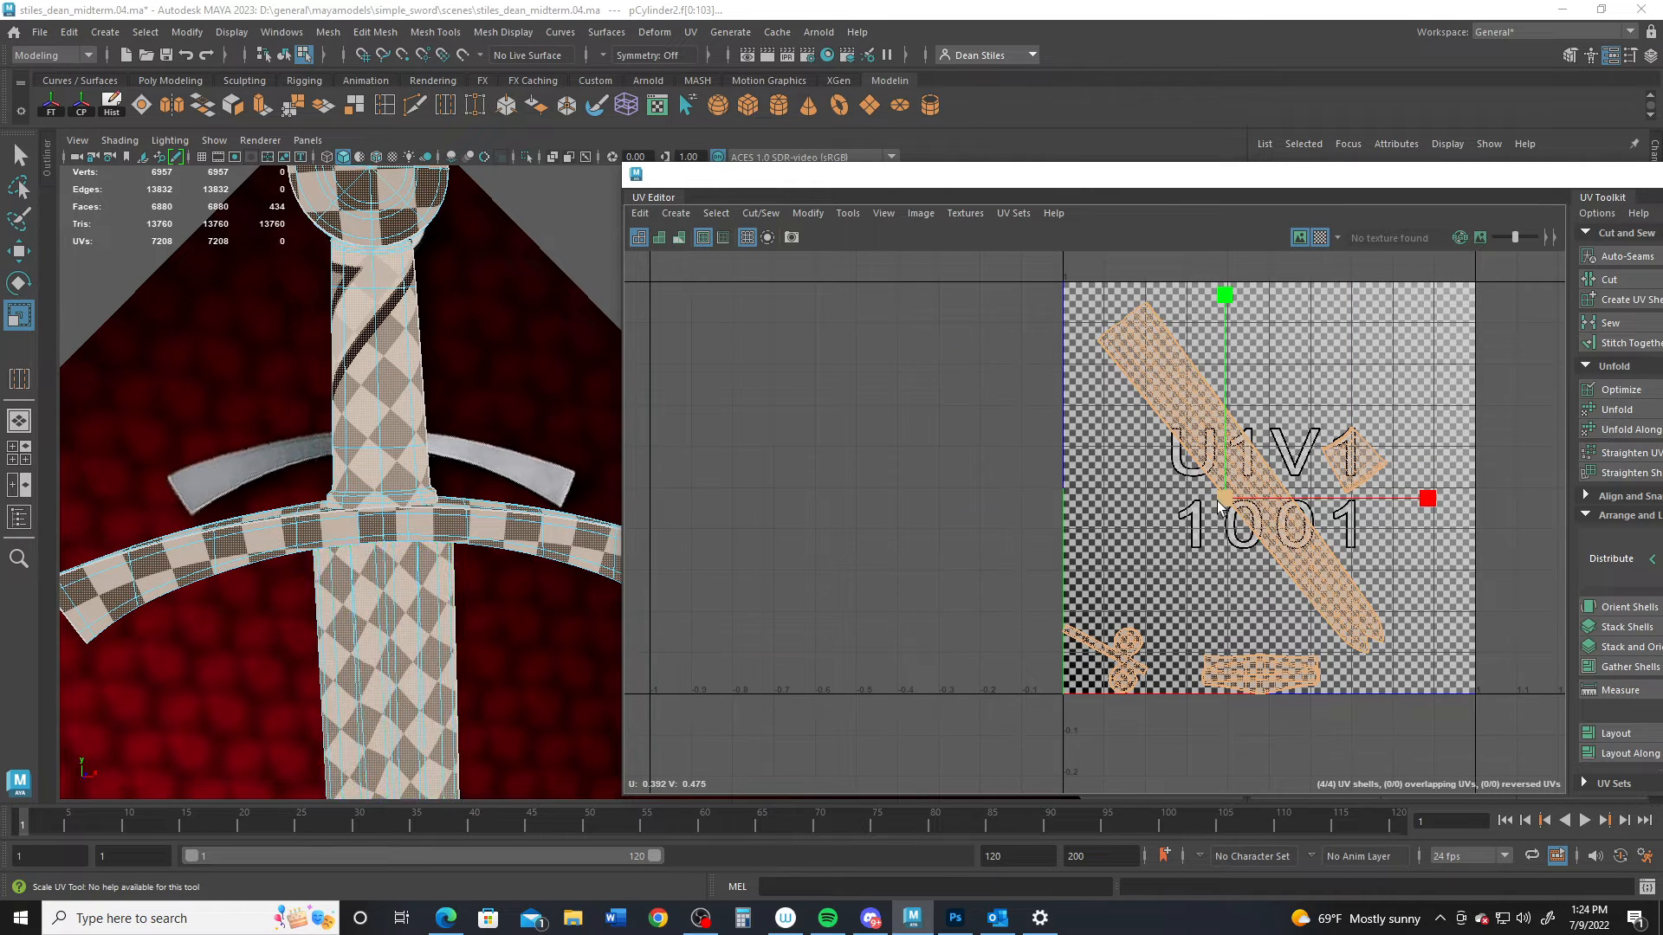
pyautogui.moveTo(1217, 506)
pyautogui.mouseDown()
pyautogui.moveTo(1254, 520)
pyautogui.moveTo(1230, 520)
pyautogui.mouseUp()
pyautogui.press('w')
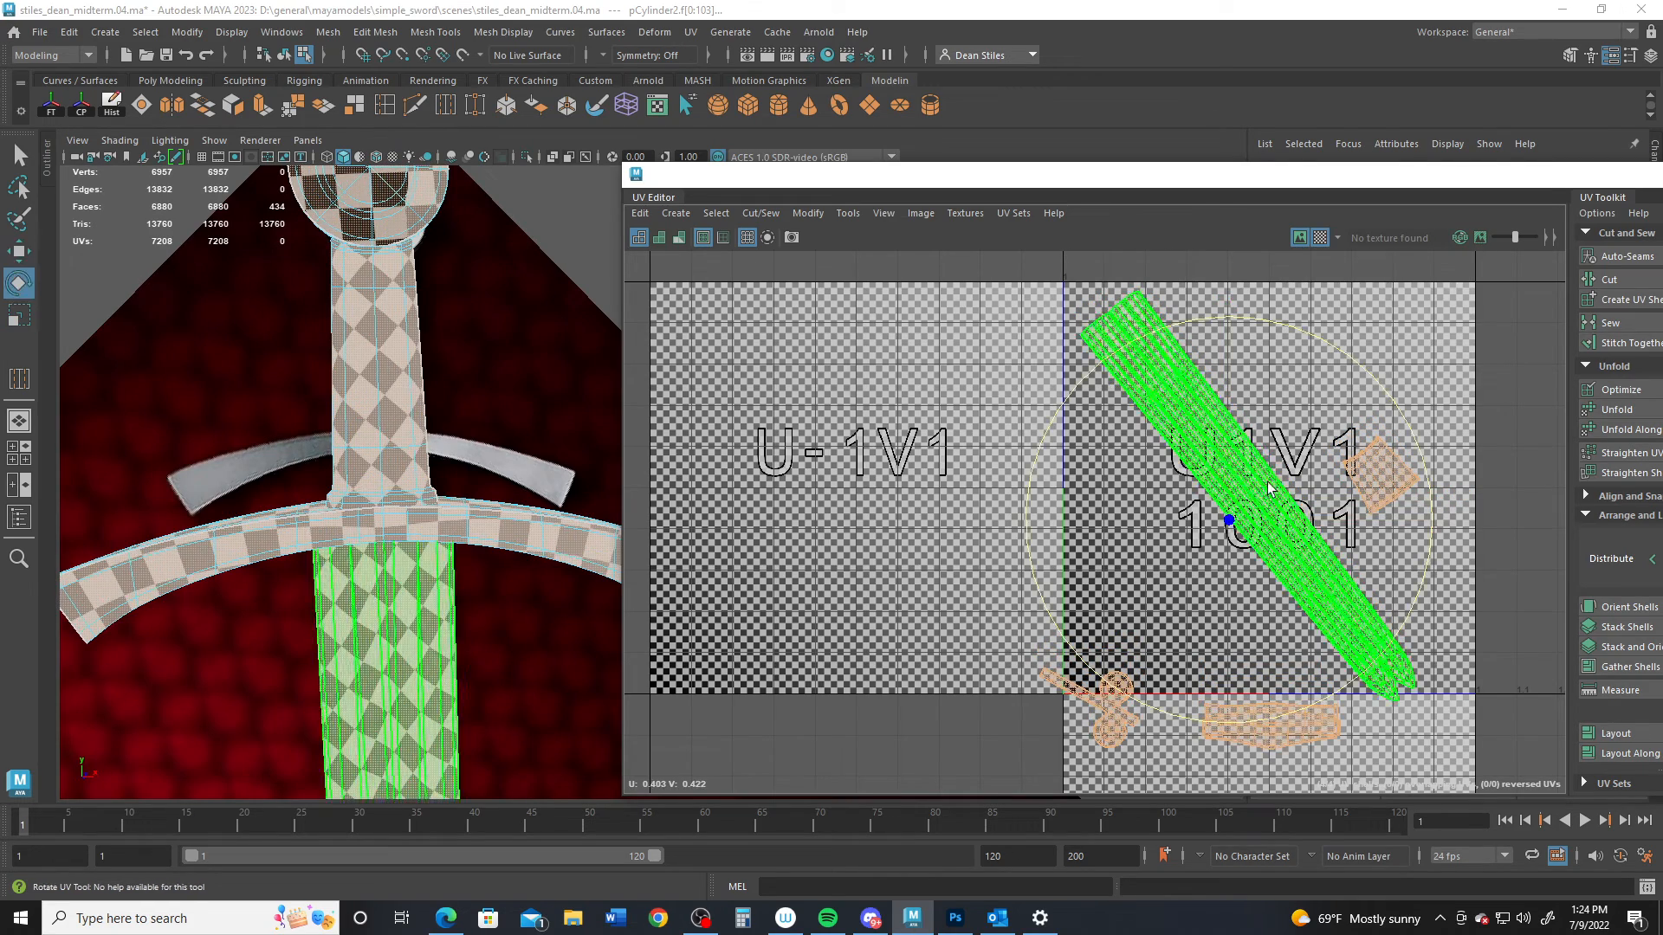
# Step: Rotate the blade shell slightly and shift it so it fits diagonally inside the U1V1 tile
pyautogui.press('e')
pyautogui.click(1122, 314)
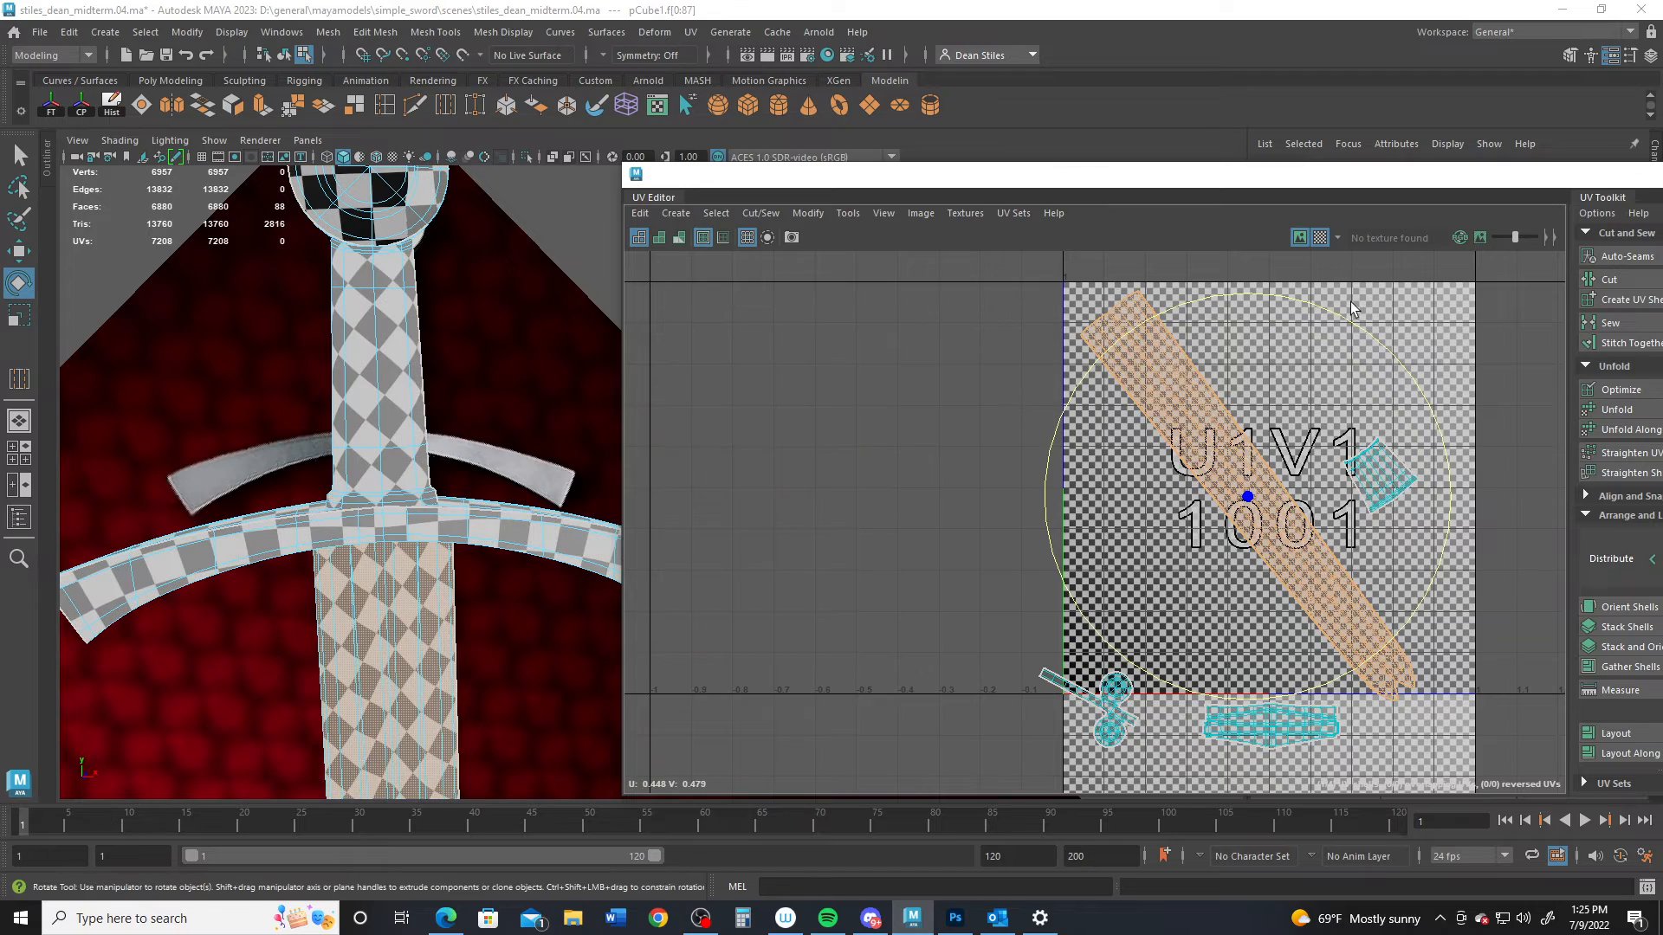
pyautogui.press('w')
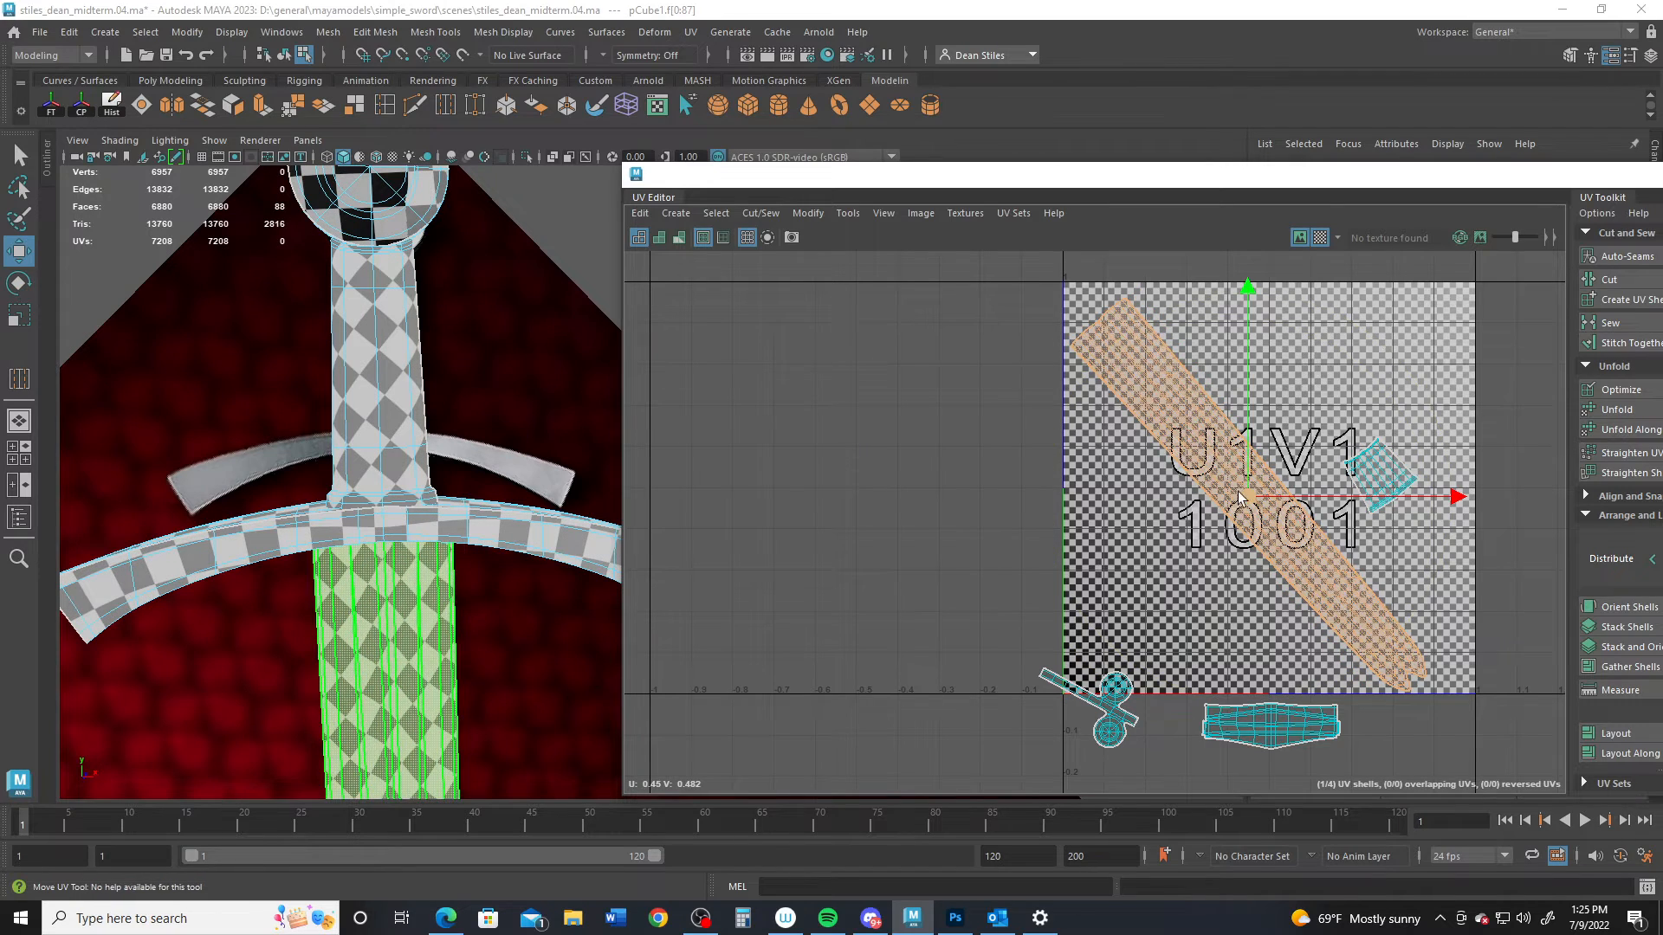
pyautogui.moveTo(1246, 495); pyautogui.dragTo(1252, 490)
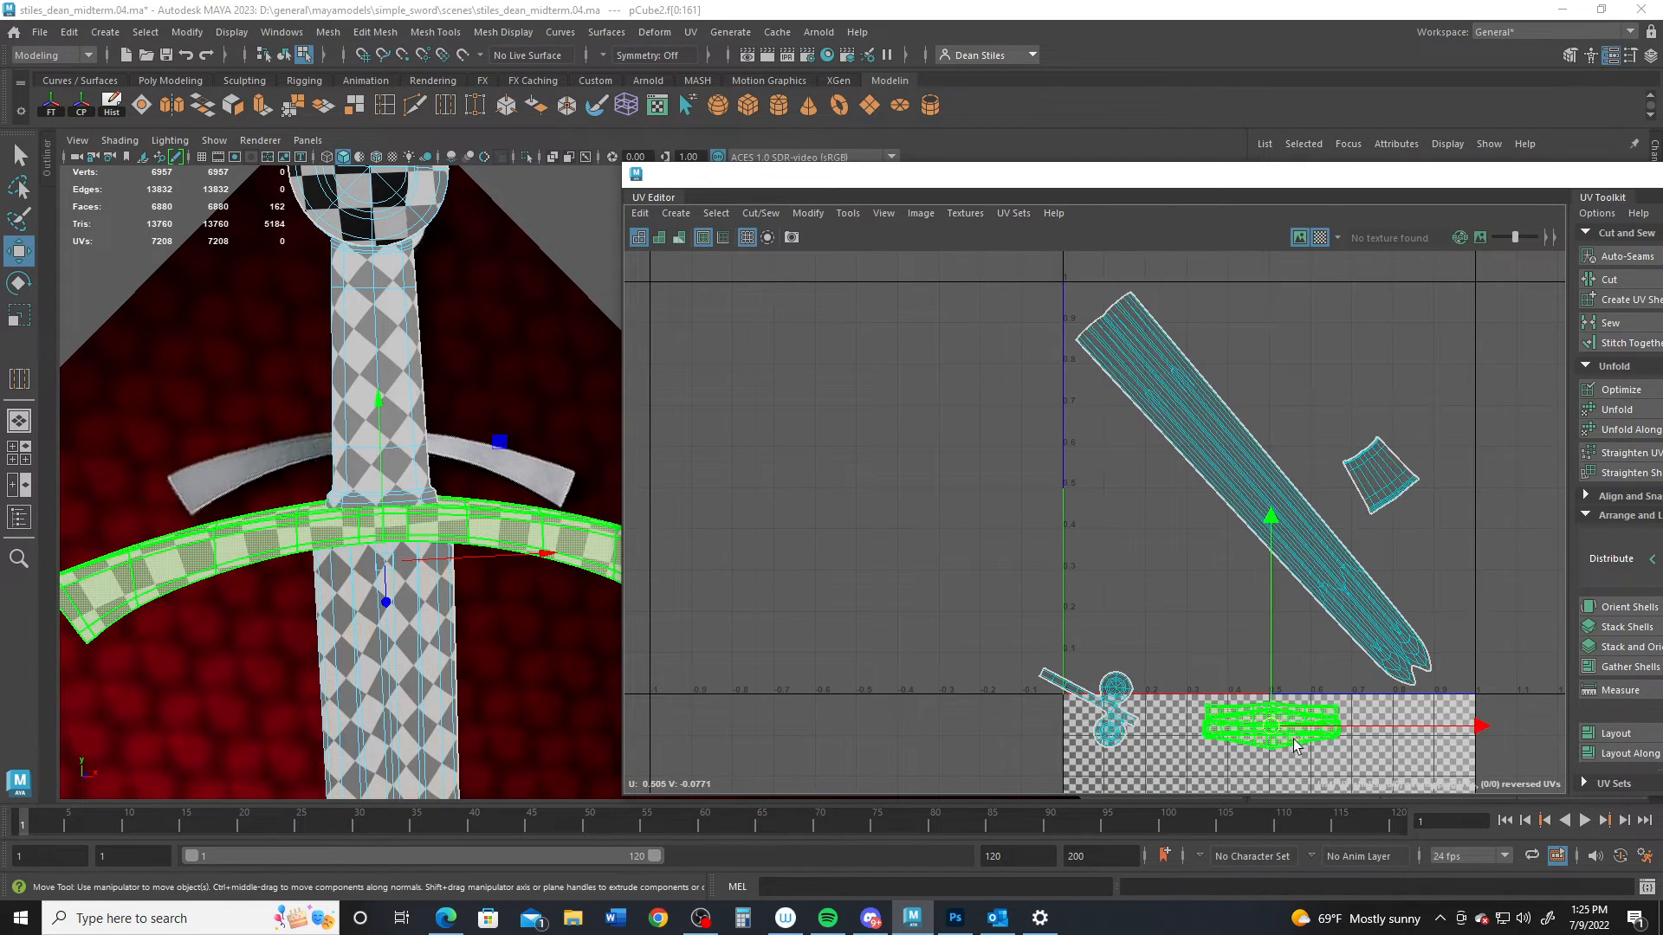
# Step: Move the crossguard shell inside the tile below the blade and the pommel shell above the blade
pyautogui.click(1278, 720)
pyautogui.moveTo(1276, 719); pyautogui.dragTo(1199, 603)
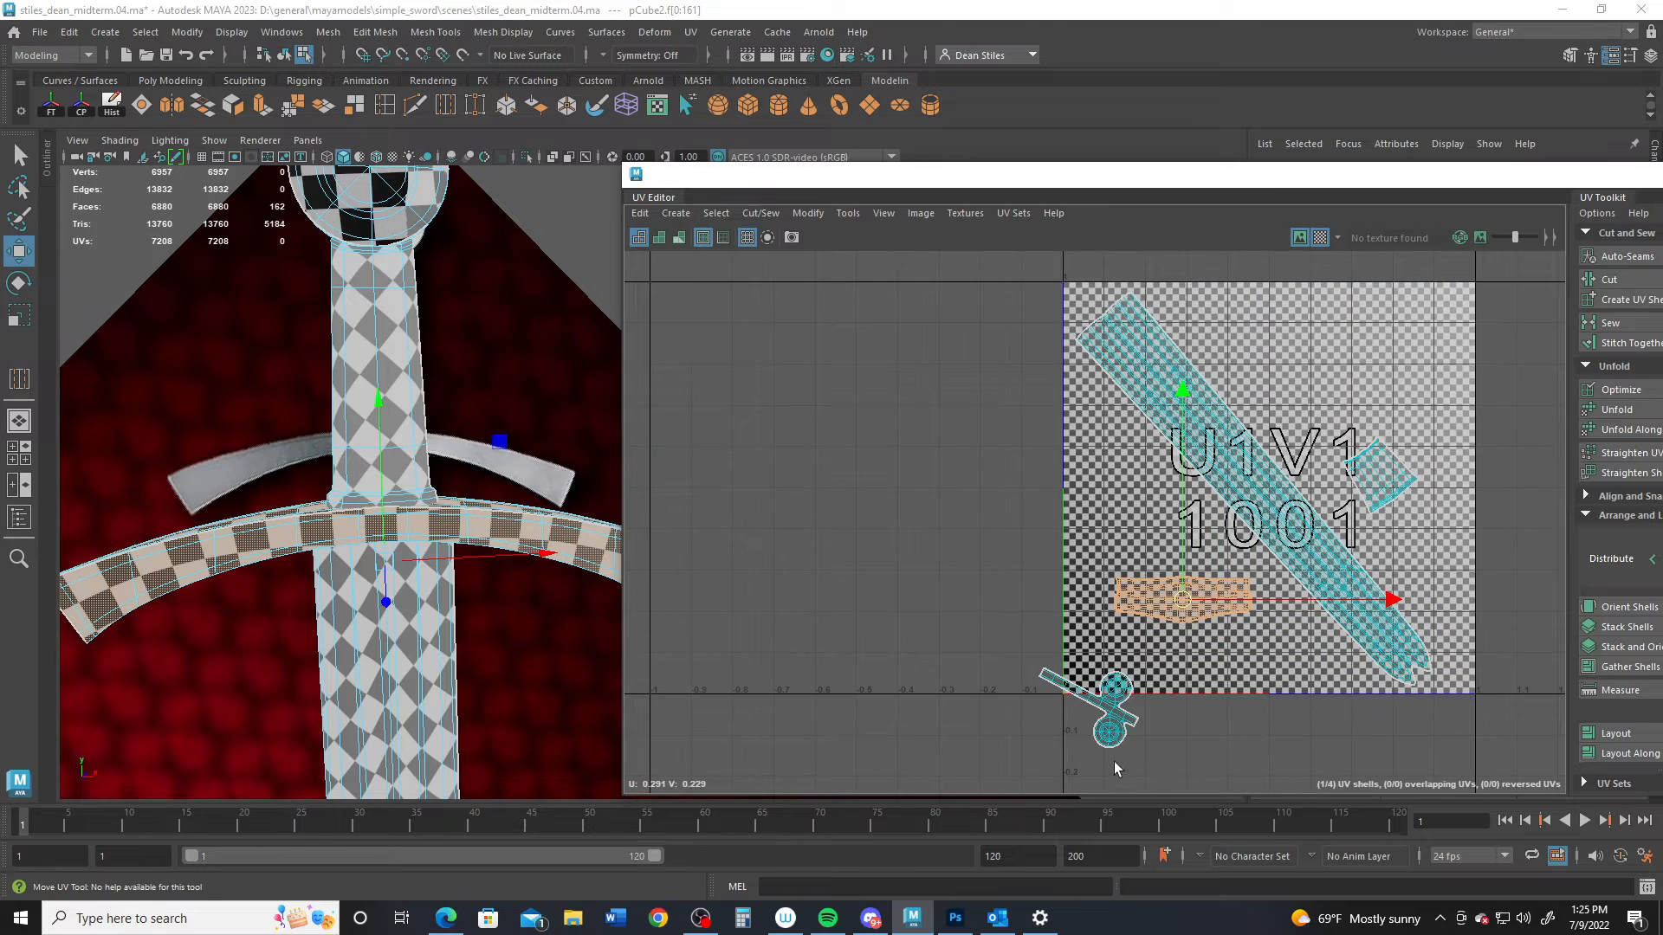
pyautogui.click(1112, 717)
pyautogui.moveTo(1113, 717); pyautogui.dragTo(1318, 384)
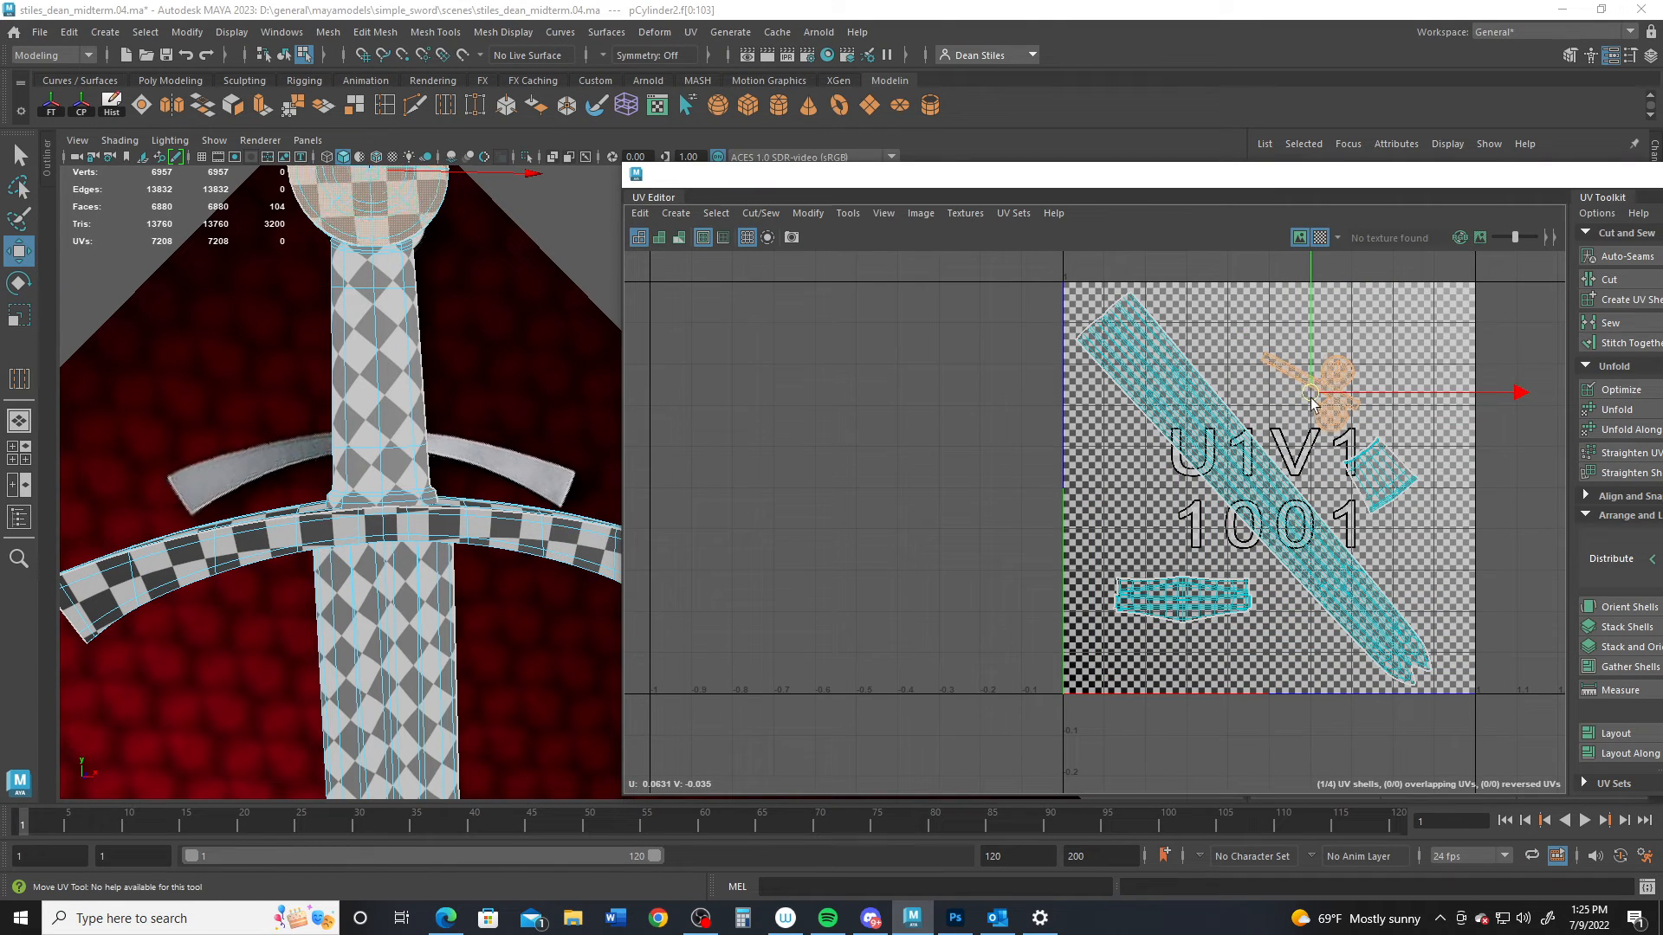
# Step: Close the UV Editor, return the sword to object mode and clear the selection
pyautogui.moveTo(1553, 172); pyautogui.dragTo(1257, 195)
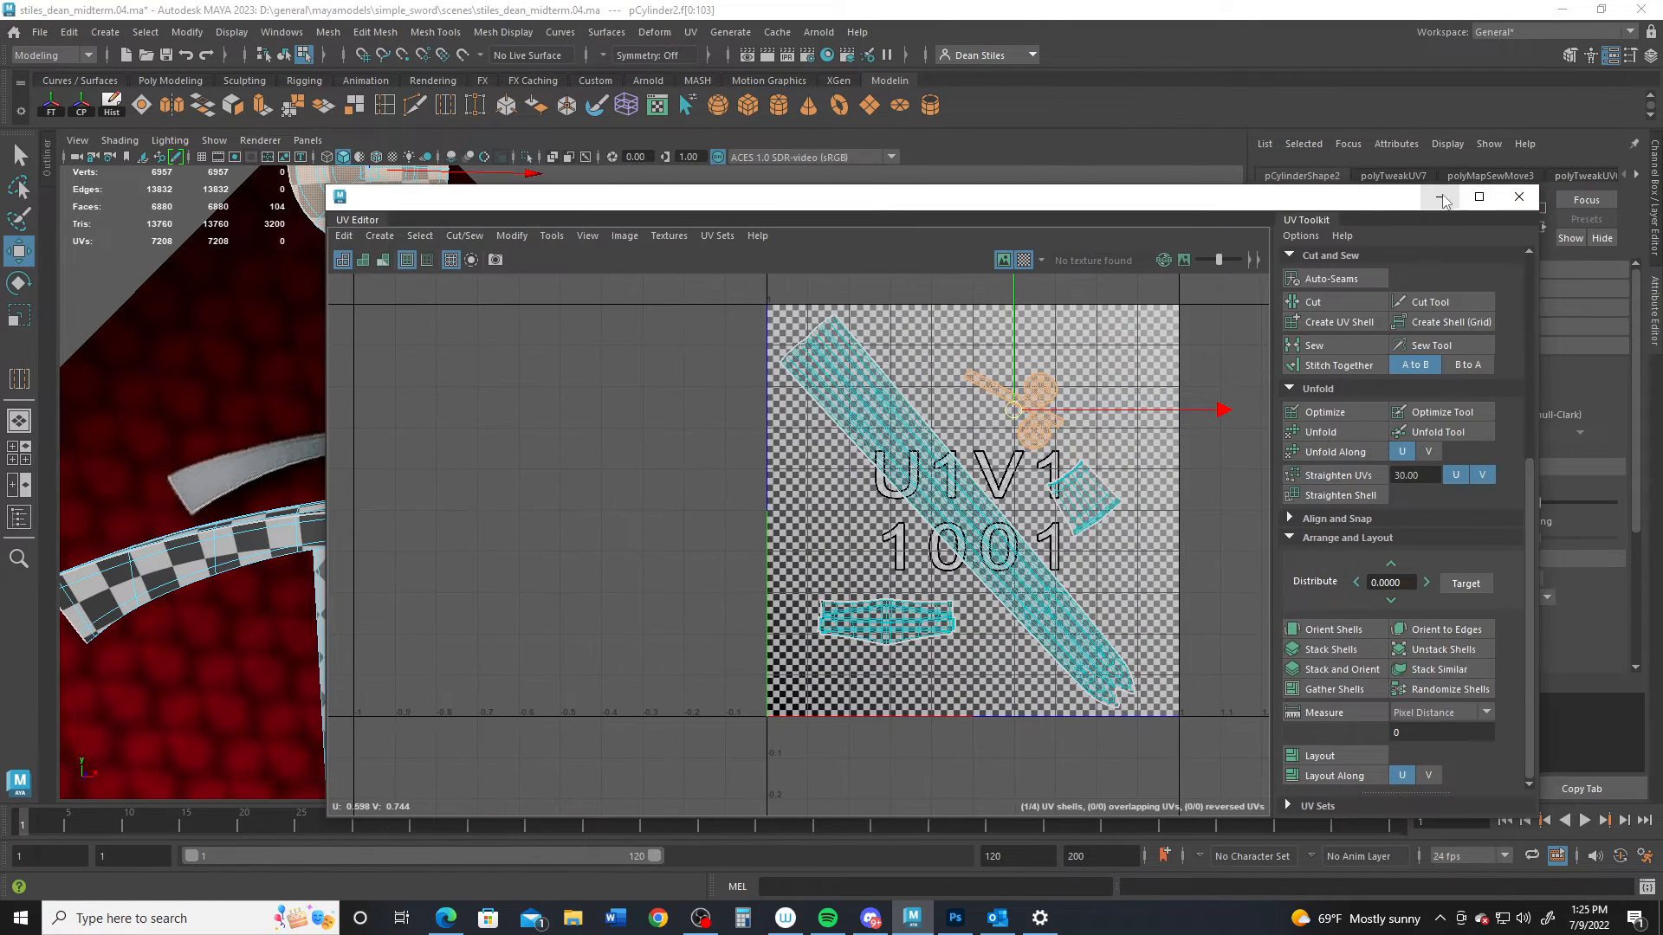
pyautogui.click(1517, 197)
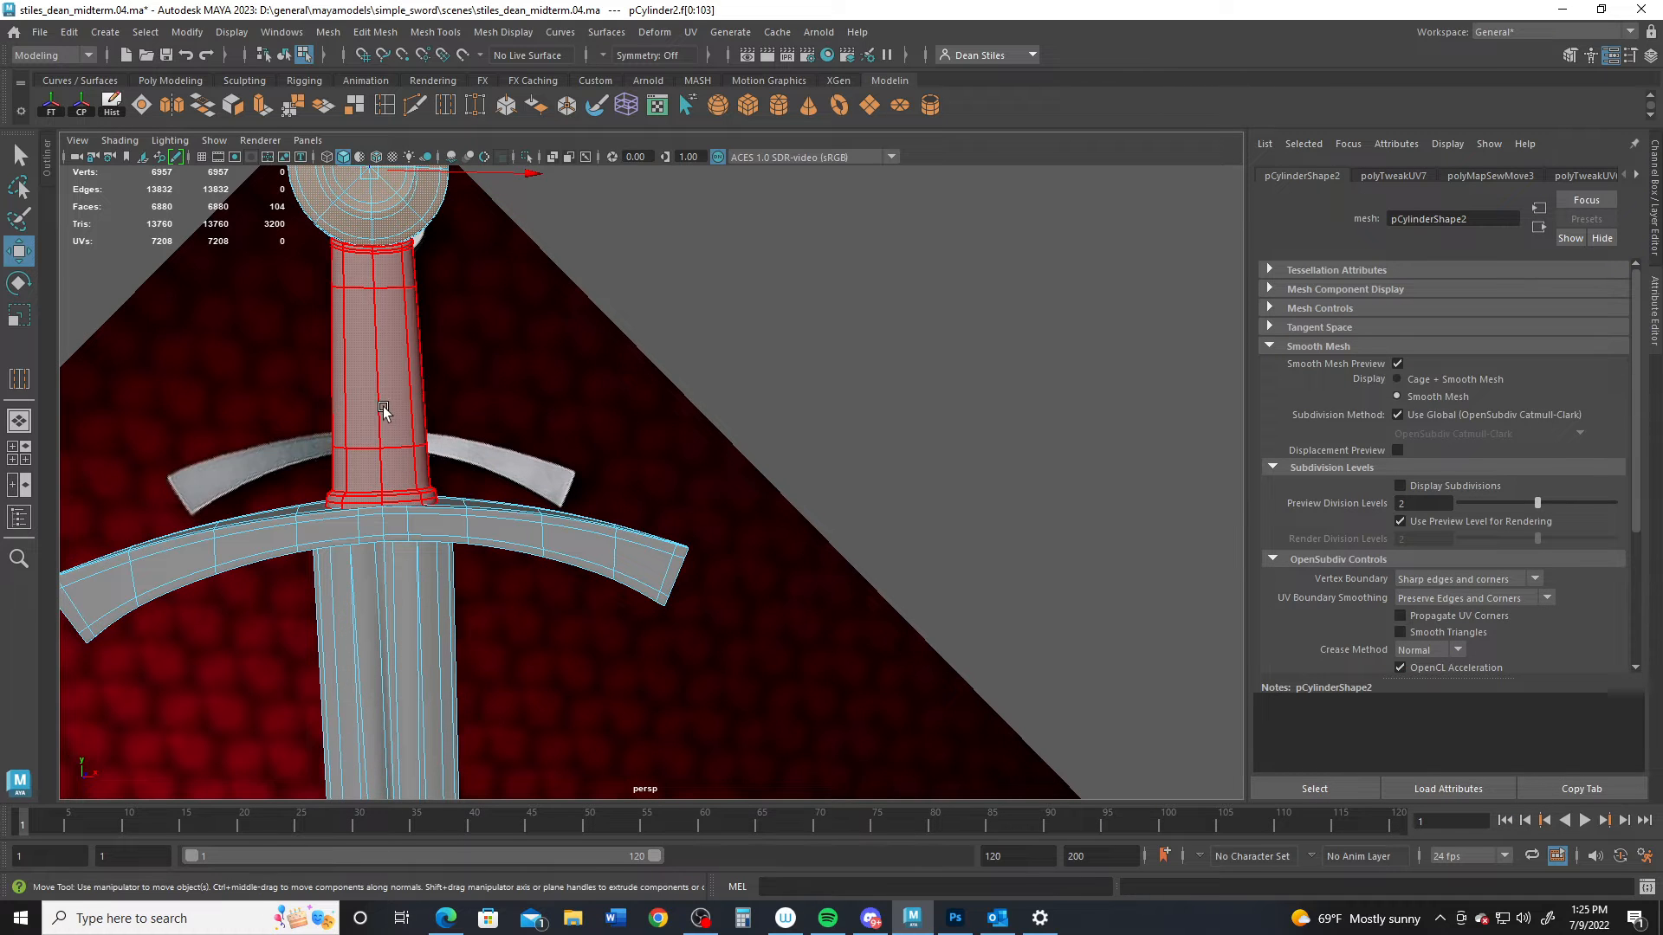
pyautogui.moveTo(383, 408); pyautogui.dragTo(568, 283, button='right')
pyautogui.click(809, 479)
pyautogui.keyDown('alt'); pyautogui.moveTo(809, 478); pyautogui.dragTo(518, 388, button='right'); pyautogui.keyUp('alt')
pyautogui.click(549, 433)
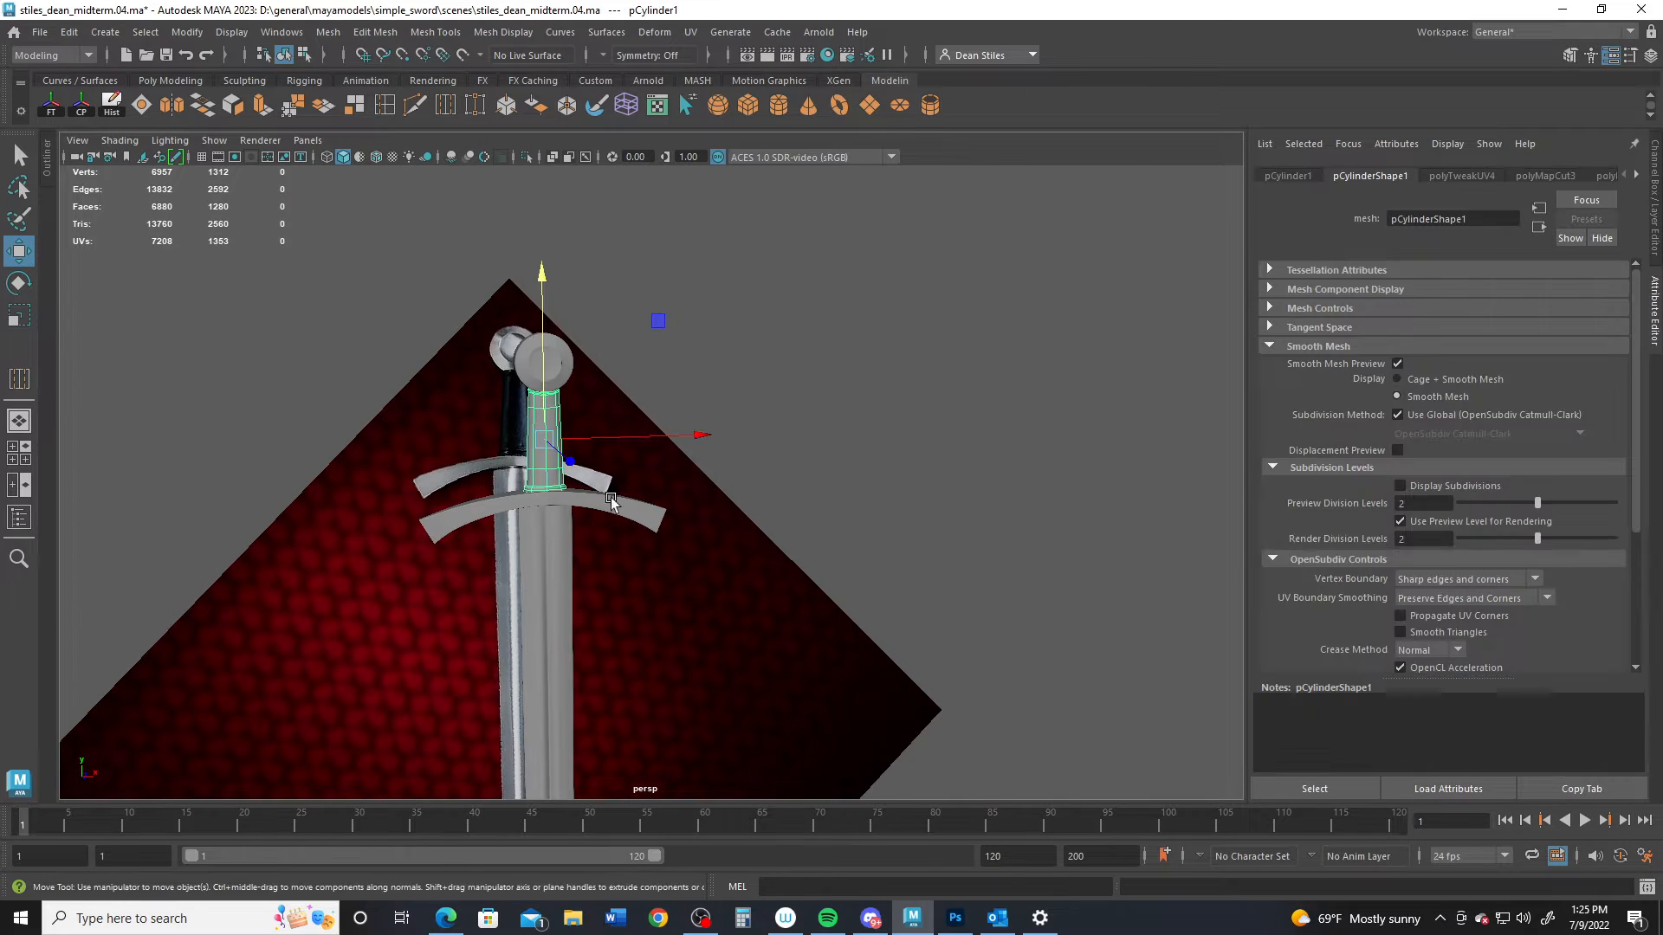
pyautogui.keyDown('alt'); pyautogui.moveTo(612, 498); pyautogui.dragTo(734, 557); pyautogui.keyUp('alt')
pyautogui.moveTo(712, 302); pyautogui.dragTo(870, 615)
pyautogui.keyDown('alt'); pyautogui.moveTo(869, 615); pyautogui.dragTo(632, 530); pyautogui.keyUp('alt')
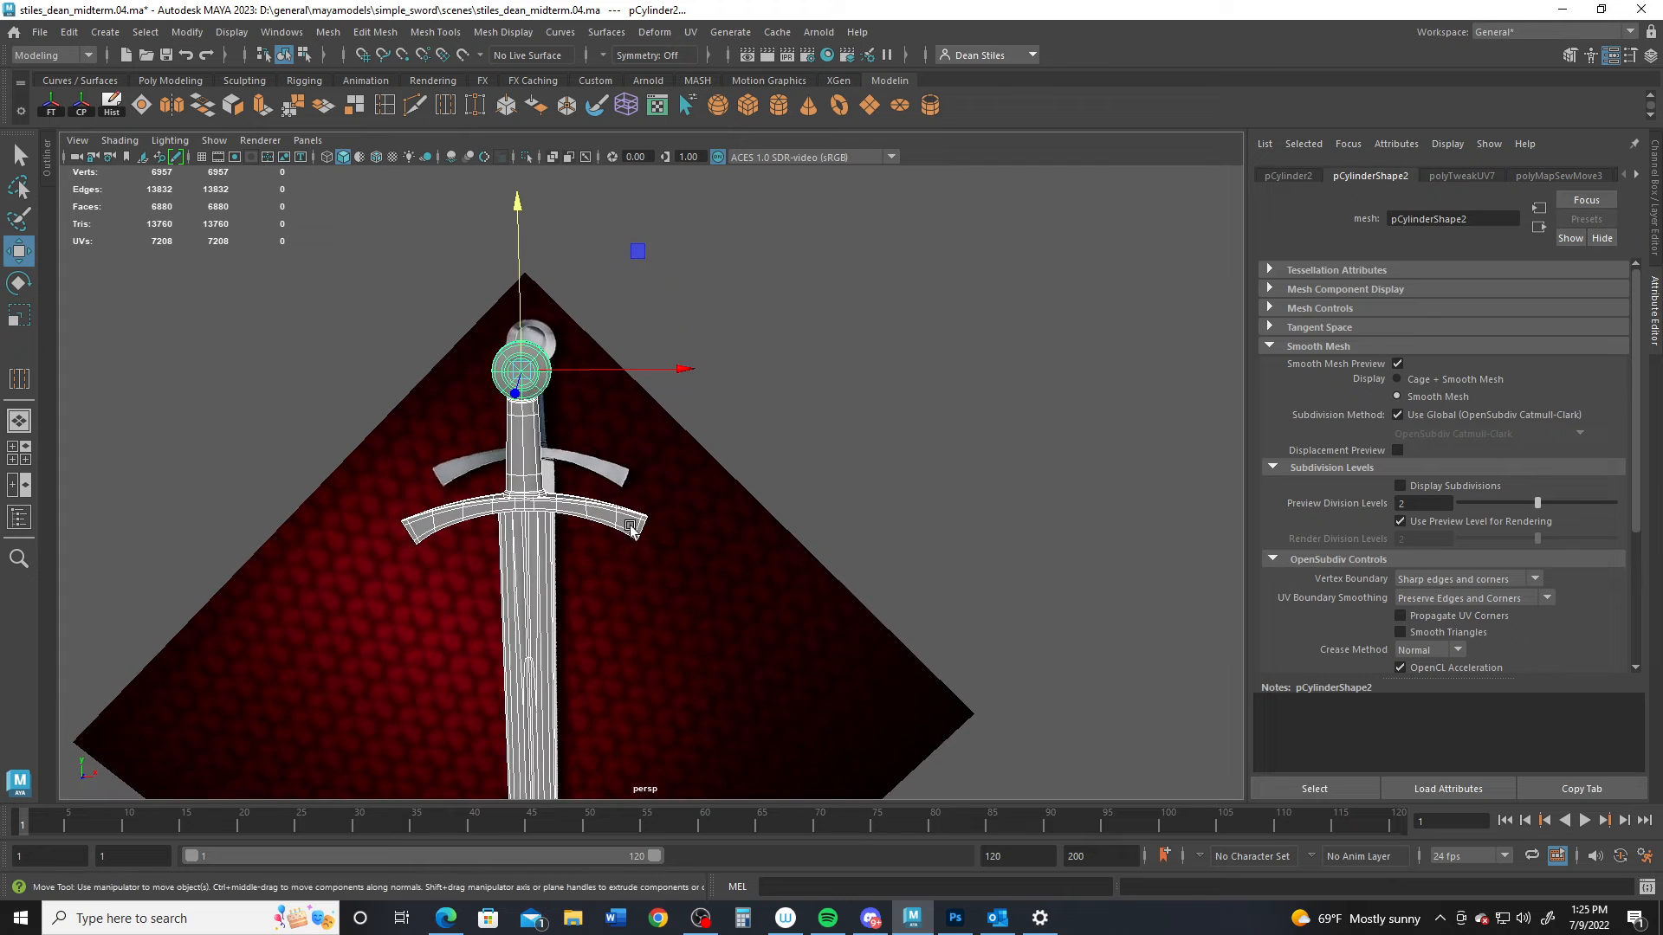
pyautogui.click(999, 402)
pyautogui.keyDown('alt'); pyautogui.moveTo(702, 615); pyautogui.dragTo(886, 559, button='middle'); pyautogui.keyUp('alt')
pyautogui.keyDown('alt'); pyautogui.moveTo(886, 559); pyautogui.dragTo(890, 553, button='right'); pyautogui.keyUp('alt')
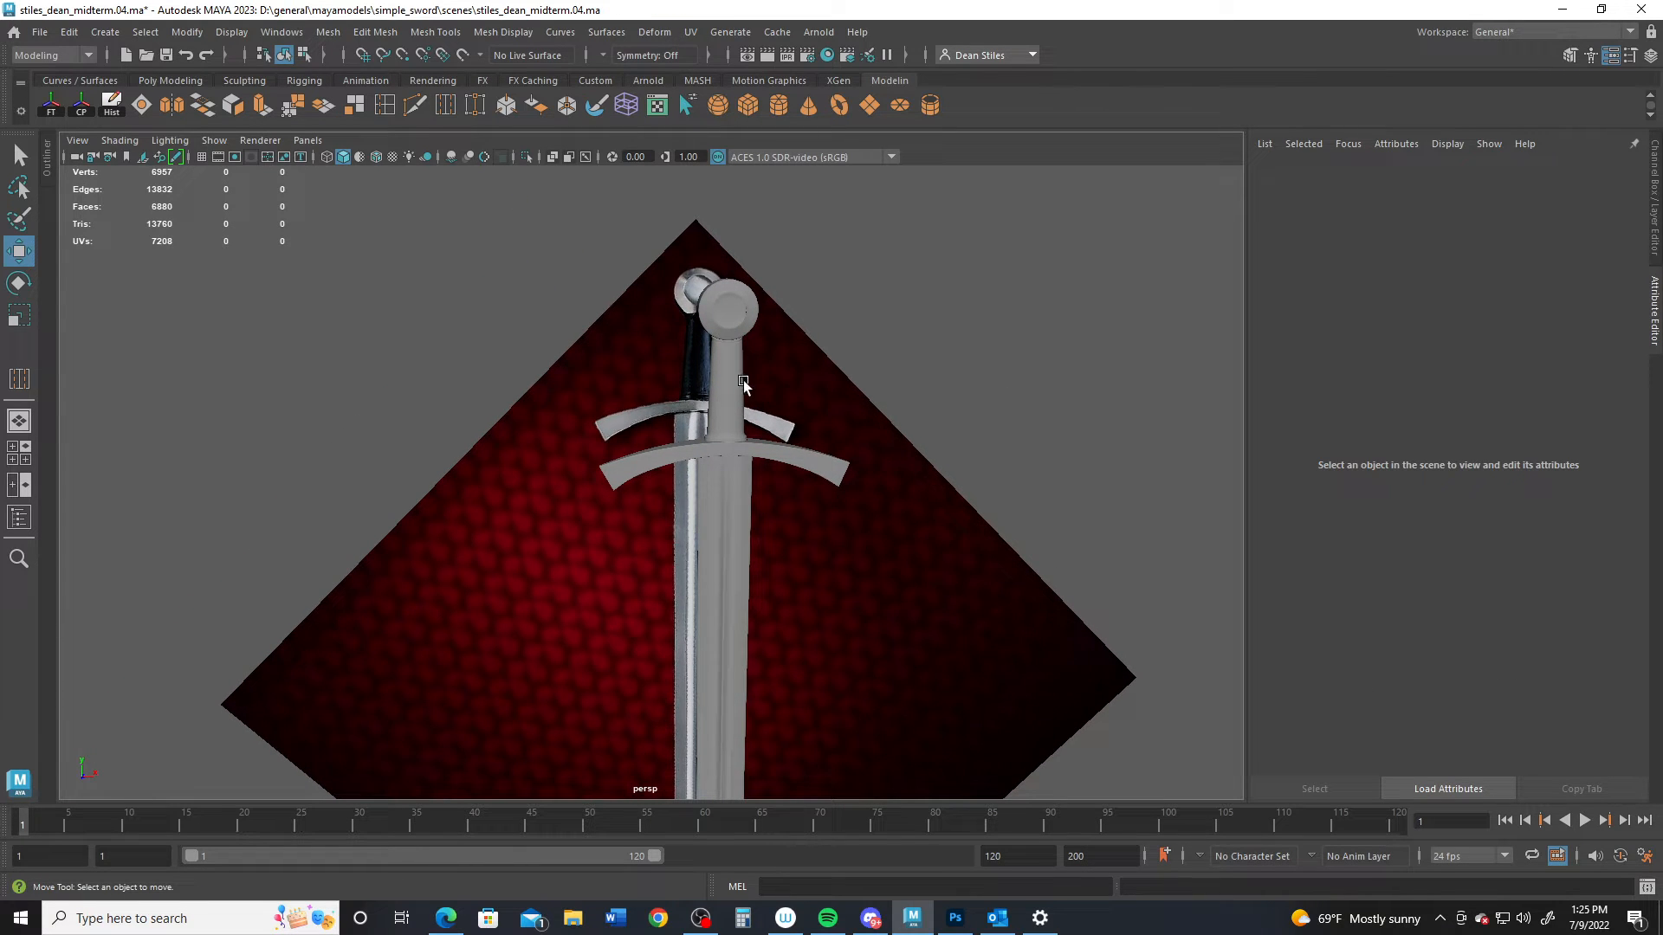
# Step: Select the blade, crossguard and pommel together and assign them a new Standard Surface material with metalness 1.000
pyautogui.keyDown('alt'); pyautogui.moveTo(742, 398); pyautogui.dragTo(719, 476, button='middle'); pyautogui.keyUp('alt')
pyautogui.keyDown('alt'); pyautogui.moveTo(719, 476); pyautogui.dragTo(792, 636, button='right'); pyautogui.keyUp('alt')
pyautogui.keyDown('alt'); pyautogui.moveTo(792, 635); pyautogui.dragTo(901, 622); pyautogui.keyUp('alt')
pyautogui.keyDown('alt'); pyautogui.moveTo(901, 622); pyautogui.dragTo(725, 414, button='middle'); pyautogui.keyUp('alt')
pyautogui.click(736, 465)
pyautogui.keyDown('shift'); pyautogui.click(761, 360); pyautogui.keyUp('shift')
pyautogui.keyDown('alt'); pyautogui.moveTo(801, 345); pyautogui.dragTo(842, 574, button='middle'); pyautogui.keyUp('alt')
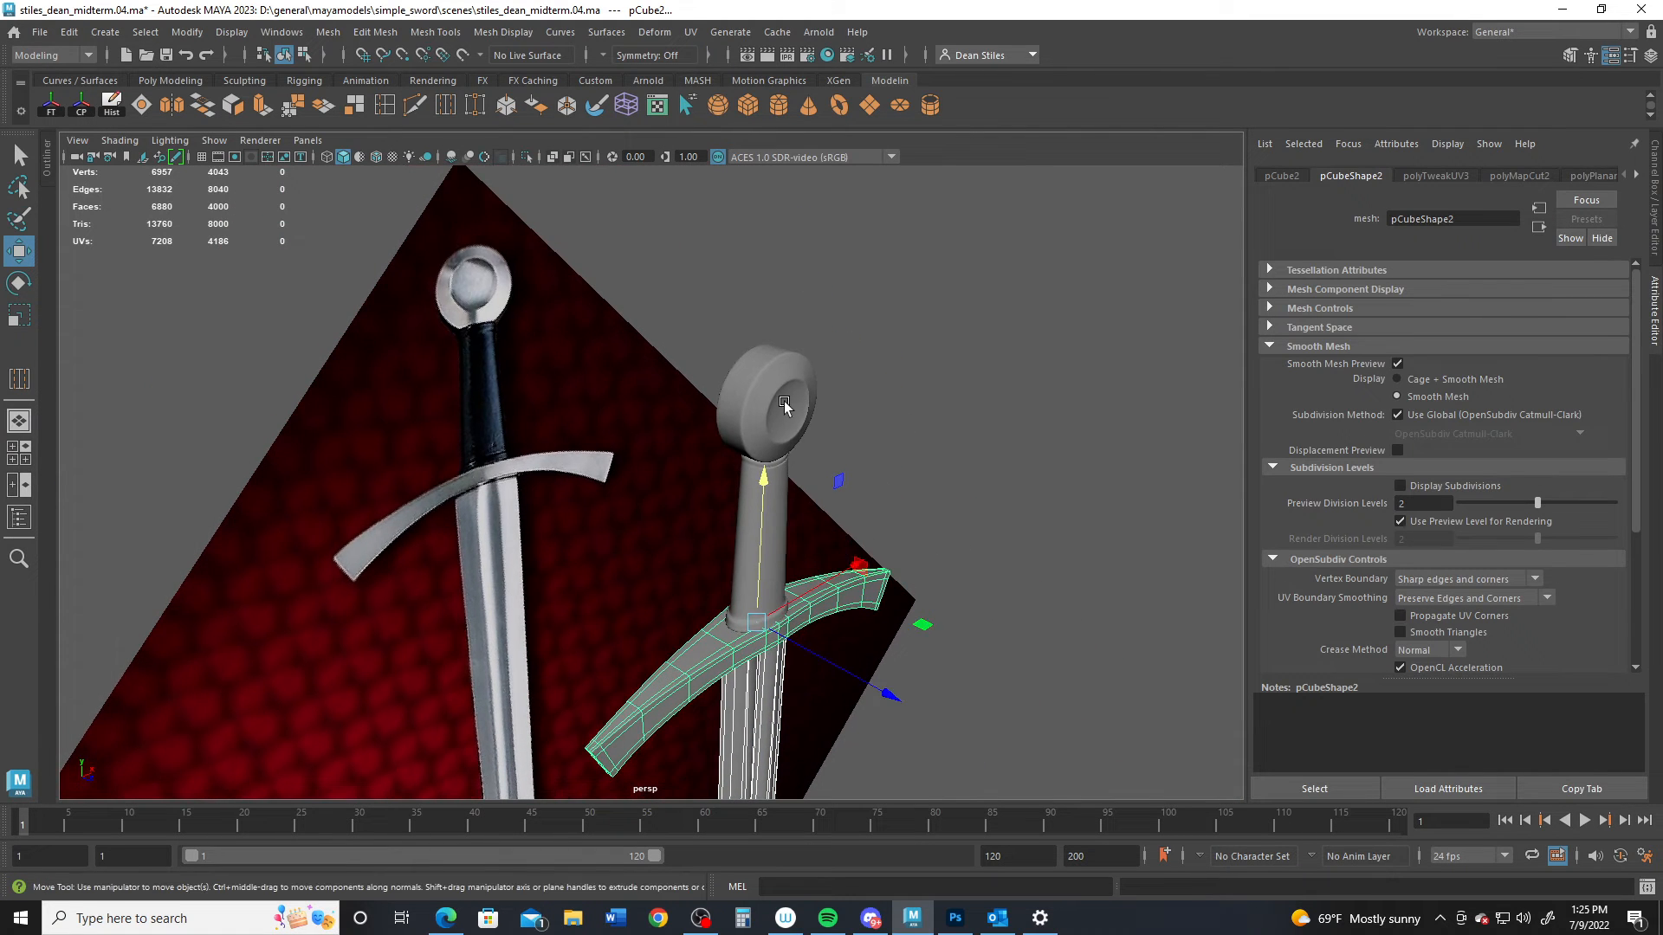
pyautogui.keyDown('shift'); pyautogui.click(783, 402); pyautogui.keyUp('shift')
pyautogui.keyDown('alt'); pyautogui.moveTo(818, 606); pyautogui.dragTo(796, 590, button='right'); pyautogui.keyUp('alt')
pyautogui.keyDown('alt'); pyautogui.moveTo(797, 590); pyautogui.dragTo(782, 537); pyautogui.keyUp('alt')
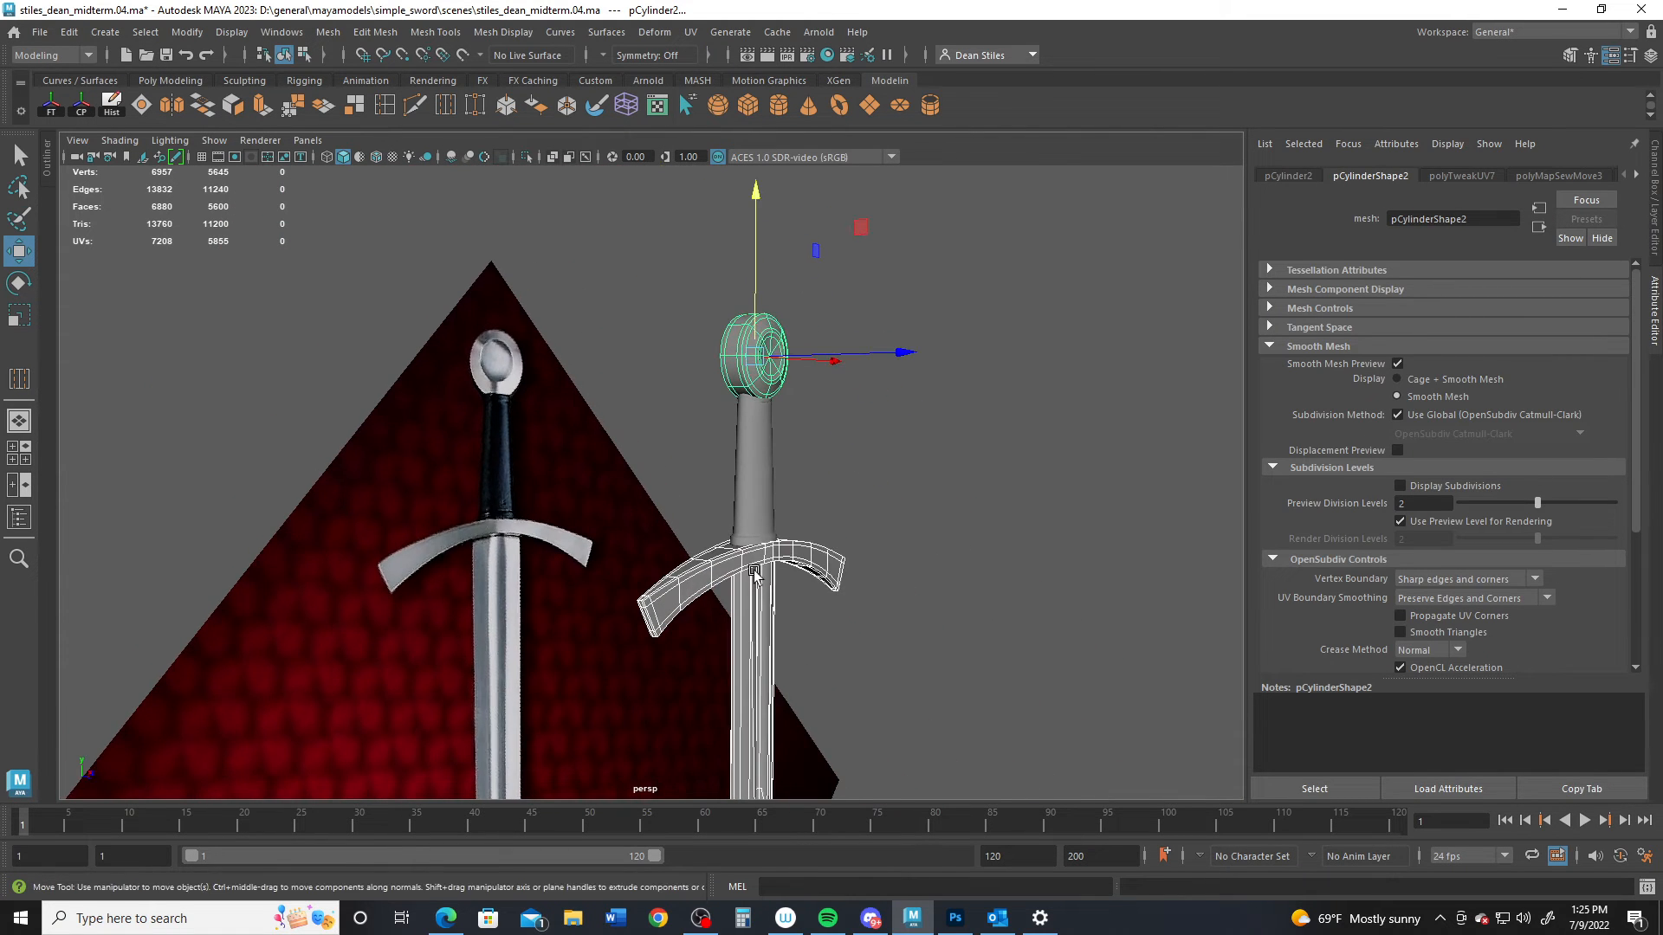
pyautogui.moveTo(752, 567); pyautogui.dragTo(894, 726, button='right')
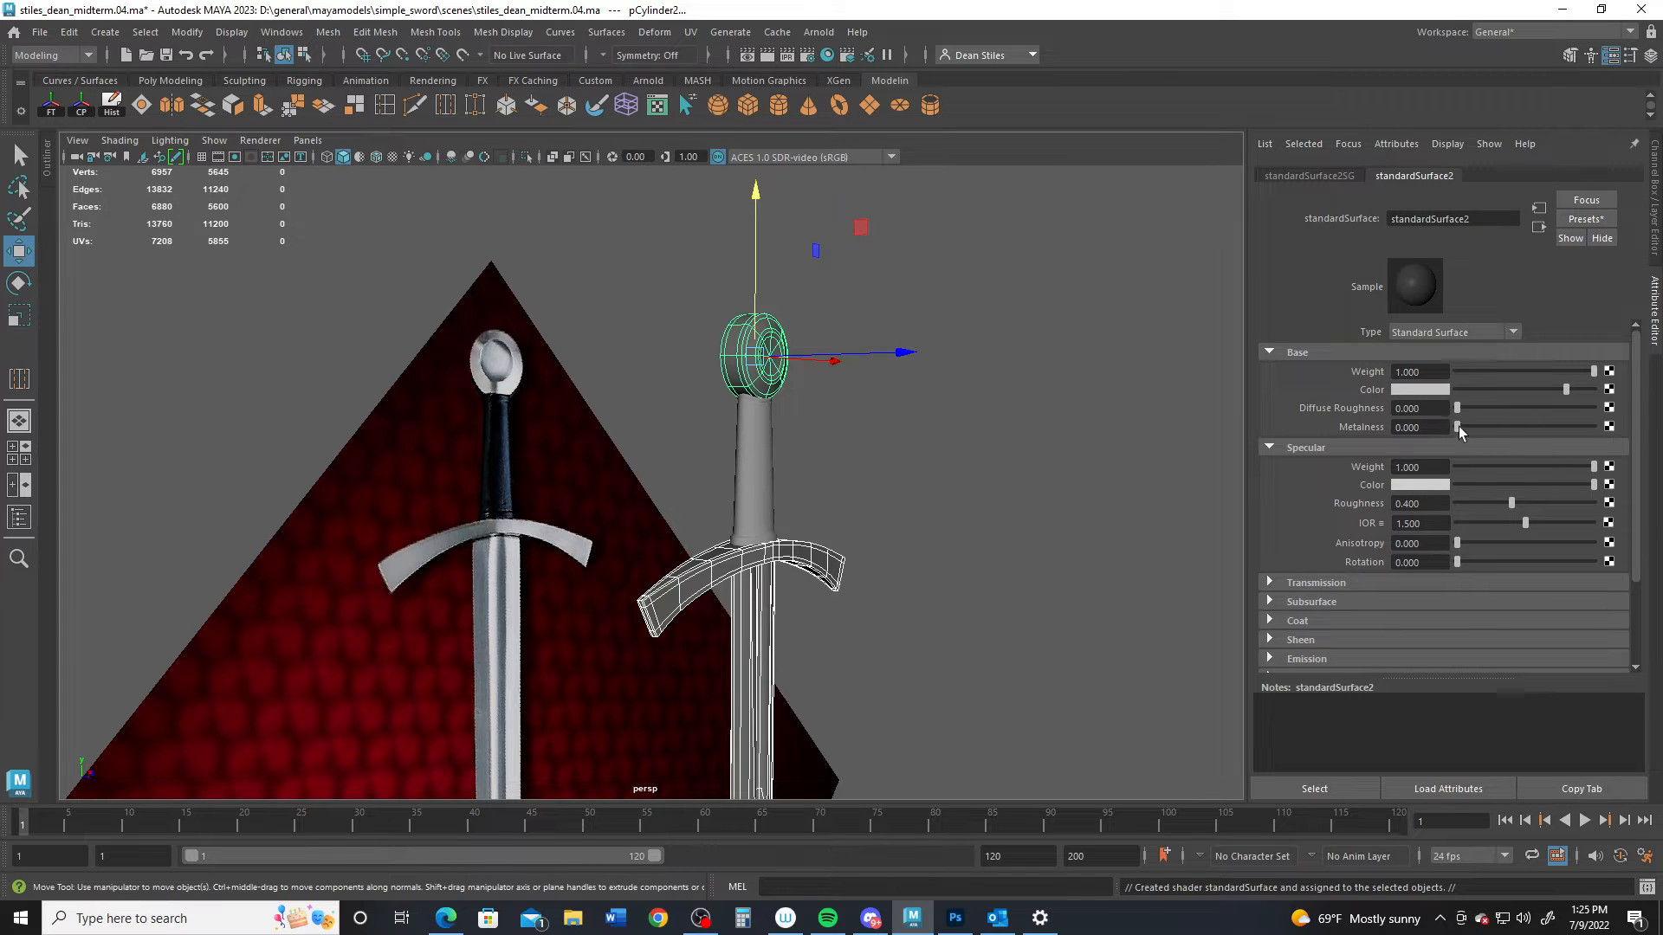
pyautogui.moveTo(1457, 427); pyautogui.dragTo(1594, 427)
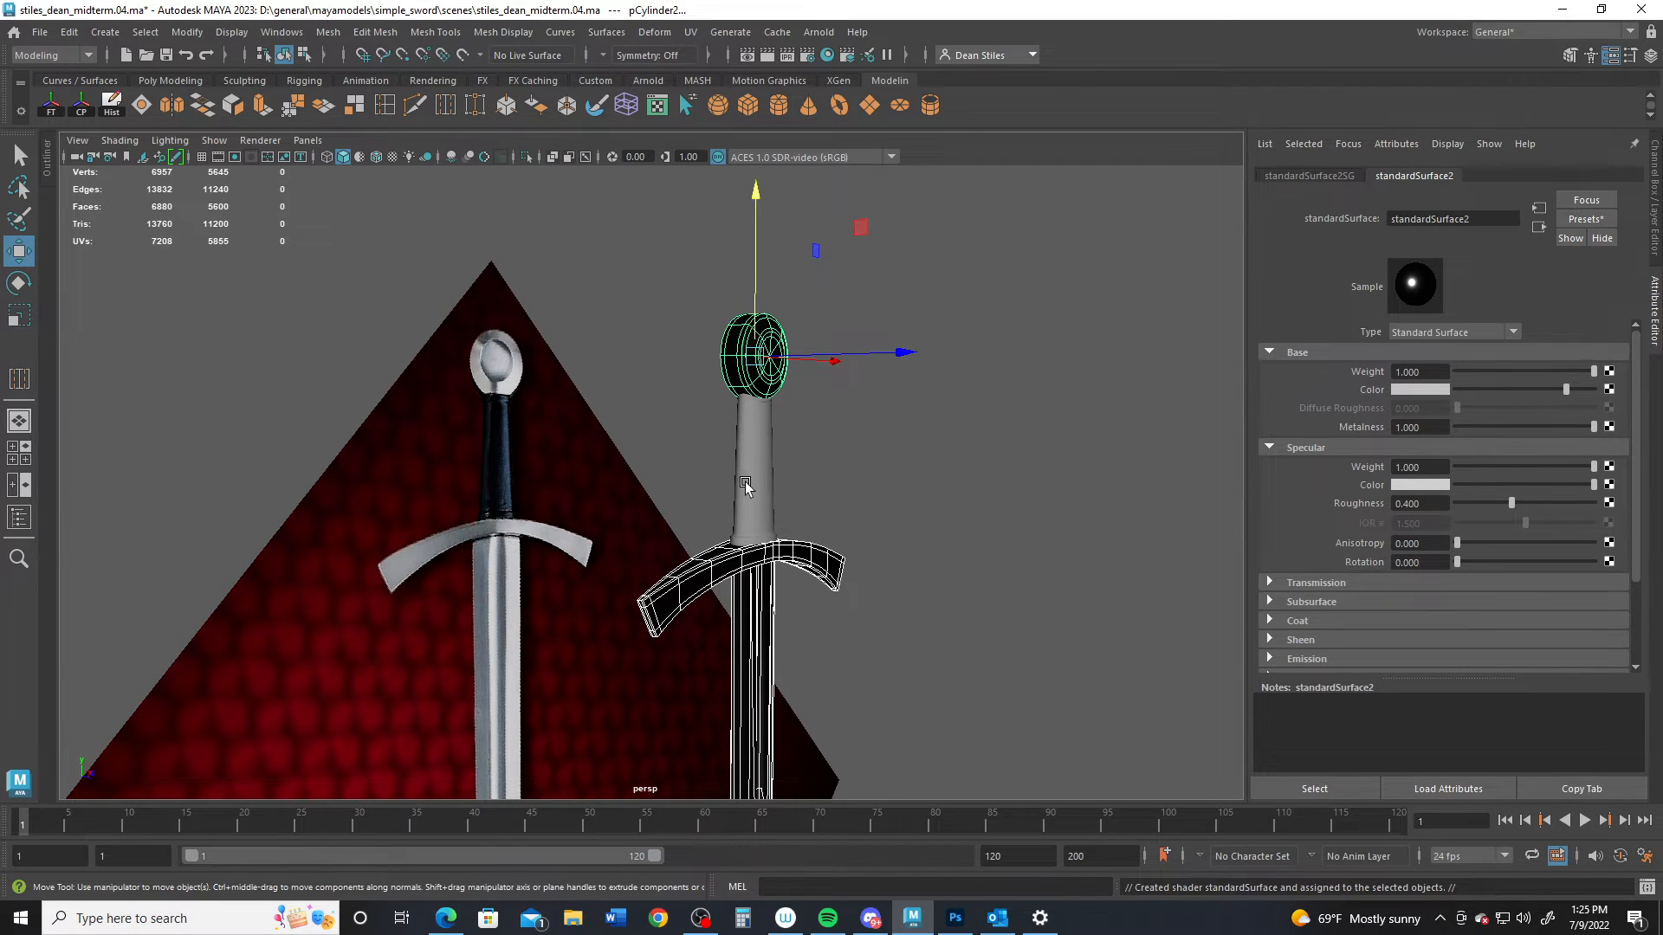
# Step: Select the grip, assign it a separate new Standard Surface material with a black base color, and clear the selection
pyautogui.keyDown('alt'); pyautogui.moveTo(745, 482); pyautogui.dragTo(801, 509); pyautogui.keyUp('alt')
pyautogui.click(821, 438)
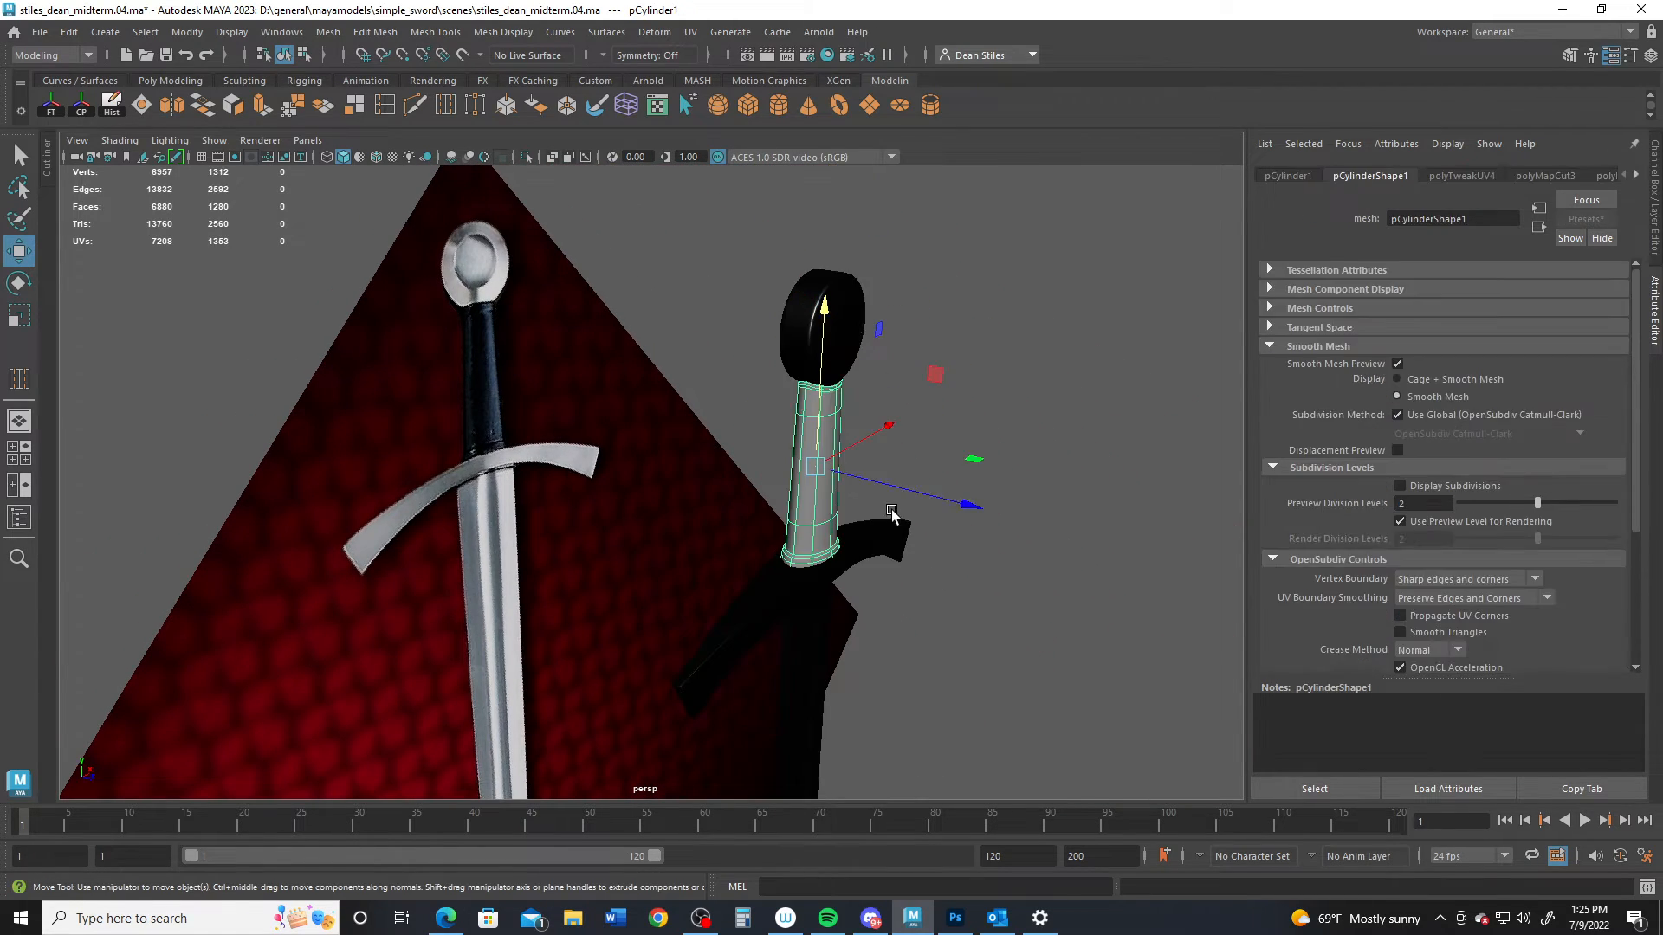
pyautogui.moveTo(830, 407); pyautogui.dragTo(979, 728, button='right')
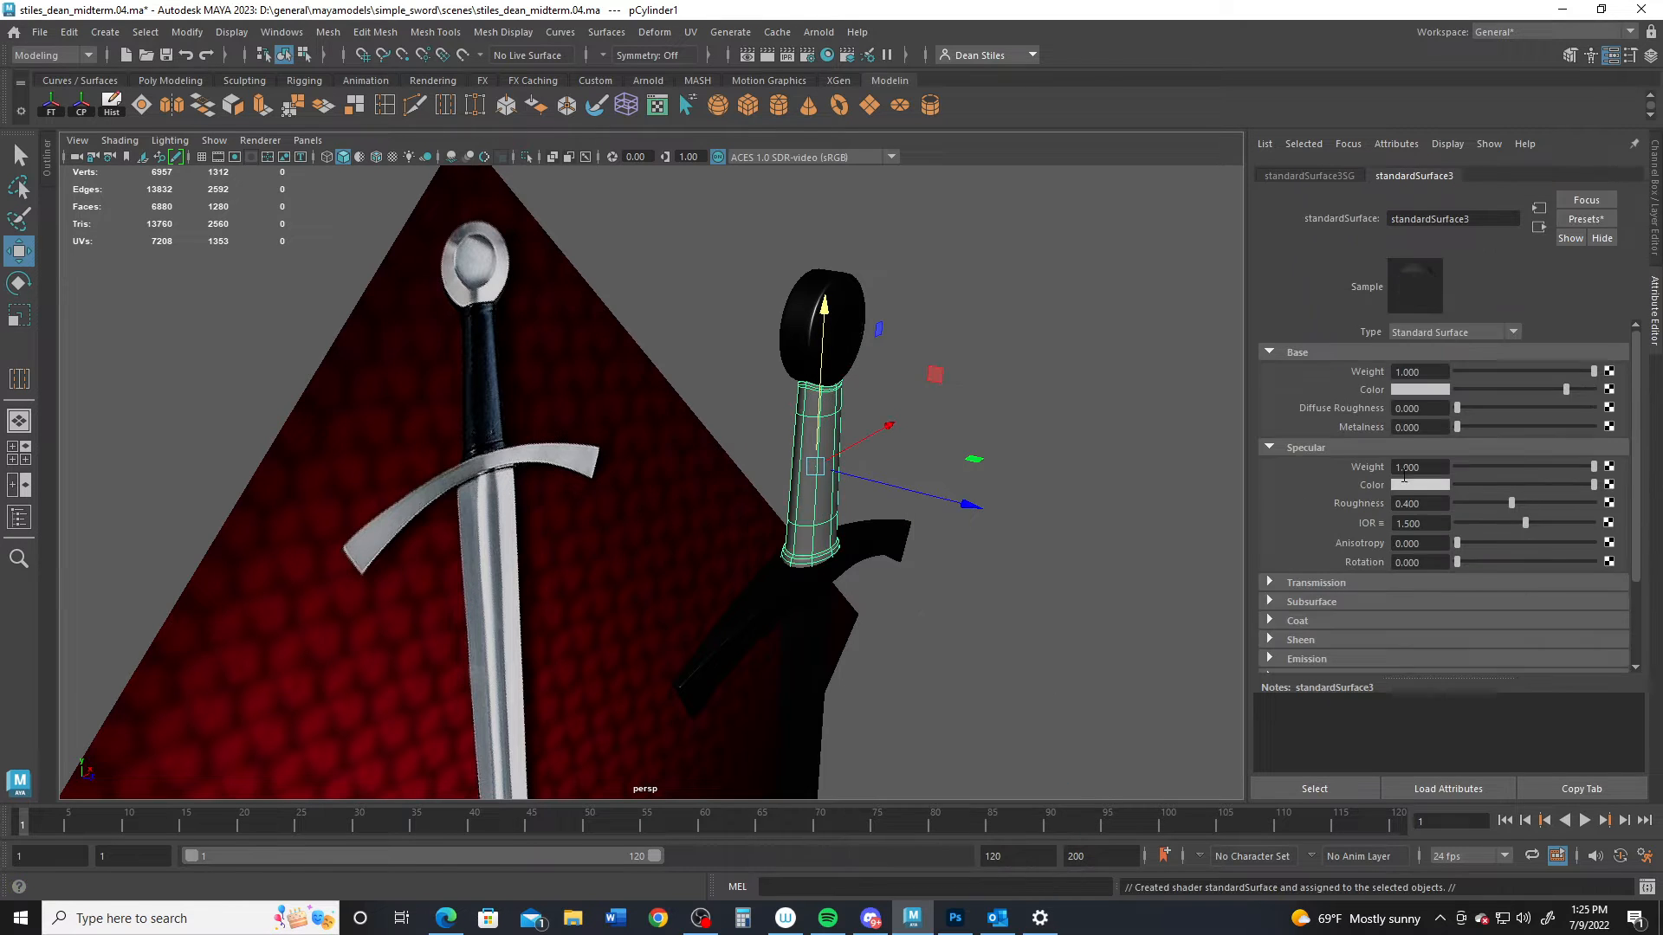
pyautogui.moveTo(1567, 390); pyautogui.dragTo(1459, 389)
pyautogui.click(1059, 438)
pyautogui.keyDown('alt'); pyautogui.moveTo(1058, 438); pyautogui.dragTo(800, 531); pyautogui.keyUp('alt')
pyautogui.keyDown('alt'); pyautogui.moveTo(799, 531); pyautogui.dragTo(920, 470, button='middle'); pyautogui.keyUp('alt')
pyautogui.keyDown('alt'); pyautogui.moveTo(920, 471); pyautogui.dragTo(595, 419, button='right'); pyautogui.keyUp('alt')
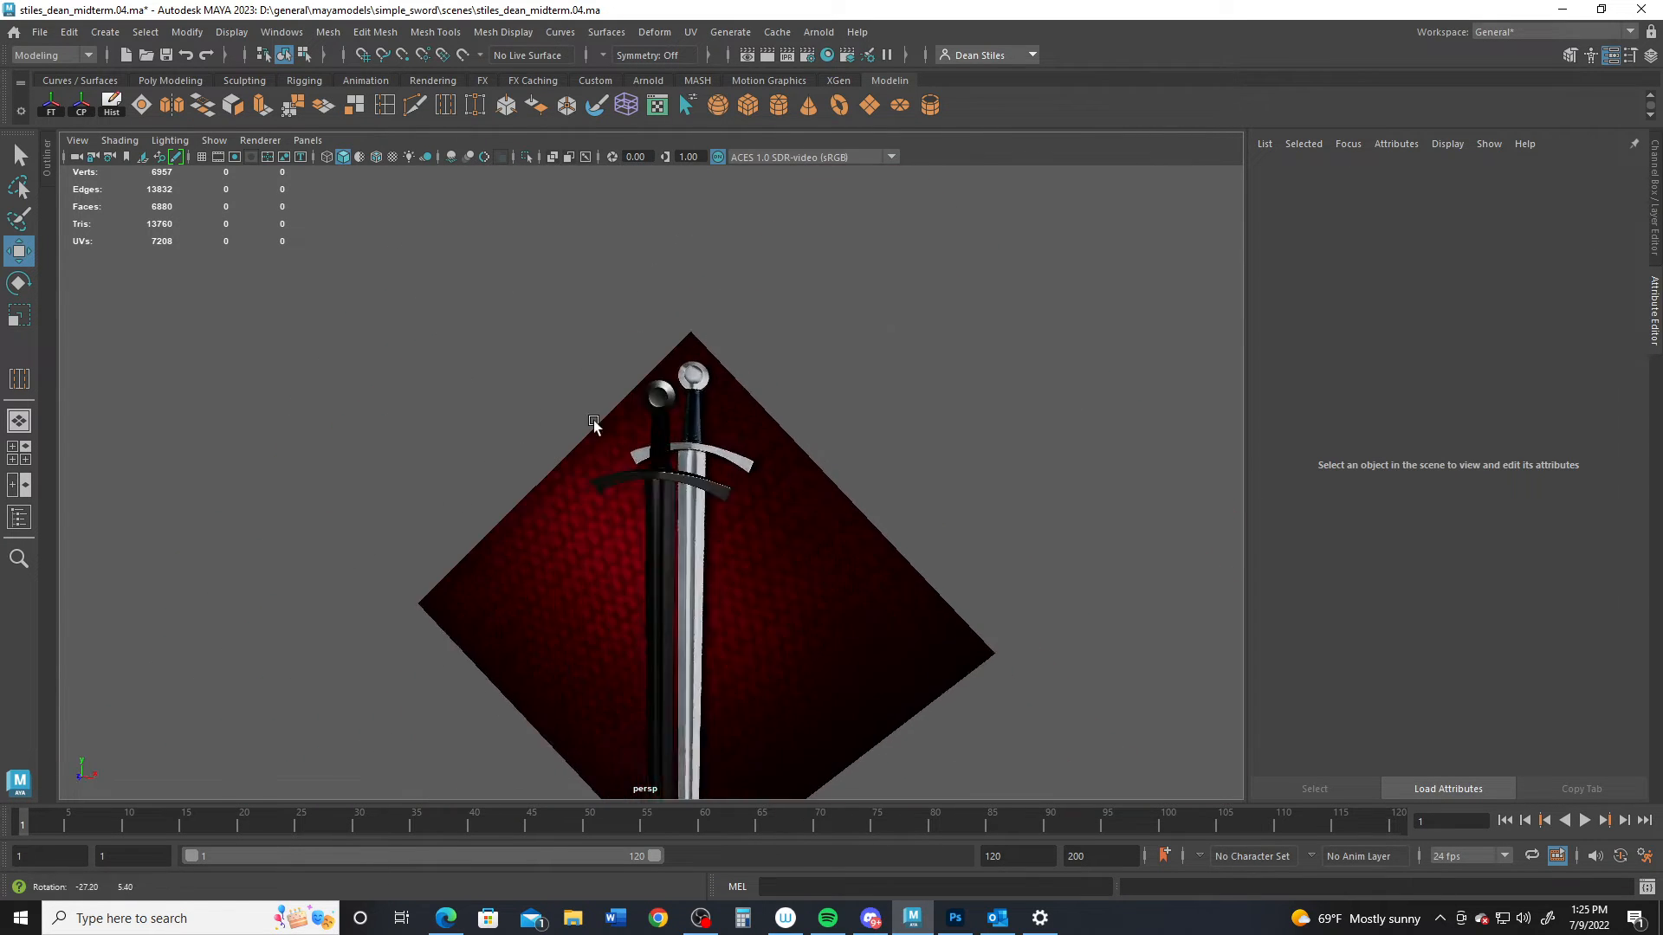
# Step: Create an Arnold area light and scale it up to a large quad beside the sword
pyautogui.keyDown('alt'); pyautogui.moveTo(594, 419); pyautogui.dragTo(740, 487); pyautogui.keyUp('alt')
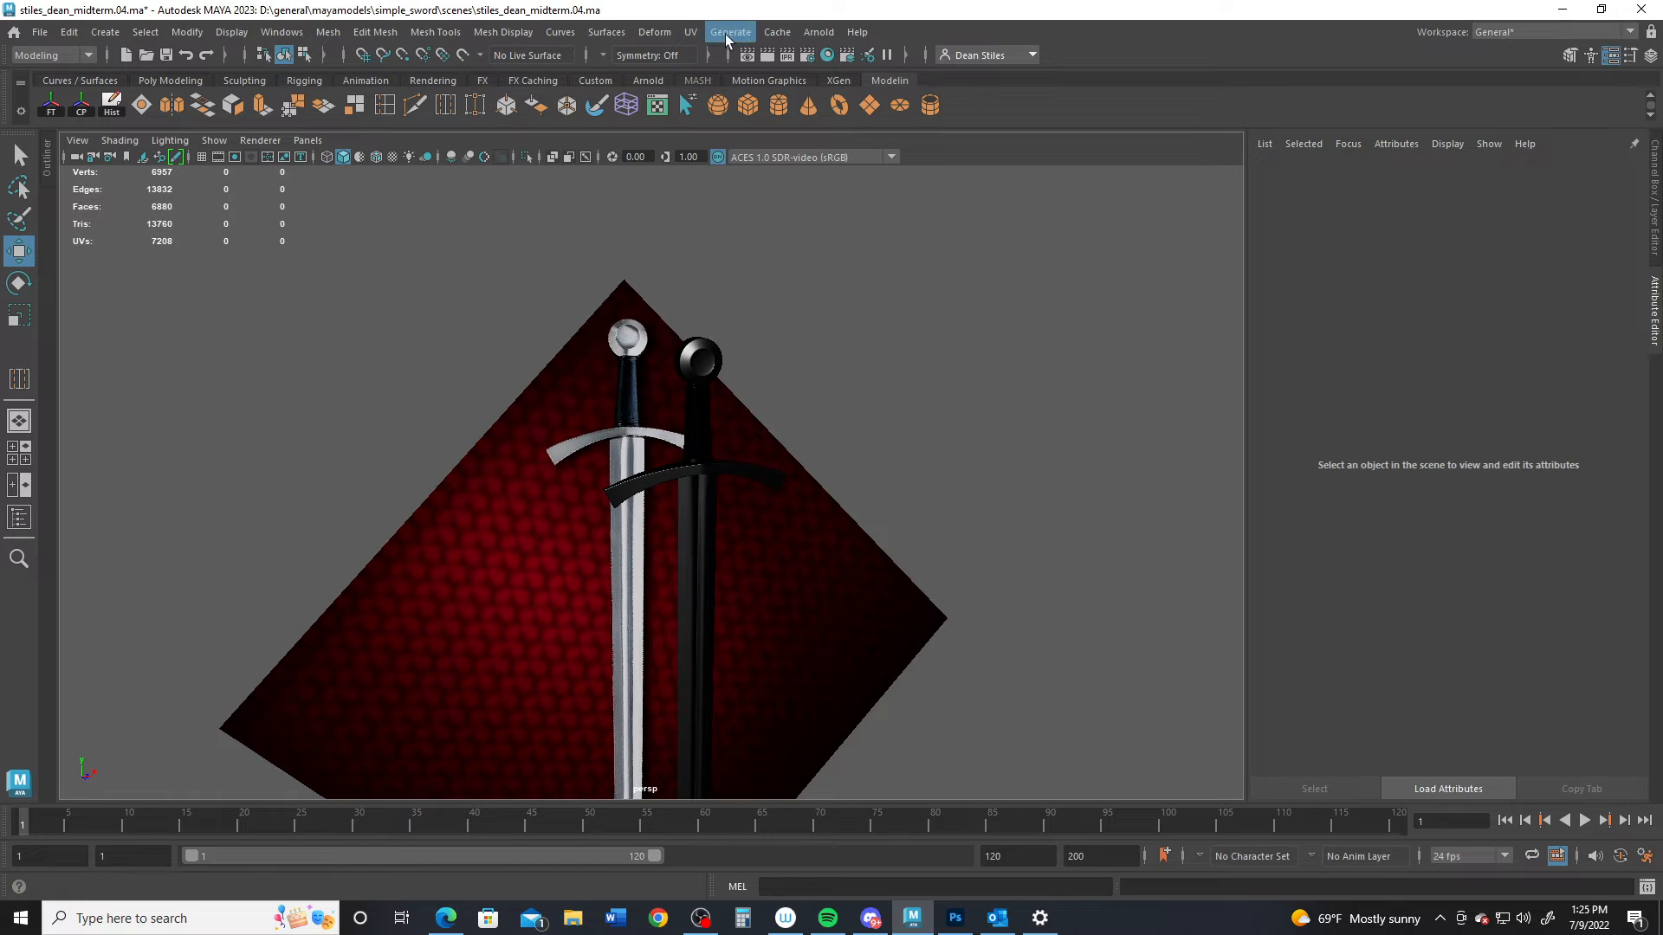
pyautogui.click(821, 34)
pyautogui.moveTo(853, 124)
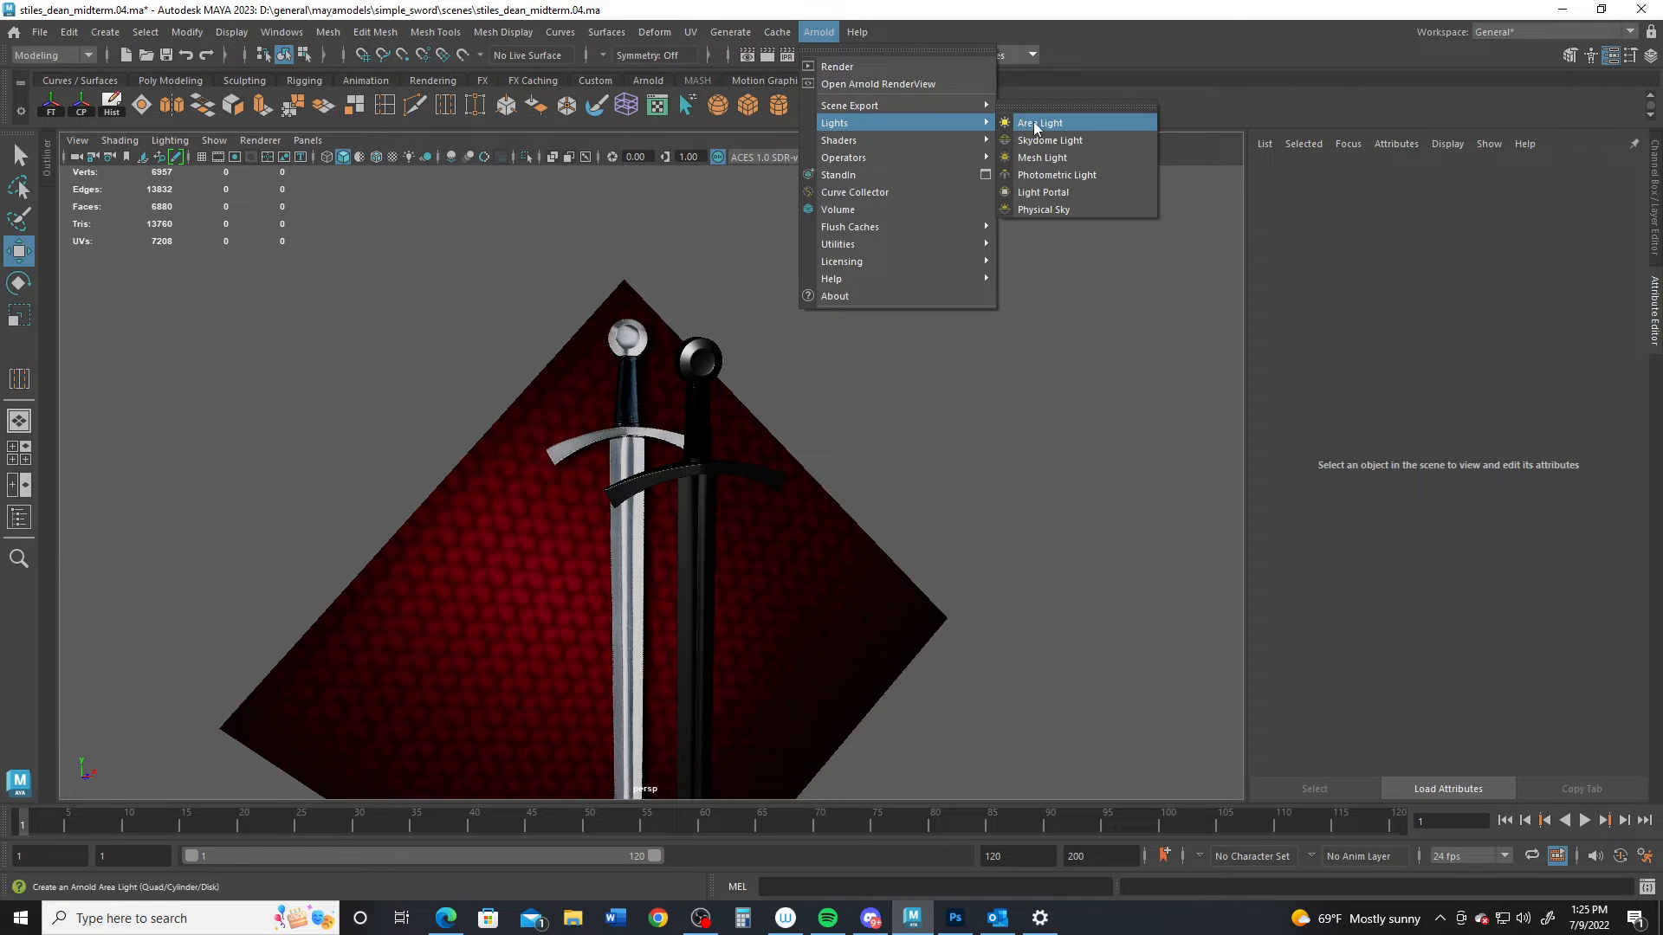
pyautogui.click(1043, 128)
pyautogui.keyDown('alt'); pyautogui.moveTo(788, 752); pyautogui.dragTo(944, 606); pyautogui.keyUp('alt')
pyautogui.press('r')
pyautogui.moveTo(809, 580); pyautogui.dragTo(876, 672)
# Step: Rotate and move the area light so it sits high in front of the modeled sword and angles down toward it
pyautogui.press('e')
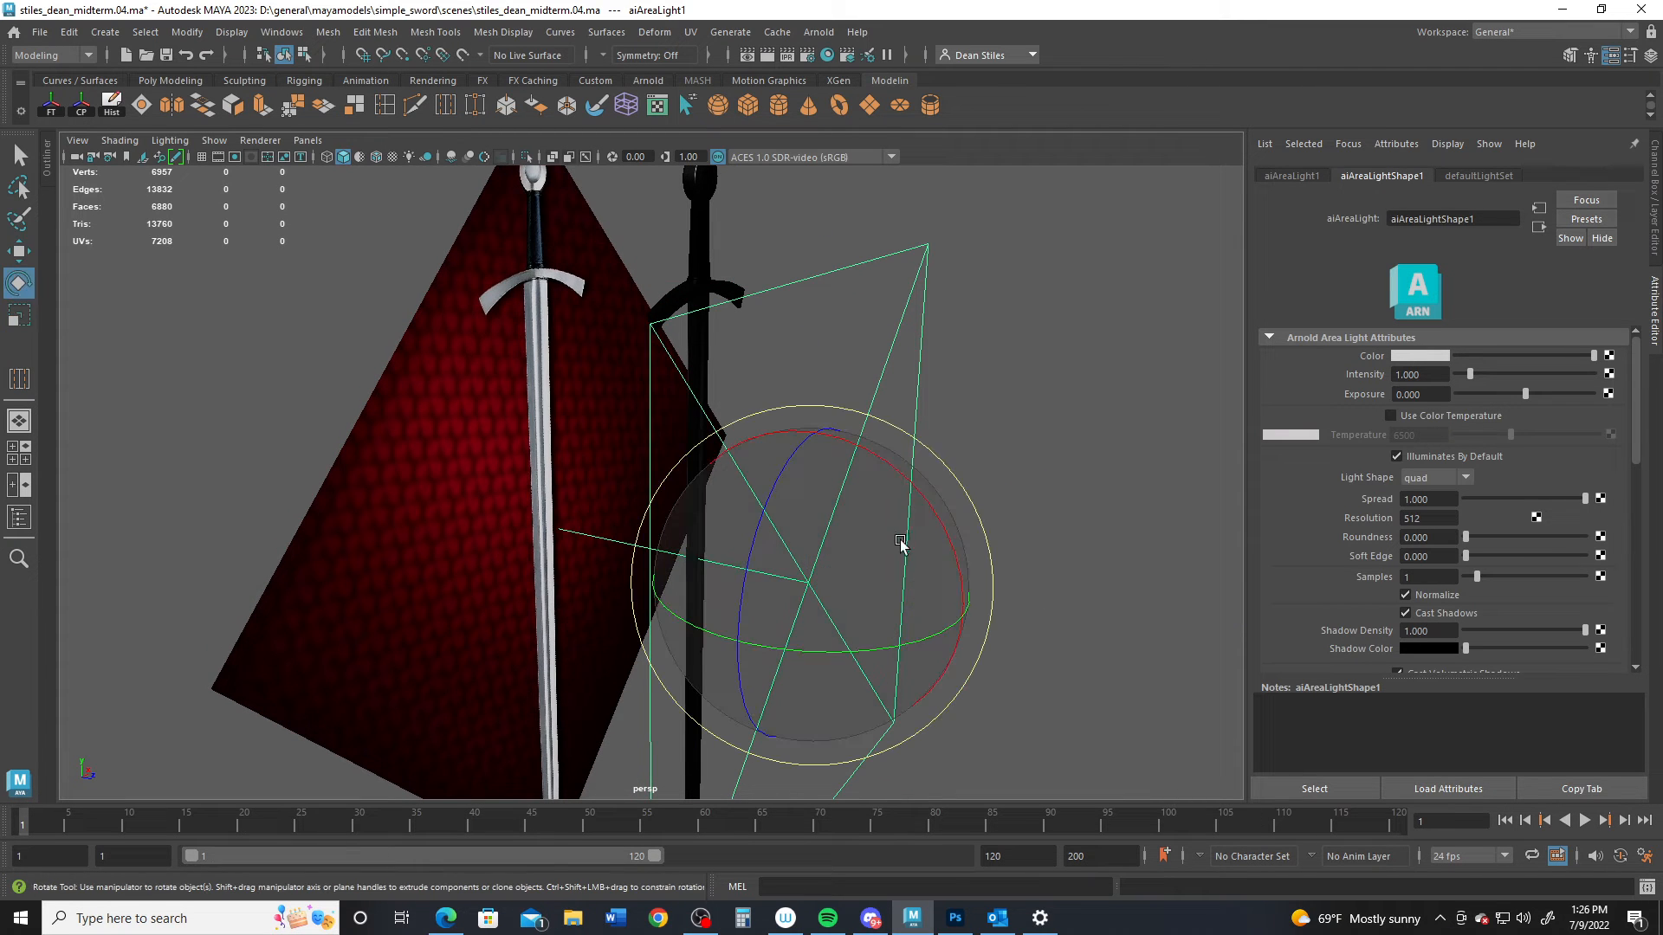
pyautogui.moveTo(904, 544); pyautogui.dragTo(899, 470)
pyautogui.moveTo(819, 572); pyautogui.dragTo(1010, 423)
pyautogui.press('w')
pyautogui.moveTo(958, 614); pyautogui.dragTo(1052, 274)
pyautogui.keyDown('alt'); pyautogui.moveTo(1050, 359); pyautogui.dragTo(927, 520); pyautogui.keyUp('alt')
pyautogui.press('e')
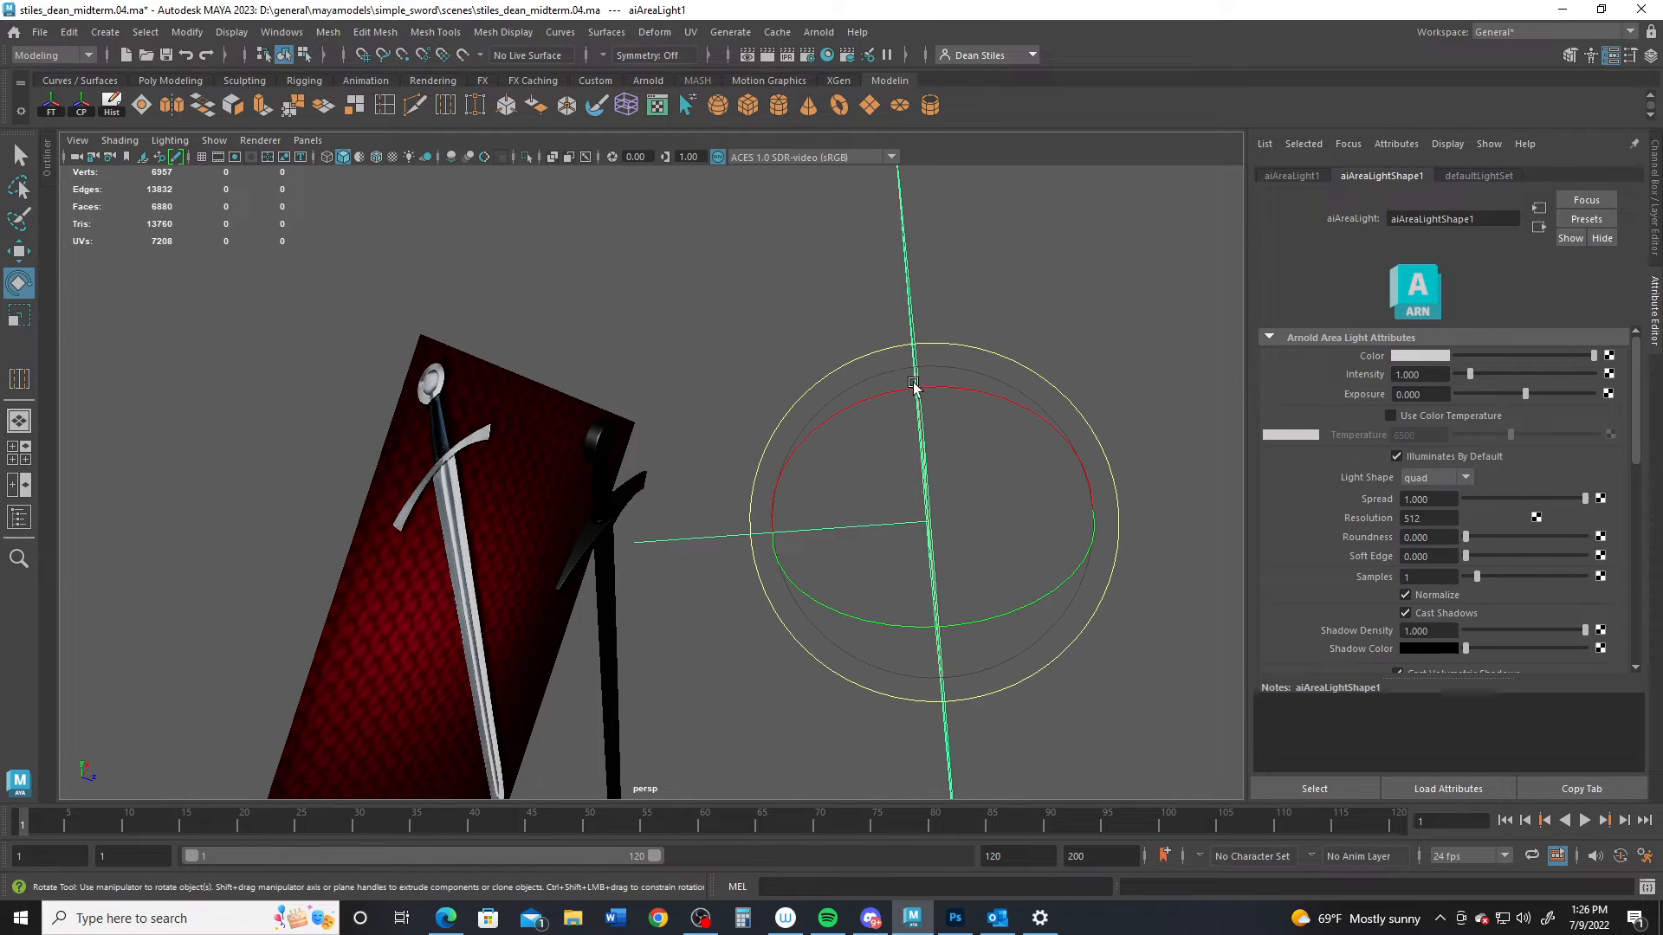
pyautogui.moveTo(901, 387); pyautogui.dragTo(1025, 554)
pyautogui.press('w')
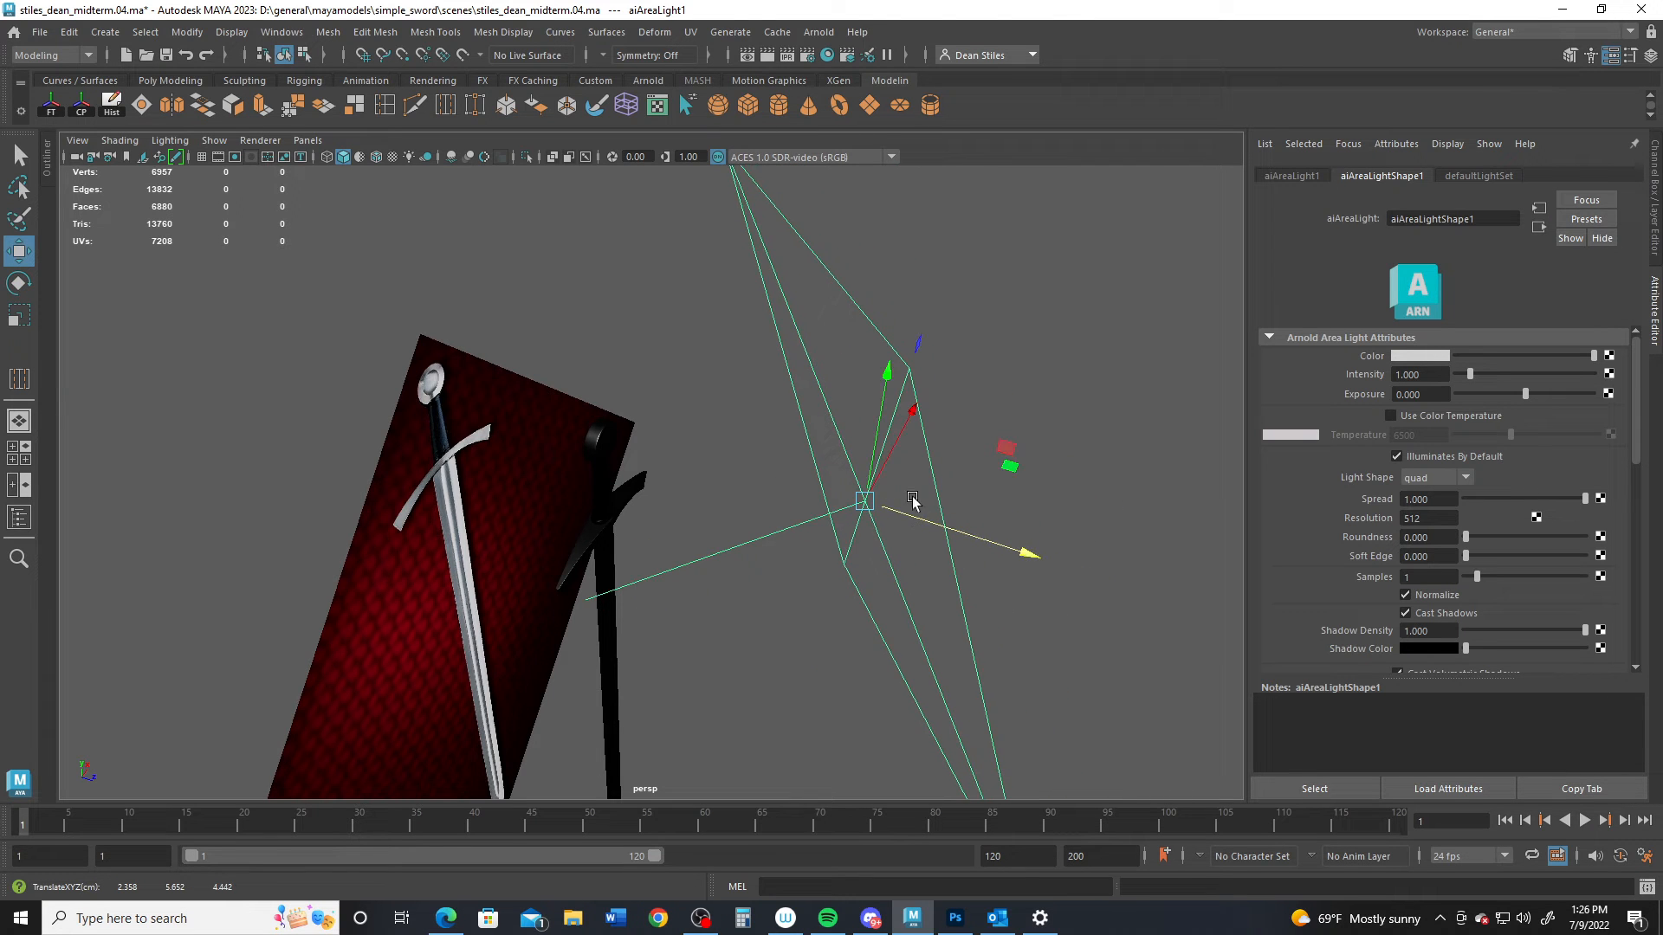
pyautogui.moveTo(901, 452); pyautogui.dragTo(799, 430)
# Step: Save the scene as the next incremental version, 05, with the whole sword framed in the perspective view
pyautogui.keyDown('alt'); pyautogui.moveTo(589, 448); pyautogui.dragTo(754, 346, button='middle'); pyautogui.keyUp('alt')
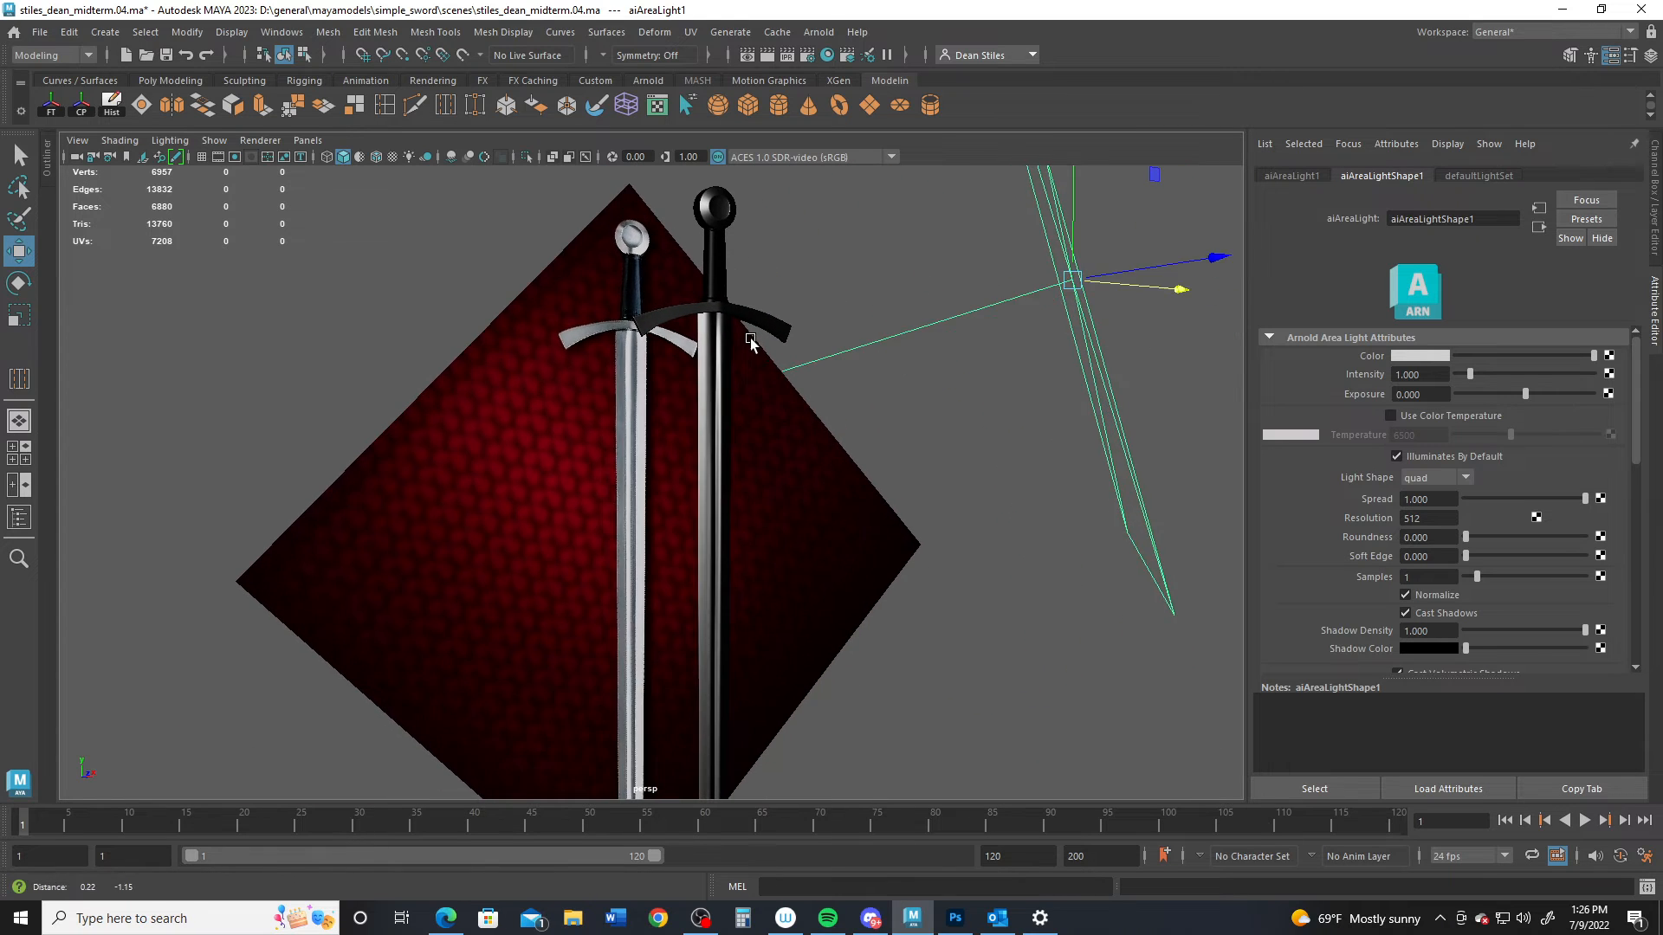
pyautogui.keyDown('alt'); pyautogui.moveTo(753, 345); pyautogui.dragTo(650, 345, button='right'); pyautogui.keyUp('alt')
pyautogui.keyDown('alt'); pyautogui.moveTo(677, 391); pyautogui.dragTo(680, 324, button='middle'); pyautogui.keyUp('alt')
pyautogui.keyDown('alt'); pyautogui.moveTo(708, 372); pyautogui.dragTo(680, 363, button='right'); pyautogui.keyUp('alt')
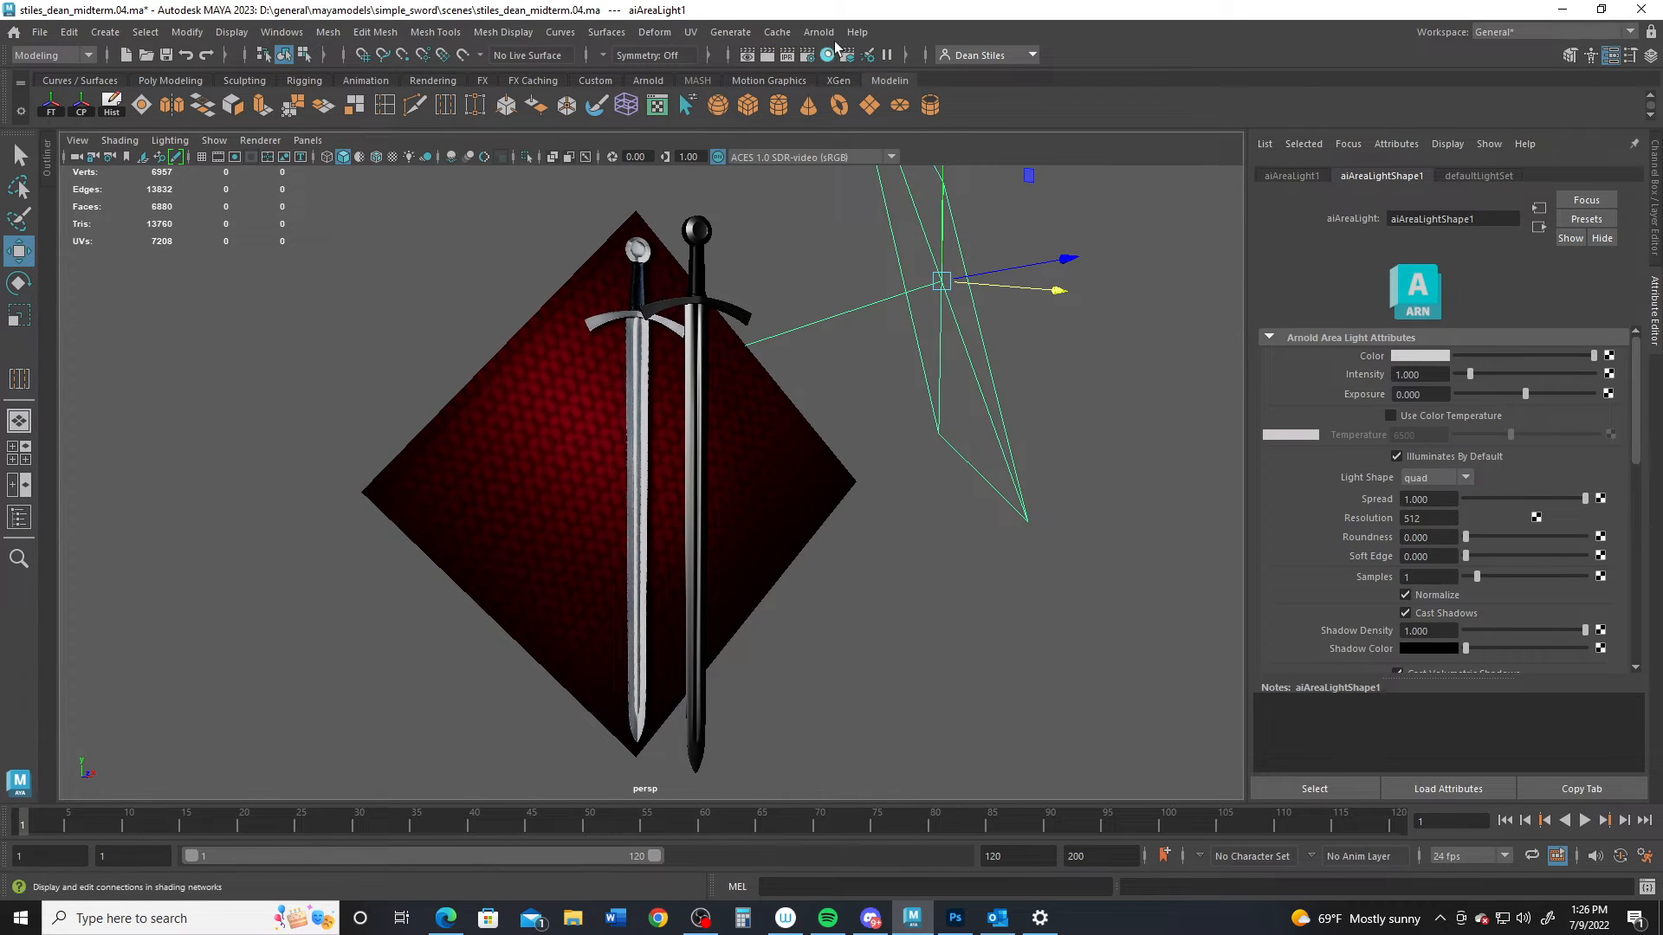
pyautogui.click(51, 32)
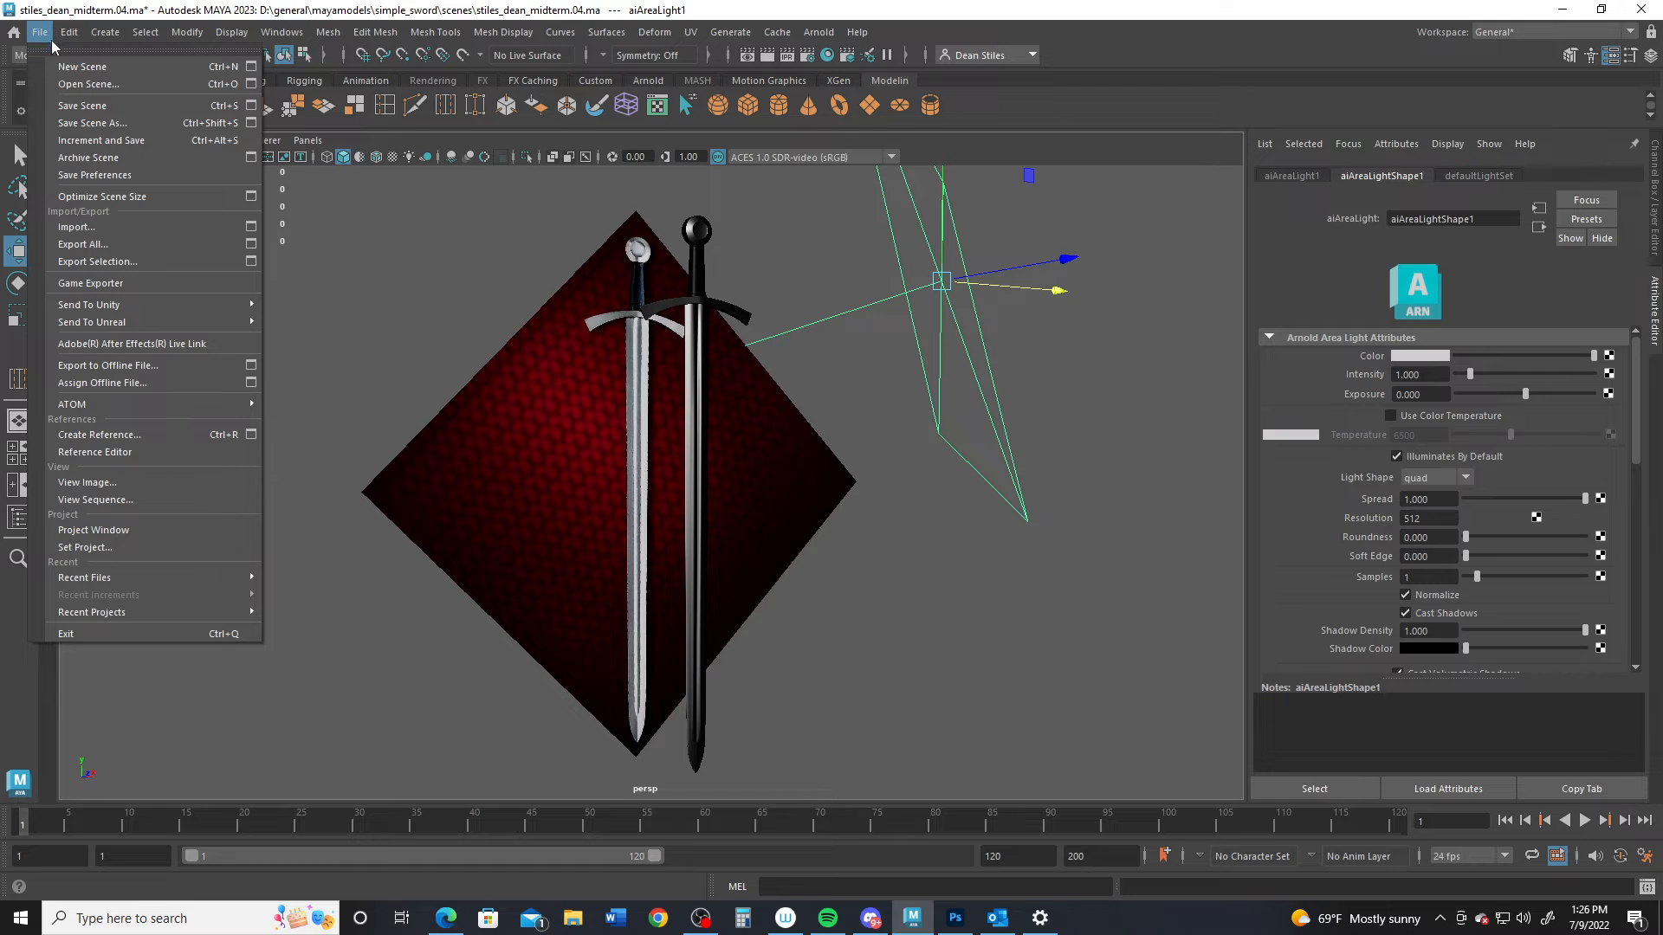
pyautogui.click(94, 140)
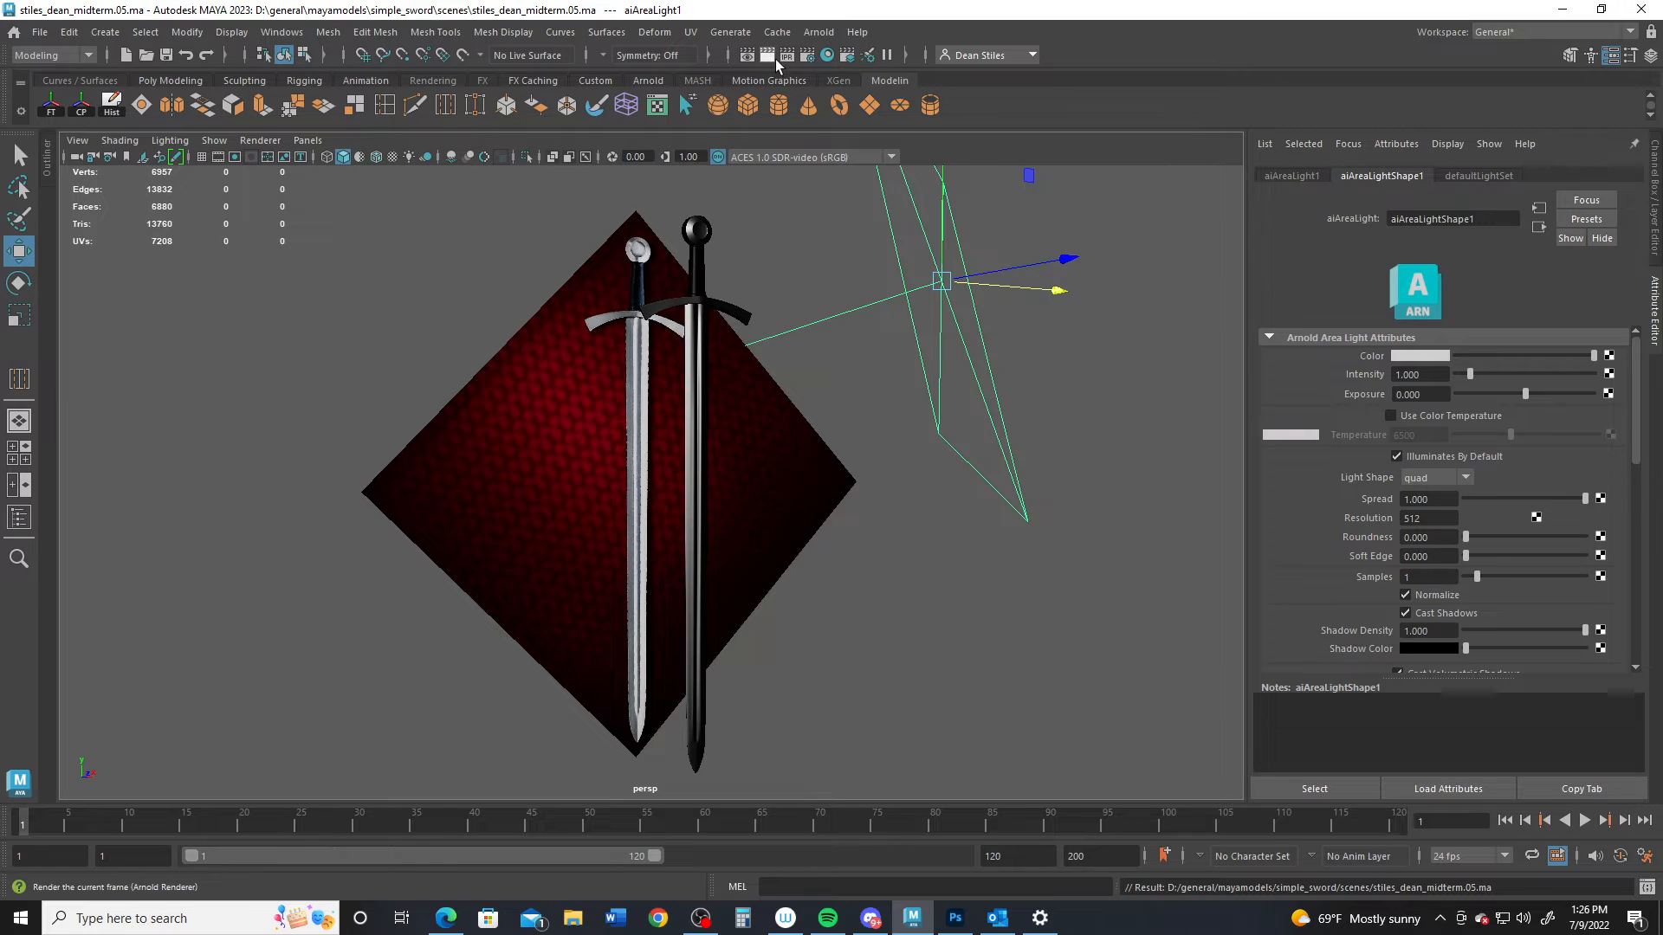
# Step: Render the sword in Arnold RenderView, set the area light's exposure to 8, and close the render window
pyautogui.click(819, 32)
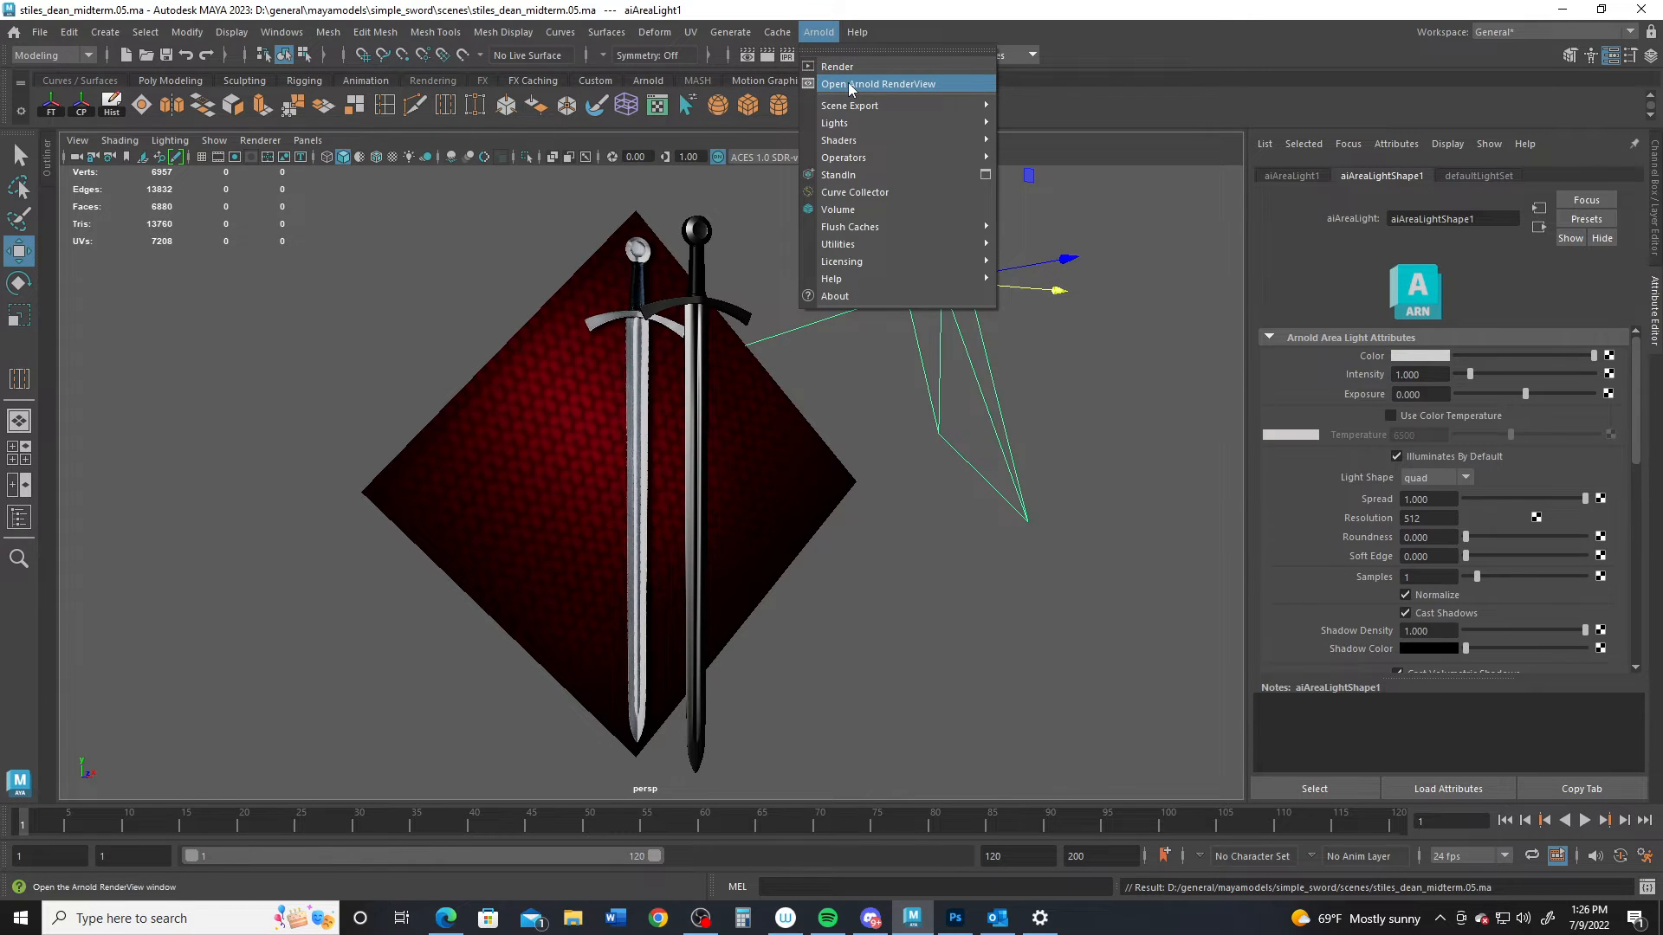
pyautogui.click(849, 84)
pyautogui.click(1017, 240)
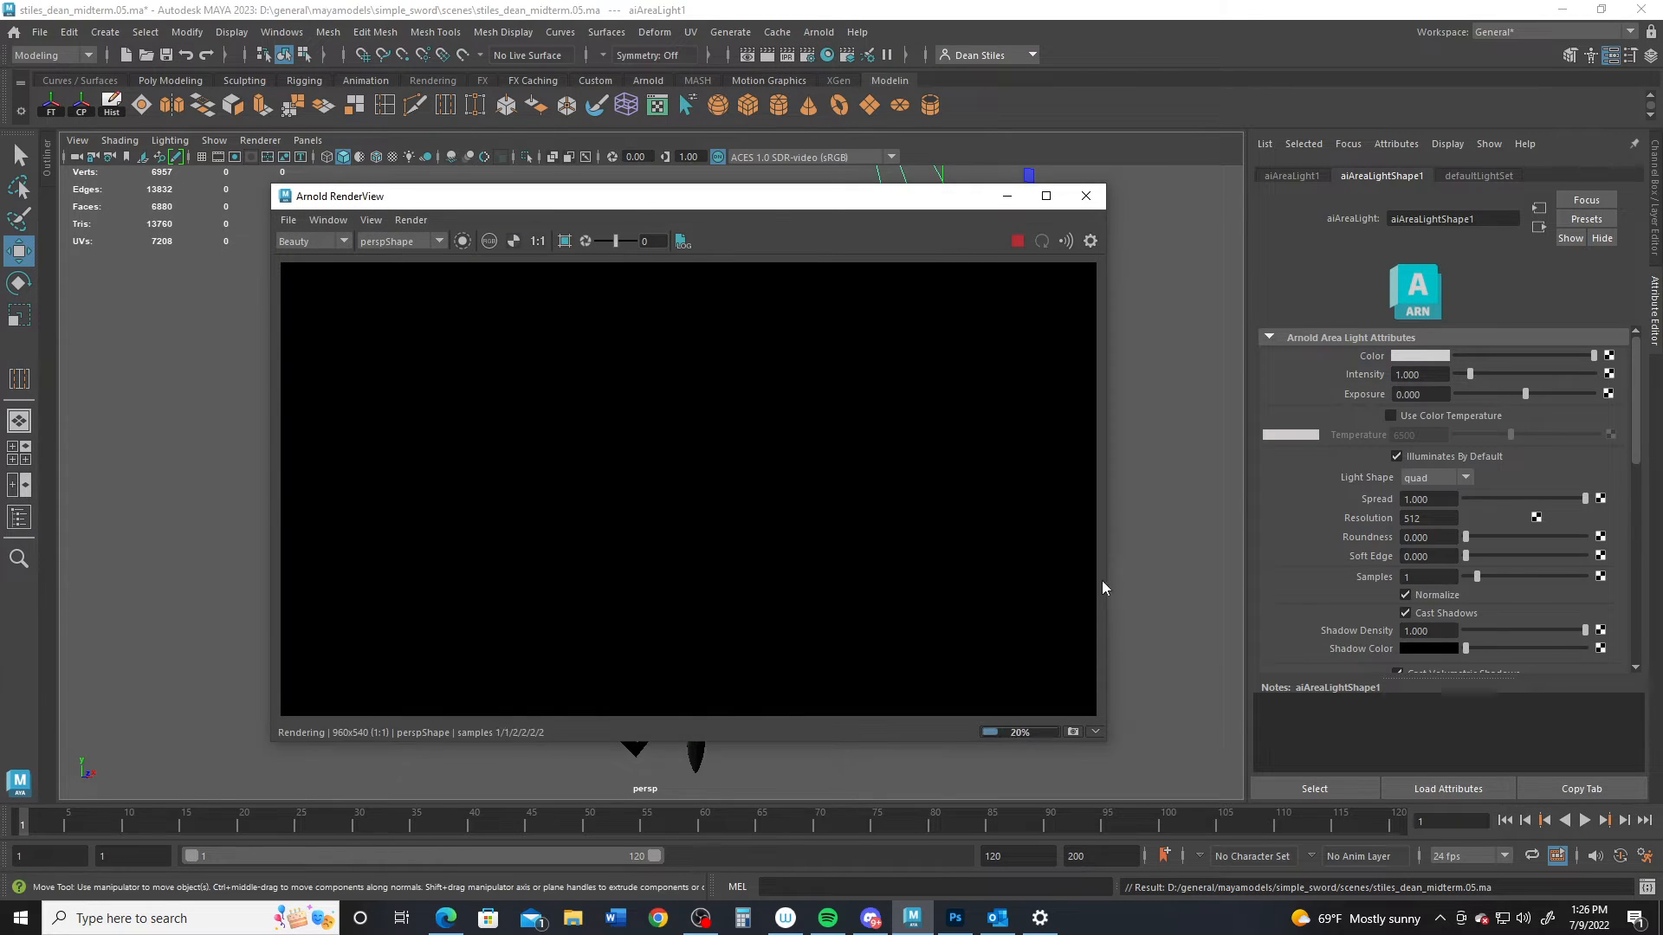
pyautogui.moveTo(1528, 394); pyautogui.dragTo(1595, 394)
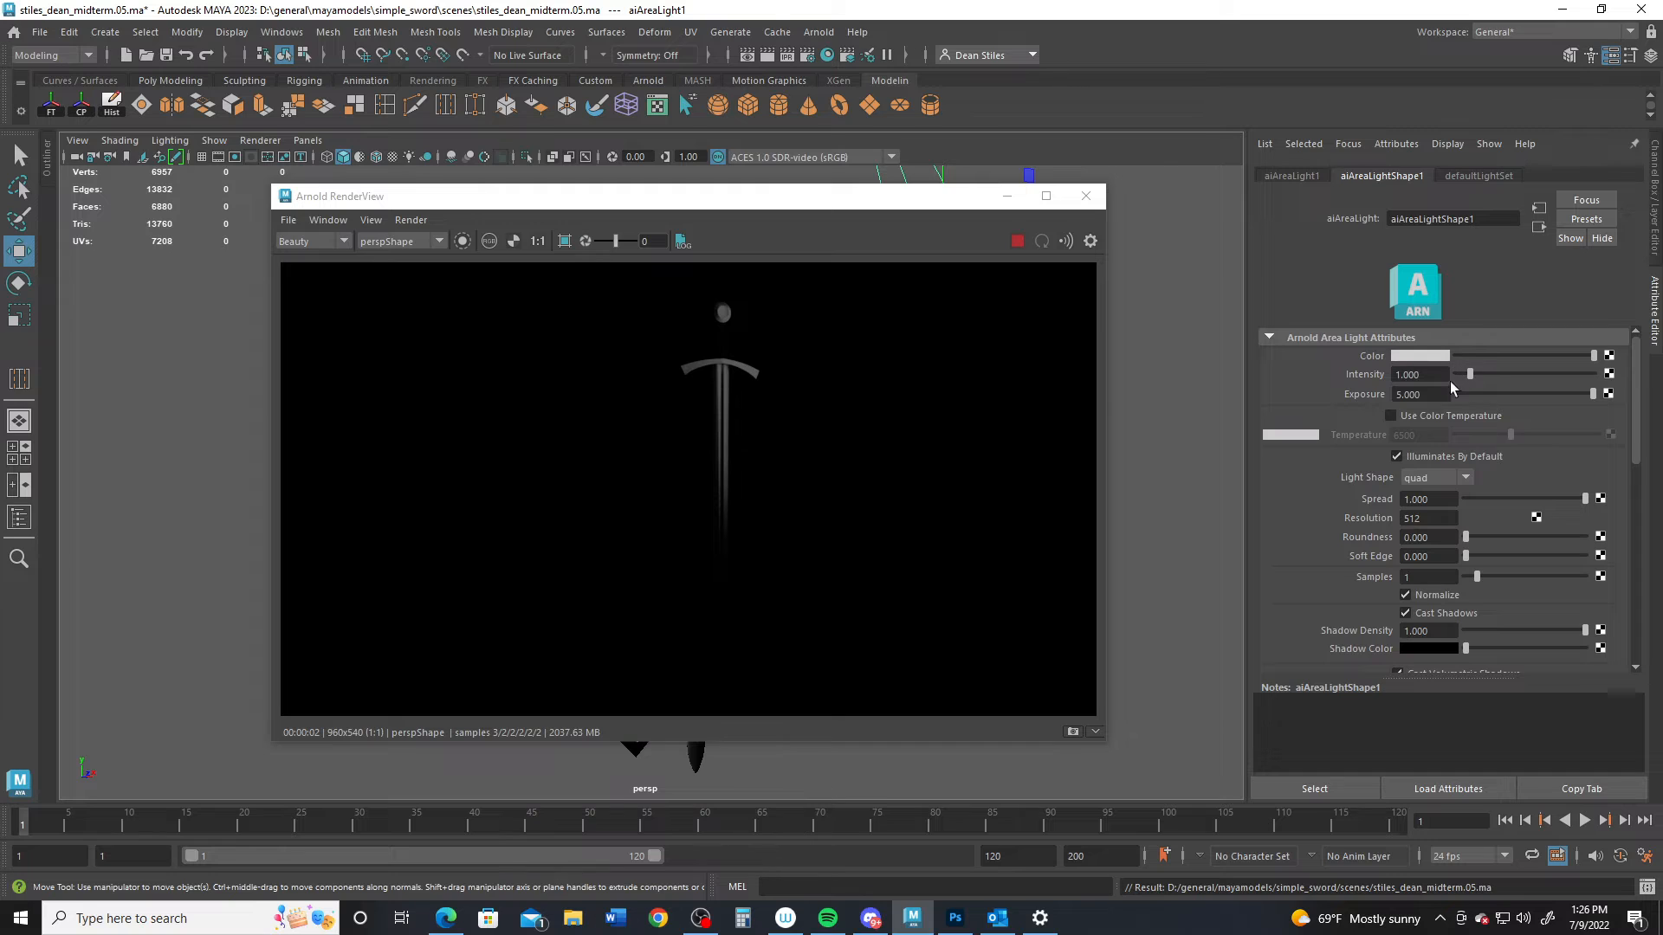
pyautogui.click(1439, 395)
pyautogui.write('8')
pyautogui.press('Return')
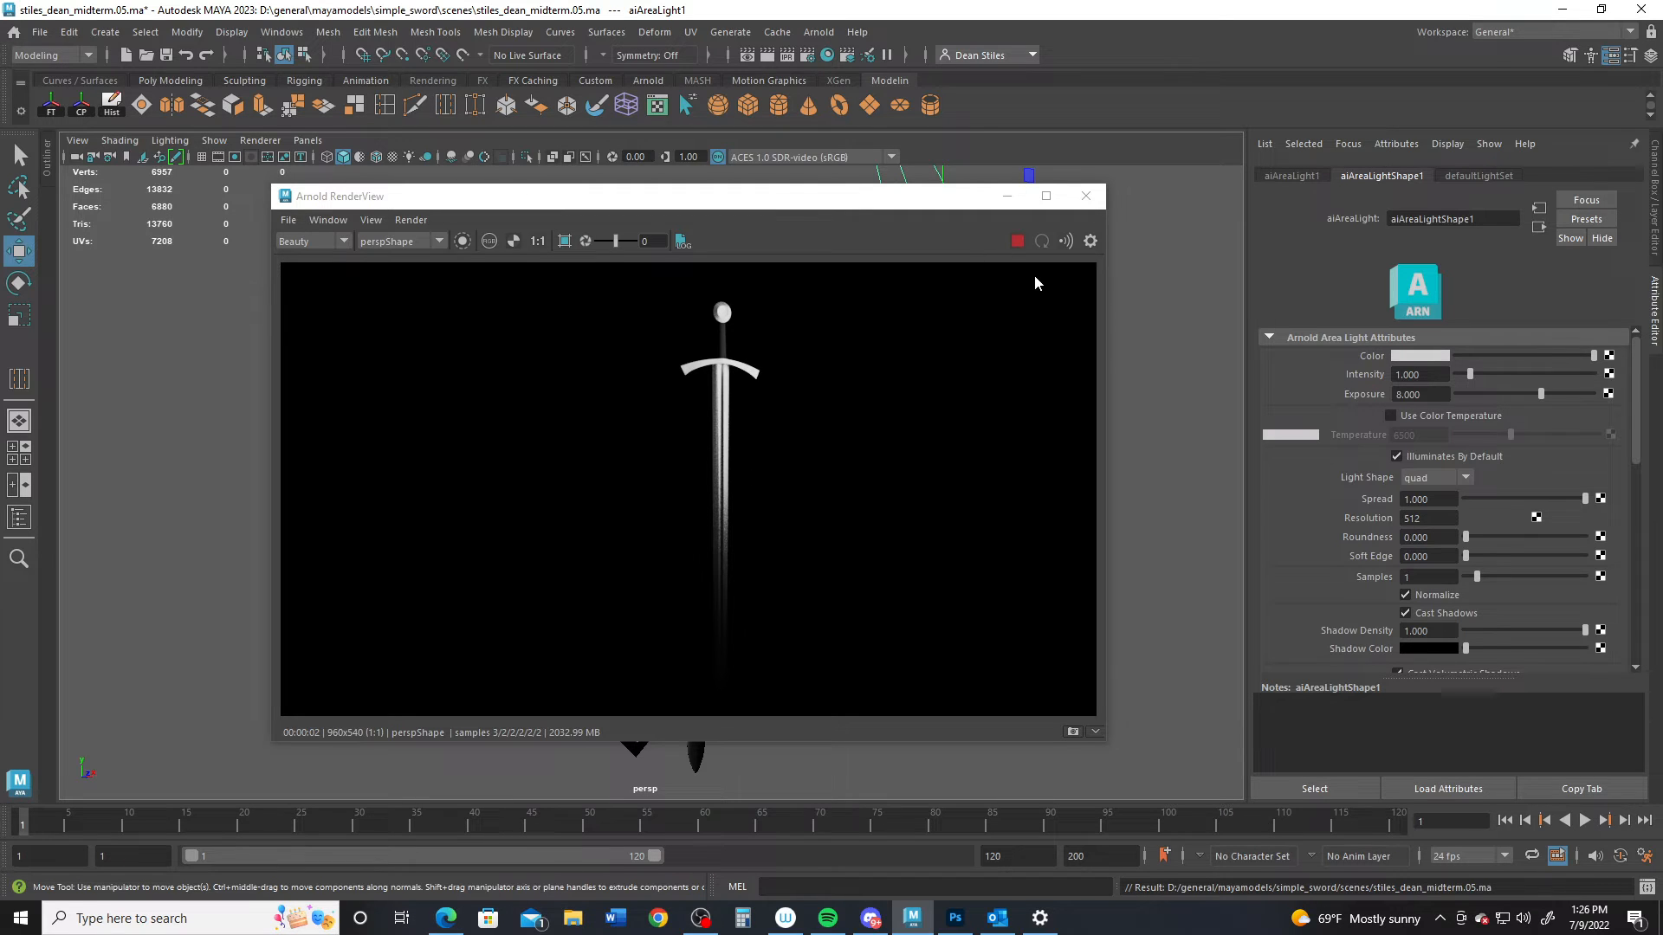
pyautogui.click(1085, 197)
# Step: Add an Arnold Physical Sky and render the scene again in Arnold RenderView
pyautogui.click(819, 33)
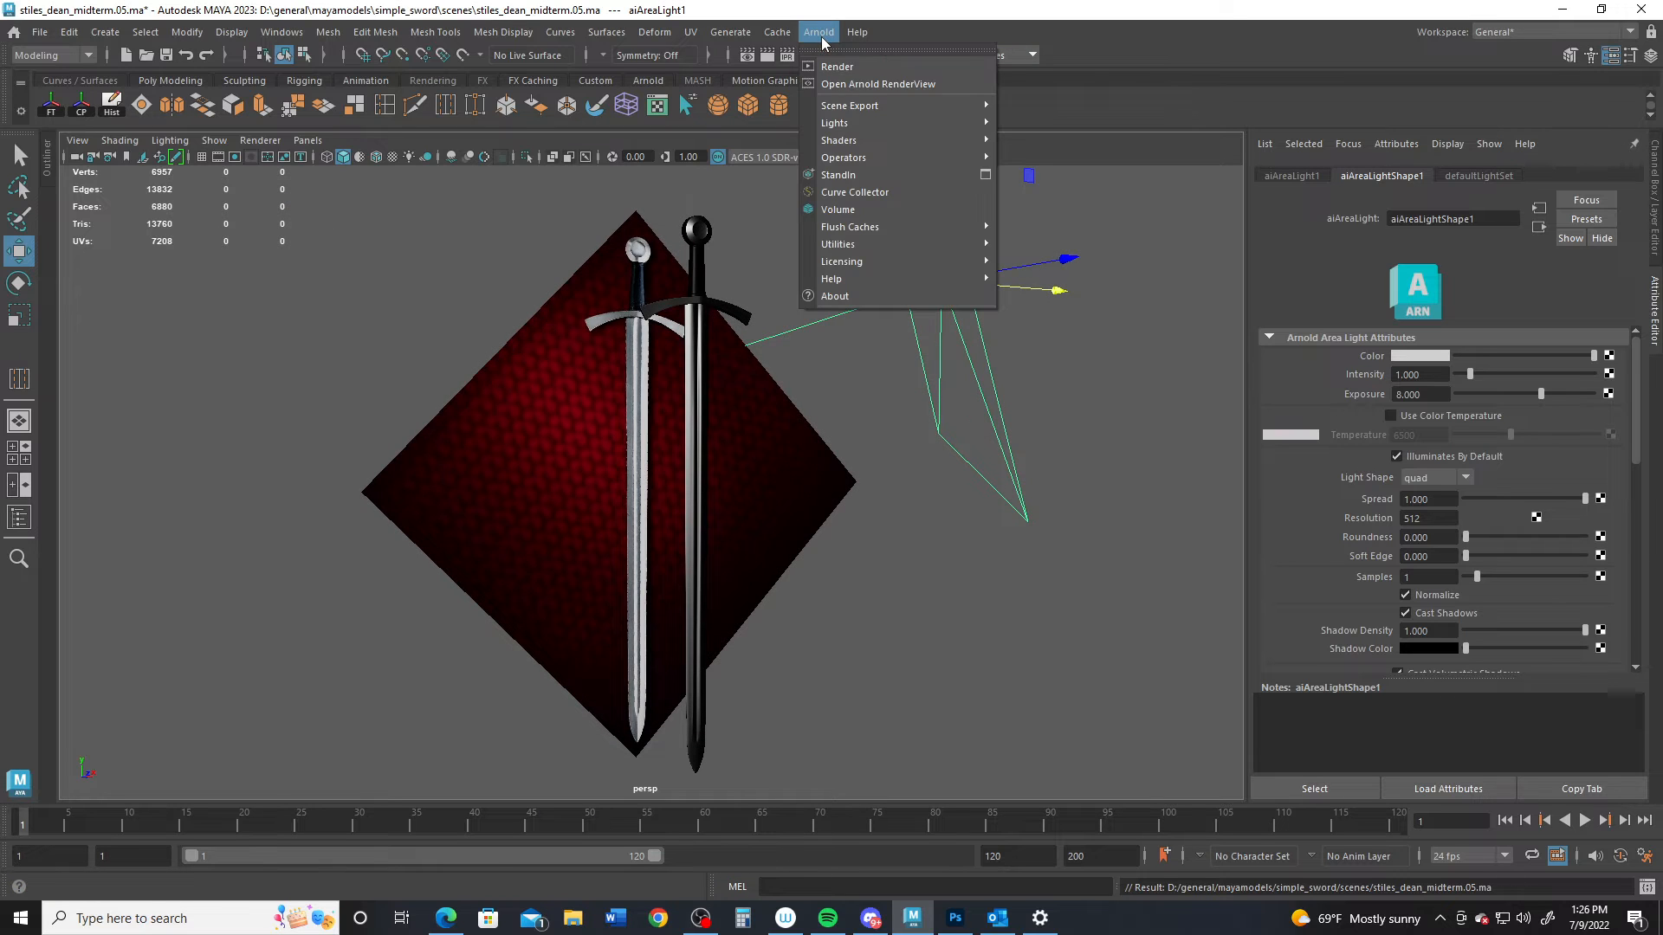
pyautogui.moveTo(847, 118)
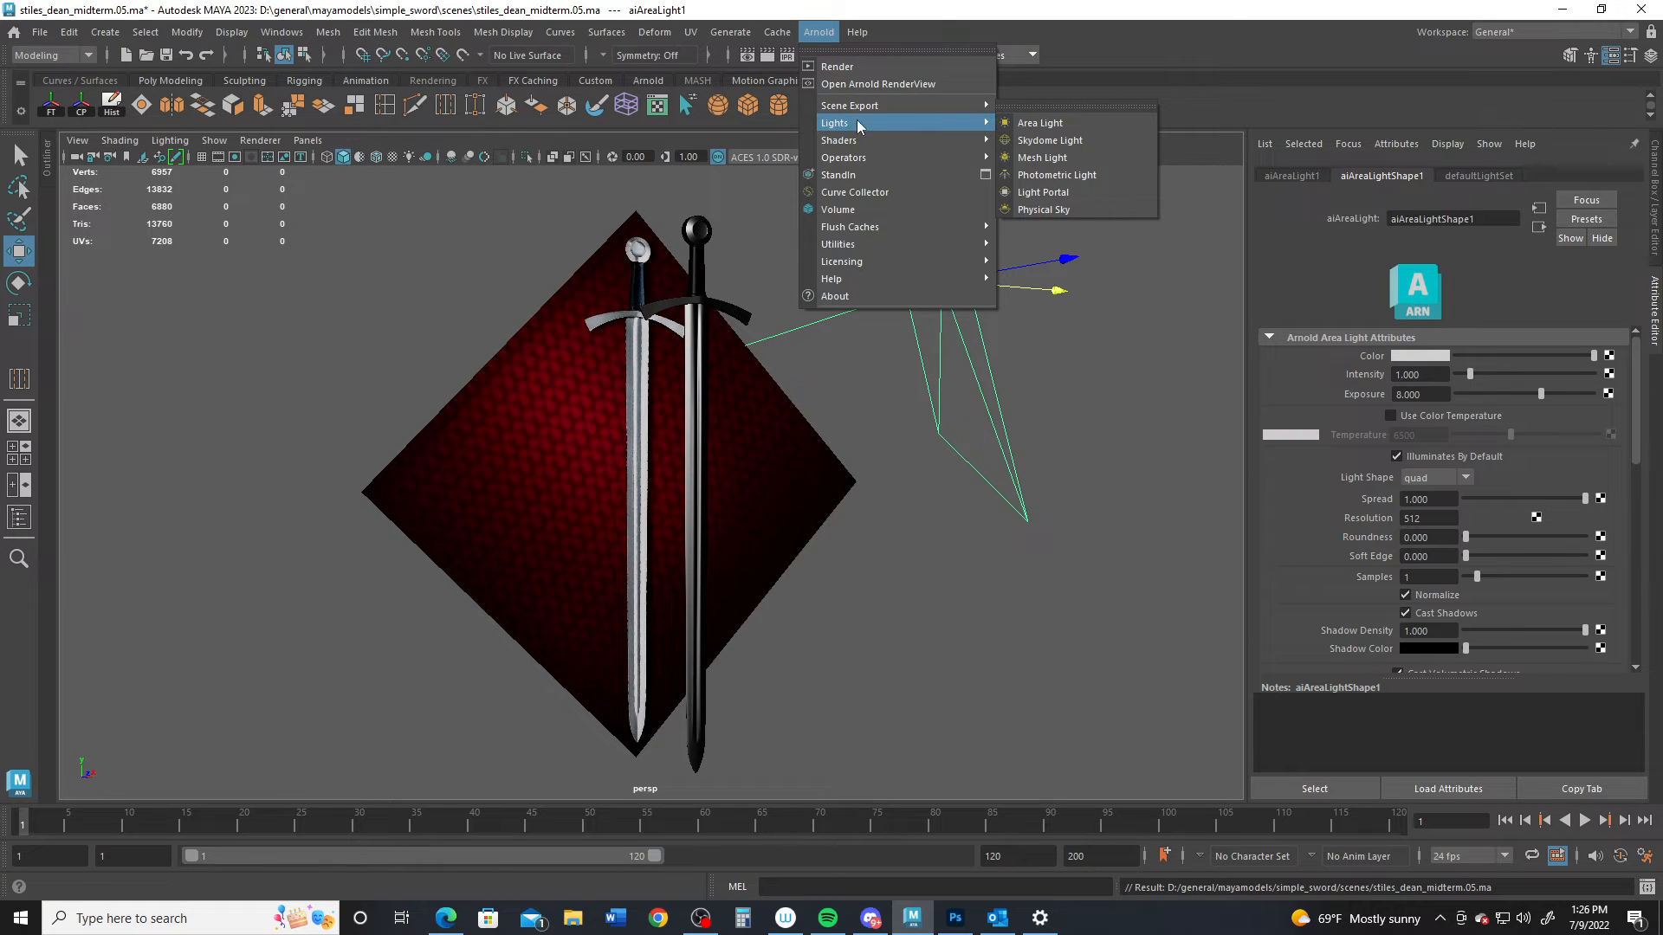
pyautogui.click(1067, 209)
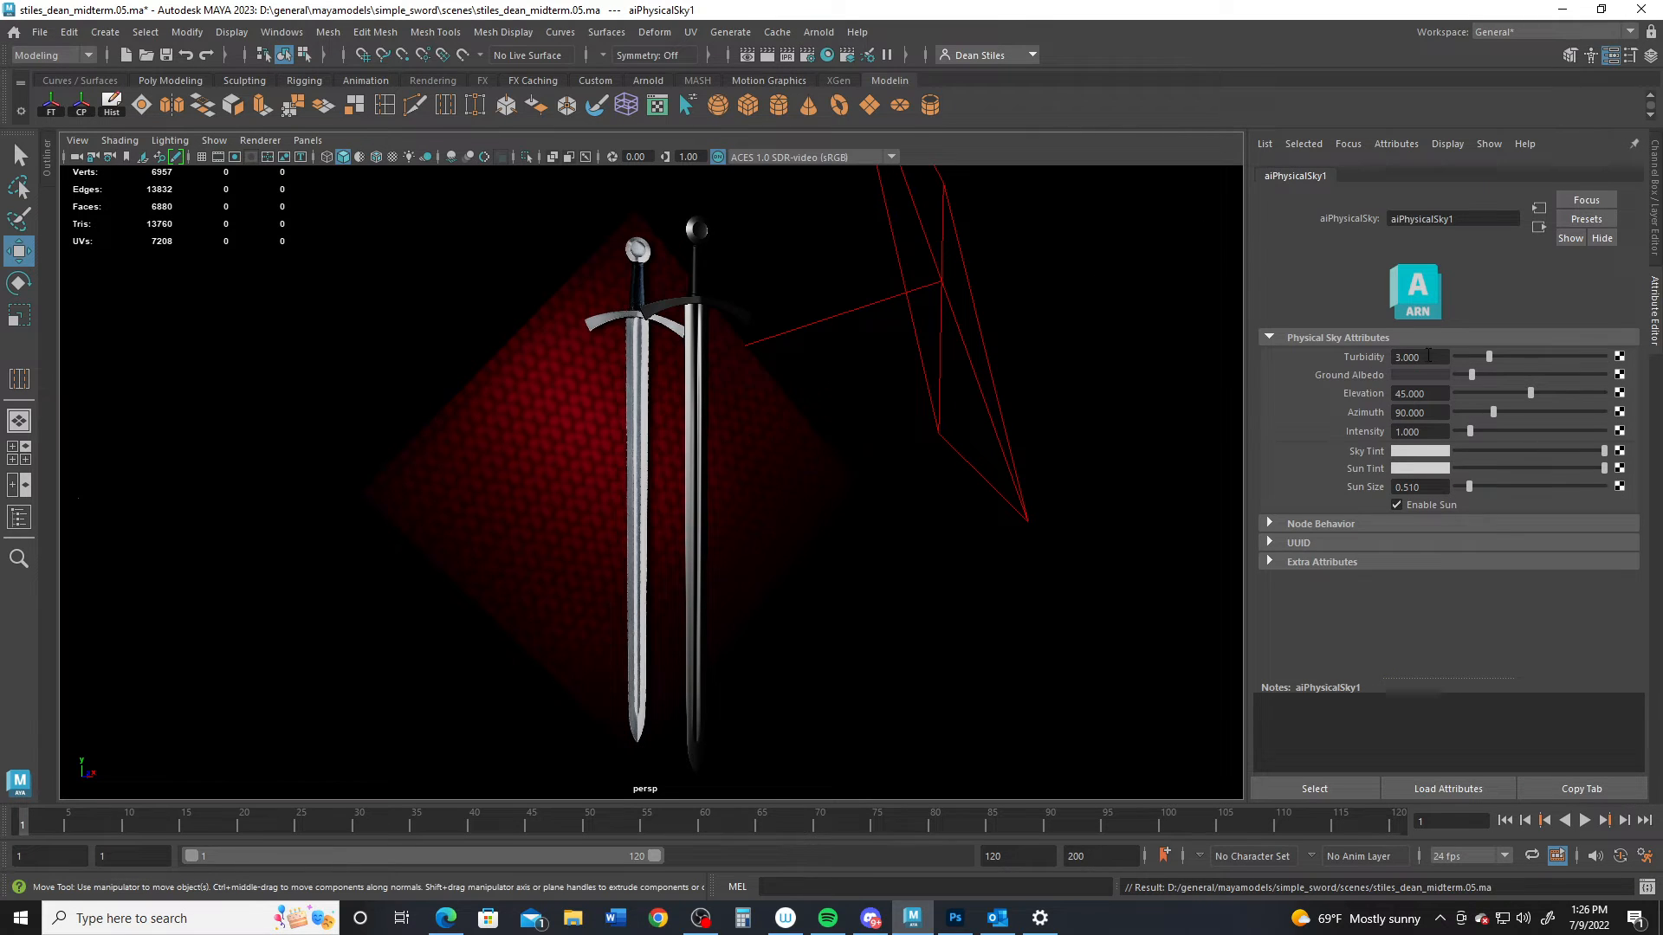
pyautogui.click(818, 32)
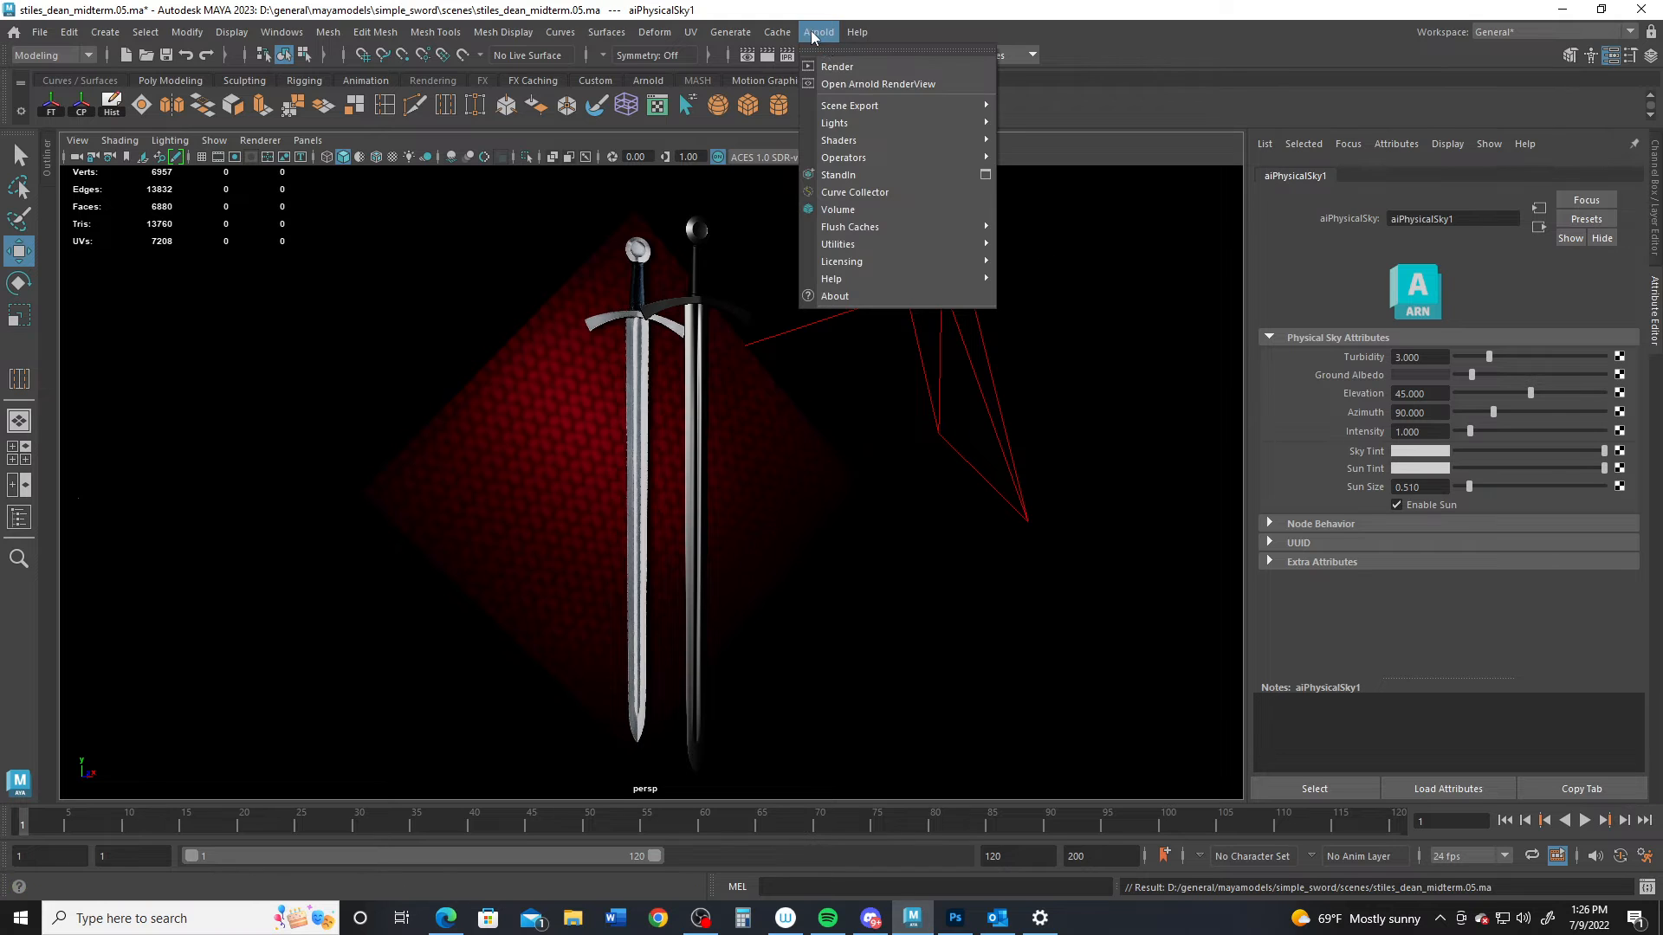
pyautogui.click(860, 86)
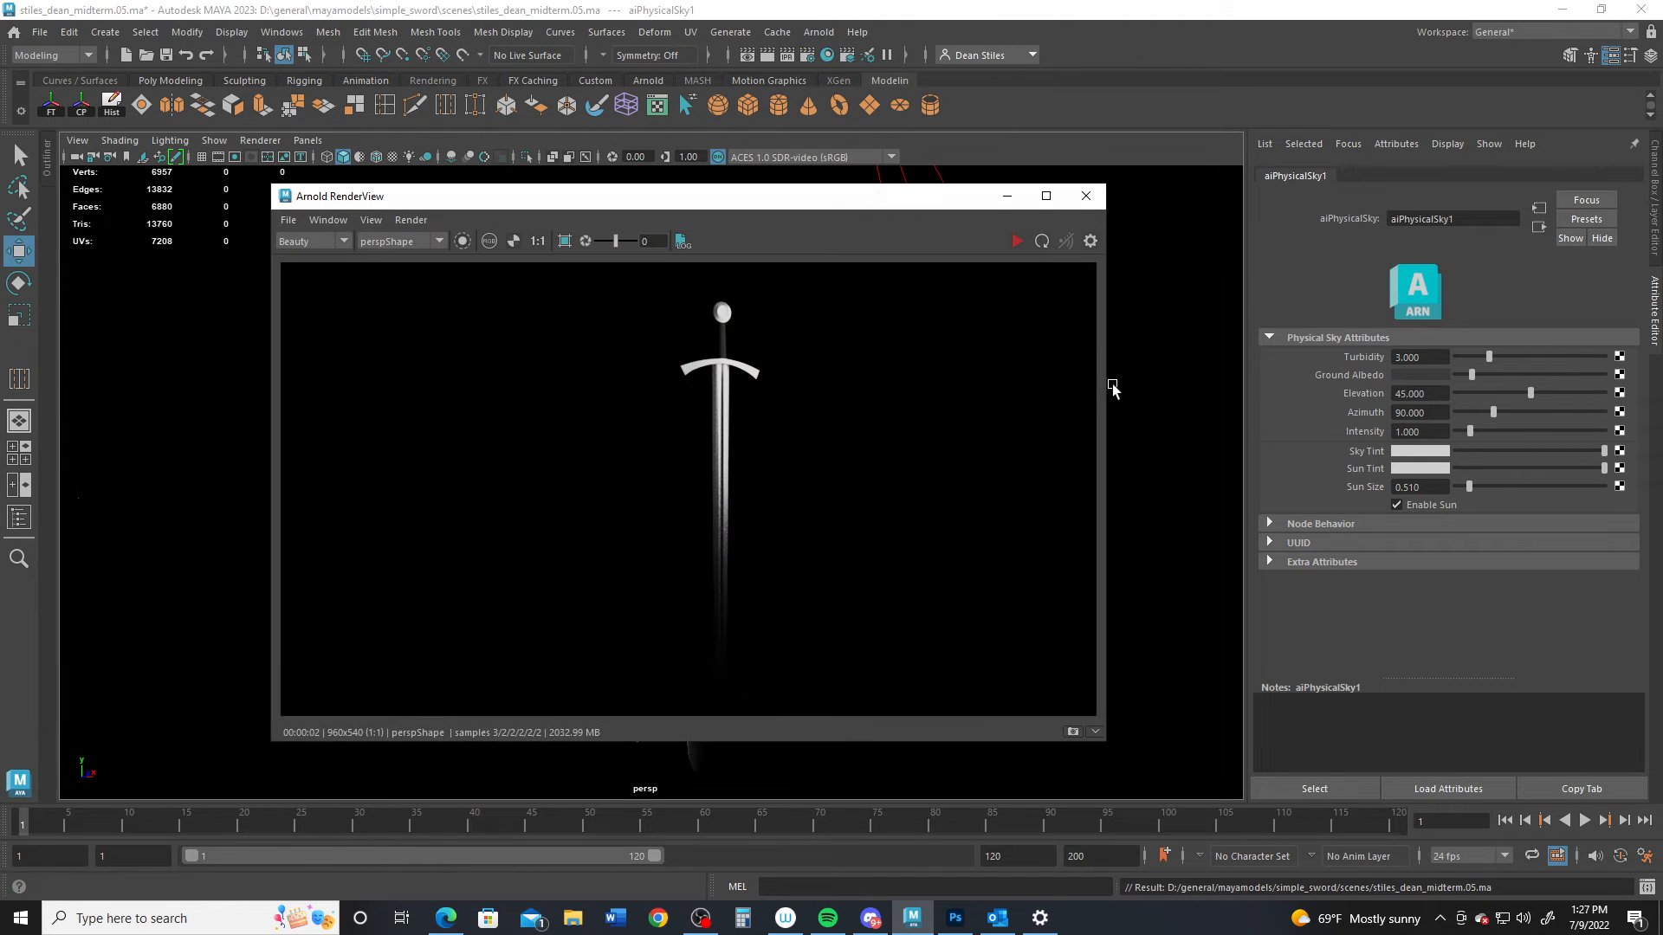
pyautogui.click(1018, 242)
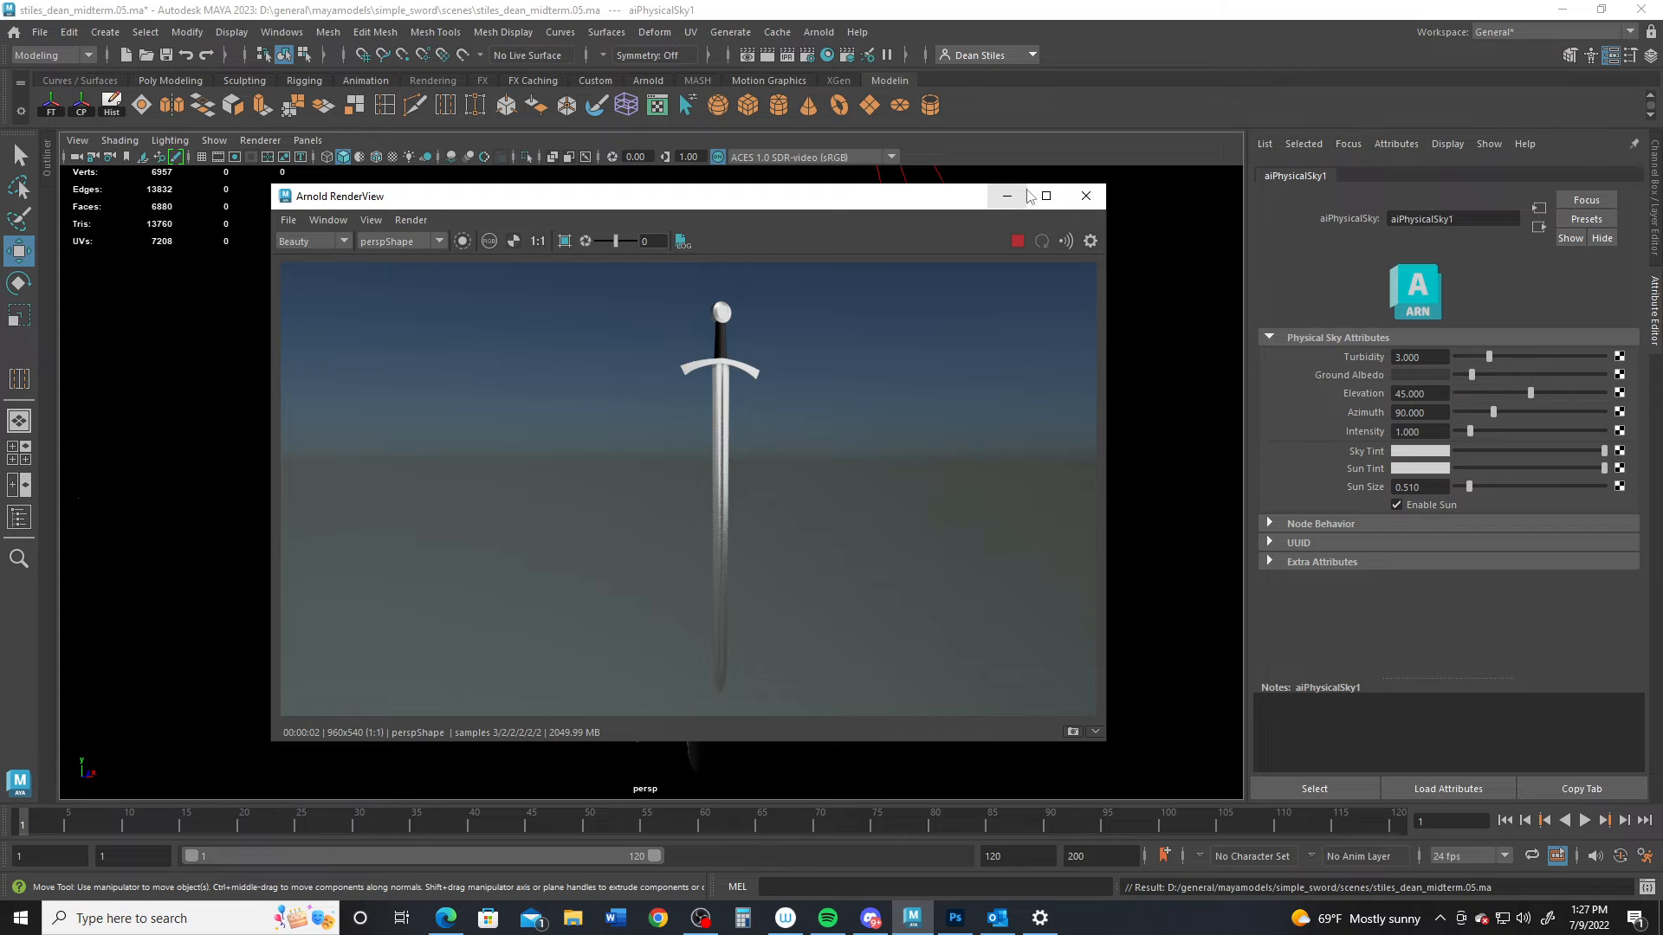
# Step: Render the hilt up close, then select the grip and delete its construction history
pyautogui.keyDown('alt'); pyautogui.moveTo(1160, 514); pyautogui.dragTo(1366, 675, button='right'); pyautogui.keyUp('alt')
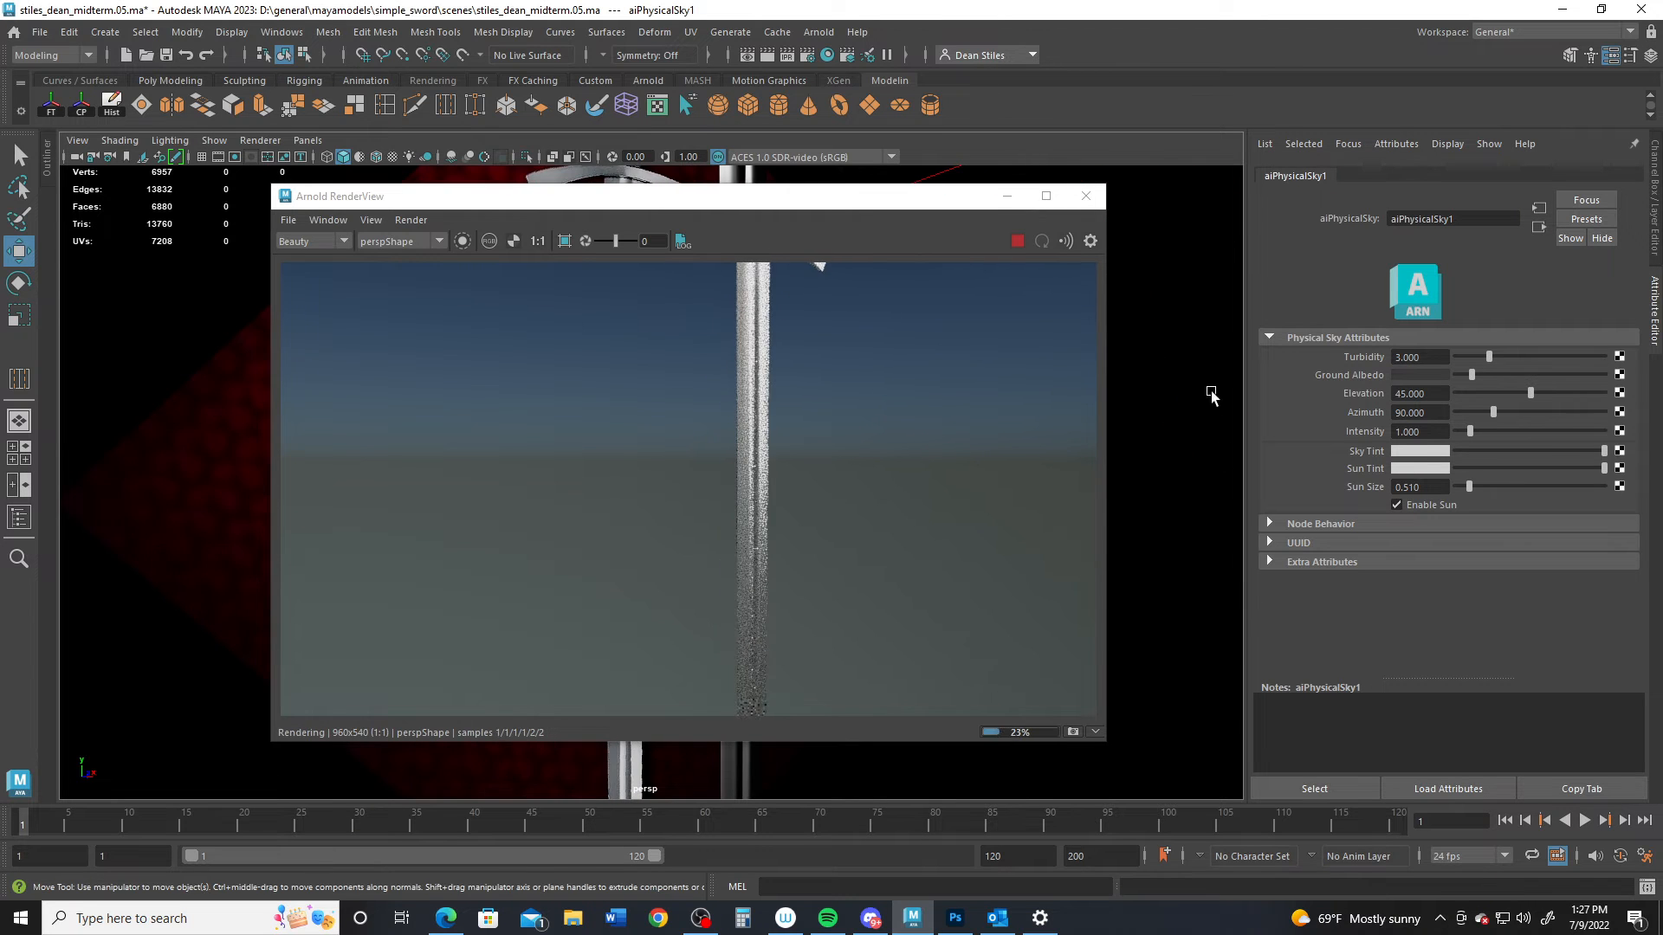
pyautogui.keyDown('alt'); pyautogui.moveTo(1173, 386); pyautogui.dragTo(1161, 692, button='middle'); pyautogui.keyUp('alt')
pyautogui.keyDown('alt'); pyautogui.moveTo(1162, 692); pyautogui.dragTo(1316, 650, button='right'); pyautogui.keyUp('alt')
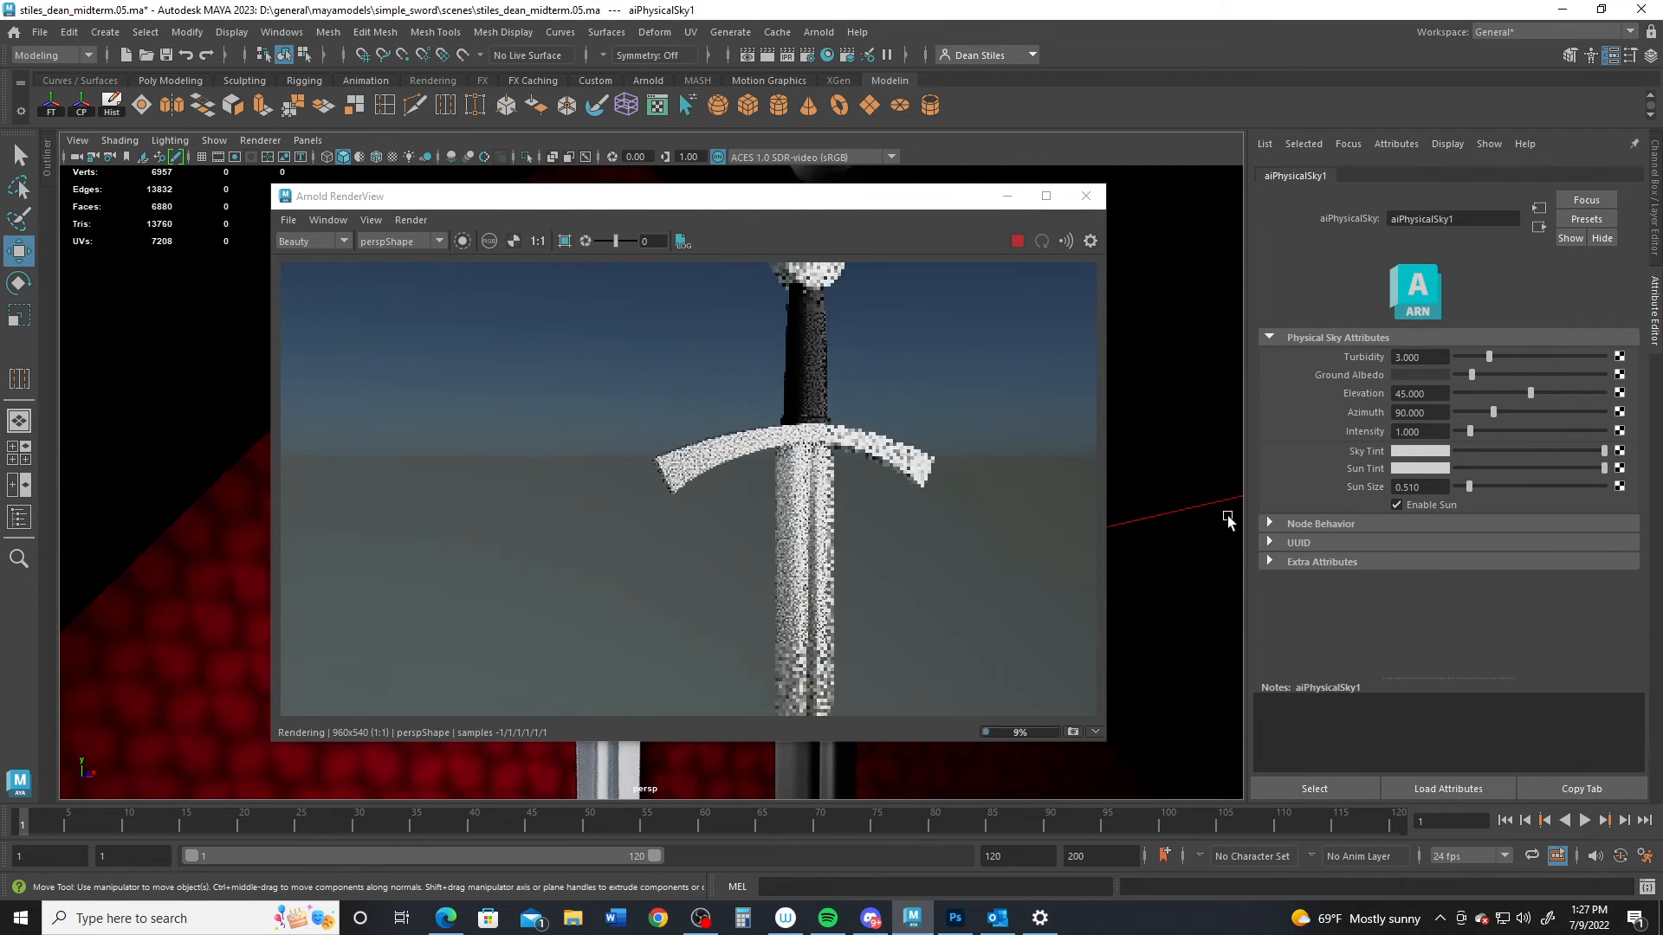
pyautogui.keyDown('alt'); pyautogui.moveTo(1216, 516); pyautogui.dragTo(1167, 651, button='middle'); pyautogui.keyUp('alt')
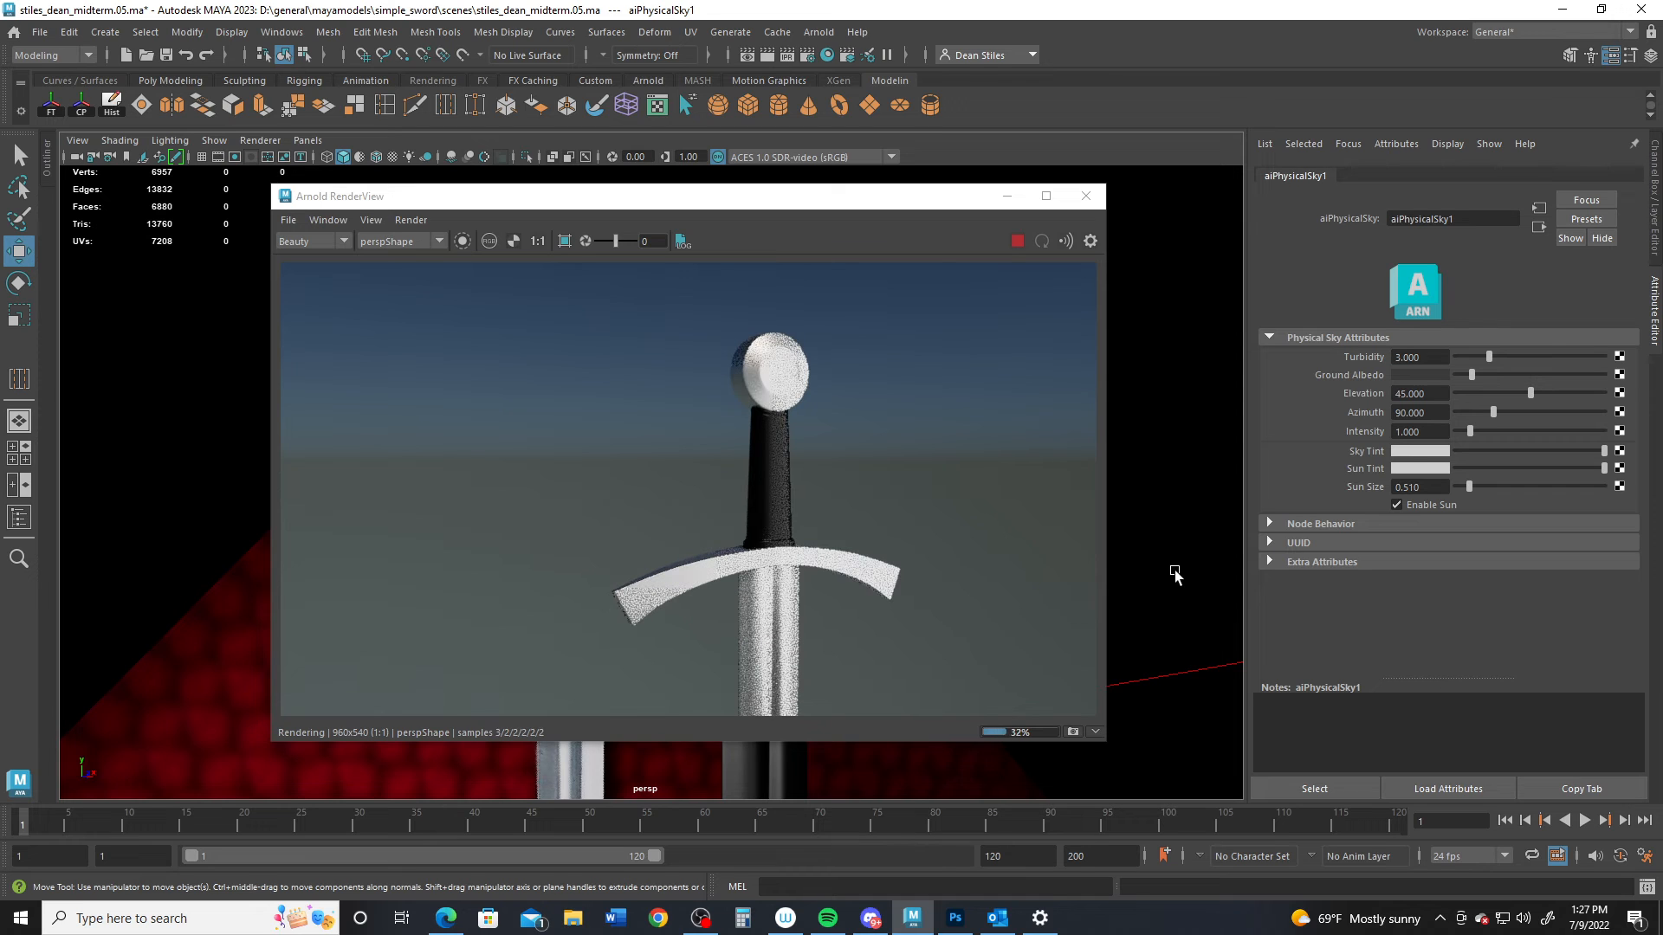
pyautogui.click(777, 457)
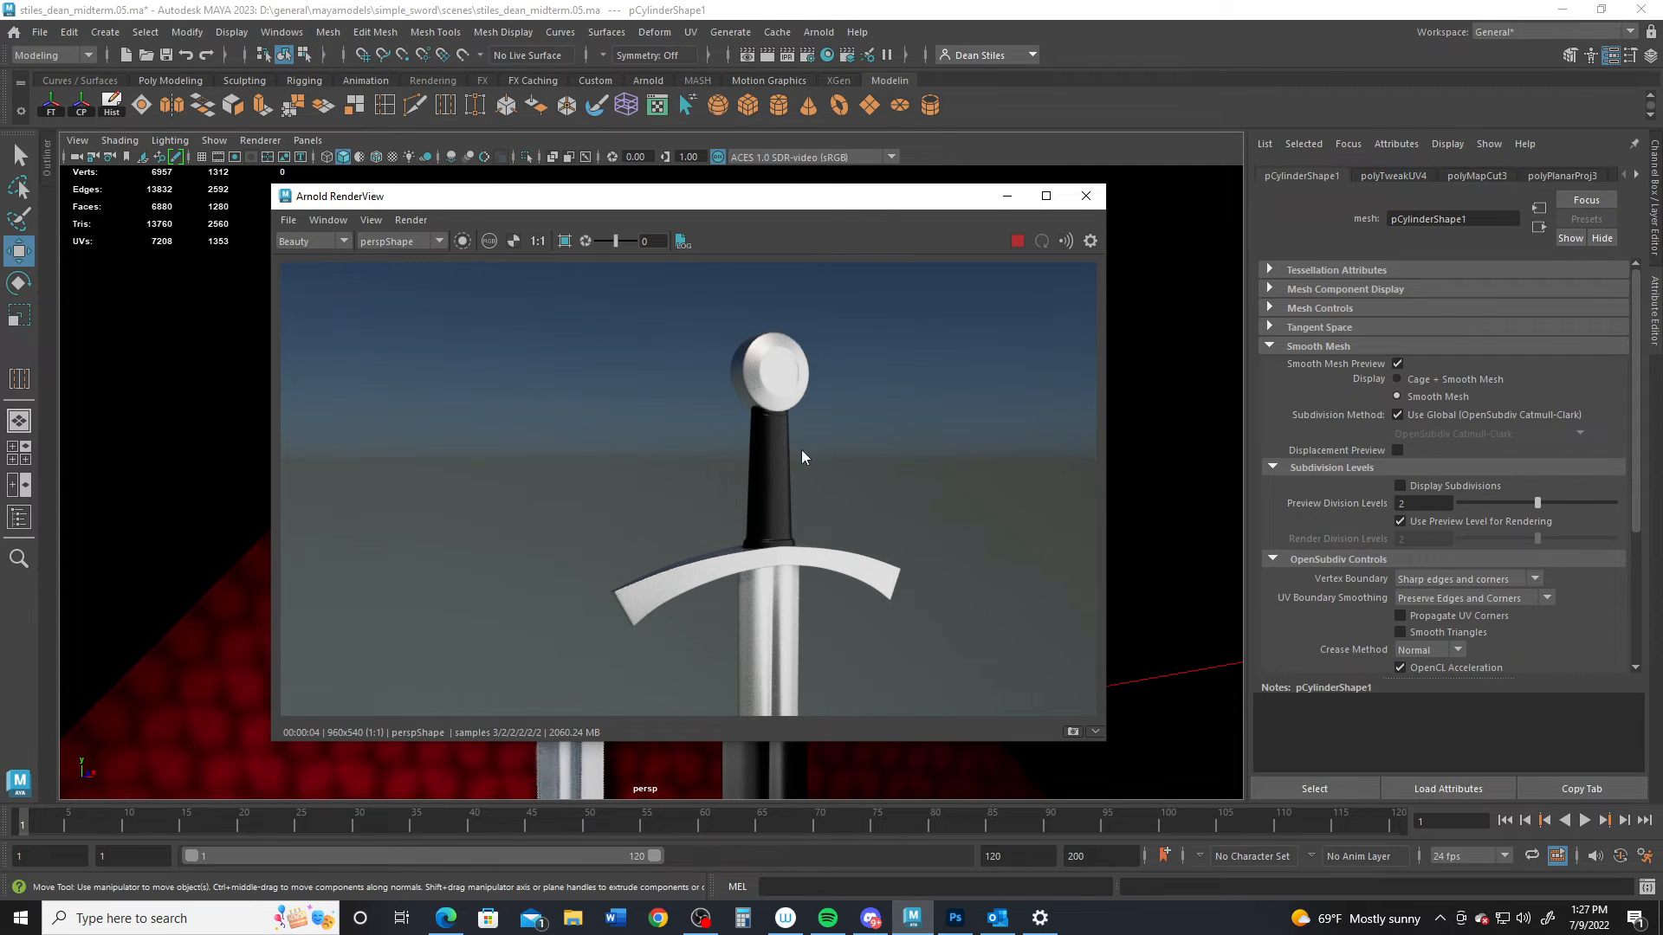
pyautogui.click(111, 104)
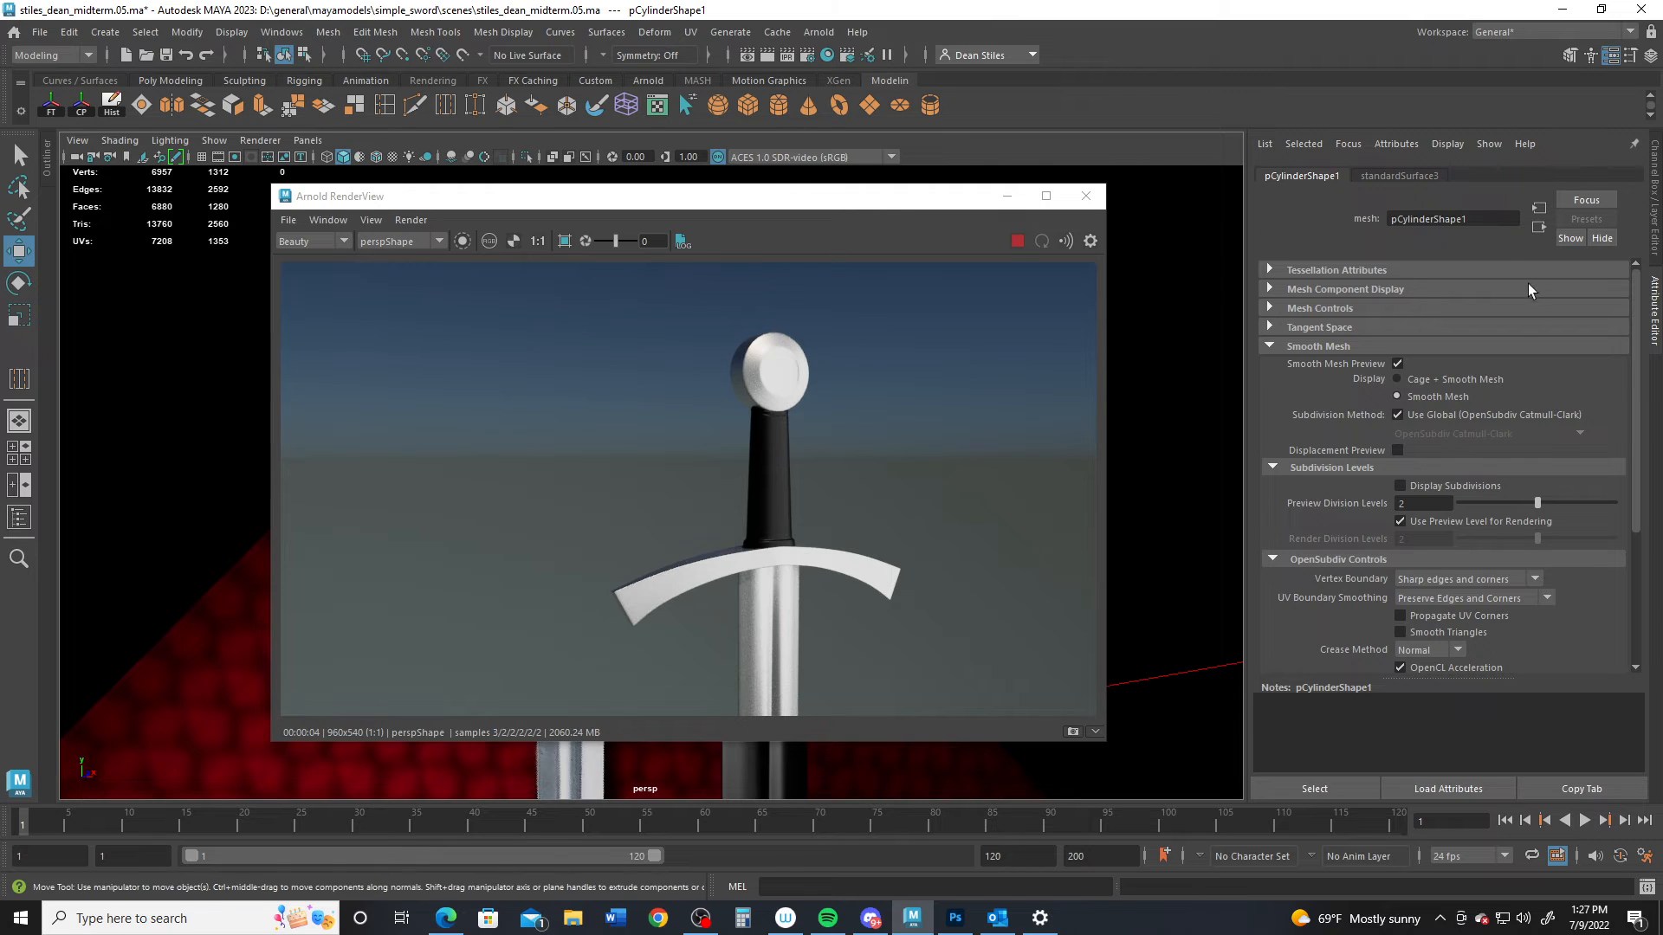
# Step: Set the grip material's specular roughness to 0.532 and IOR to 1.364, slightly darken its specular color, and close the render window
pyautogui.click(1417, 177)
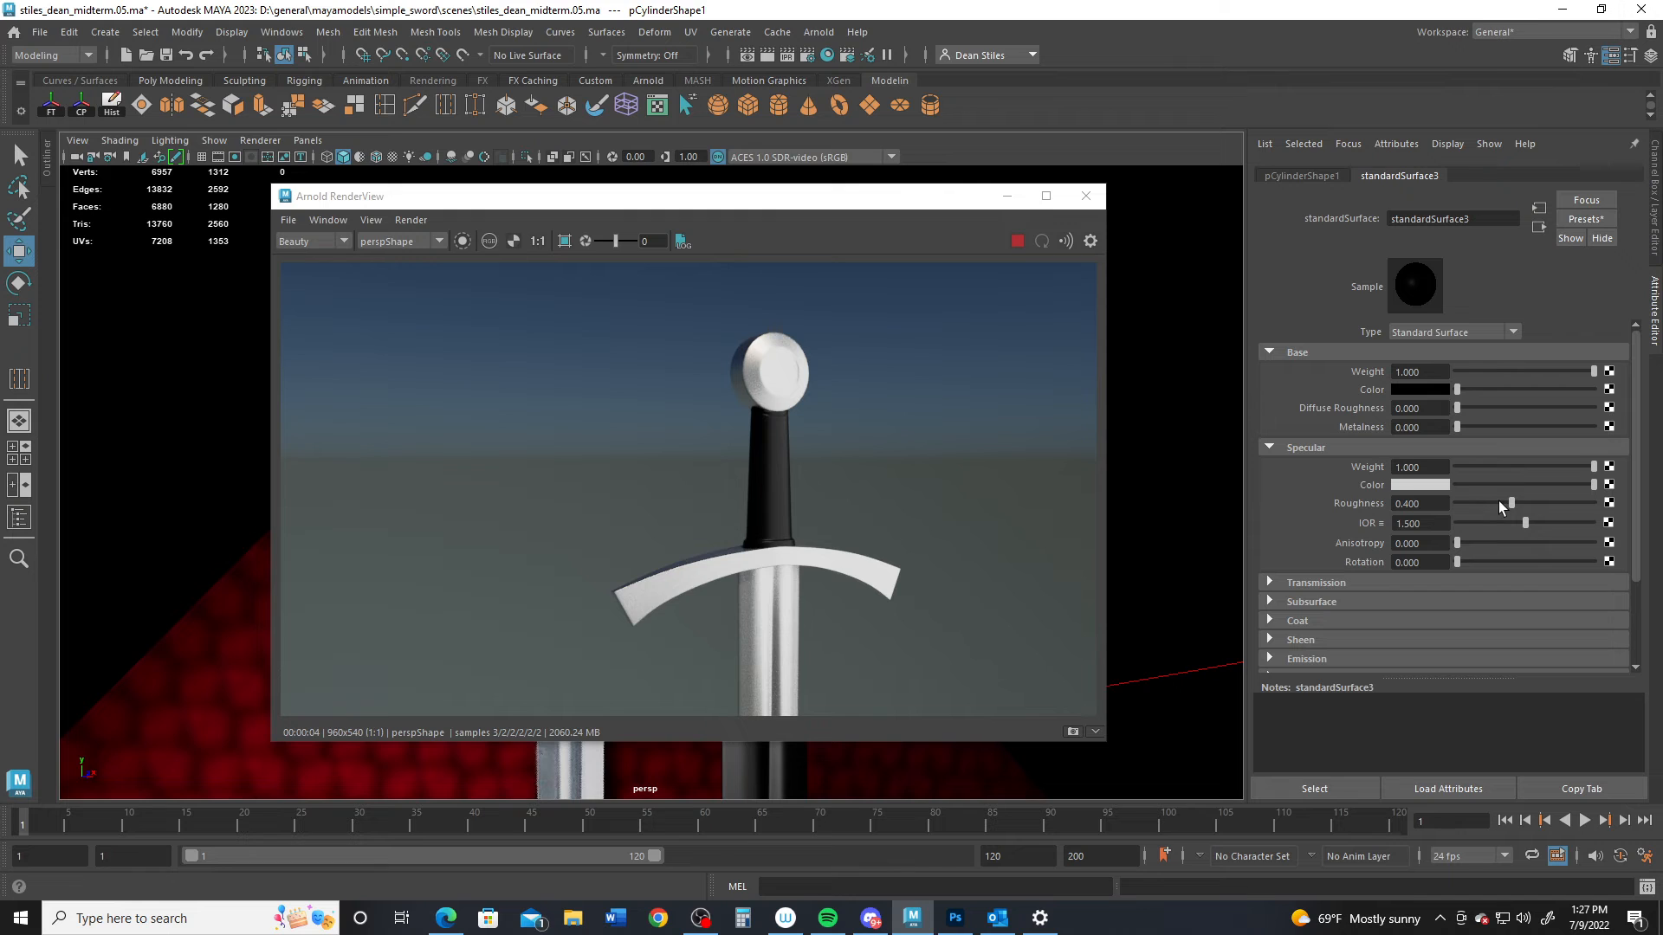
pyautogui.moveTo(1512, 504); pyautogui.dragTo(1535, 504)
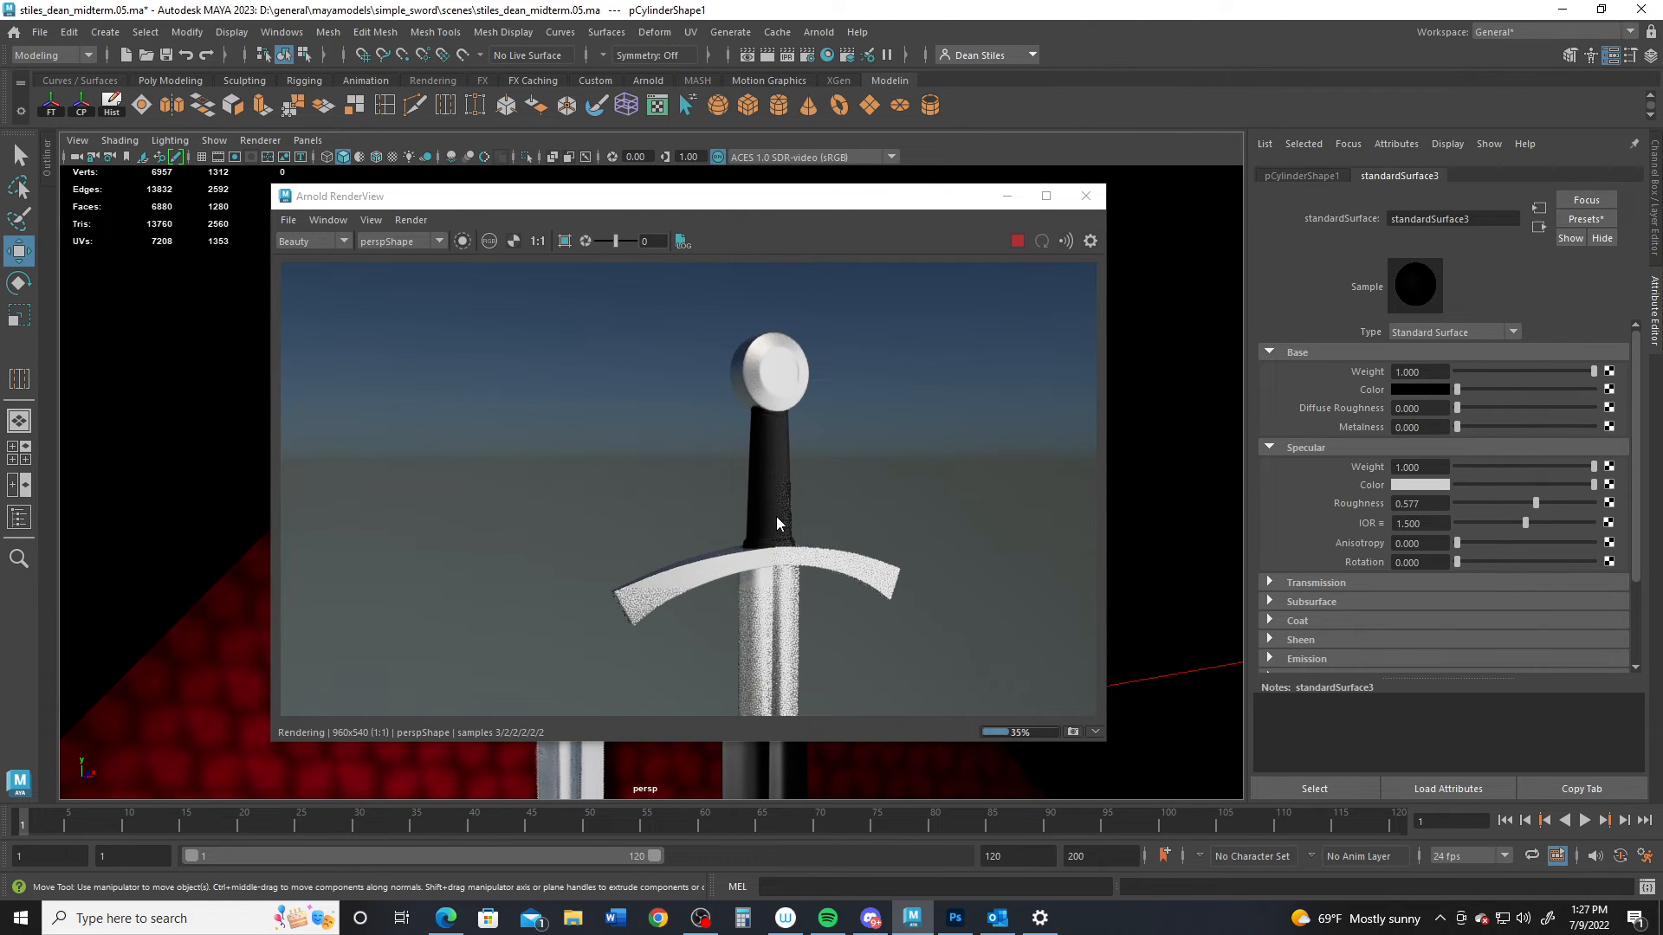
pyautogui.moveTo(1593, 485)
pyautogui.mouseDown()
pyautogui.moveTo(1555, 484)
pyautogui.moveTo(1589, 468)
pyautogui.mouseUp()
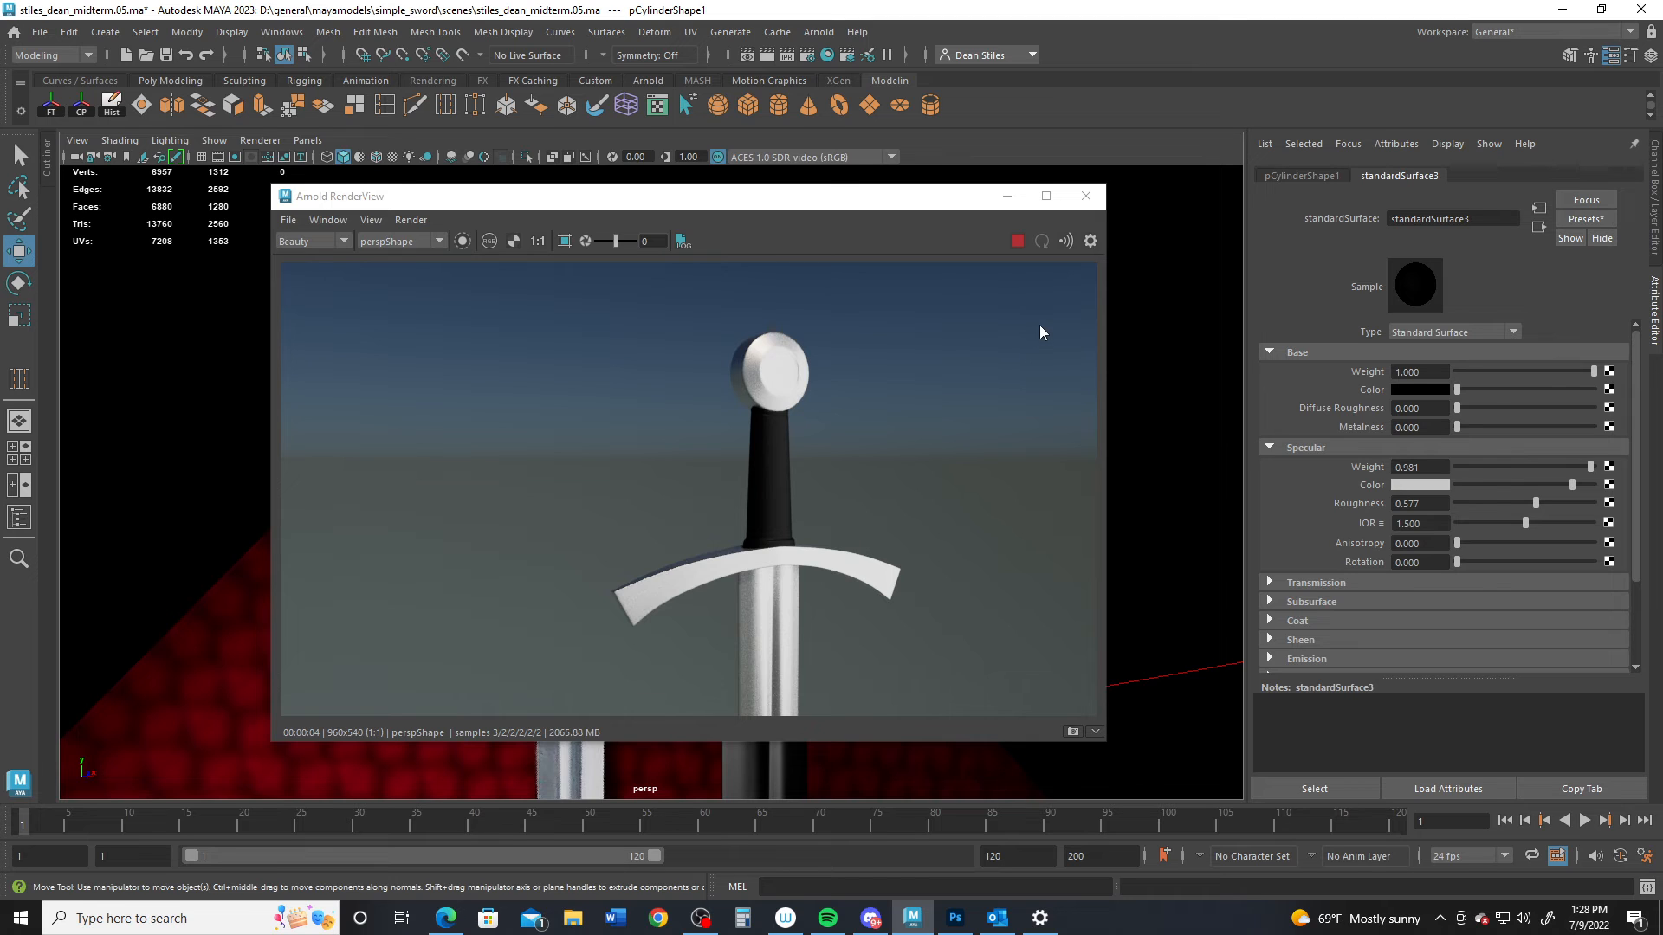
pyautogui.moveTo(1590, 467); pyautogui.dragTo(1528, 503)
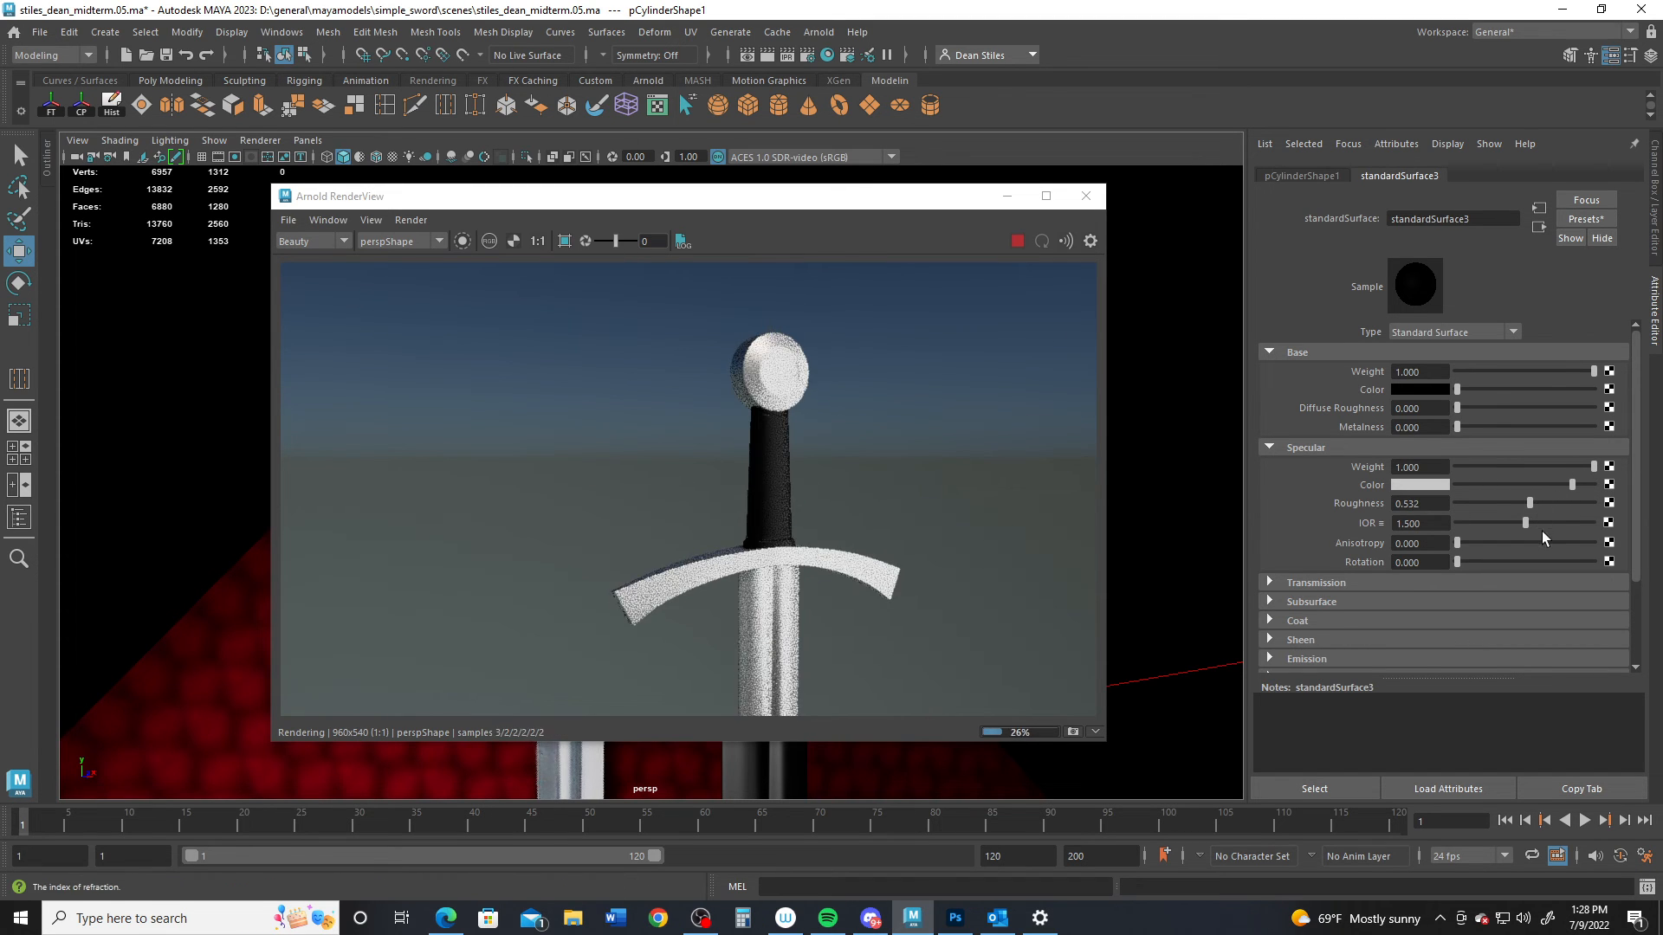
pyautogui.click(1573, 486)
pyautogui.moveTo(1573, 490); pyautogui.dragTo(1518, 525)
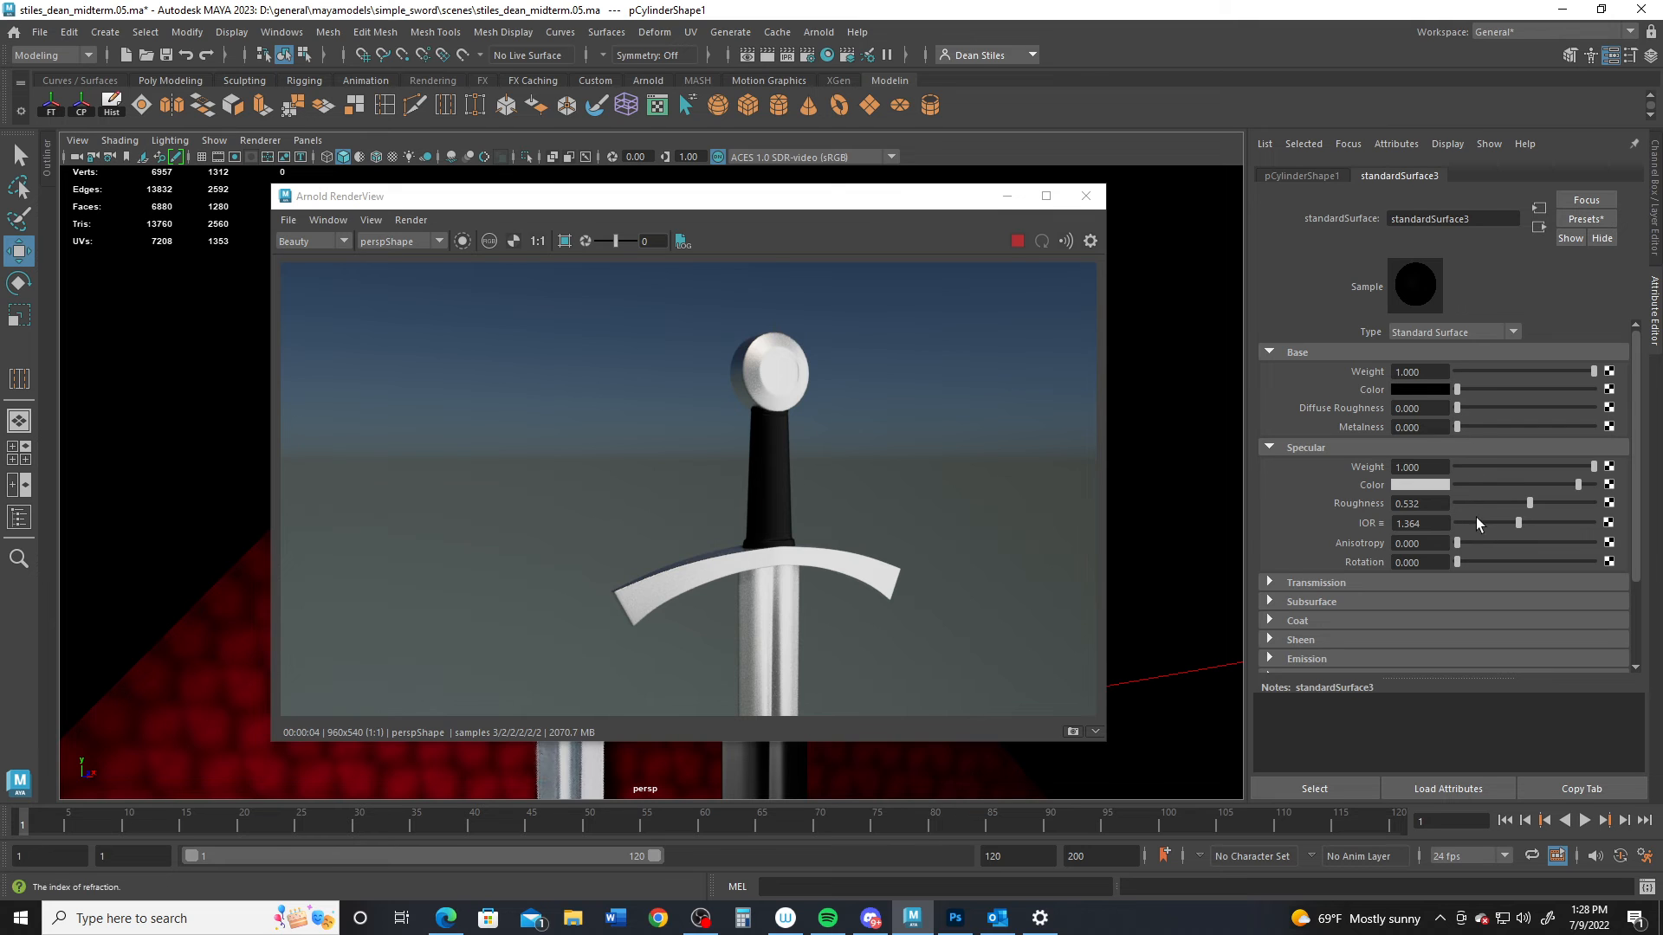
pyautogui.moveTo(1580, 485); pyautogui.dragTo(1586, 491)
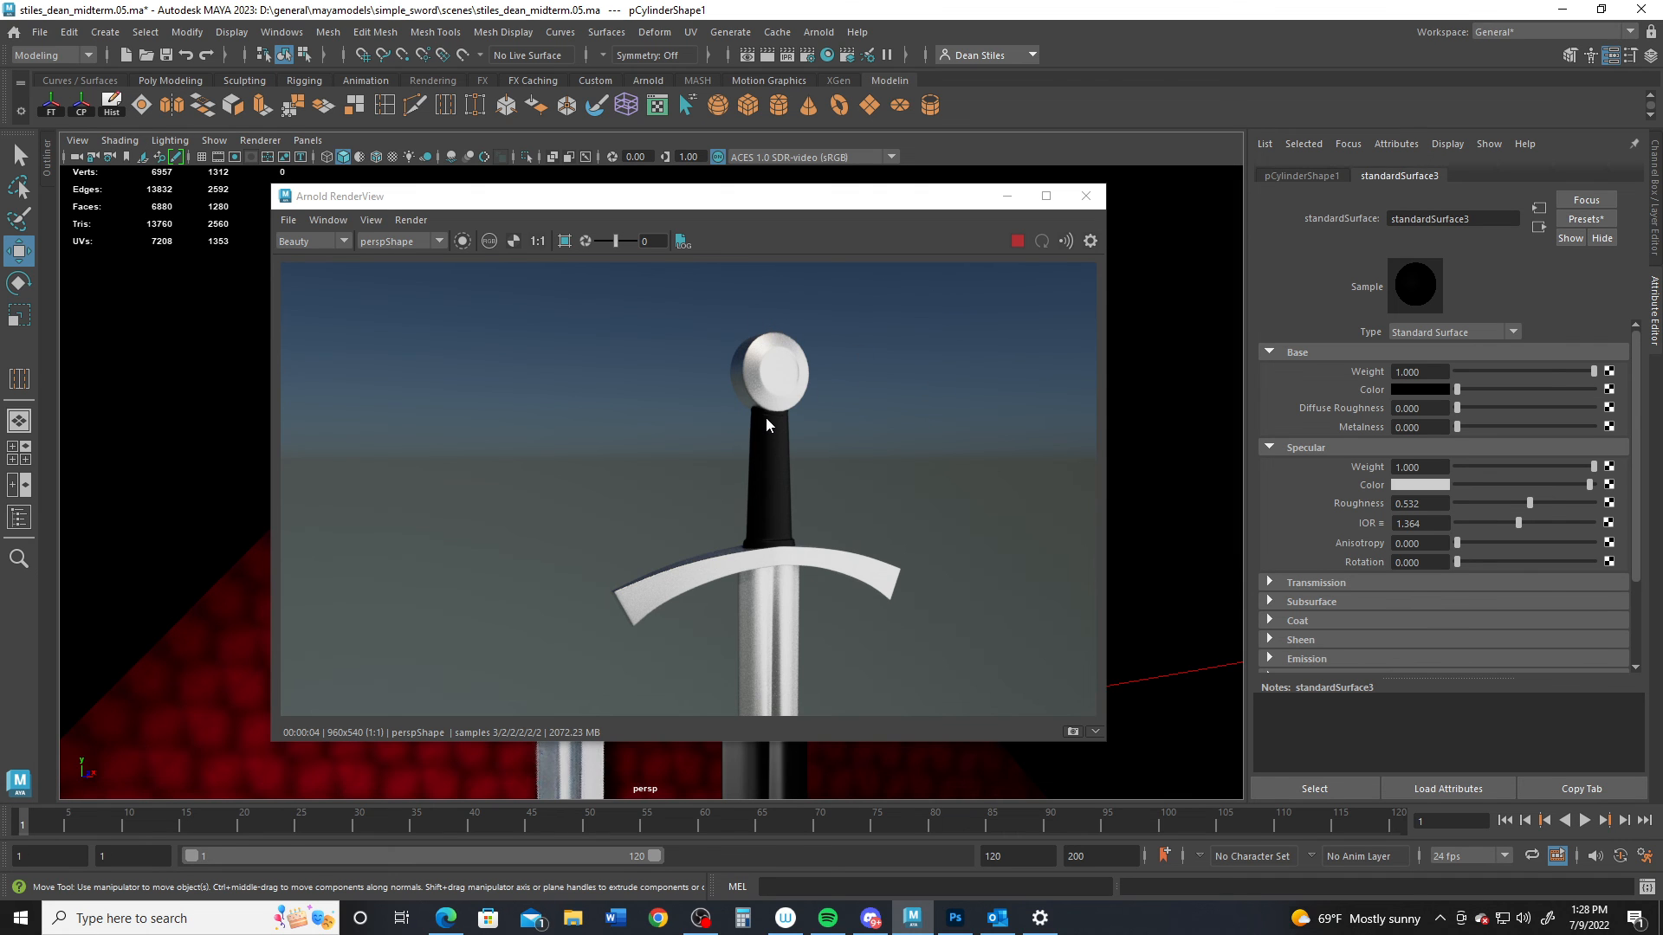
pyautogui.click(1086, 196)
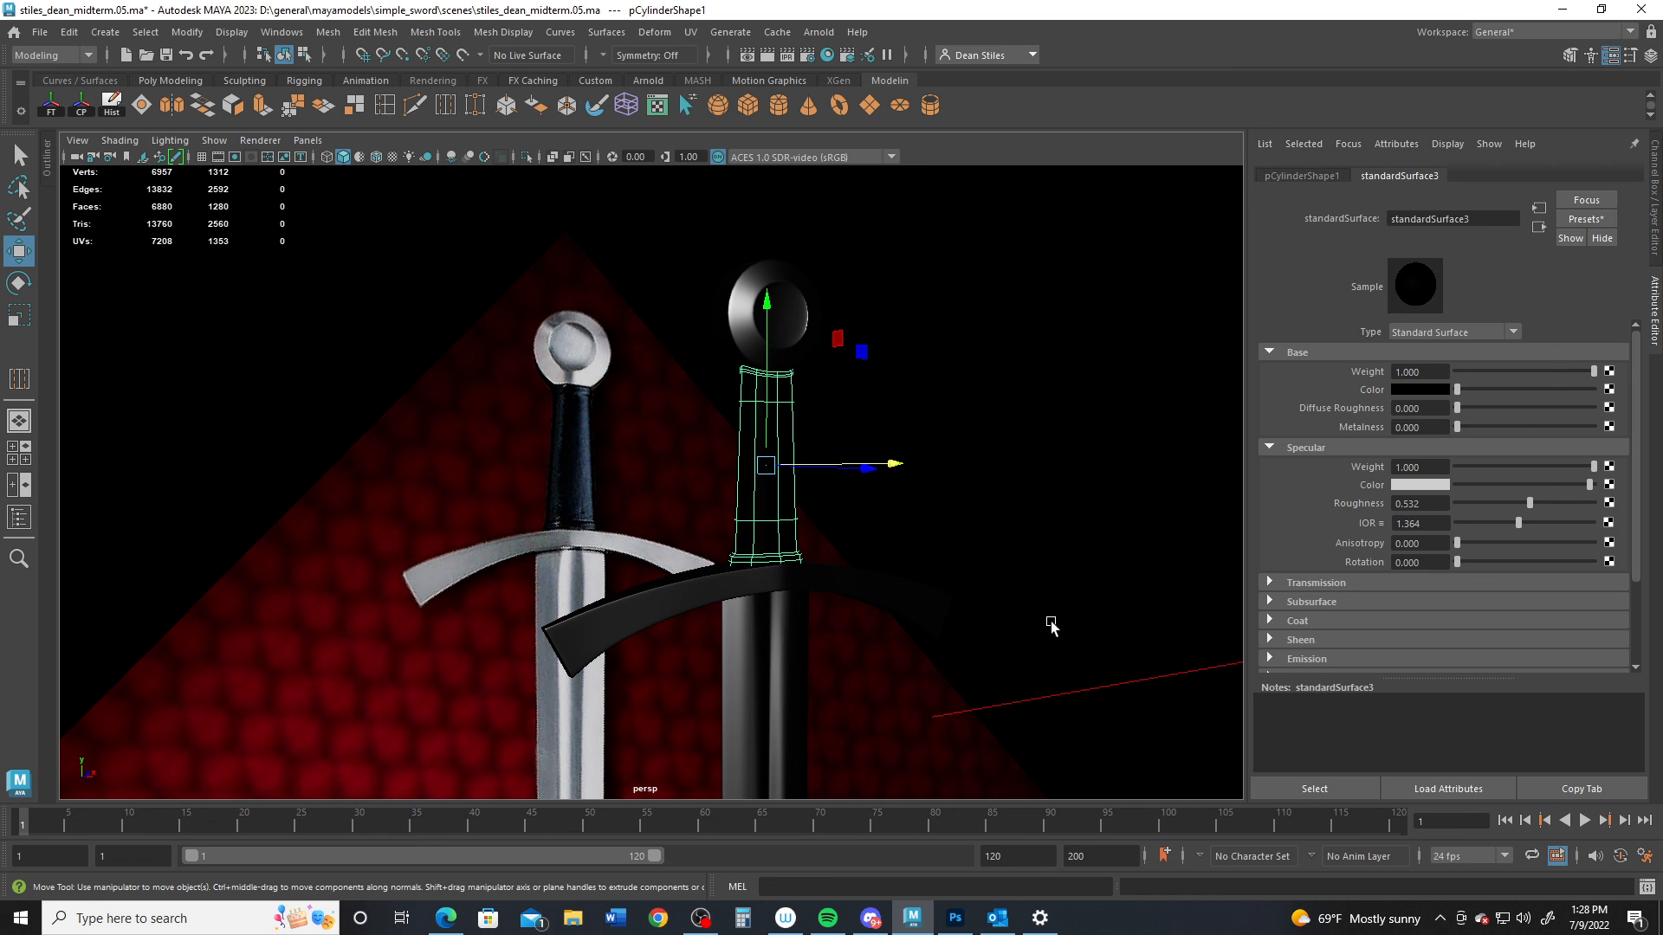
# Step: Select the sword reference image plane behind the model
pyautogui.keyDown('alt'); pyautogui.moveTo(1050, 620); pyautogui.dragTo(736, 415); pyautogui.keyUp('alt')
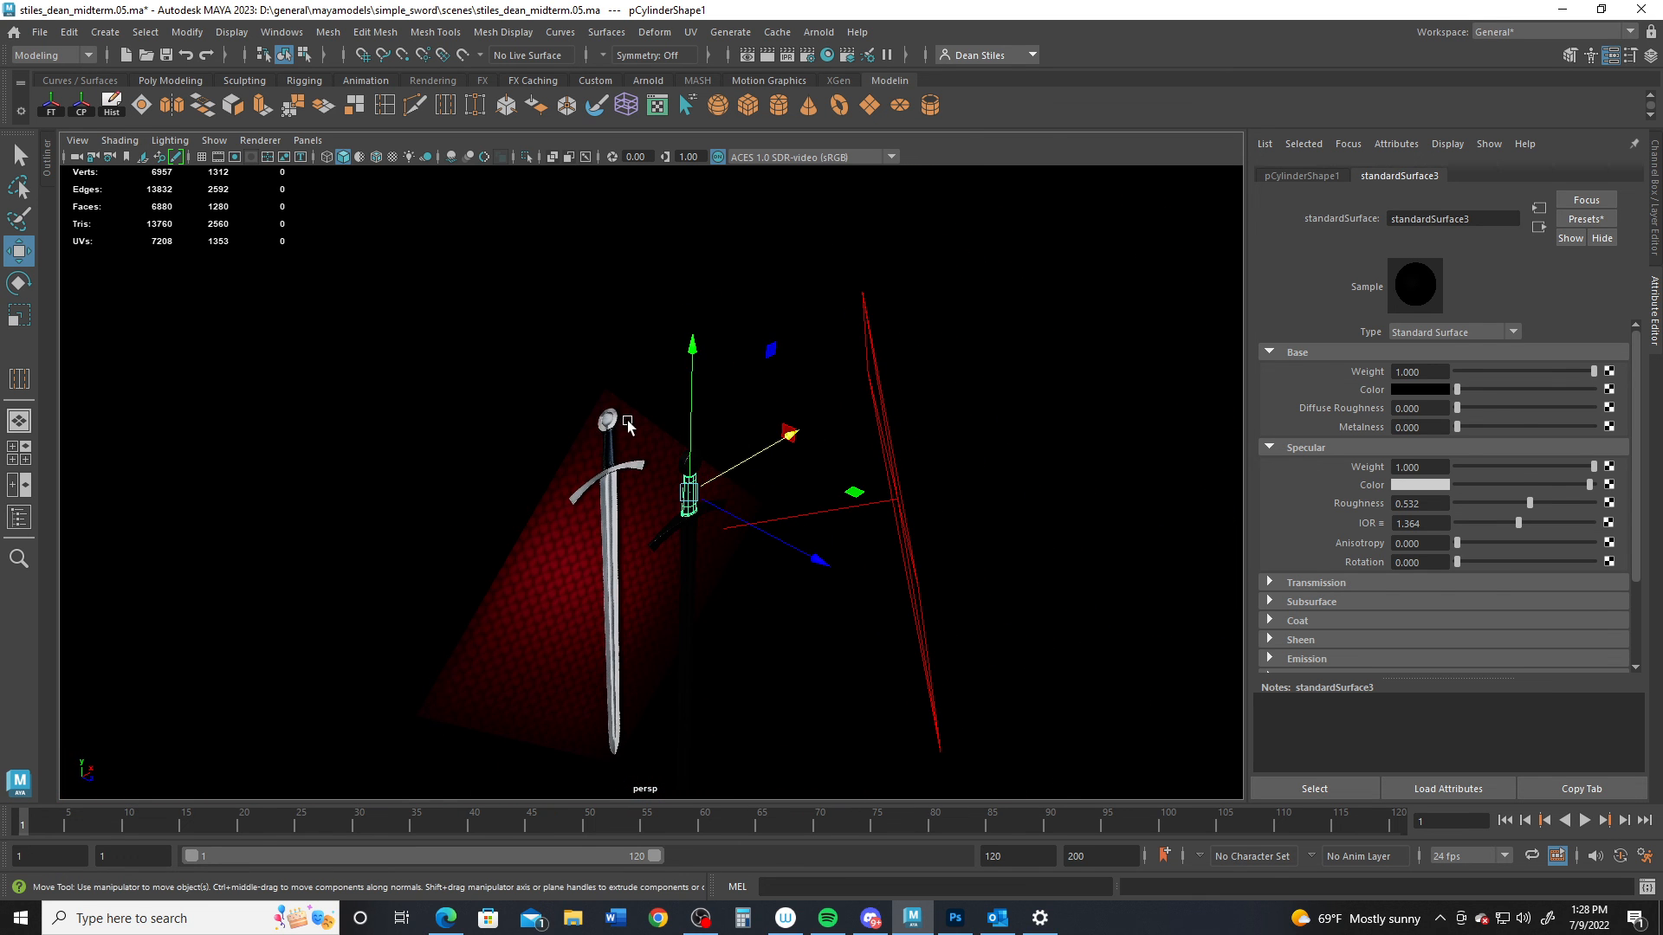
pyautogui.click(622, 464)
pyautogui.keyDown('alt'); pyautogui.moveTo(622, 464); pyautogui.dragTo(719, 587); pyautogui.keyUp('alt')
pyautogui.keyDown('alt'); pyautogui.moveTo(433, 704); pyautogui.dragTo(535, 631); pyautogui.keyUp('alt')
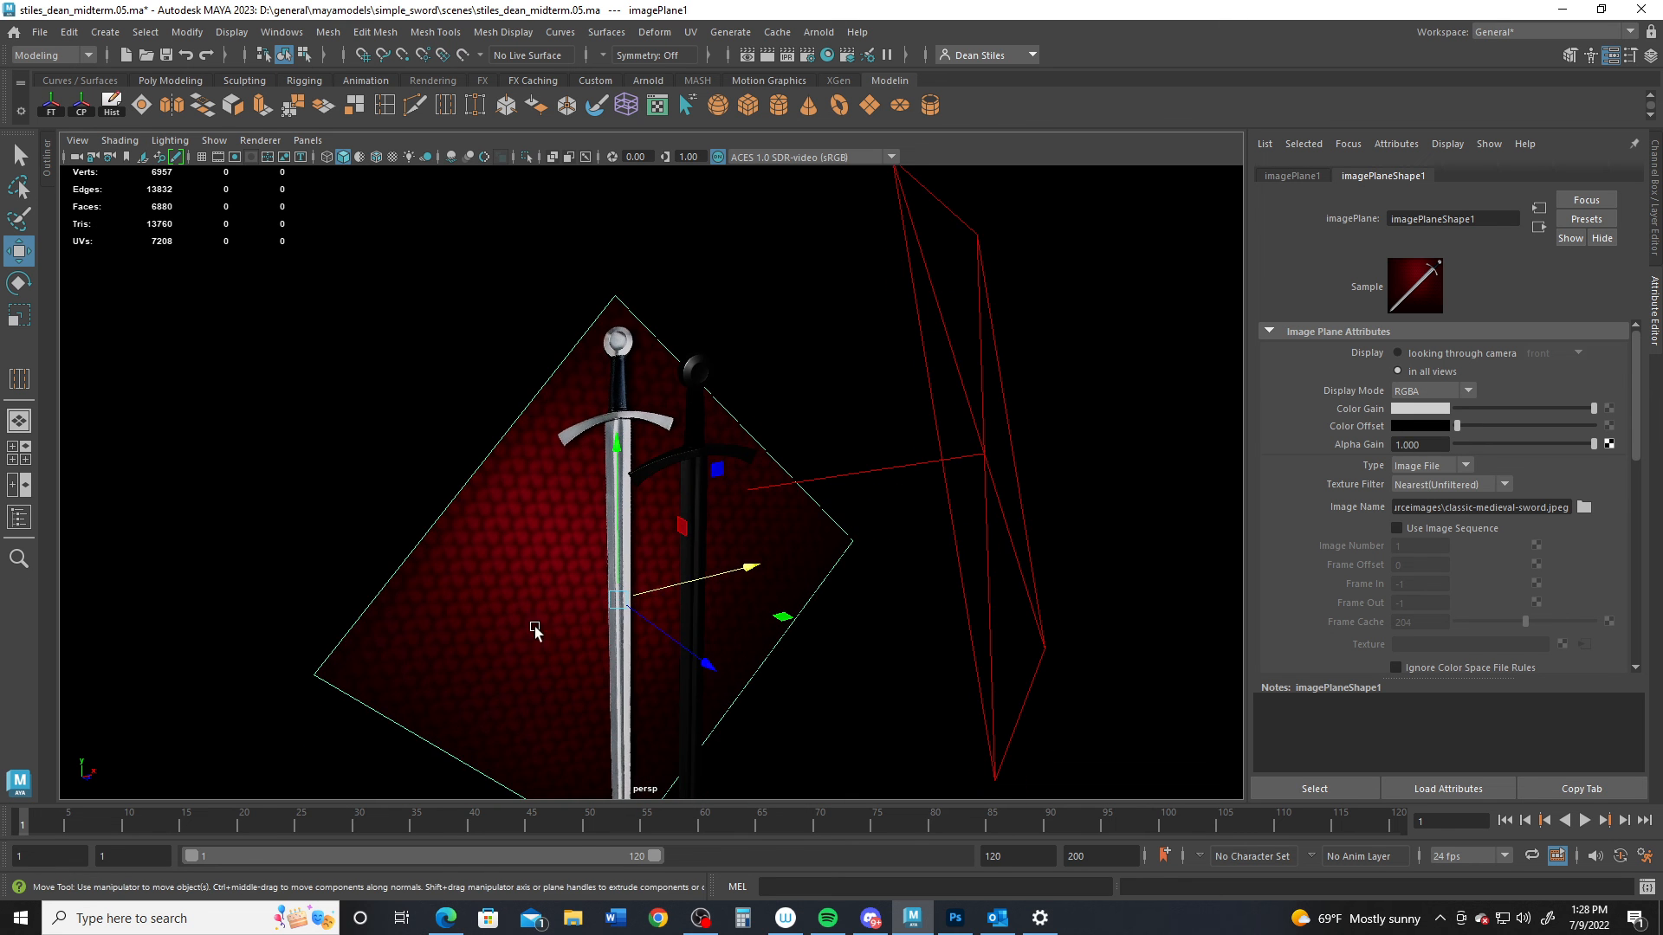
pyautogui.keyDown('alt'); pyautogui.moveTo(620, 535); pyautogui.dragTo(835, 590, button='right'); pyautogui.keyUp('alt')
pyautogui.keyDown('alt'); pyautogui.moveTo(835, 590); pyautogui.dragTo(672, 552); pyautogui.keyUp('alt')
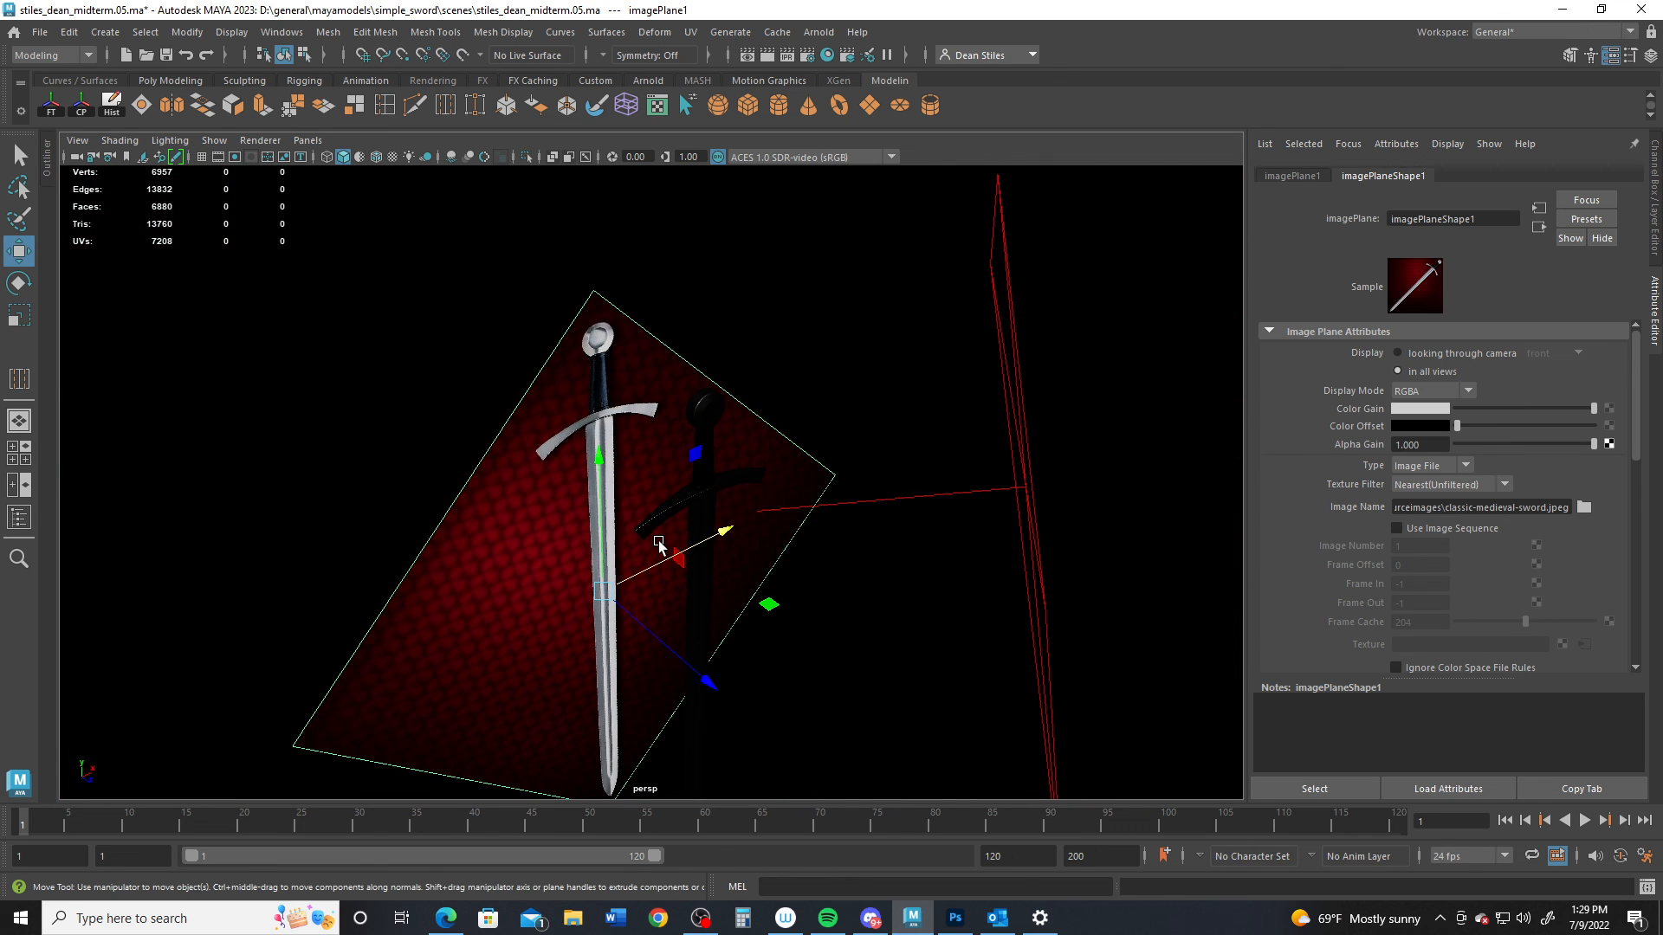